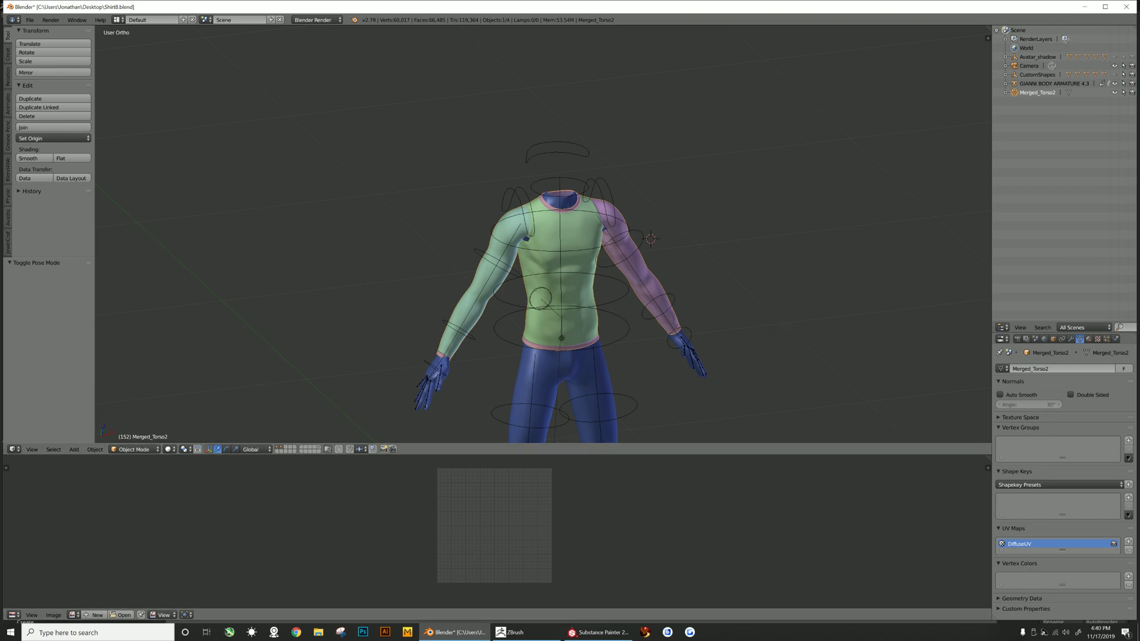
# - Select the avatar armature's right shoulder bone in pose mode
pyautogui.click(517, 632)
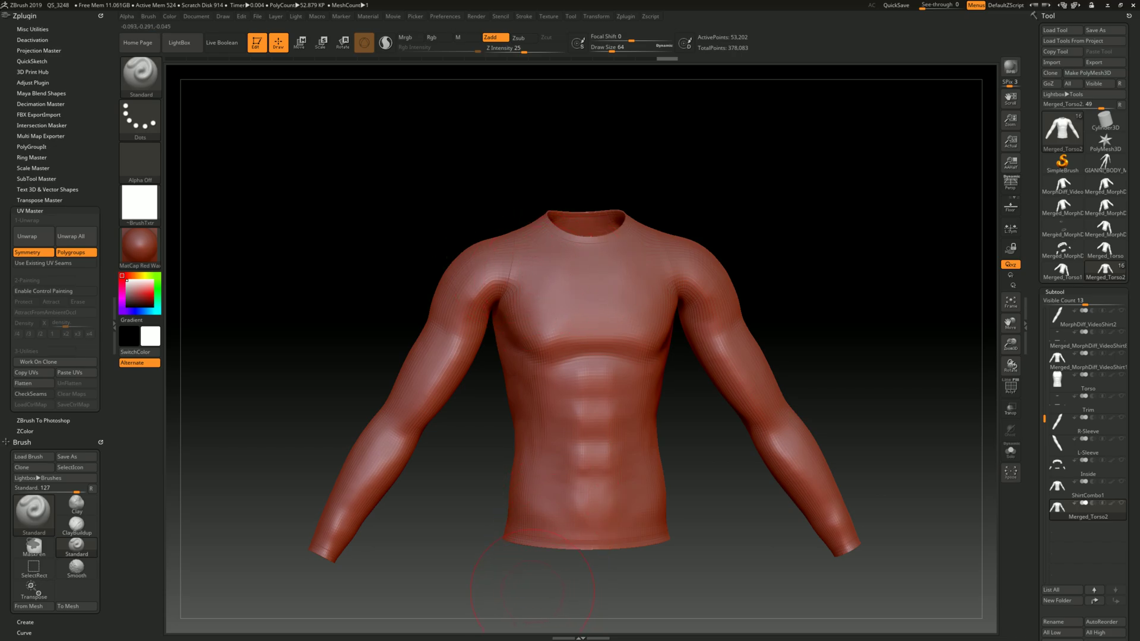
pyautogui.hotkey('alt', 'Tab')
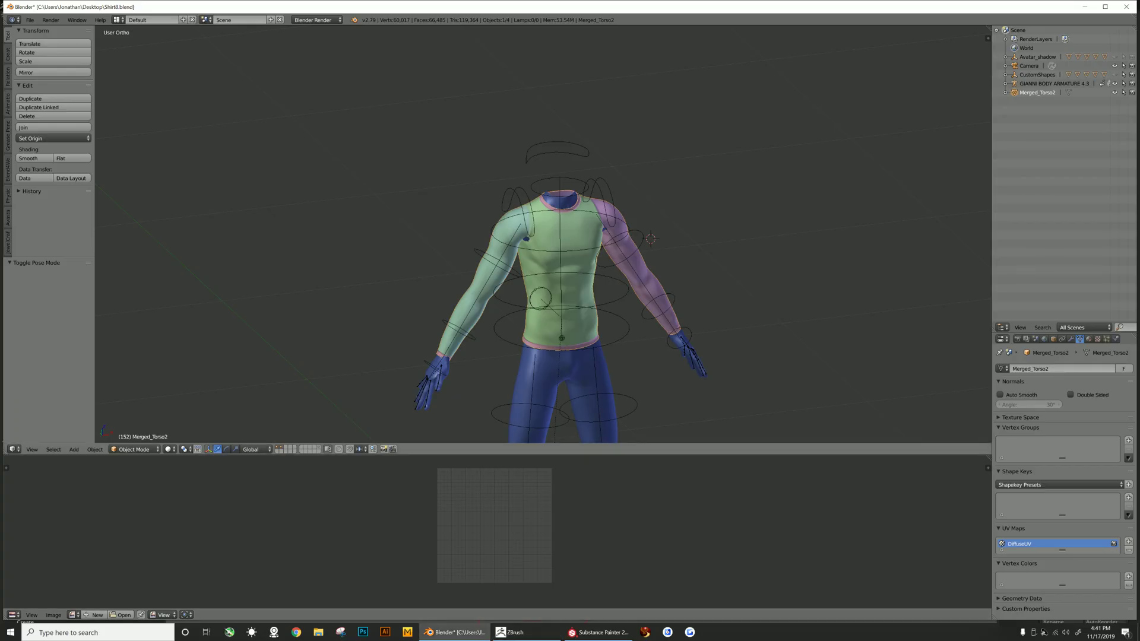
pyautogui.rightClick(496, 262)
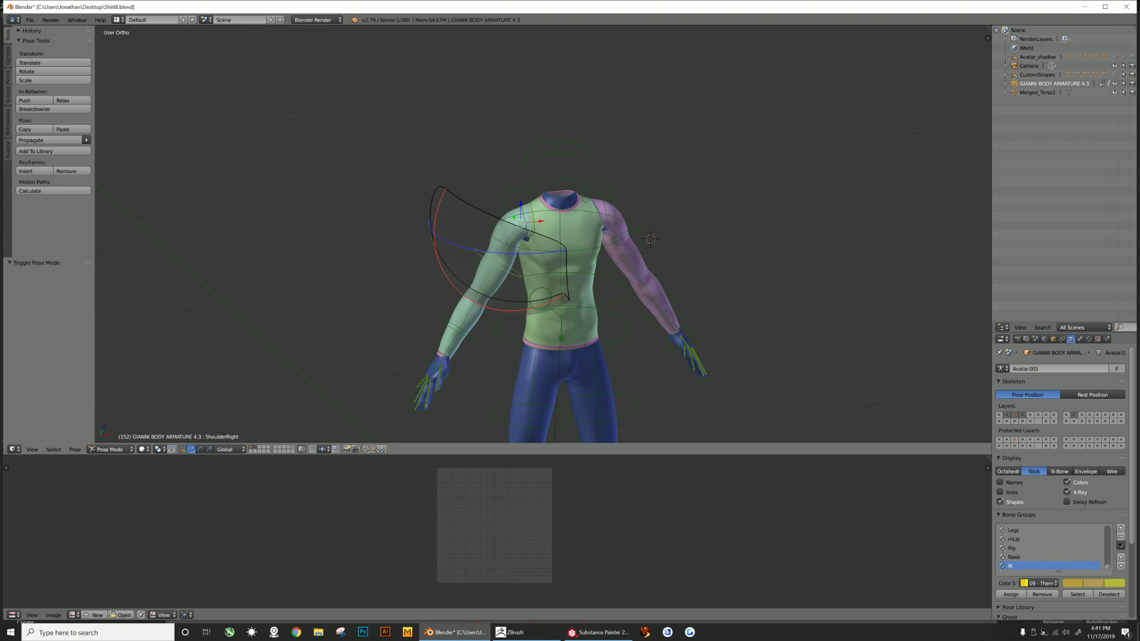
pyautogui.scroll(-3, 544, 238)
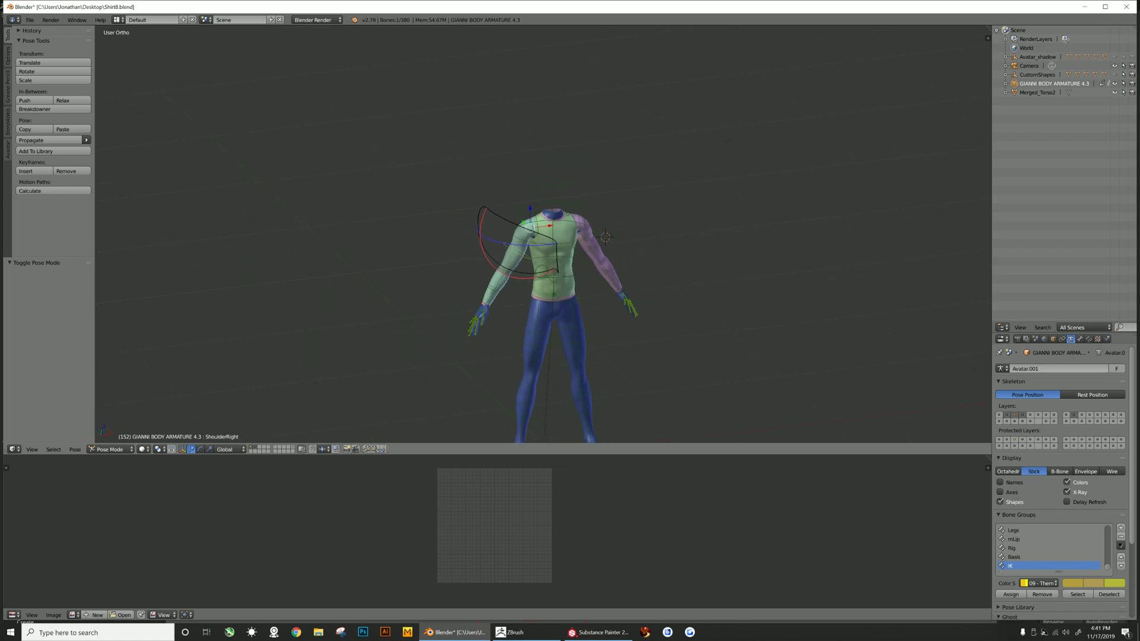
pyautogui.scroll(3, 542, 239)
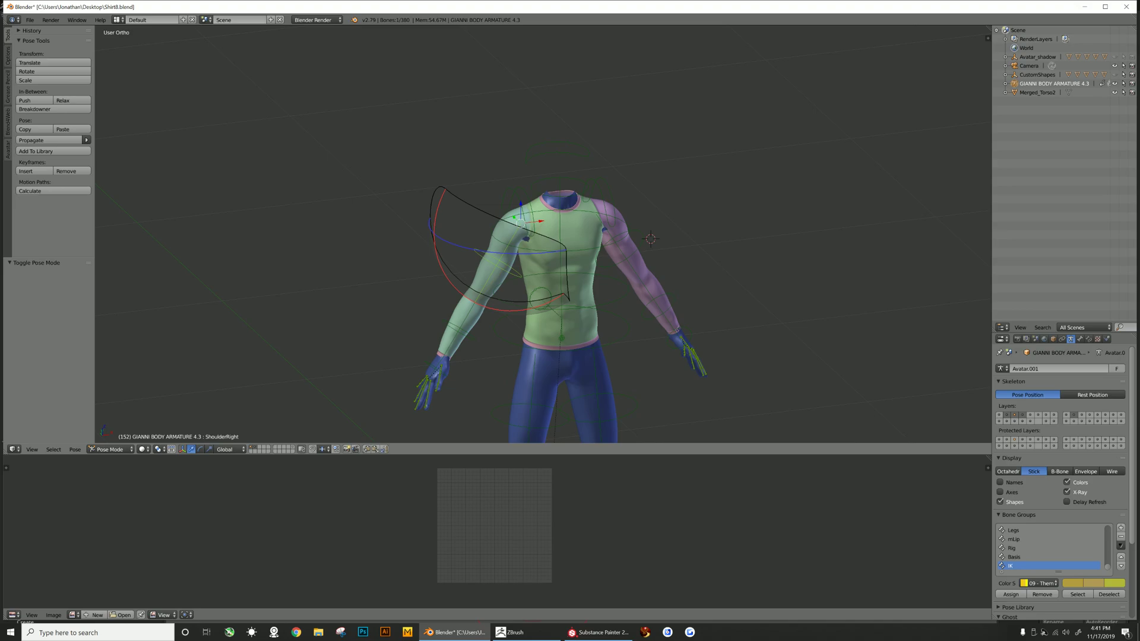
# - Switch to ZBrush and inspect the shirt's polygroups from several angles
pyautogui.click(512, 632)
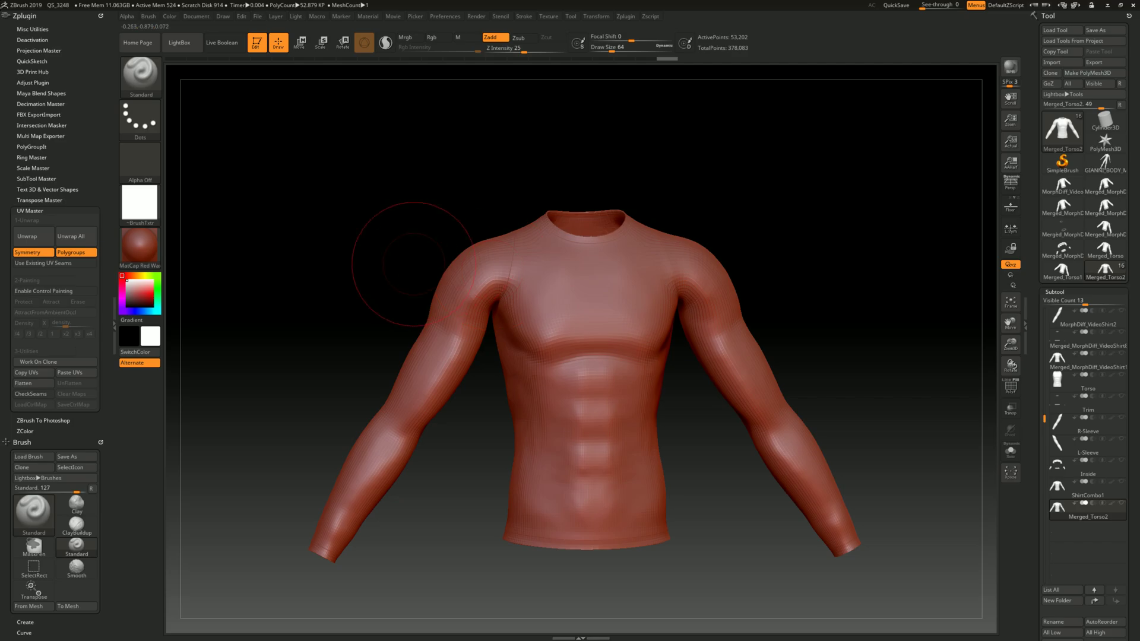
pyautogui.click(1011, 386)
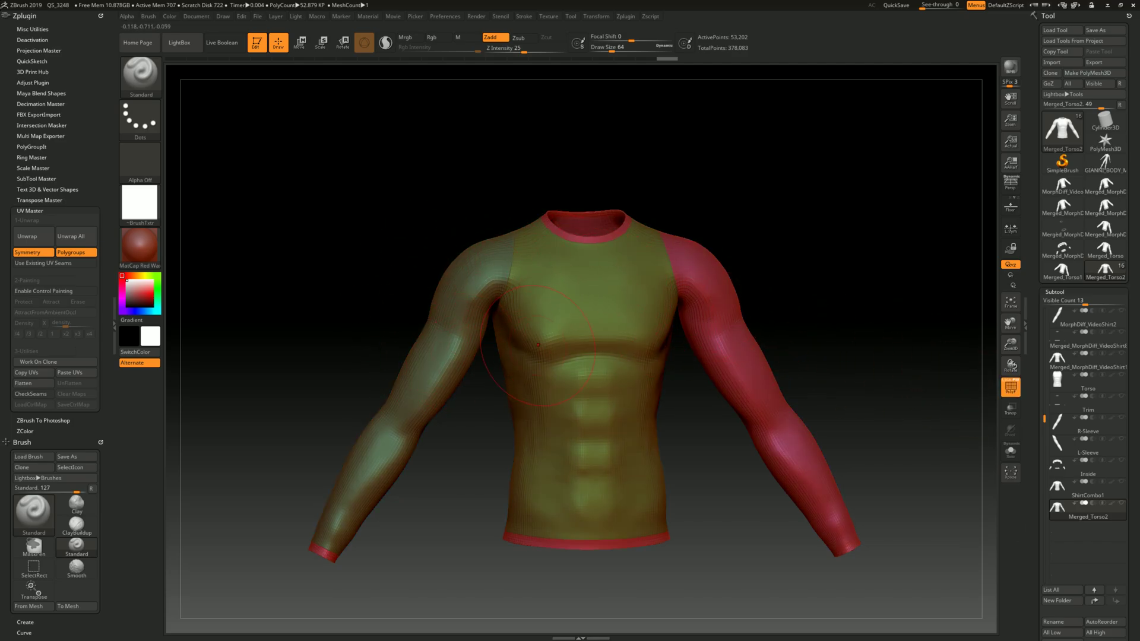
pyautogui.keyDown('ctrl'); pyautogui.moveTo(538, 345); pyautogui.dragTo(732, 349, button='right'); pyautogui.keyUp('ctrl')
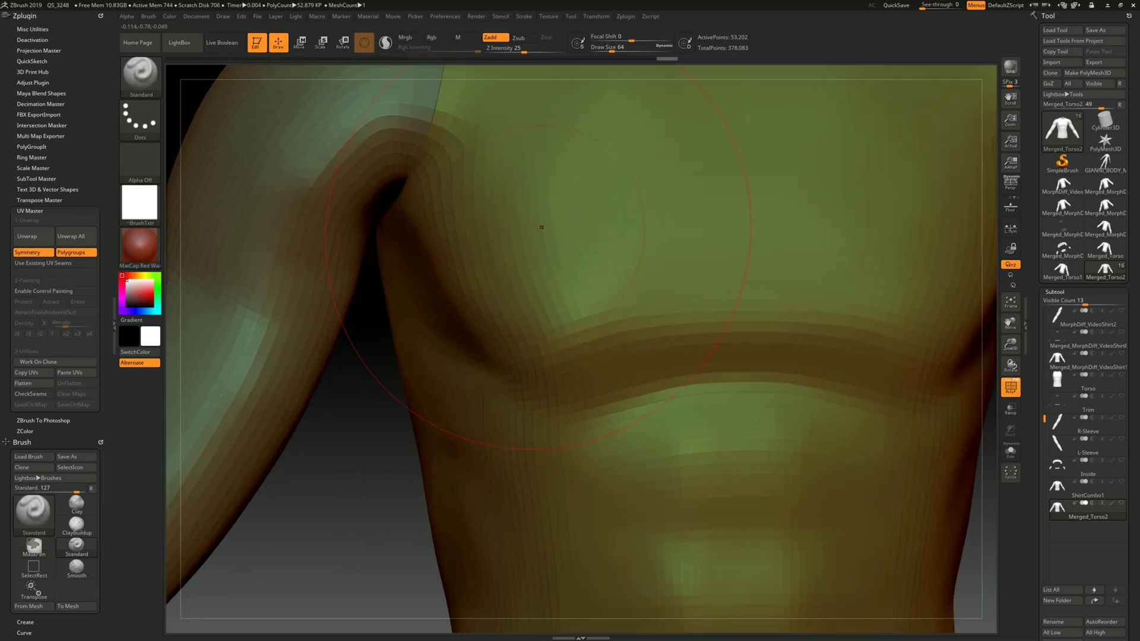
pyautogui.press('f')
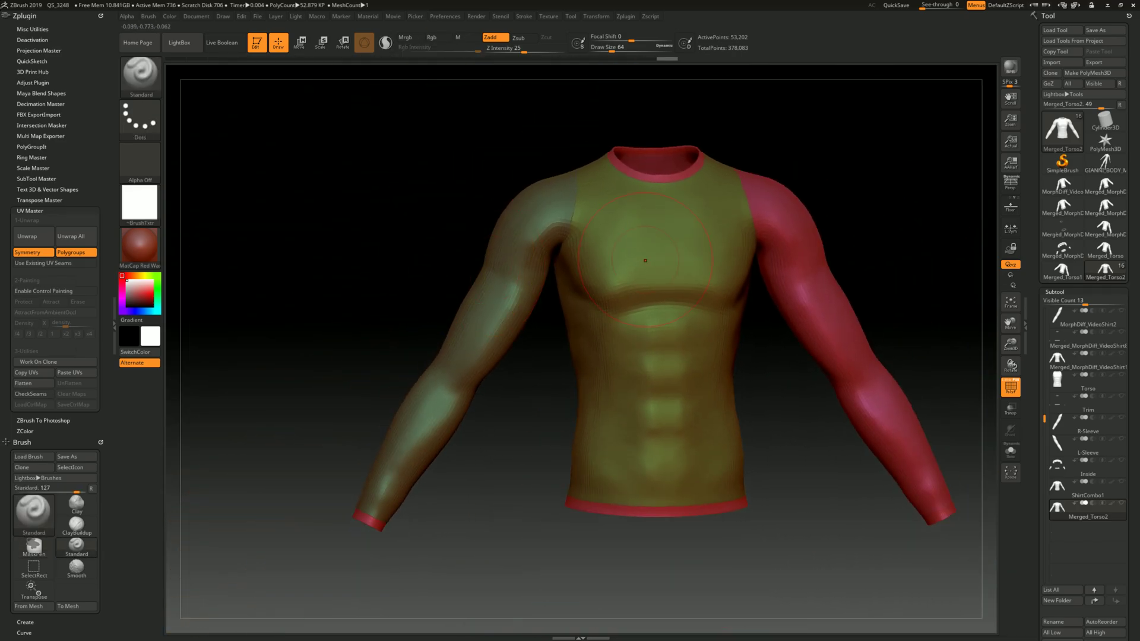
pyautogui.keyDown('alt'); pyautogui.moveTo(644, 255); pyautogui.dragTo(617, 281, button='right'); pyautogui.keyUp('alt')
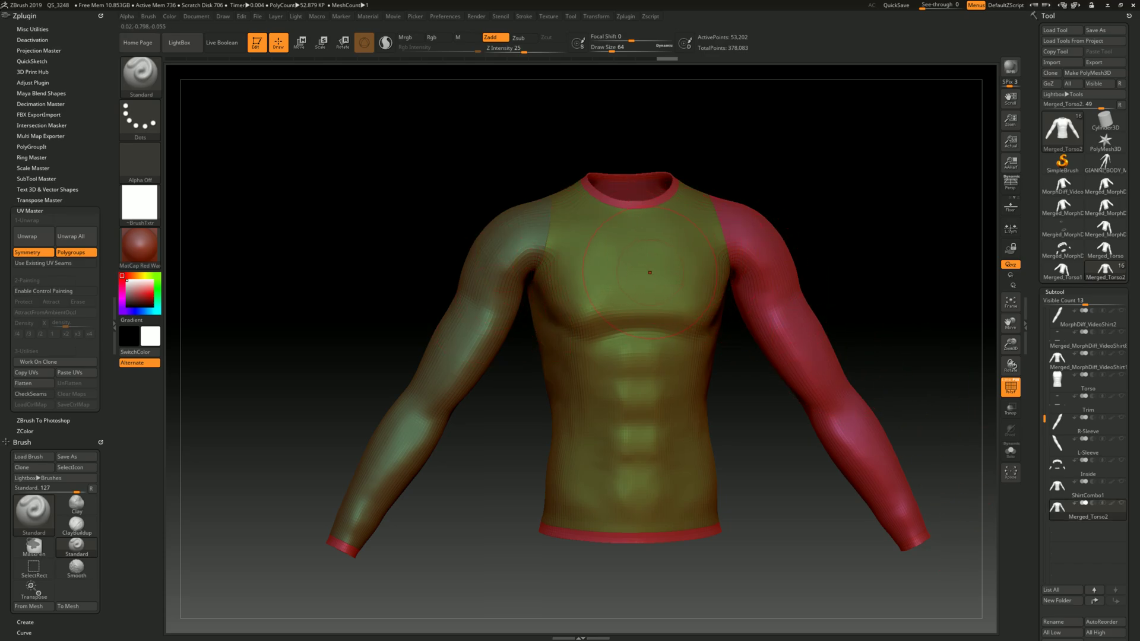
pyautogui.moveTo(874, 157); pyautogui.dragTo(865, 184)
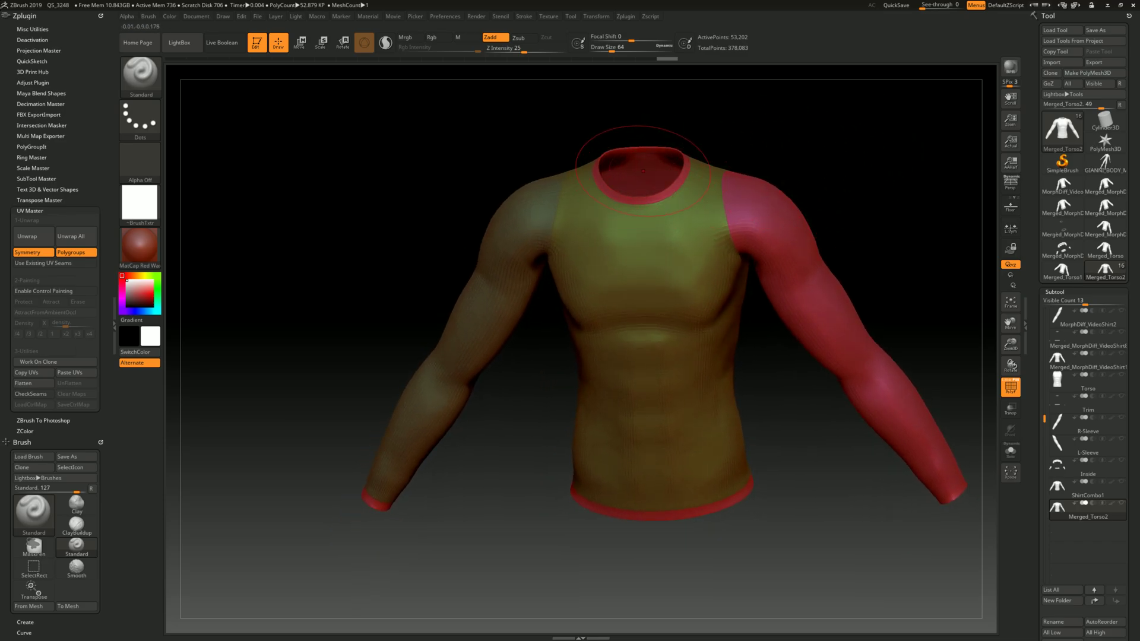
pyautogui.moveTo(809, 127)
pyautogui.mouseDown()
pyautogui.moveTo(797, 169)
pyautogui.moveTo(787, 156)
pyautogui.moveTo(659, 172)
pyautogui.moveTo(659, 308)
pyautogui.moveTo(647, 348)
pyautogui.moveTo(665, 326)
pyautogui.moveTo(766, 285)
pyautogui.moveTo(700, 202)
pyautogui.moveTo(689, 238)
pyautogui.moveTo(771, 207)
pyautogui.mouseUp()
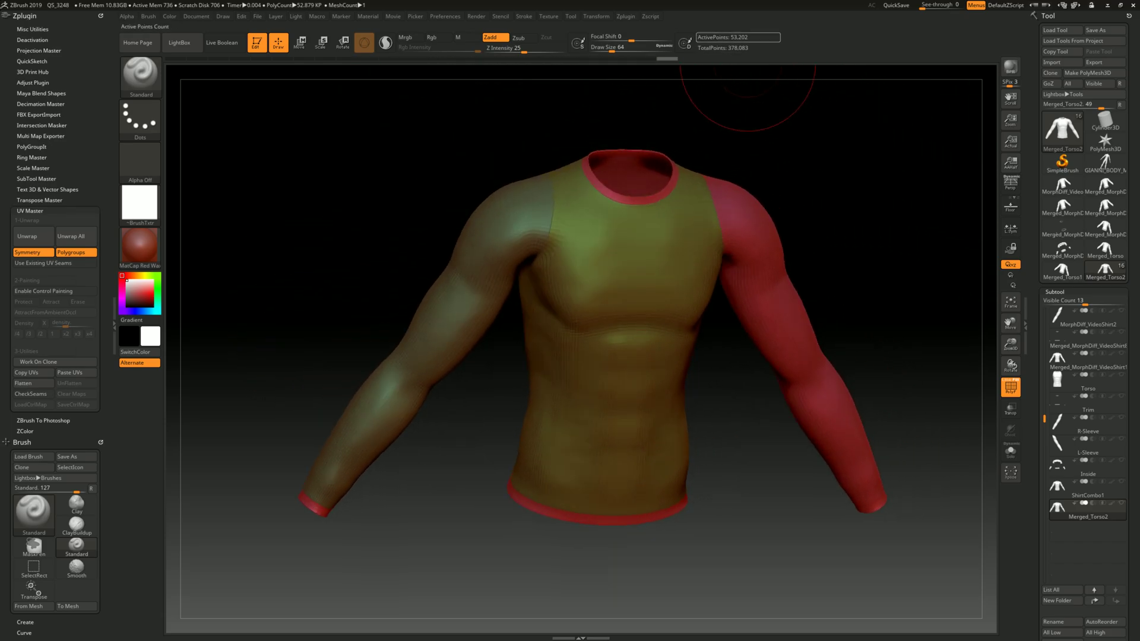
pyautogui.moveTo(820, 172)
pyautogui.mouseDown()
pyautogui.moveTo(793, 156)
pyautogui.moveTo(772, 77)
pyautogui.moveTo(763, 155)
pyautogui.mouseUp()
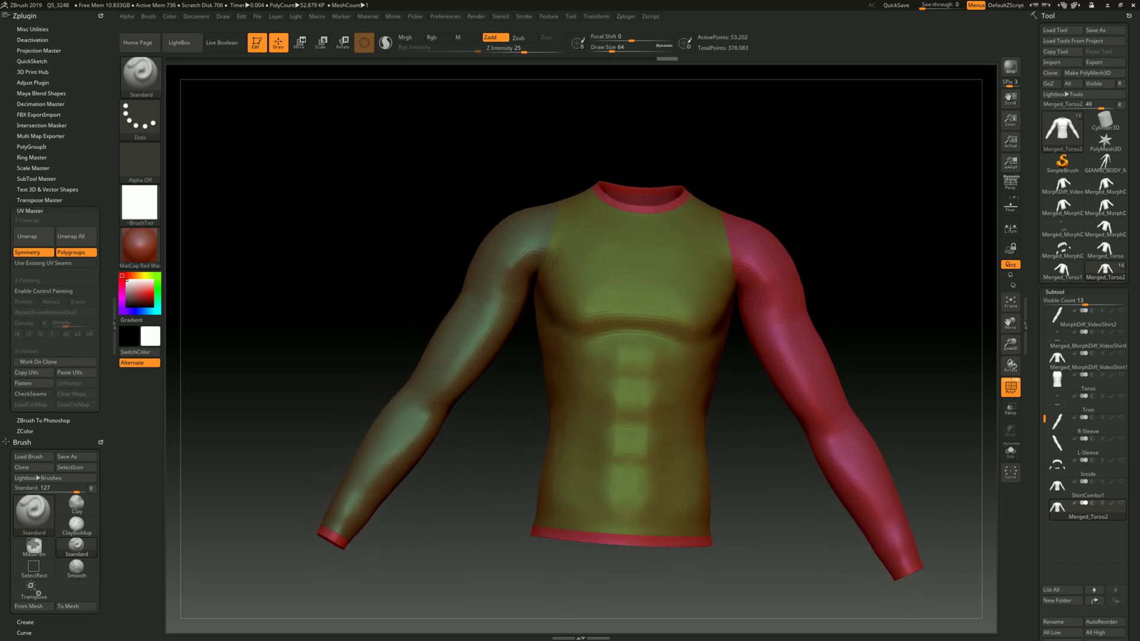
# - Try to rotate the selected shoulder bone back in Blender
pyautogui.hotkey('alt', 'Tab')
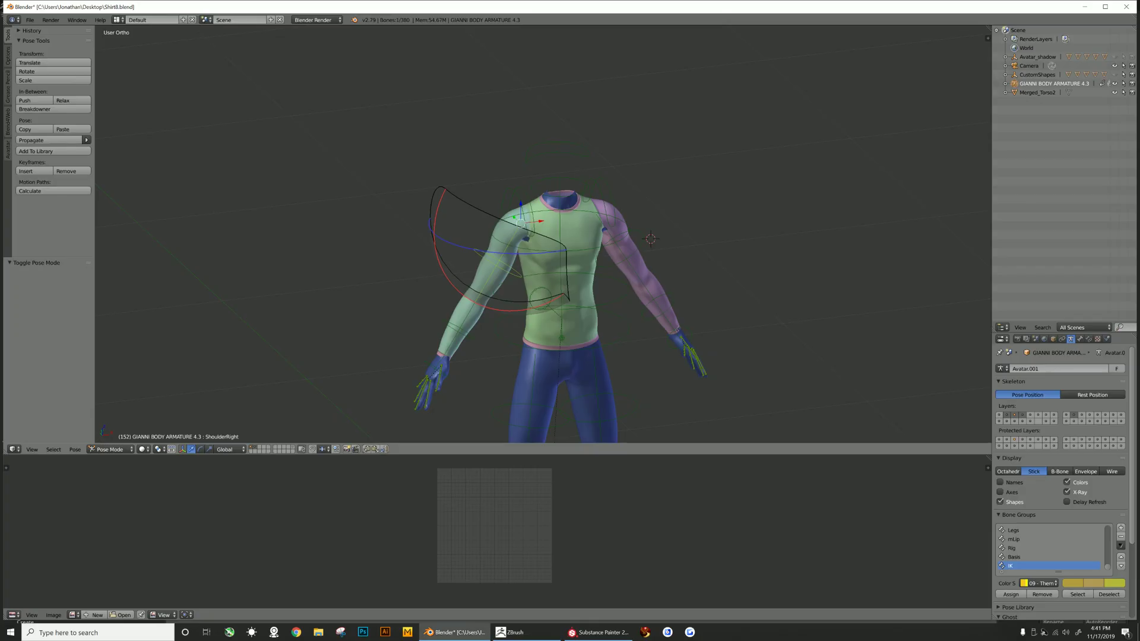
pyautogui.press('r')
pyautogui.press('Escape')
pyautogui.moveTo(671, 249); pyautogui.dragTo(644, 228, button='middle')
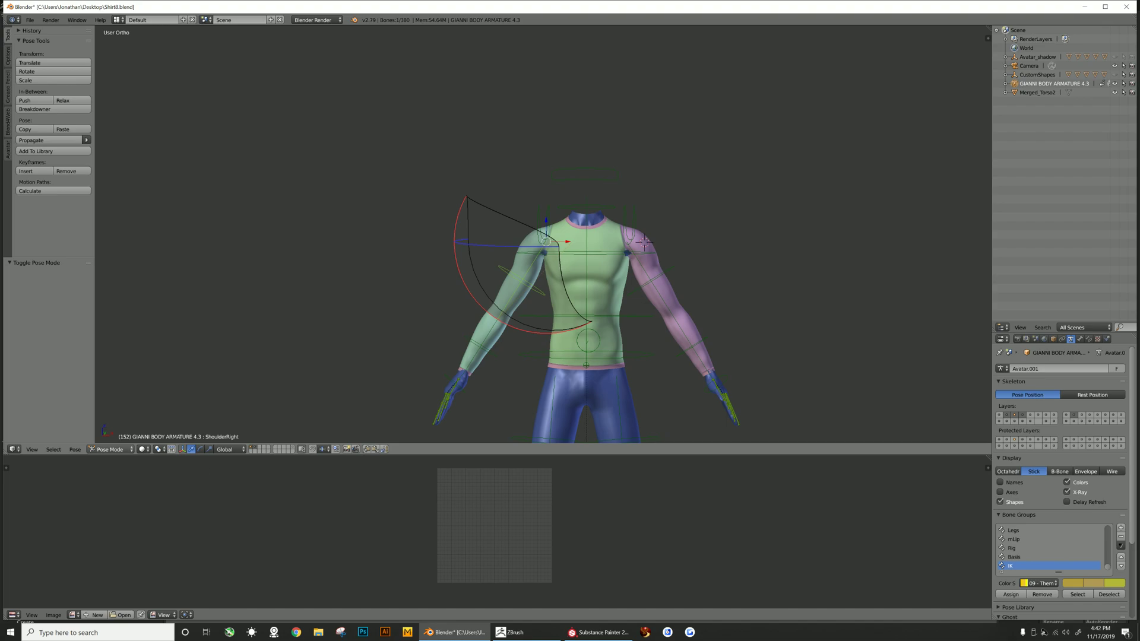
# - Try to move the right shoulder bone
pyautogui.rightClick(598, 282)
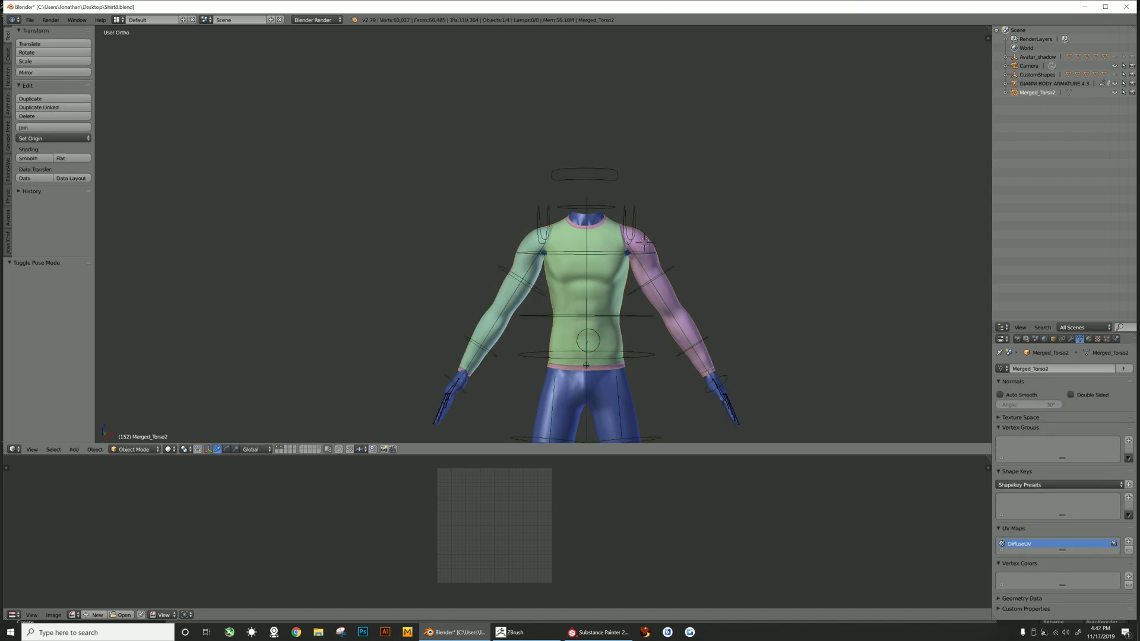
pyautogui.rightClick(514, 278)
pyautogui.press('g')
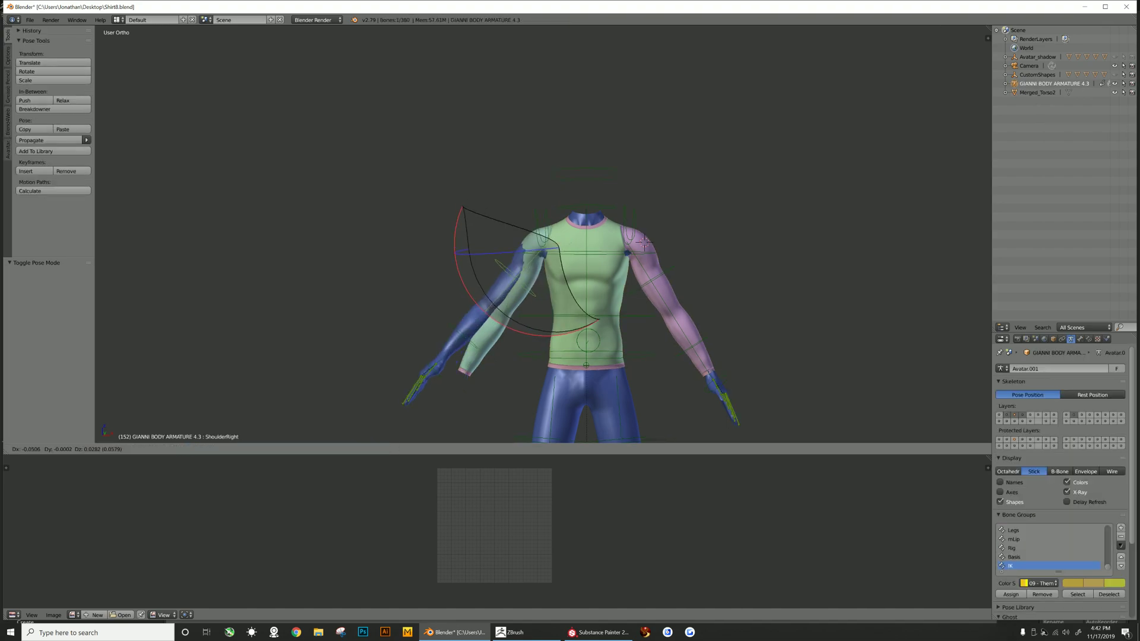
pyautogui.press('Escape')
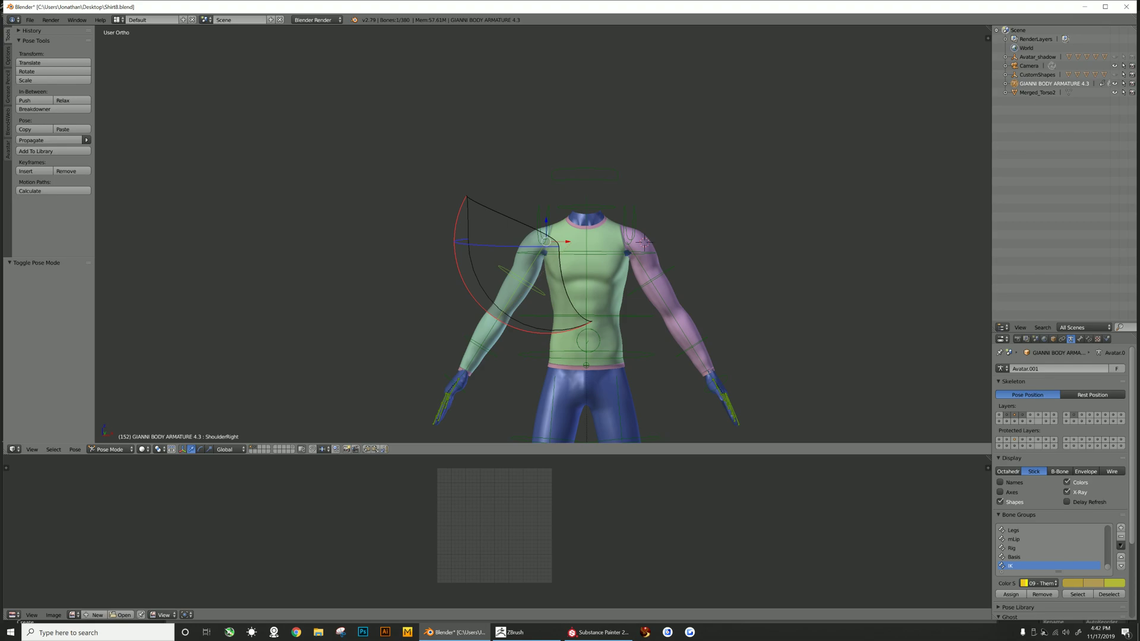
pyautogui.rightClick(596, 288)
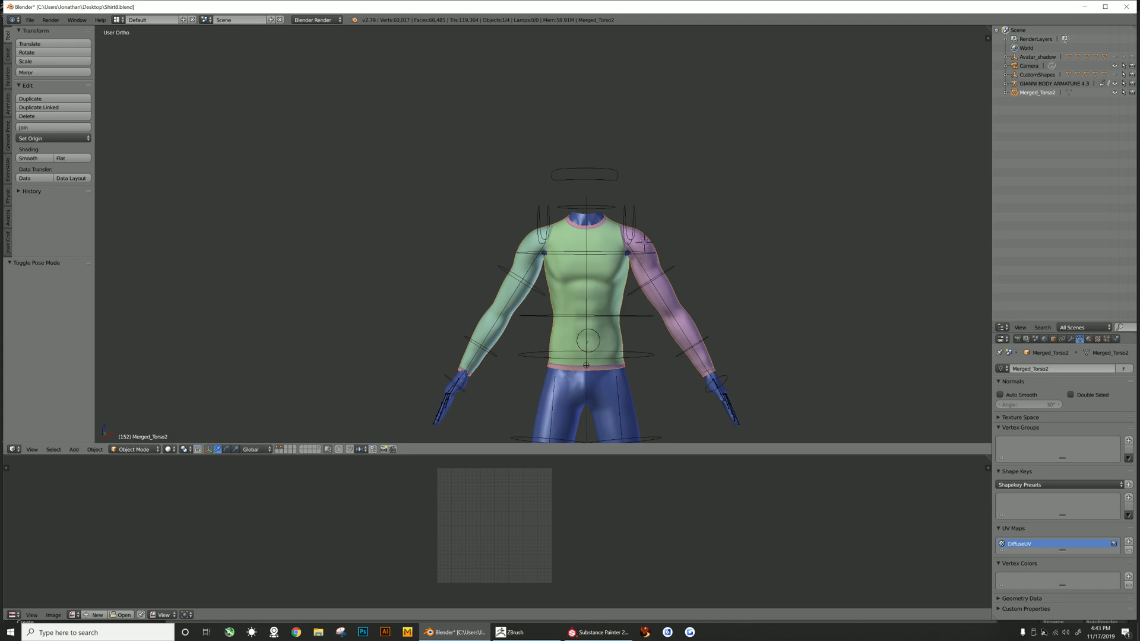
pyautogui.moveTo(617, 297); pyautogui.dragTo(574, 276, button='middle')
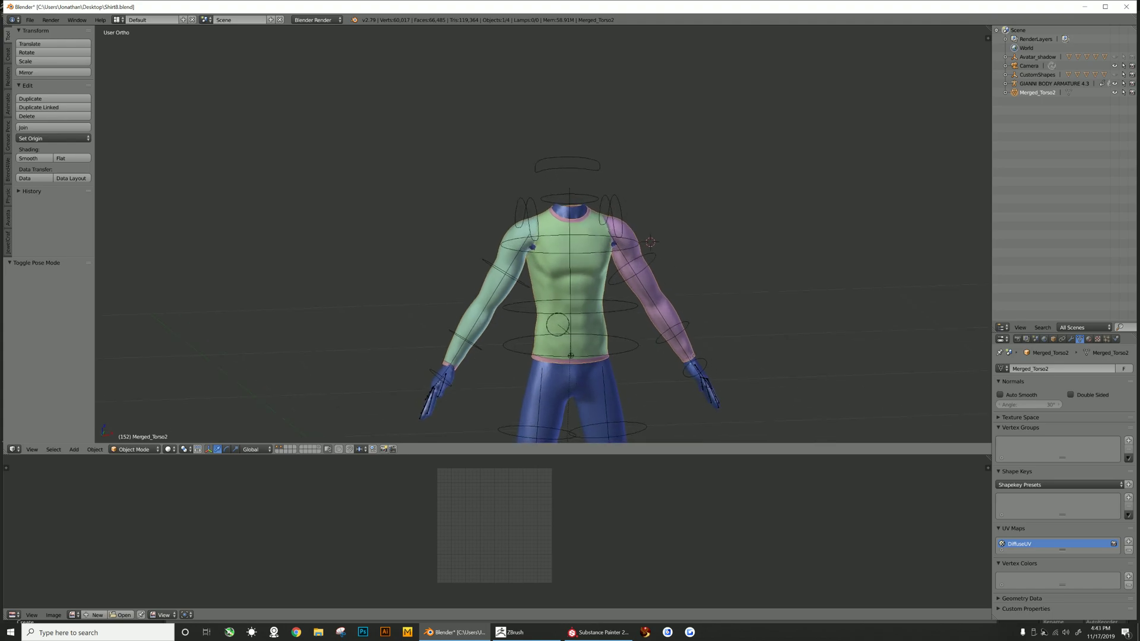
pyautogui.rightClick(505, 273)
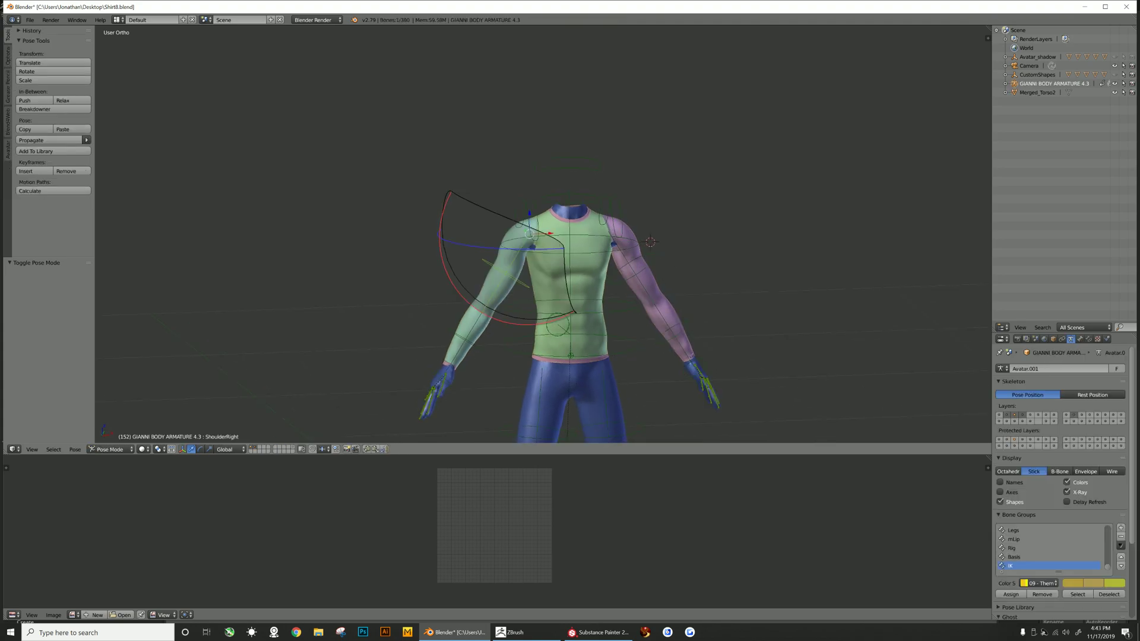
pyautogui.moveTo(510, 276); pyautogui.dragTo(549, 295, button='middle')
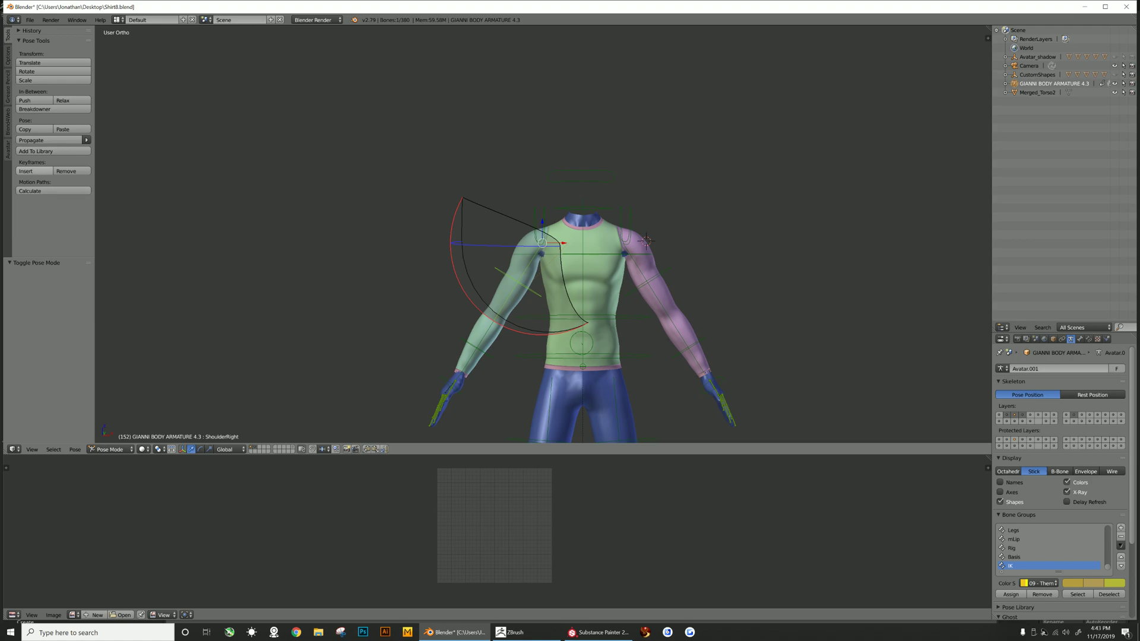
# - Open the Avastar rig display settings and show the SL Base deform bones
pyautogui.click(7, 148)
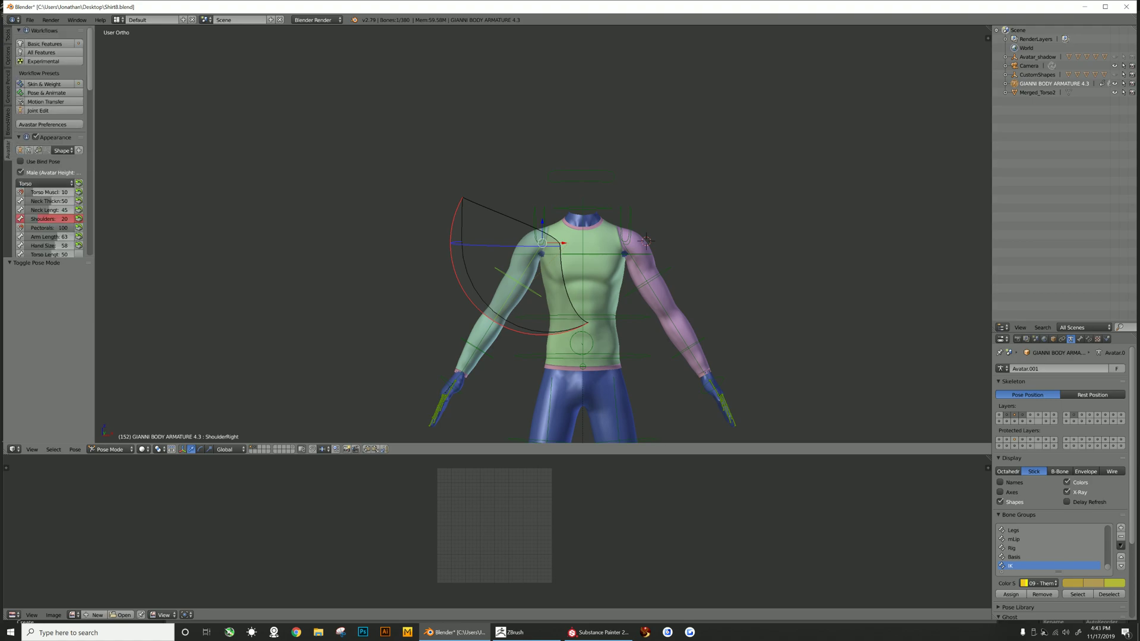
pyautogui.scroll(-4, 60, 210)
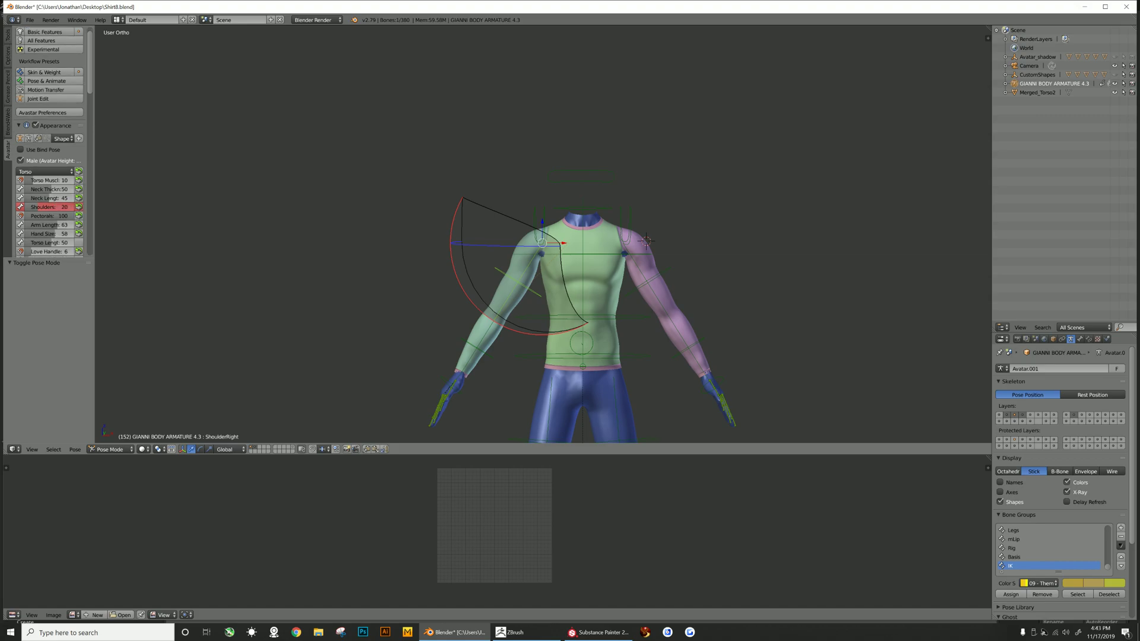
pyautogui.scroll(-5, 51, 148)
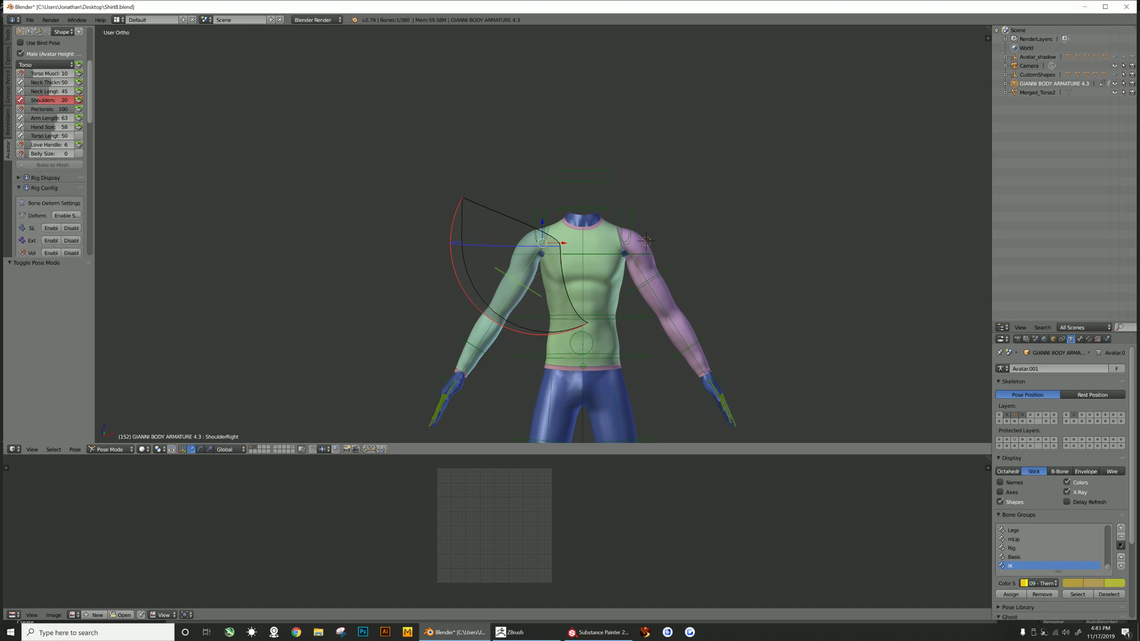
pyautogui.moveTo(95, 233); pyautogui.dragTo(73, 340)
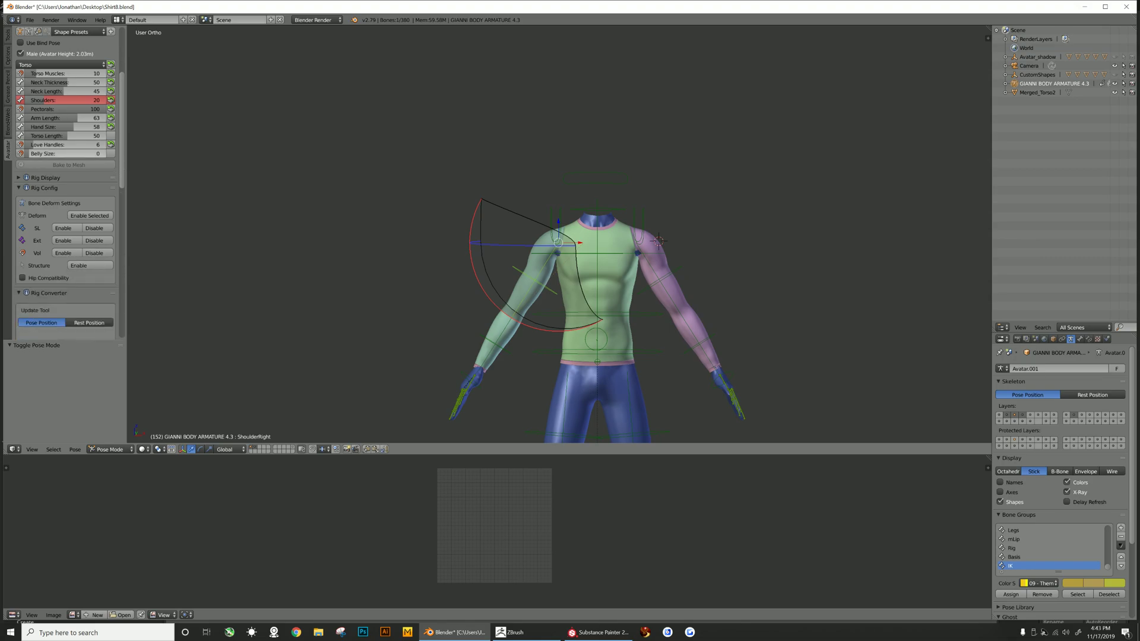
pyautogui.click(20, 178)
pyautogui.scroll(-4, 61, 222)
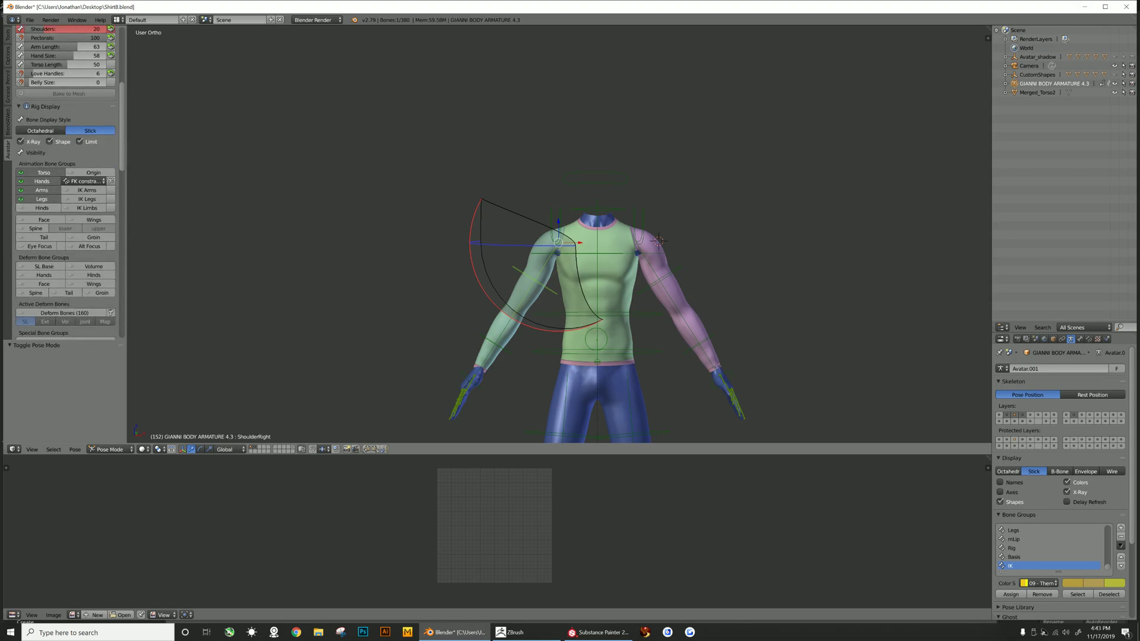
pyautogui.click(55, 243)
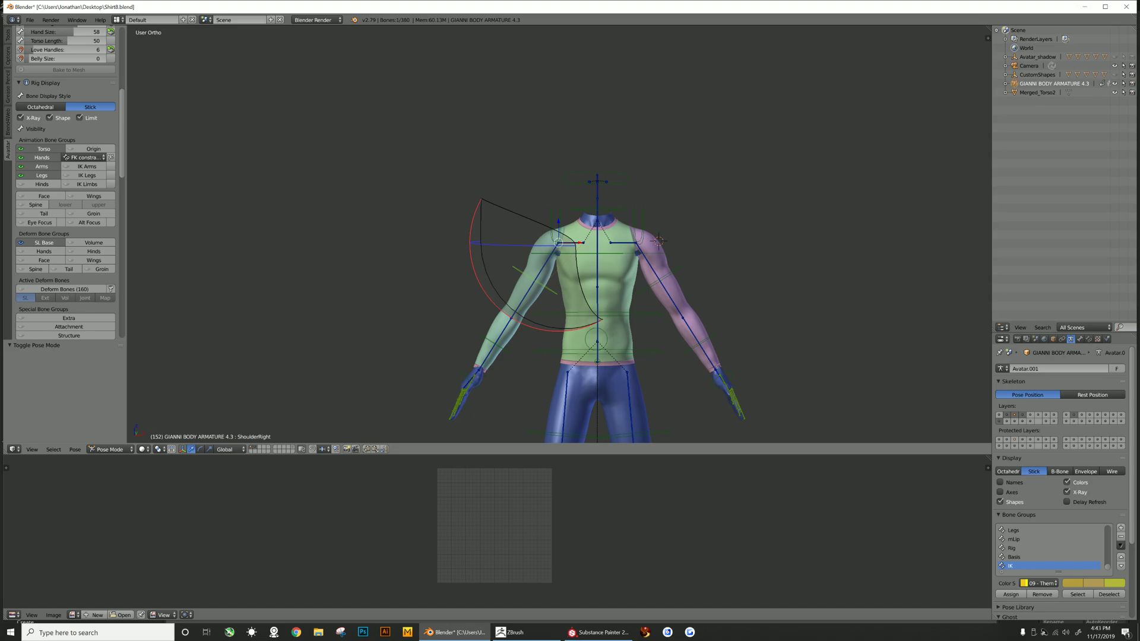
# - Hide the Legs, Arms and Hands animation bone groups
pyautogui.click(41, 175)
pyautogui.click(42, 166)
pyautogui.click(42, 157)
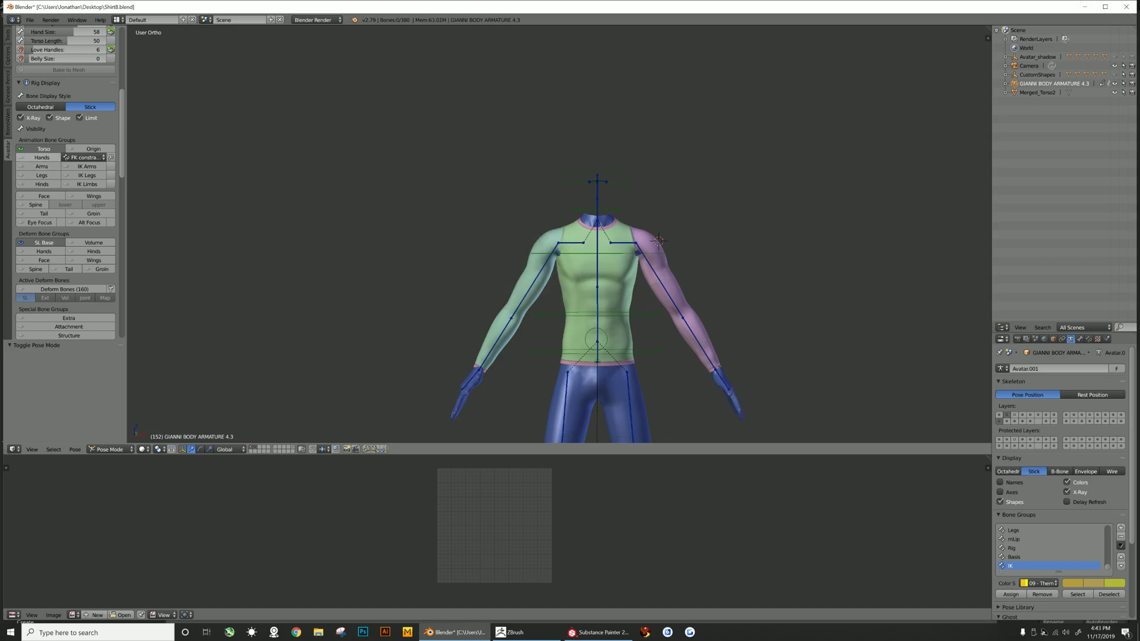
# - Select the neck bone and run Apply as Restpose from the Posing section, toggling Also Avatar Meshes first
pyautogui.rightClick(597, 220)
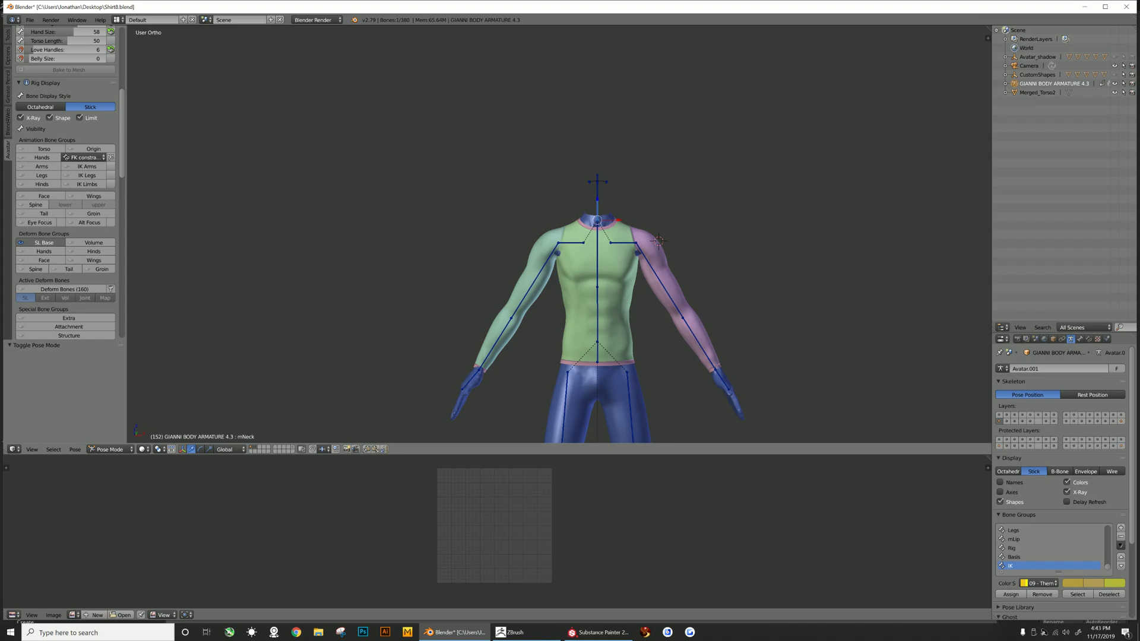
pyautogui.scroll(-10, 65, 178)
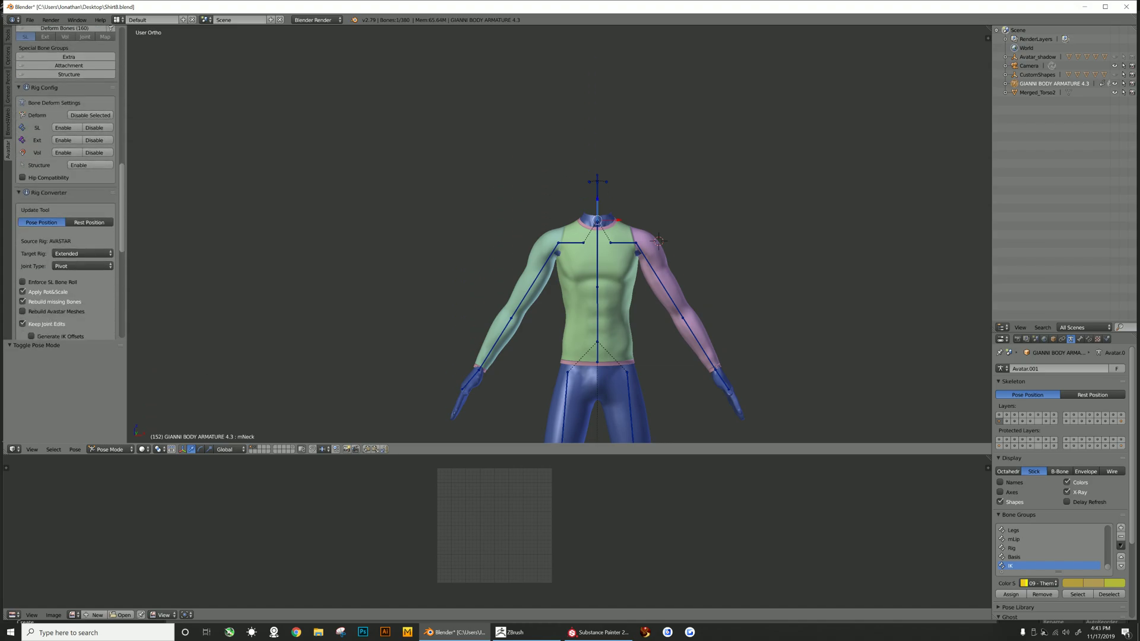
pyautogui.scroll(-5, 66, 178)
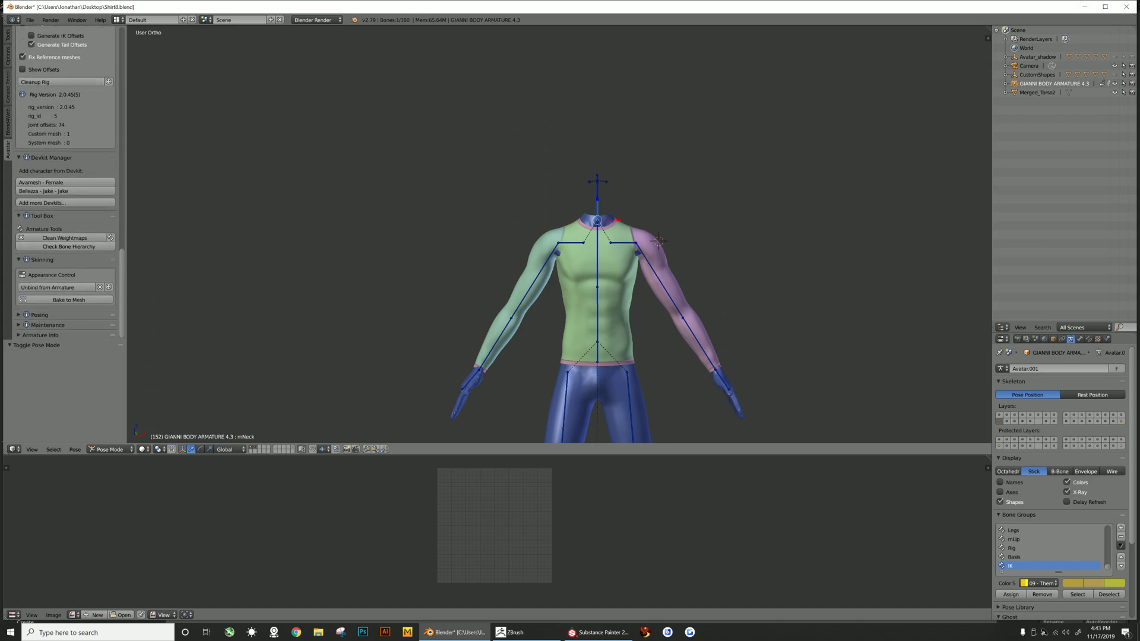
pyautogui.click(40, 315)
pyautogui.scroll(-10, 65, 237)
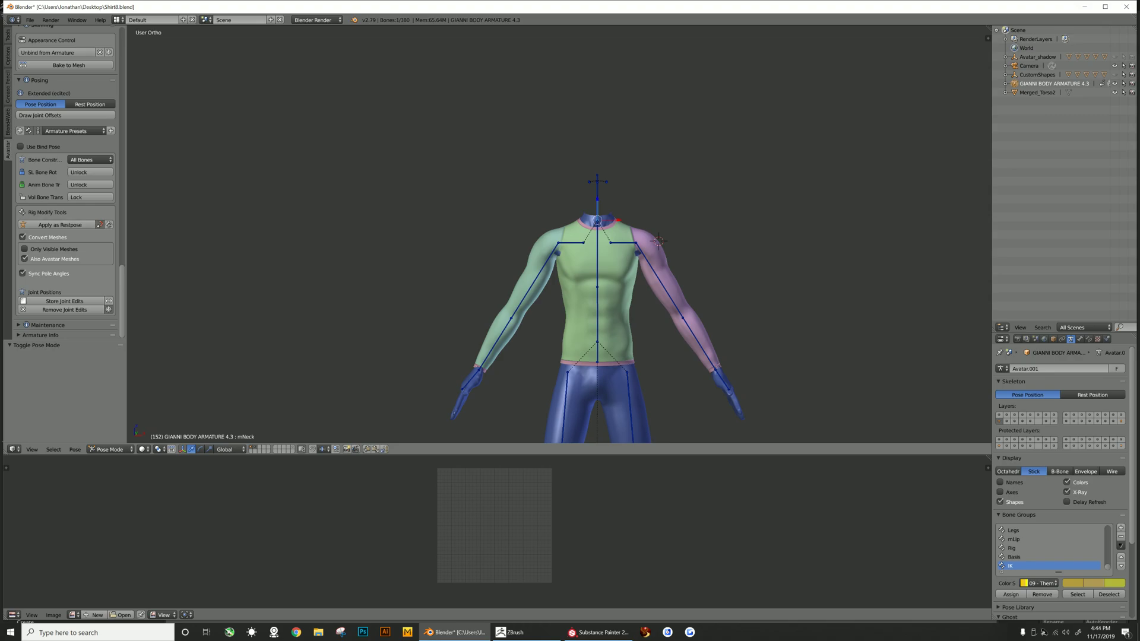
pyautogui.click(25, 259)
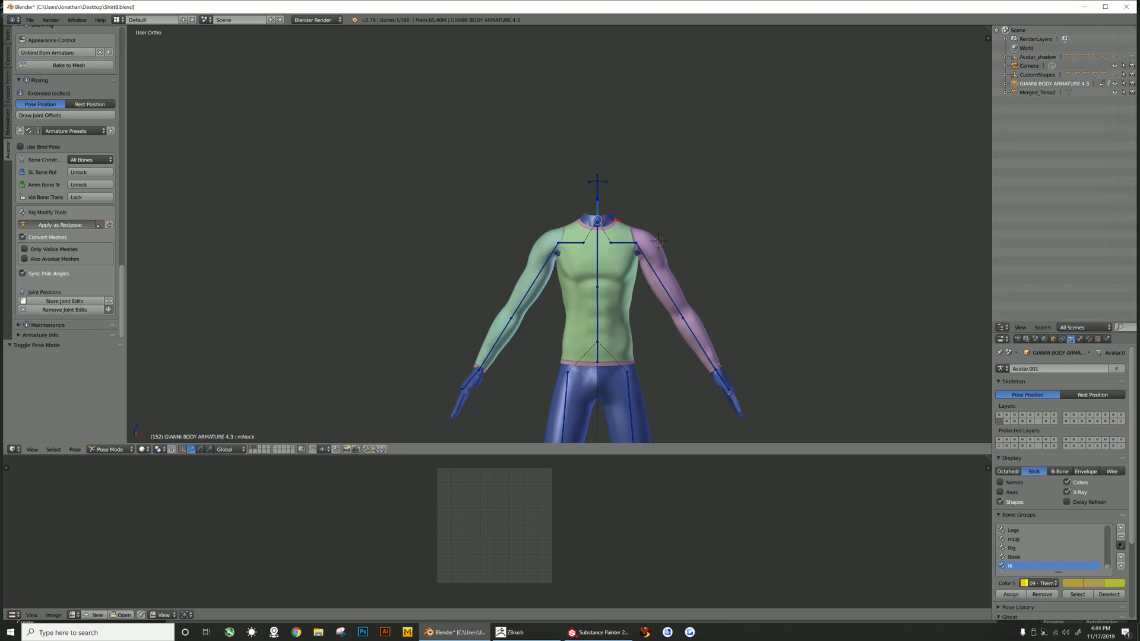
pyautogui.click(59, 225)
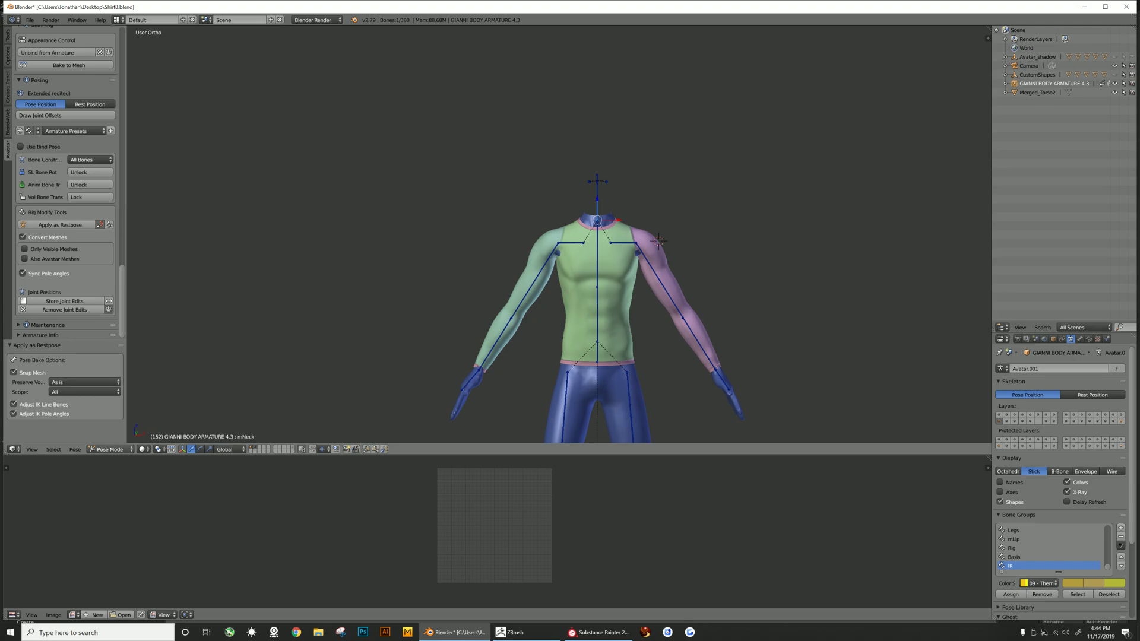
# - Return to Object Mode and bind the shirt mesh to the armature, taking its weights from Meshes
pyautogui.click(110, 449)
pyautogui.click(115, 439)
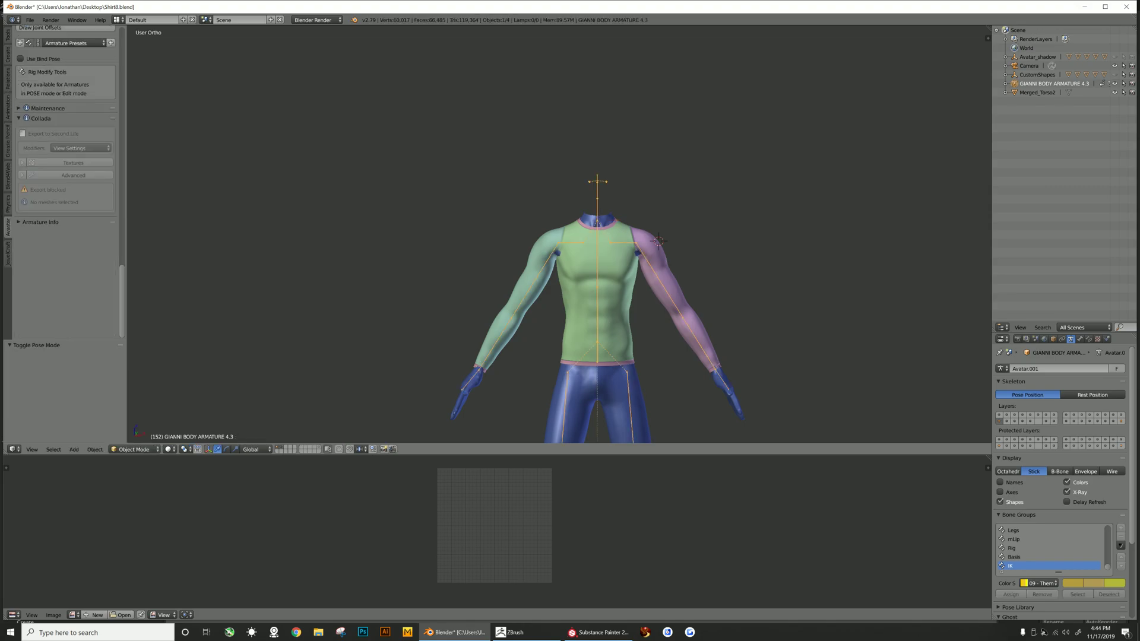
pyautogui.rightClick(579, 297)
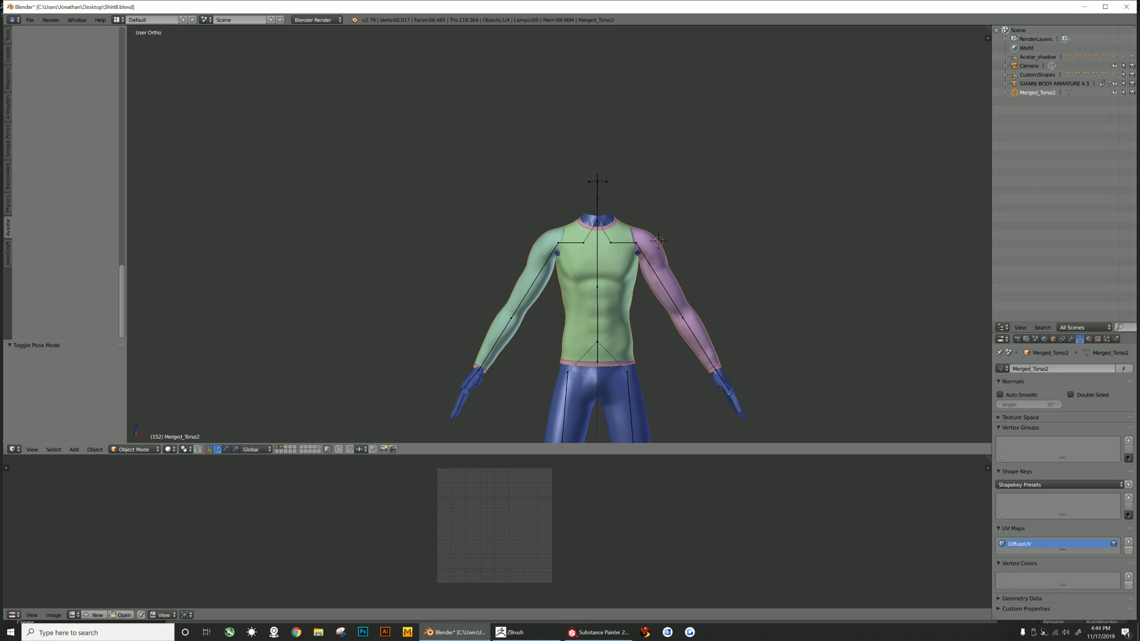
pyautogui.keyDown('shift'); pyautogui.rightClick(657, 240); pyautogui.keyUp('shift')
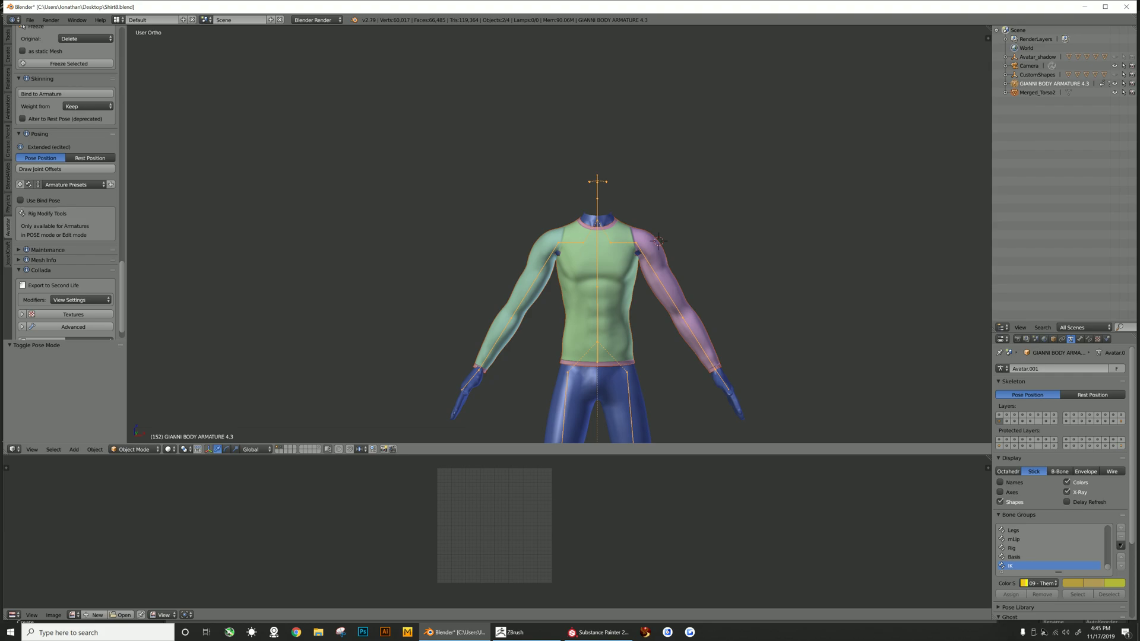
pyautogui.scroll(9, 66, 179)
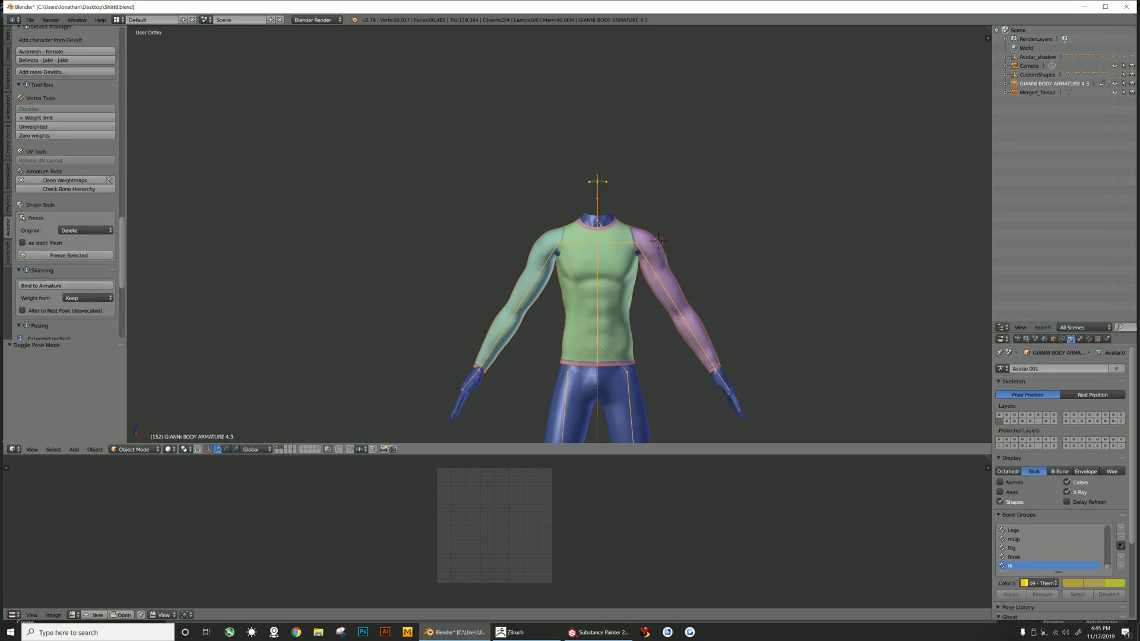
pyautogui.click(87, 298)
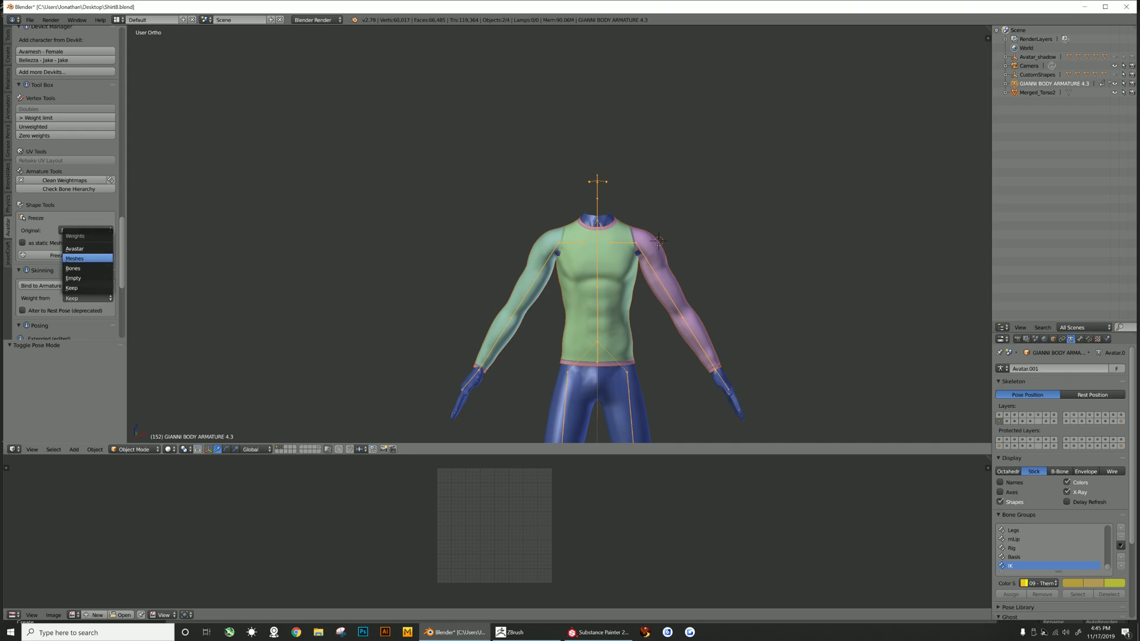
pyautogui.click(74, 258)
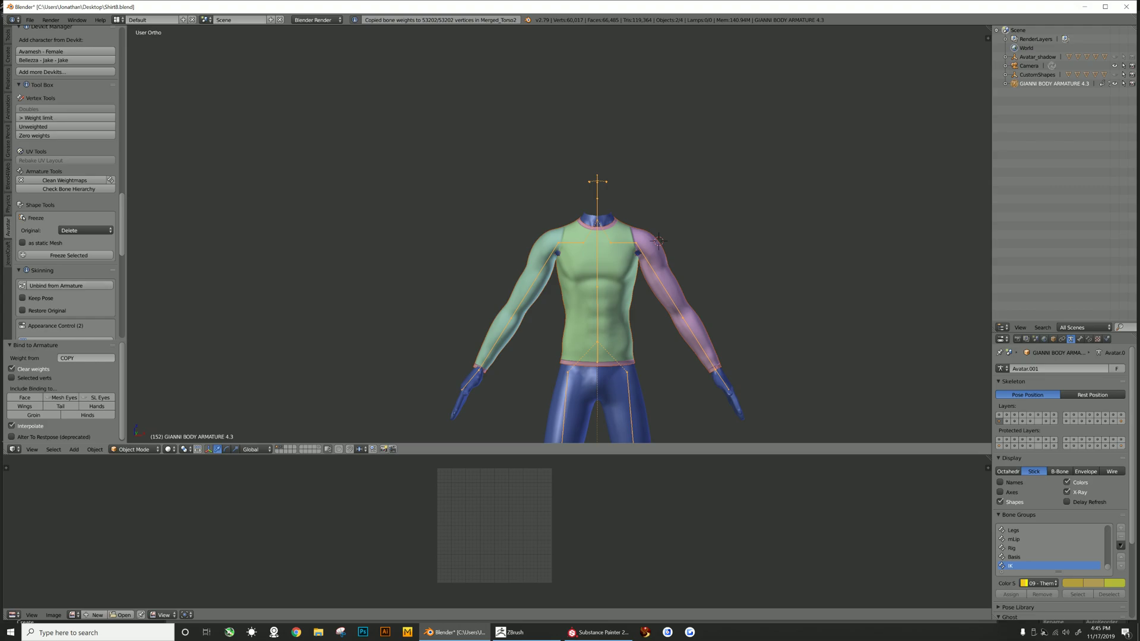
# - Show the Arms and Legs animation bone groups on the armature and enter Pose Mode
pyautogui.rightClick(614, 297)
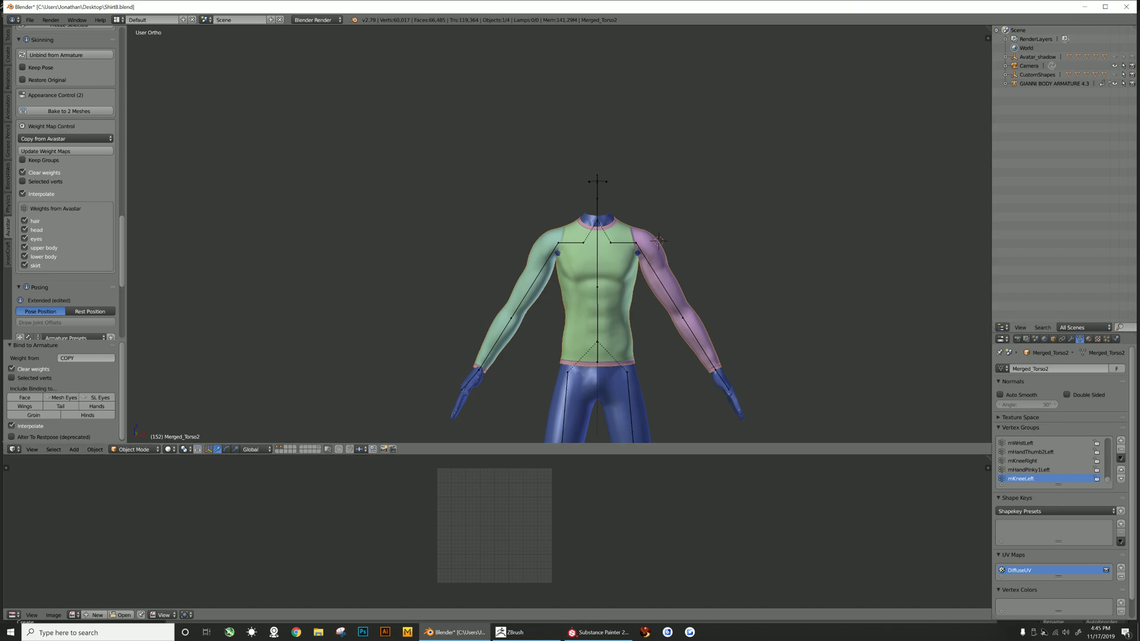
pyautogui.moveTo(1051, 333); pyautogui.dragTo(1051, 115)
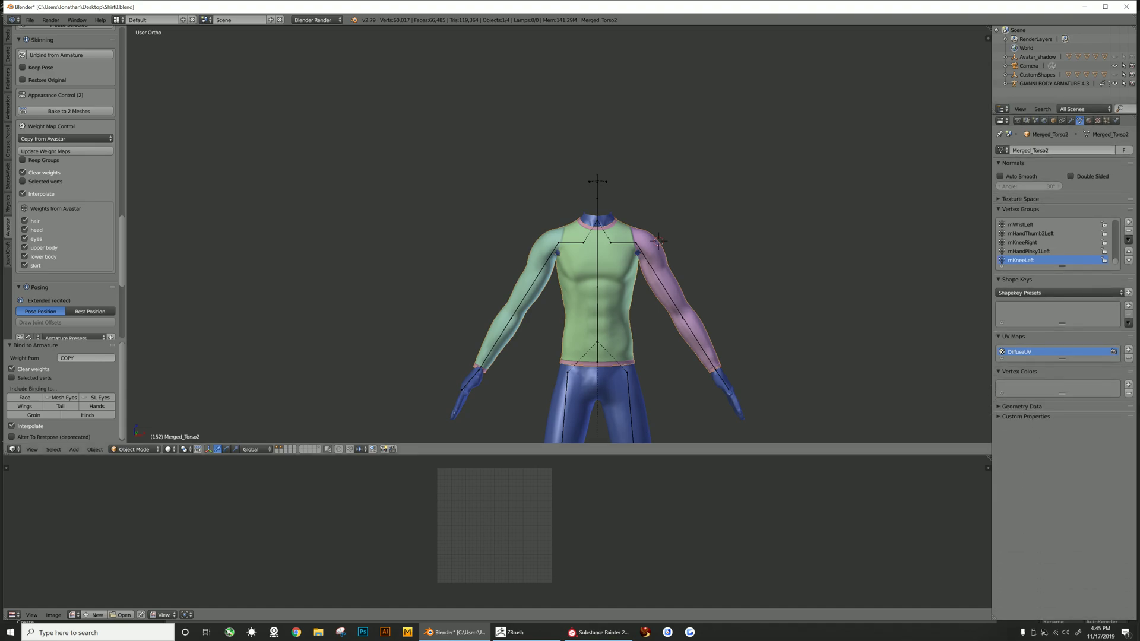
pyautogui.rightClick(658, 240)
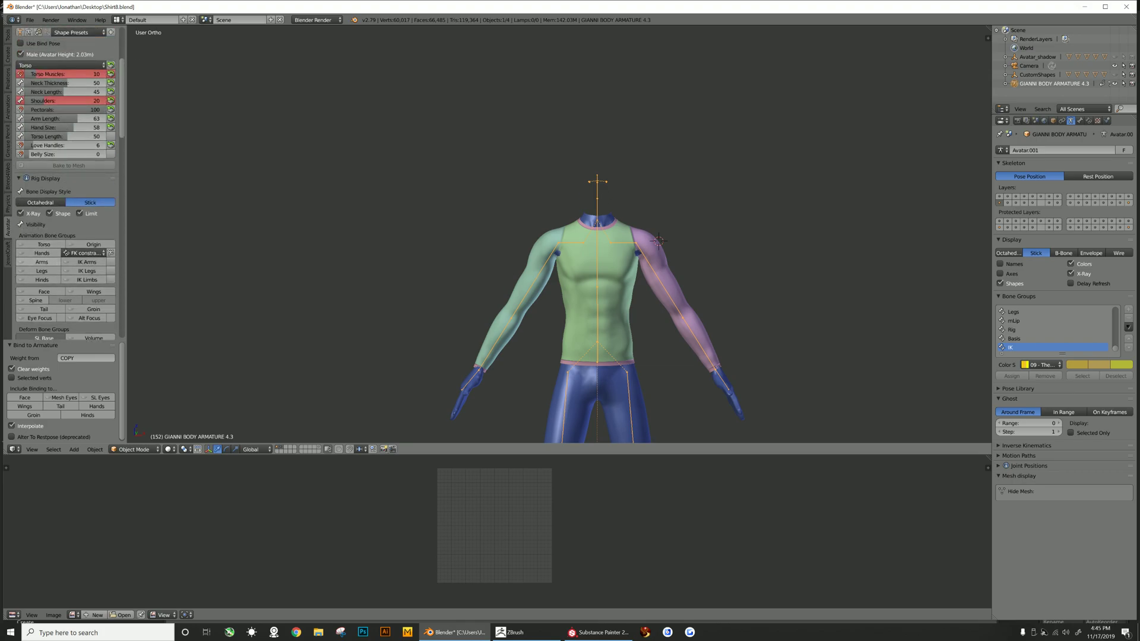
pyautogui.click(41, 261)
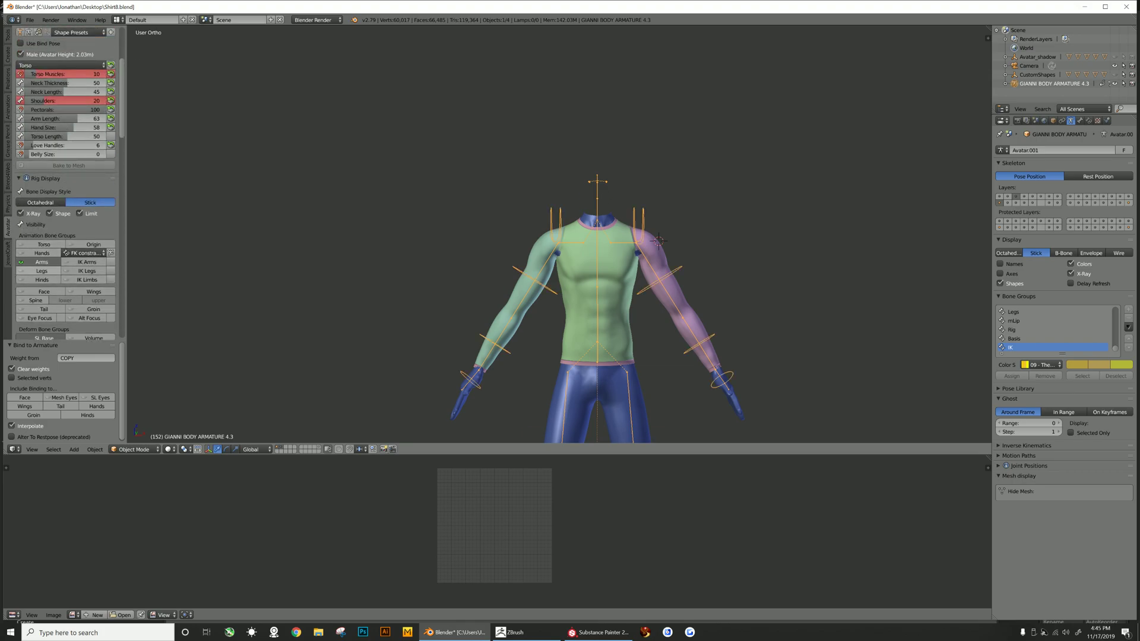
pyautogui.click(41, 270)
pyautogui.click(134, 449)
pyautogui.click(130, 419)
# - Move the right shoulder bone to test the shirt's deformation, then undo the move
pyautogui.rightClick(535, 280)
pyautogui.press('g')
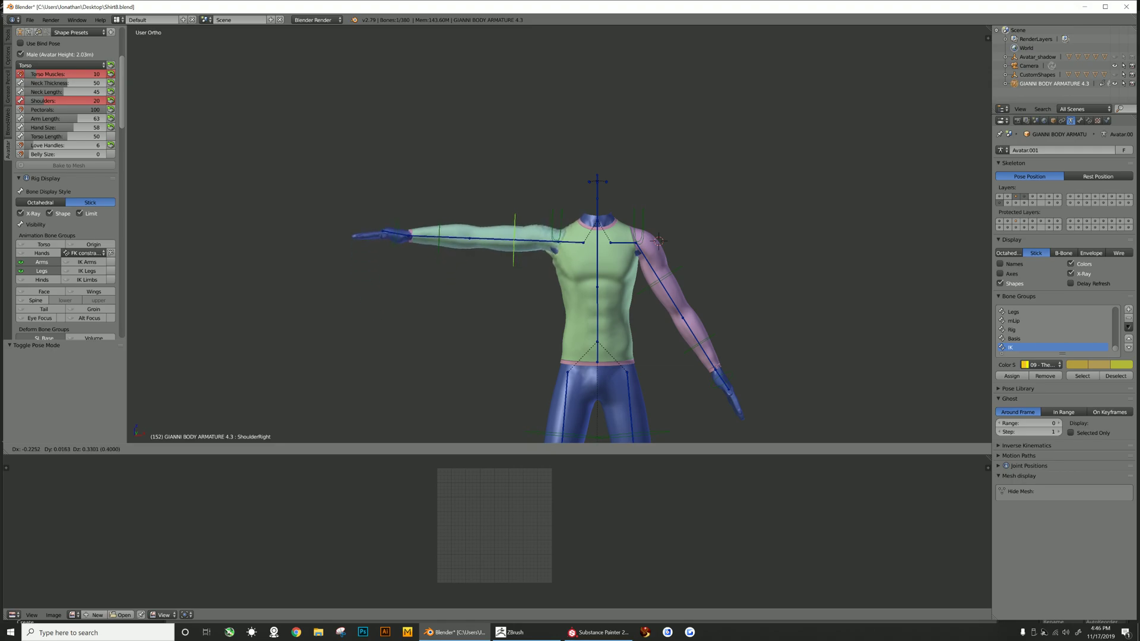
pyautogui.click(480, 205)
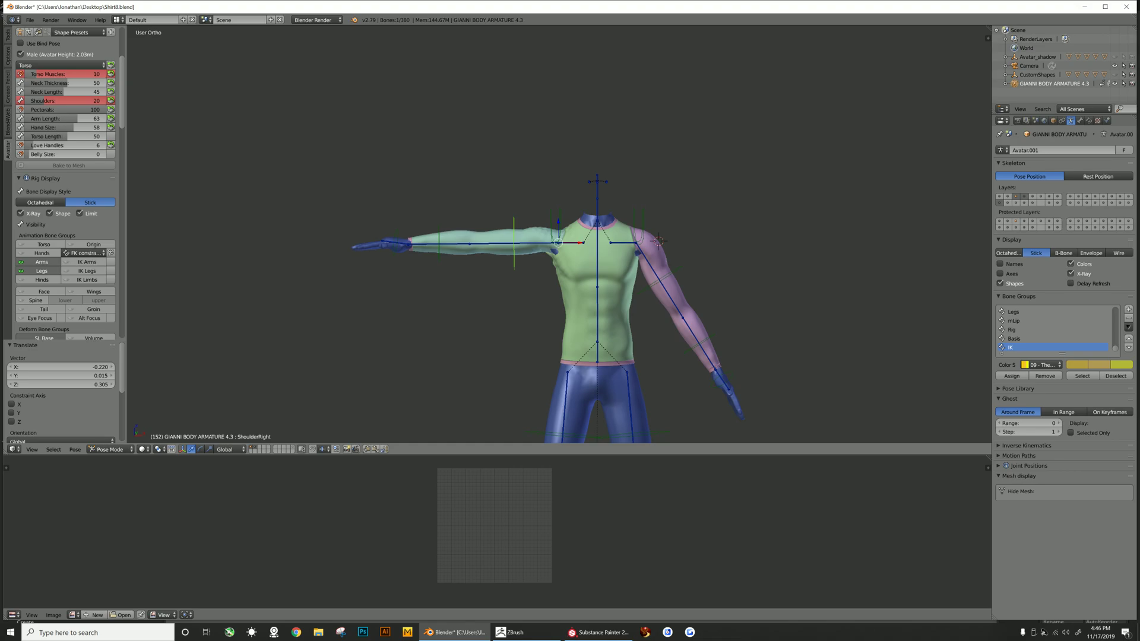
pyautogui.press('b')
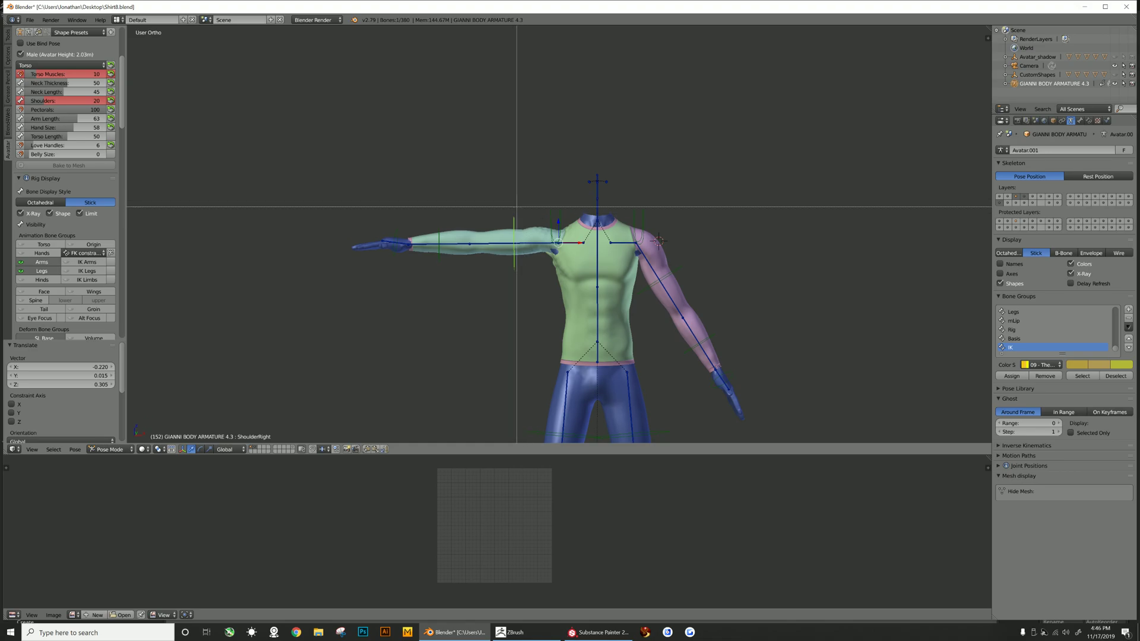
pyautogui.moveTo(510, 205); pyautogui.dragTo(601, 276)
pyautogui.scroll(-8, 601, 277)
pyautogui.moveTo(601, 277); pyautogui.dragTo(625, 348, button='middle')
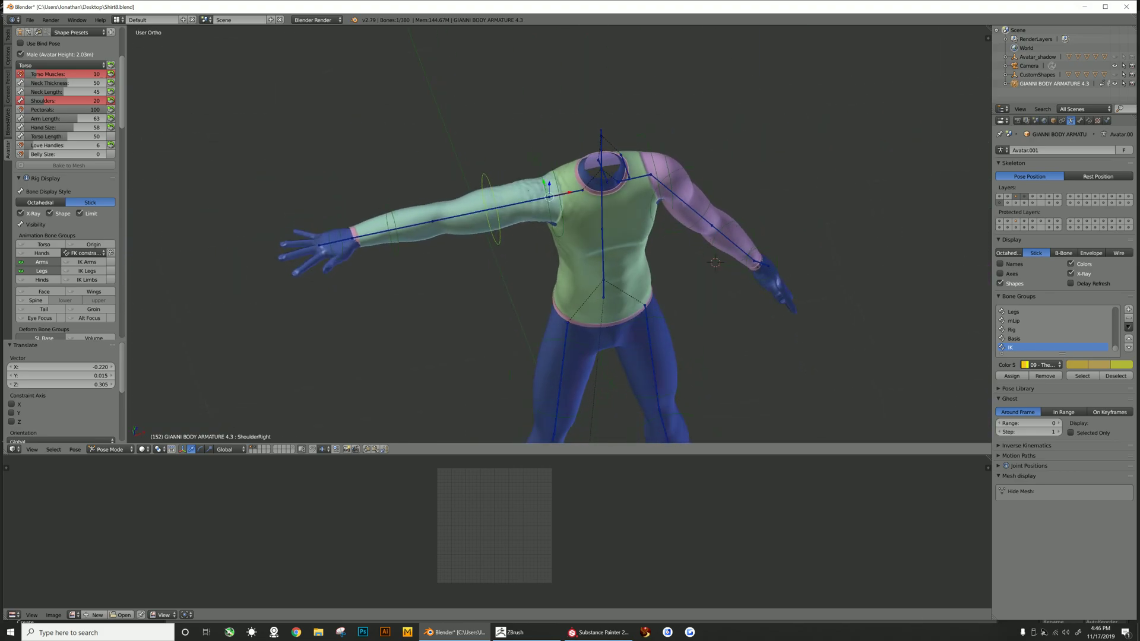
pyautogui.scroll(5, 560, 234)
pyautogui.scroll(-3, 560, 234)
pyautogui.moveTo(559, 234); pyautogui.dragTo(539, 170, button='middle')
pyautogui.scroll(-3, 523, 204)
pyautogui.scroll(1, 563, 232)
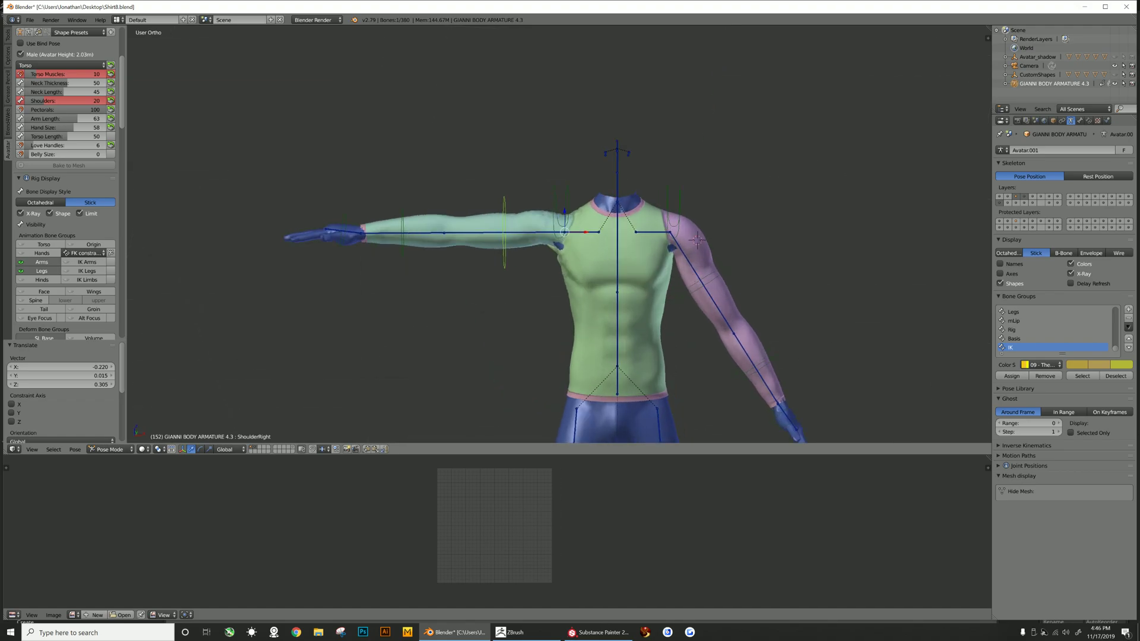
pyautogui.hotkey('ctrl', 'z')
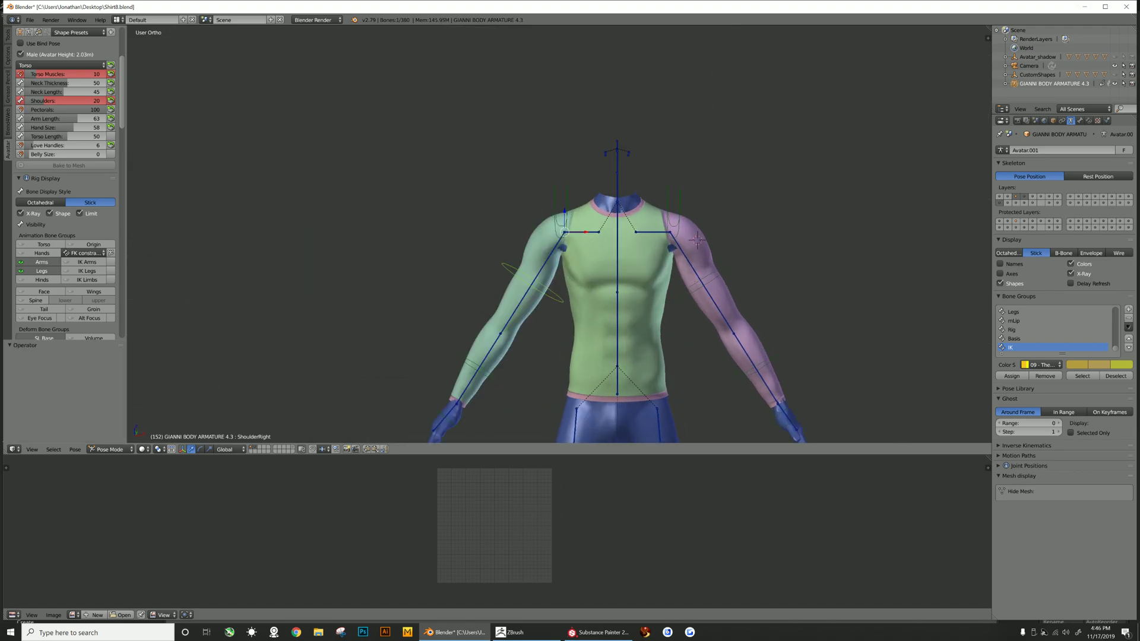
# - Select the shirt mesh and delete its unneeded vertex groups one by one
pyautogui.scroll(-1, 564, 231)
pyautogui.moveTo(564, 232); pyautogui.dragTo(561, 241, button='middle')
pyautogui.rightClick(599, 266)
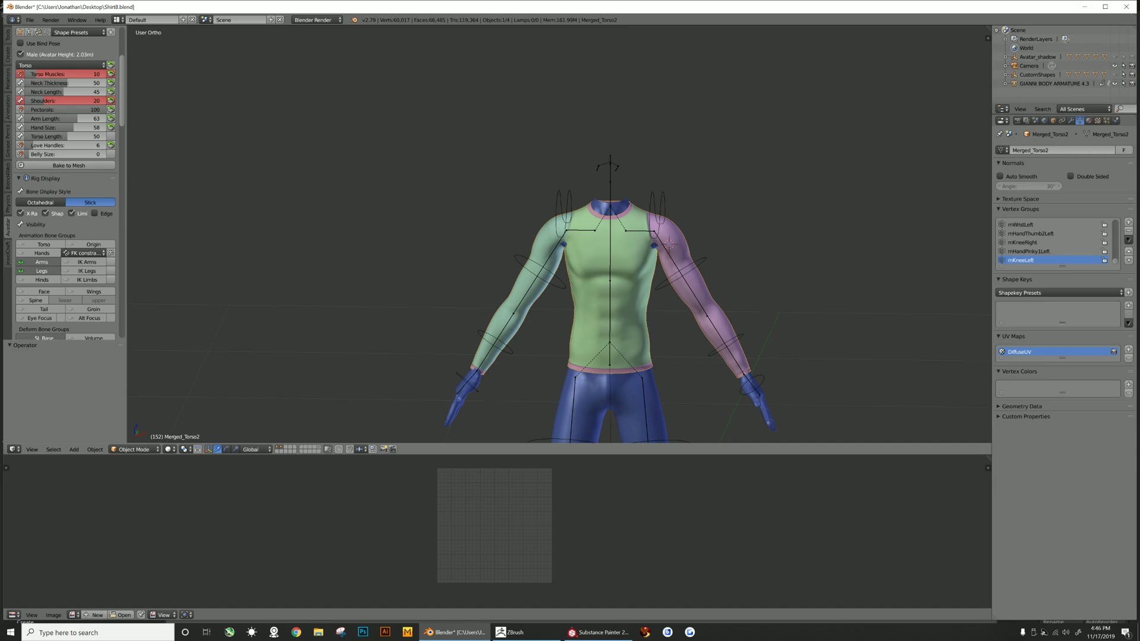
pyautogui.scroll(-10, 66, 178)
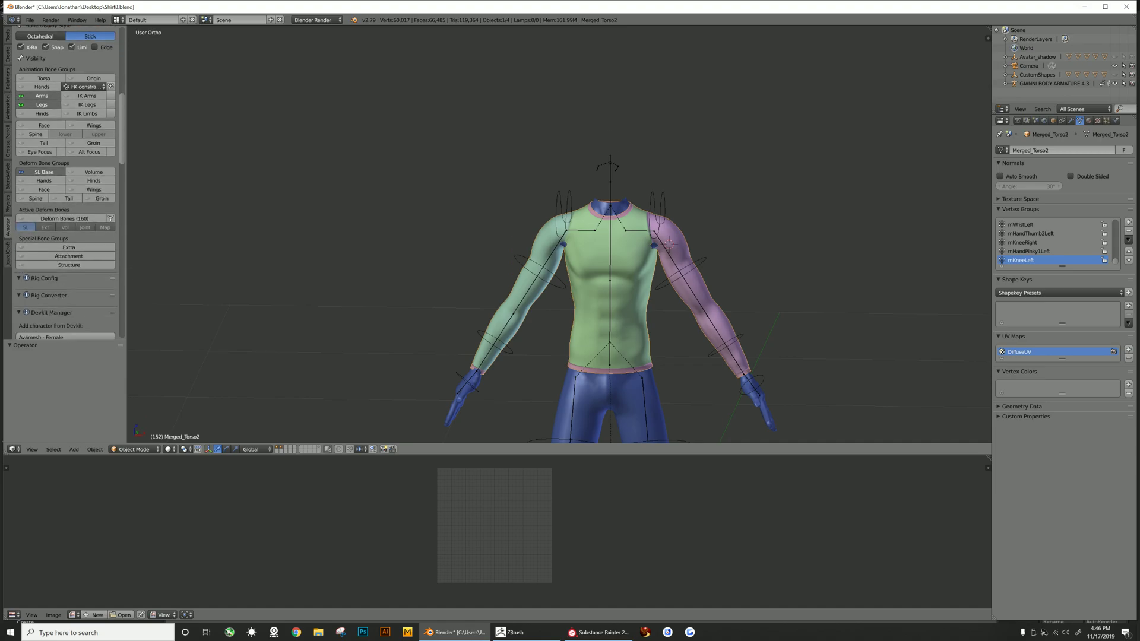
pyautogui.scroll(5, 65, 178)
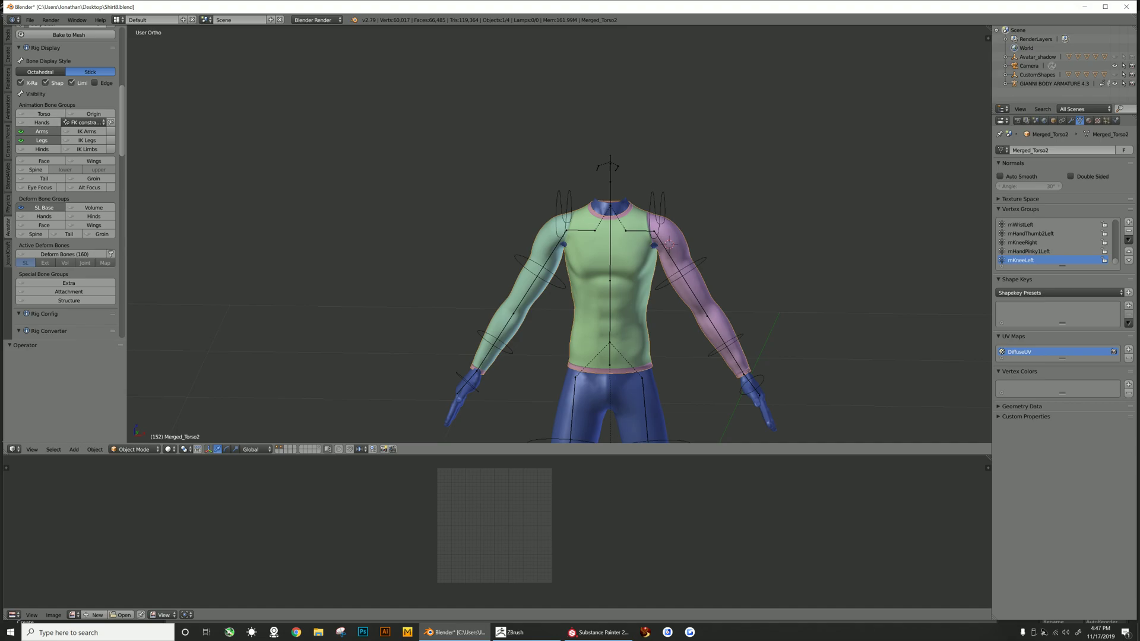
pyautogui.scroll(4, 1051, 242)
pyautogui.scroll(8, 1051, 242)
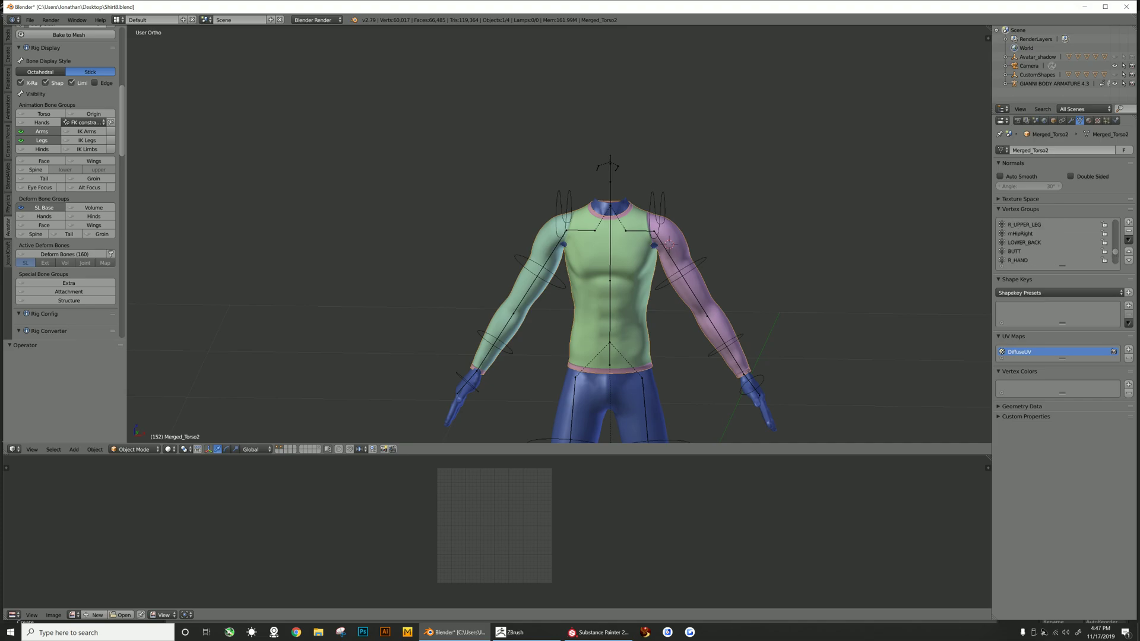
pyautogui.scroll(8, 1051, 242)
pyautogui.scroll(-20, 1051, 243)
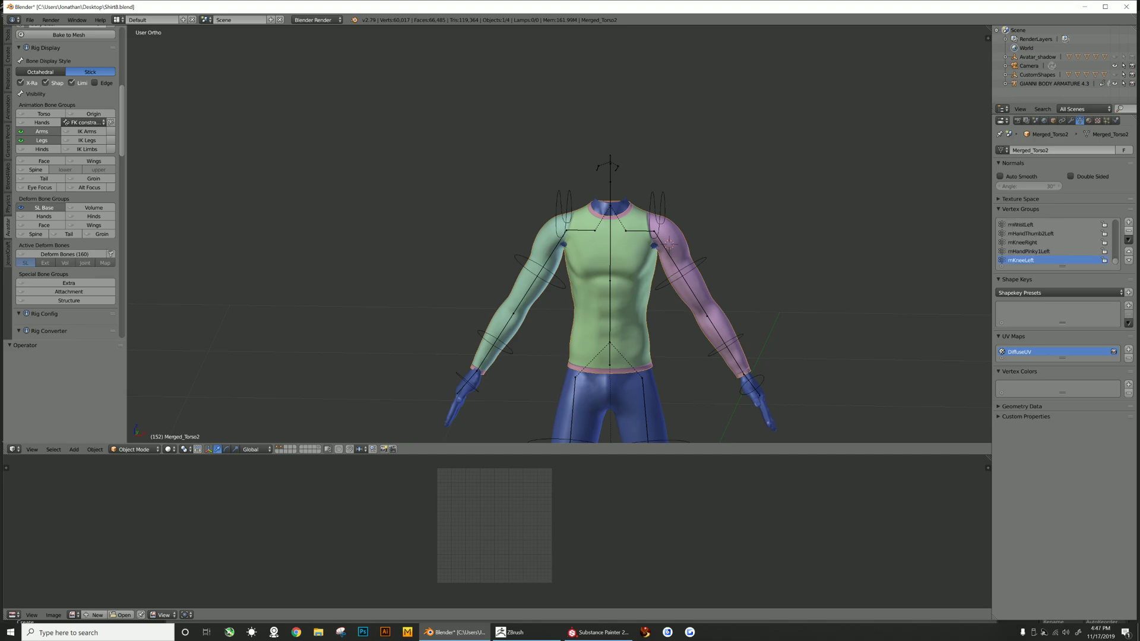
pyautogui.click(1128, 230)
pyautogui.click(1128, 231)
pyautogui.click(1128, 230)
pyautogui.click(1128, 231)
pyautogui.click(1128, 231)
pyautogui.click(1128, 230)
pyautogui.click(1128, 230)
pyautogui.click(1128, 231)
pyautogui.click(1128, 231)
pyautogui.click(1022, 233)
pyautogui.click(1128, 231)
pyautogui.scroll(2, 1056, 243)
pyautogui.click(1021, 242)
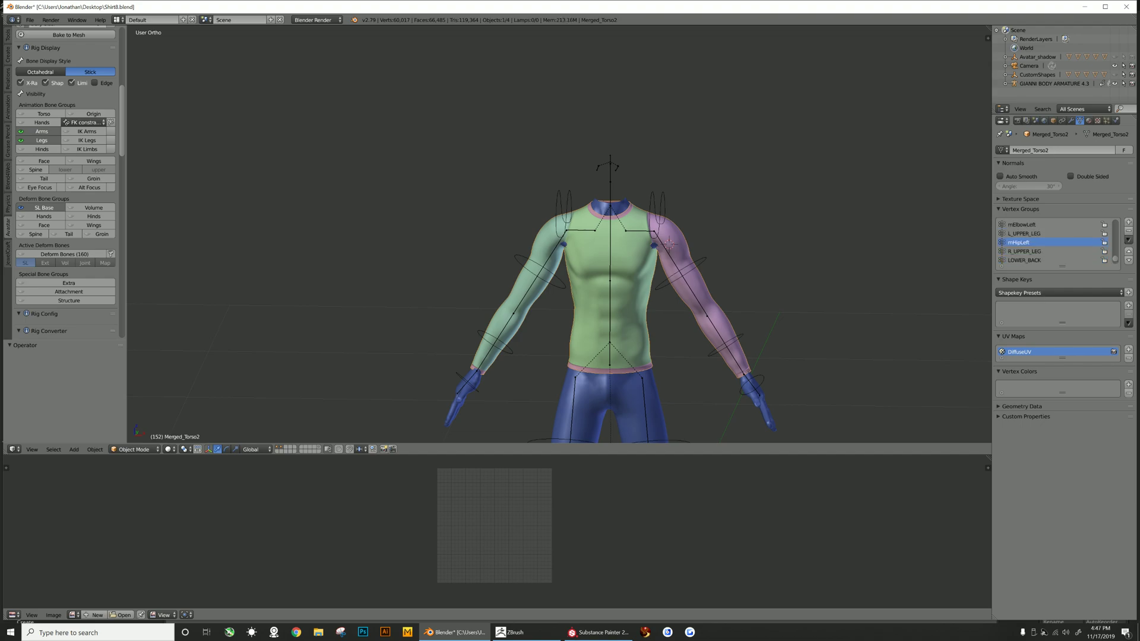
pyautogui.click(1129, 230)
pyautogui.scroll(2, 1057, 242)
pyautogui.click(1022, 243)
pyautogui.click(1128, 231)
pyautogui.scroll(4, 1051, 243)
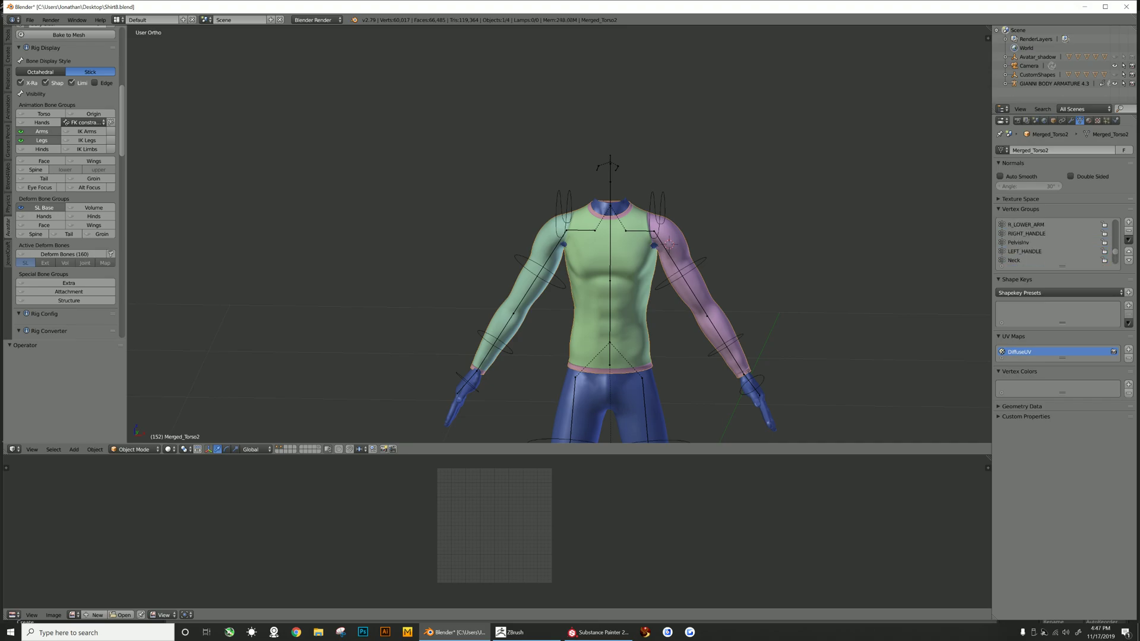
pyautogui.scroll(4, 1051, 242)
pyautogui.click(1128, 231)
pyautogui.click(1128, 231)
pyautogui.scroll(3, 1050, 242)
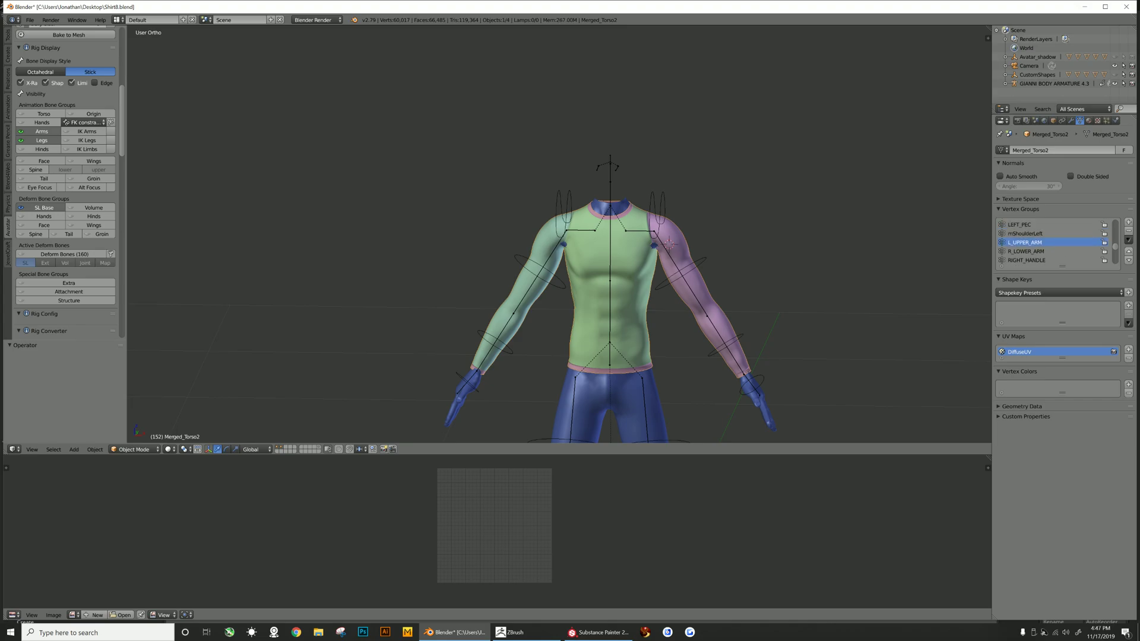
pyautogui.click(1025, 242)
pyautogui.click(1128, 231)
pyautogui.click(1021, 225)
pyautogui.click(1128, 231)
pyautogui.scroll(4, 1051, 242)
pyautogui.click(1128, 231)
pyautogui.click(1018, 234)
pyautogui.click(1128, 231)
pyautogui.scroll(3, 1051, 242)
pyautogui.click(1023, 242)
pyautogui.click(1128, 231)
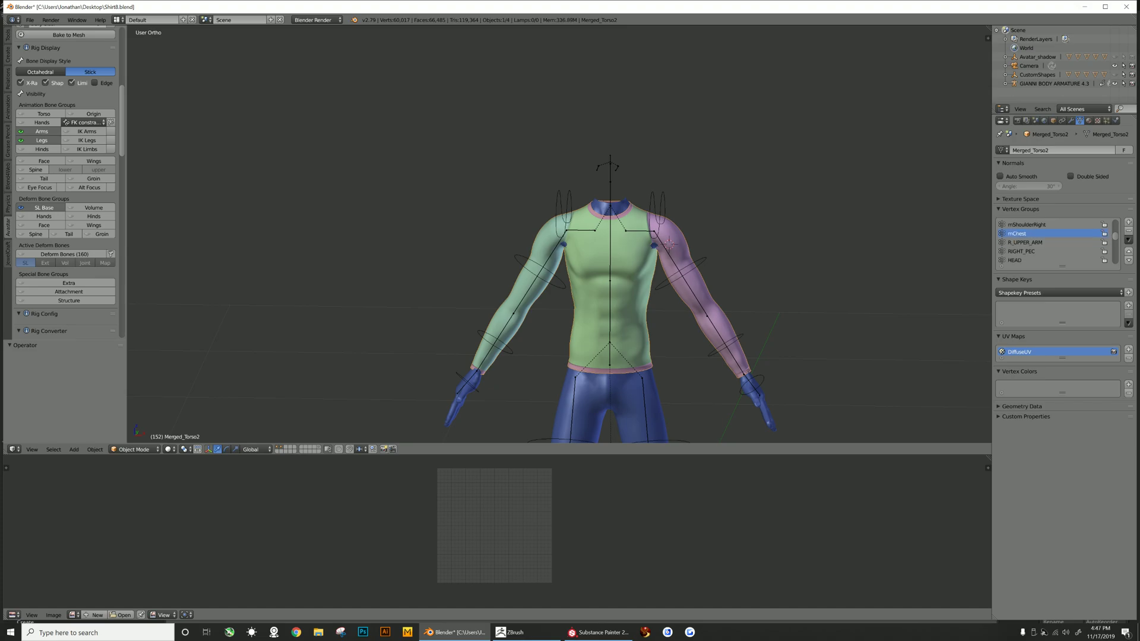
pyautogui.click(1128, 231)
pyautogui.click(1128, 231)
pyautogui.scroll(5, 1050, 242)
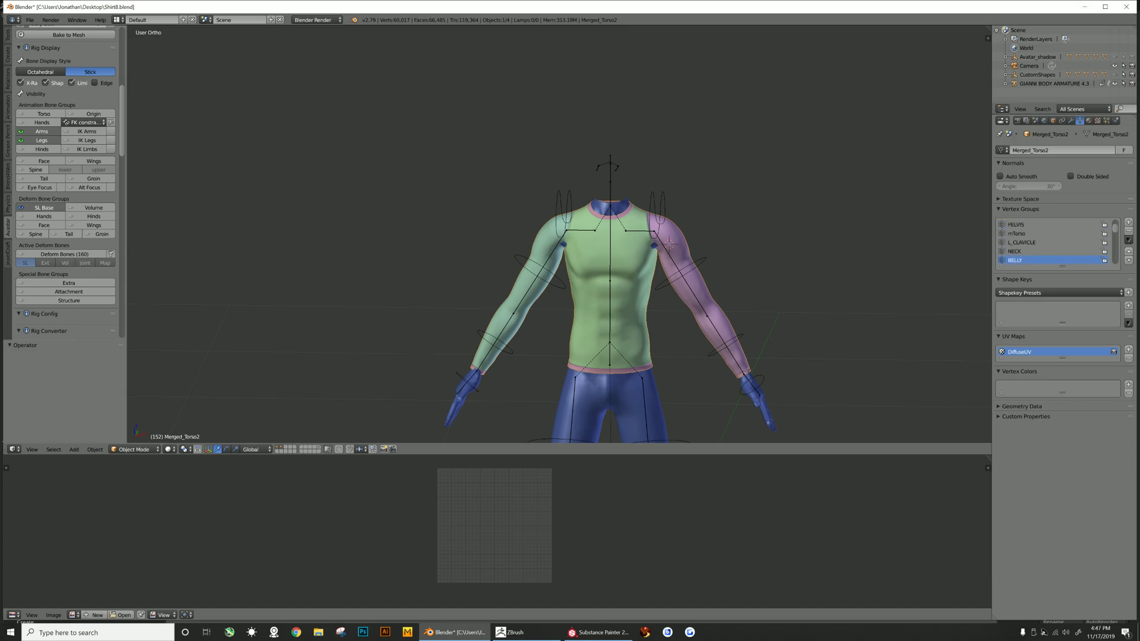
pyautogui.click(1128, 231)
pyautogui.scroll(1, 1051, 243)
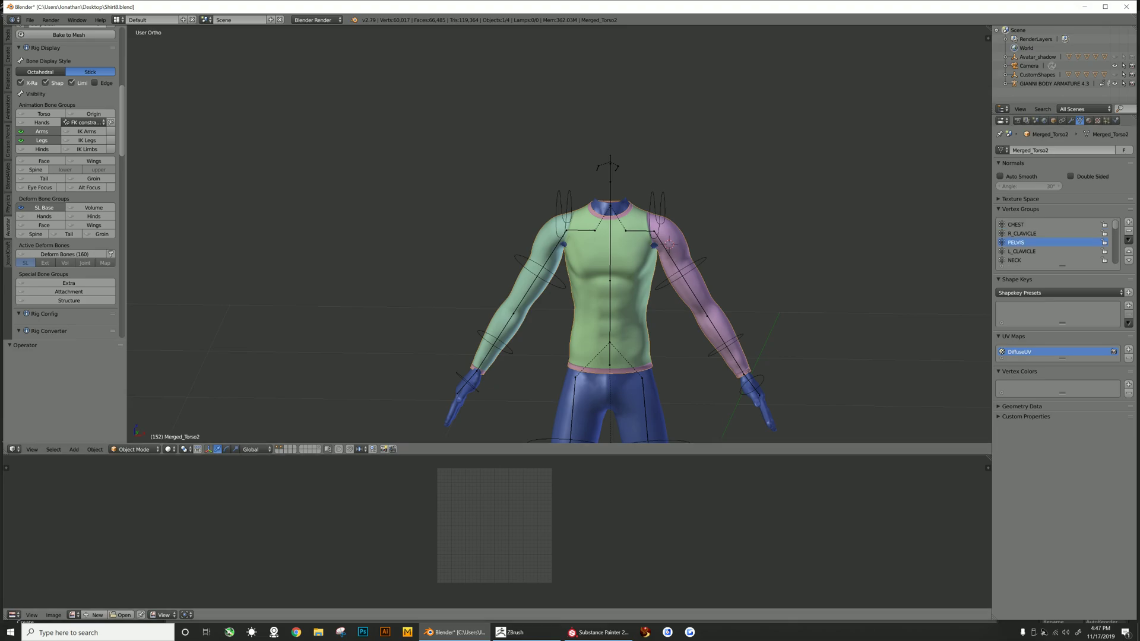
# - Switch the shirt to Weight Paint mode and review the CHEST, clavicle, PELVIS and NECK vertex group weights
pyautogui.click(134, 449)
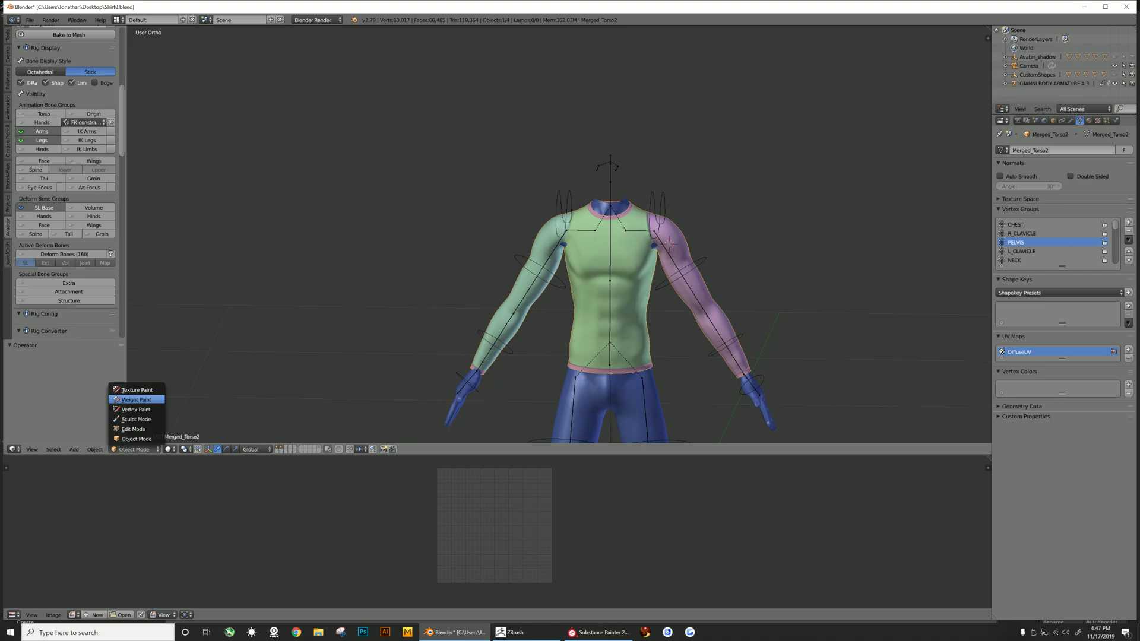
pyautogui.click(137, 400)
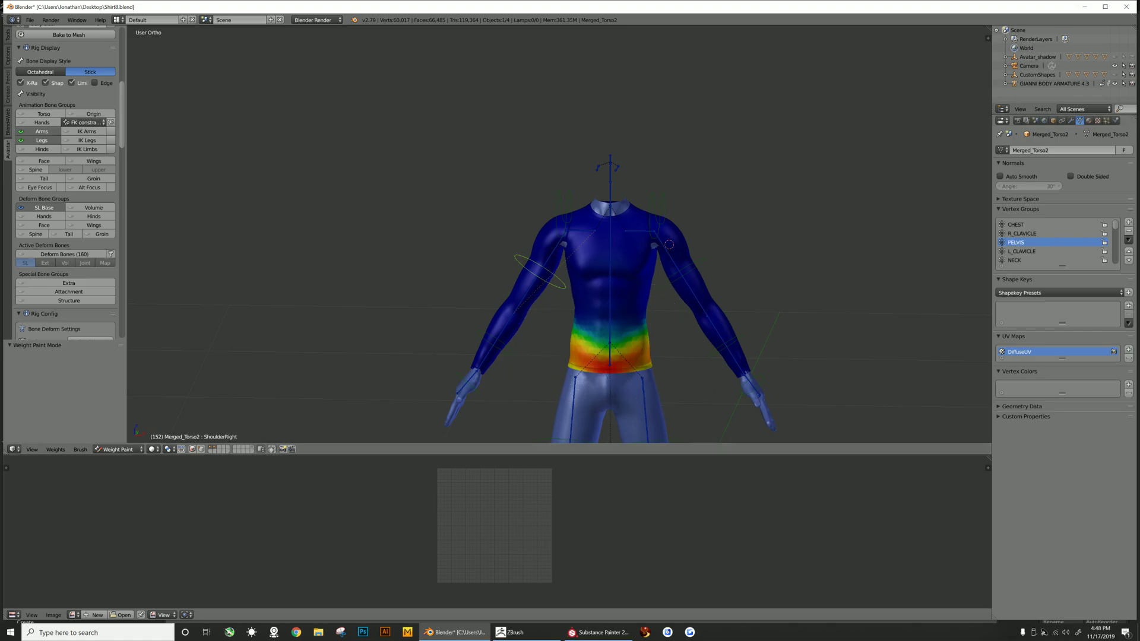
pyautogui.click(1022, 234)
pyautogui.click(1019, 225)
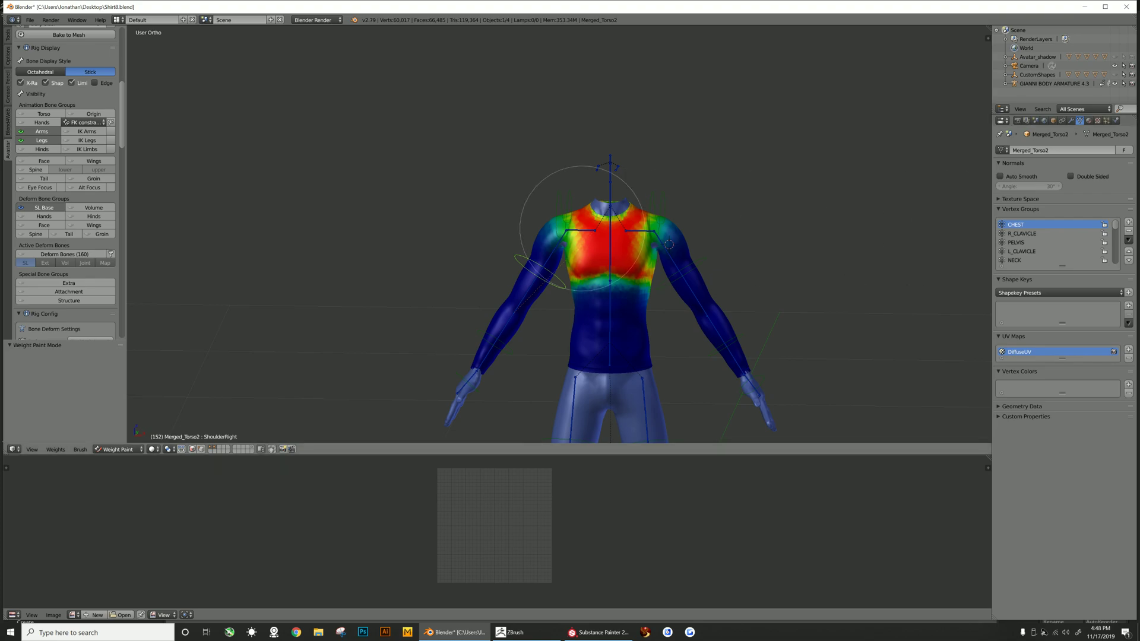
pyautogui.click(1022, 234)
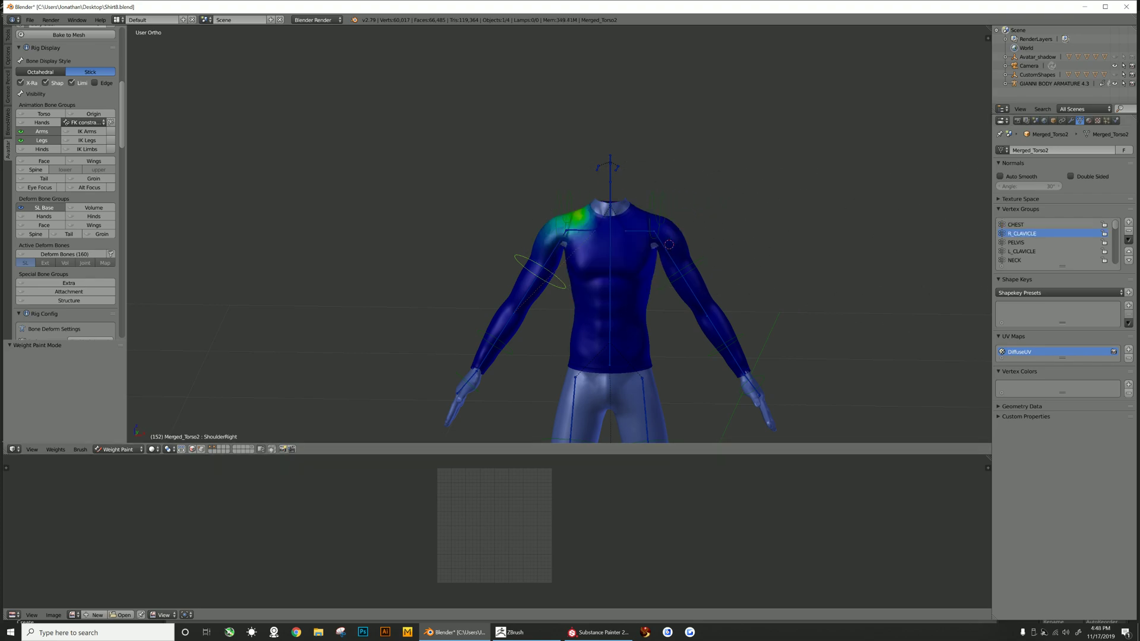
pyautogui.click(1016, 243)
pyautogui.click(1022, 251)
pyautogui.click(1014, 260)
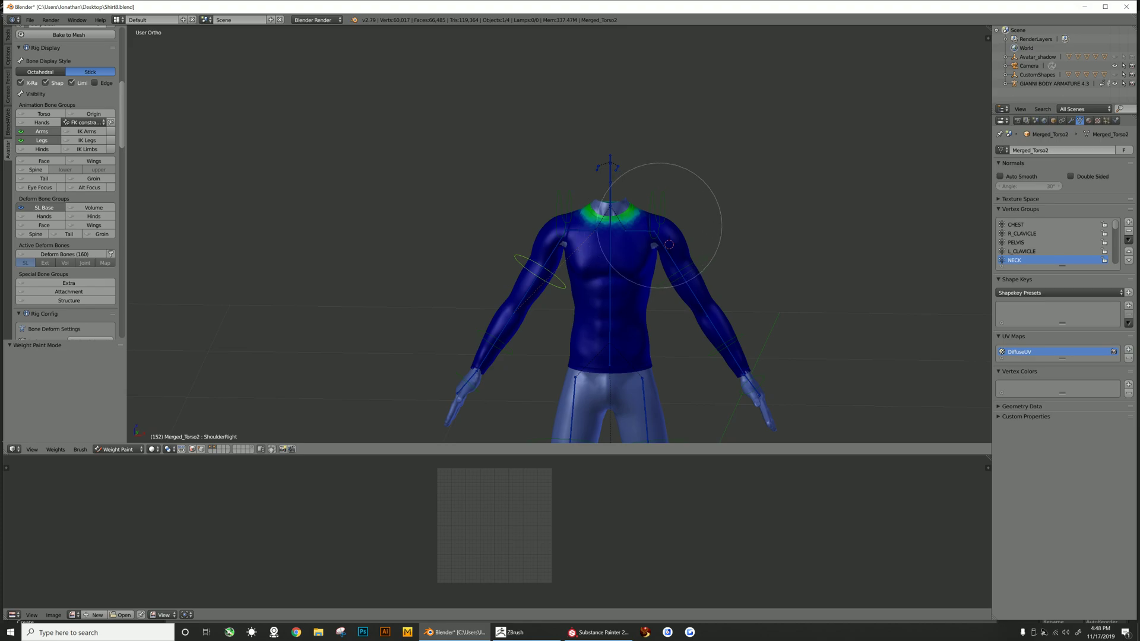
pyautogui.click(1016, 242)
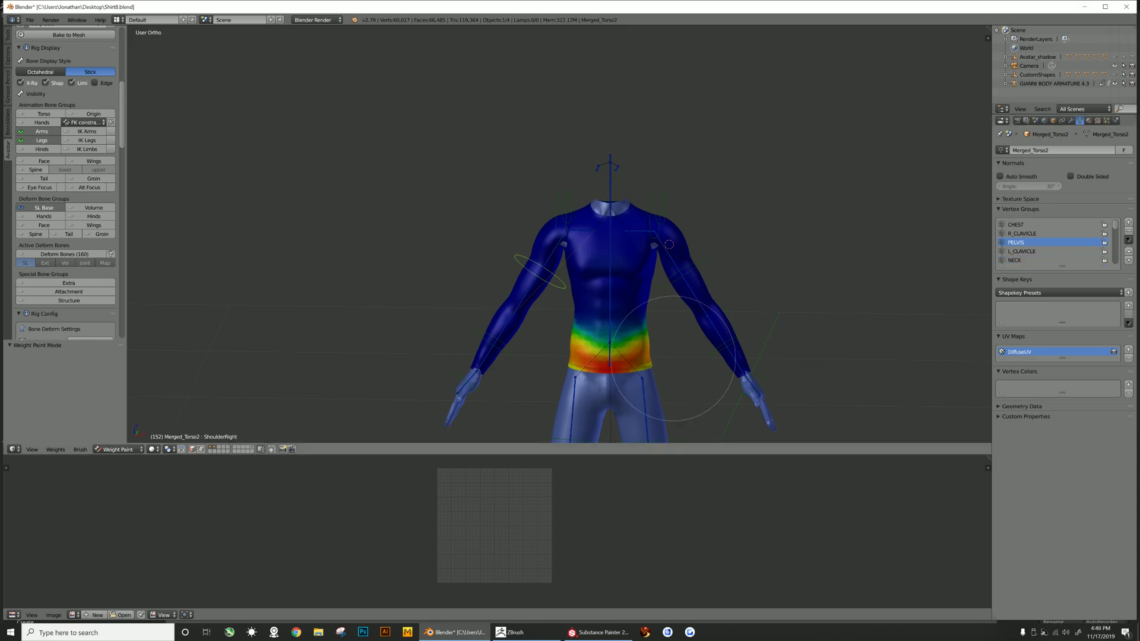
pyautogui.scroll(1, 609, 350)
pyautogui.scroll(2, 609, 350)
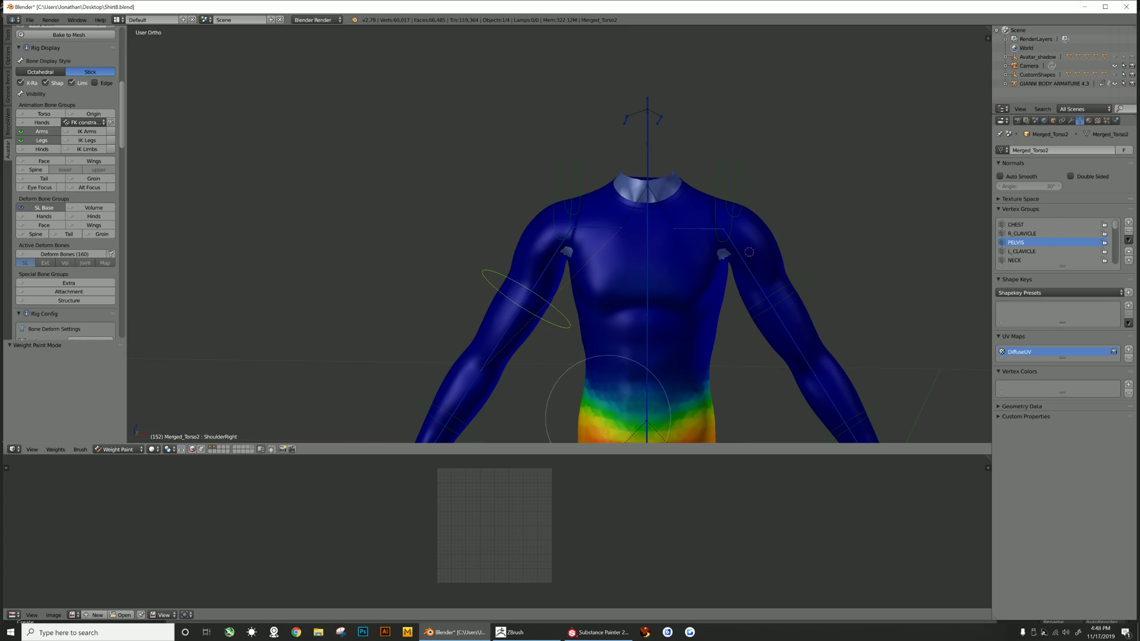
pyautogui.scroll(-3, 599, 386)
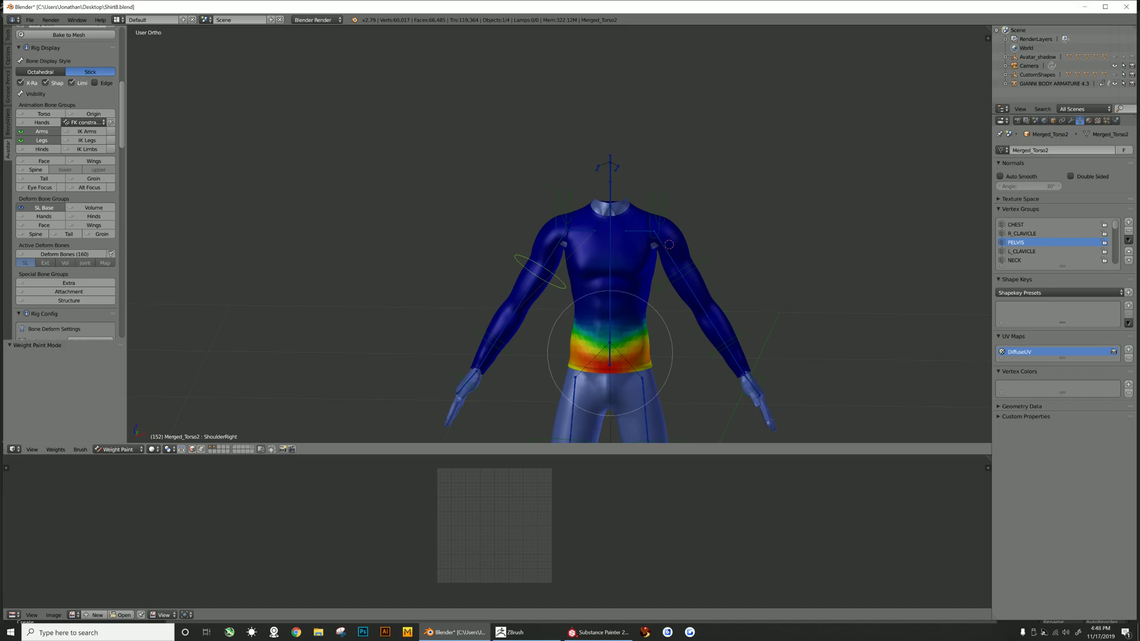
pyautogui.scroll(2, 612, 371)
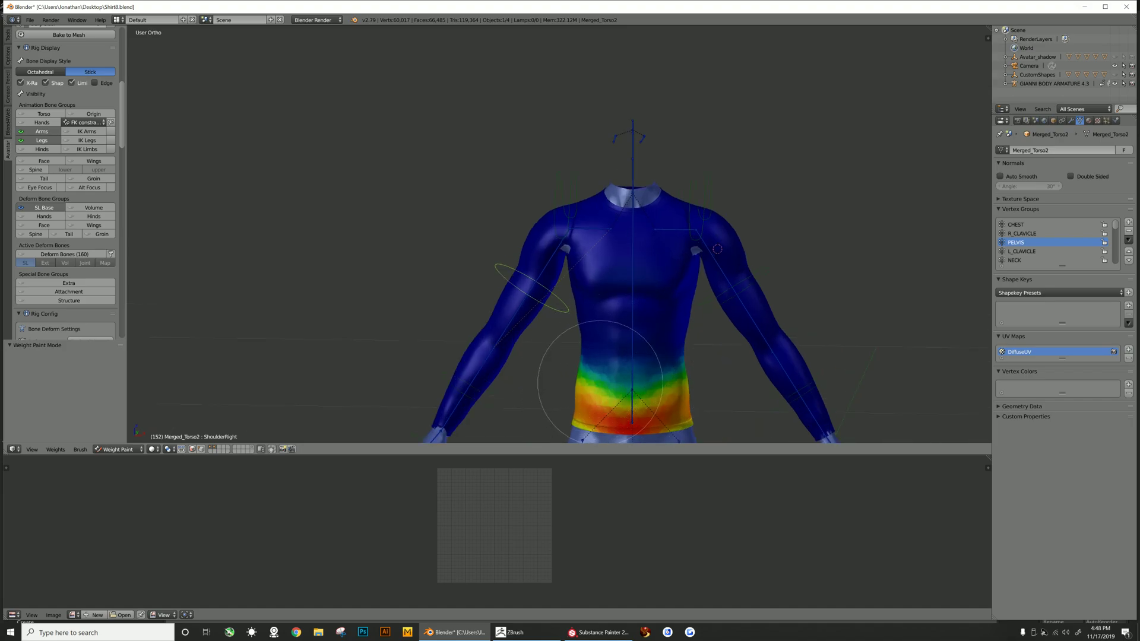
pyautogui.scroll(-2, 671, 395)
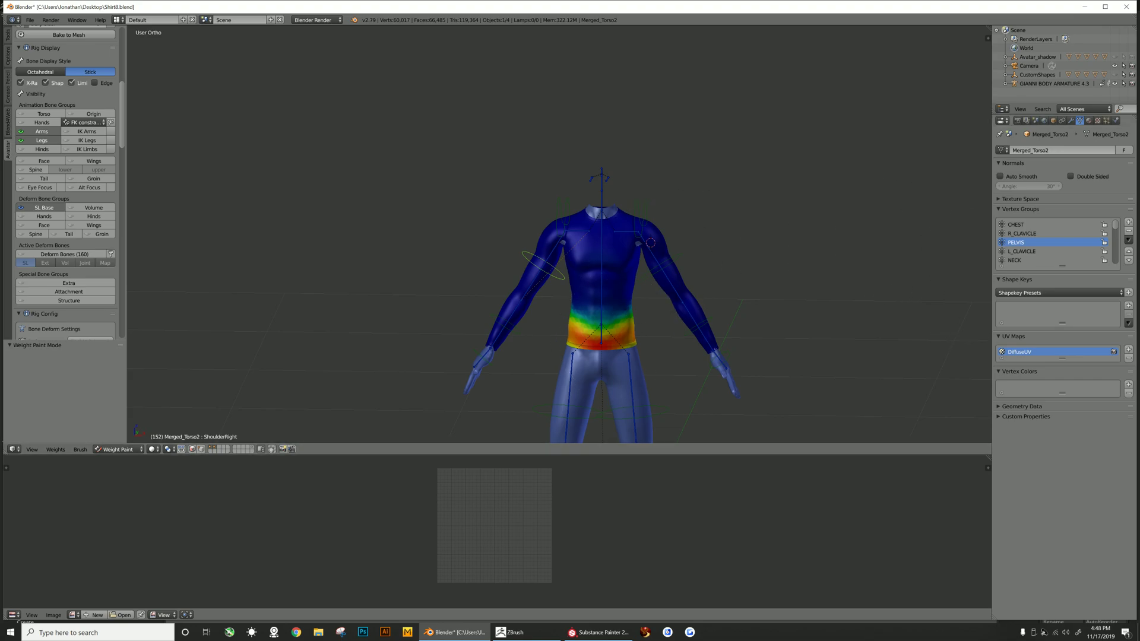
pyautogui.click(1021, 225)
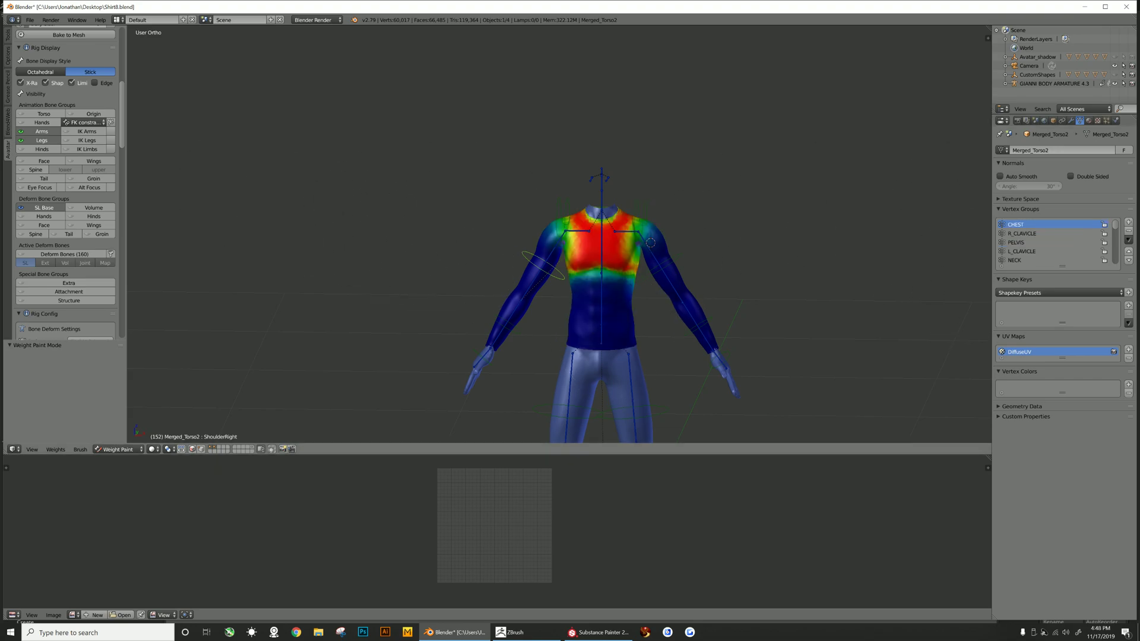
# - Set the weight brush blend mode to Blur with a 500 px radius
pyautogui.click(8, 35)
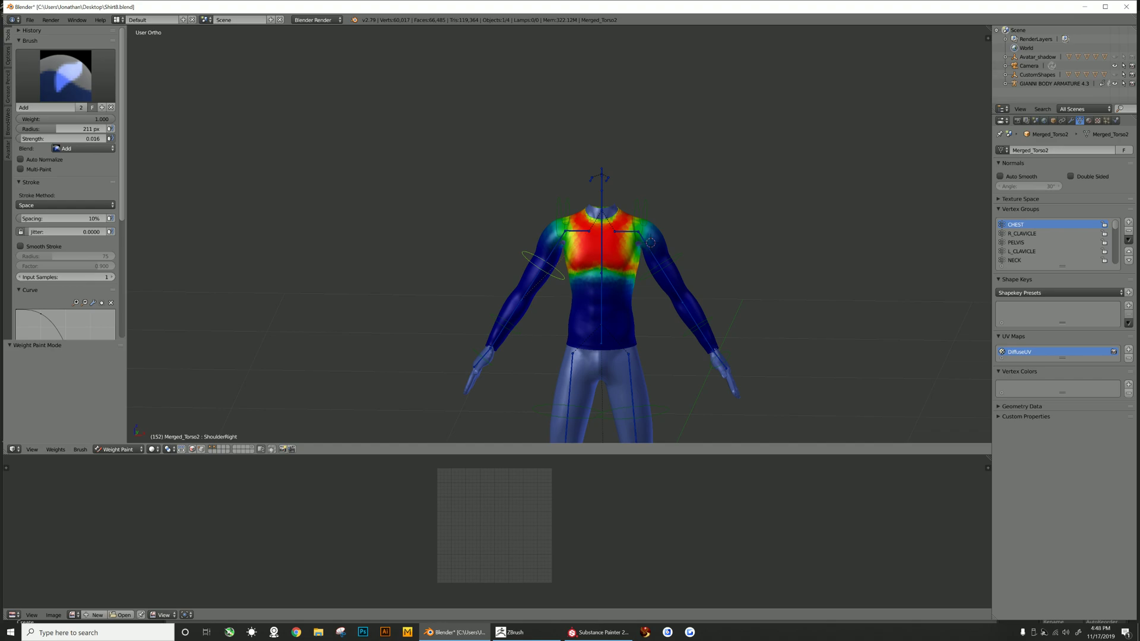
pyautogui.click(84, 149)
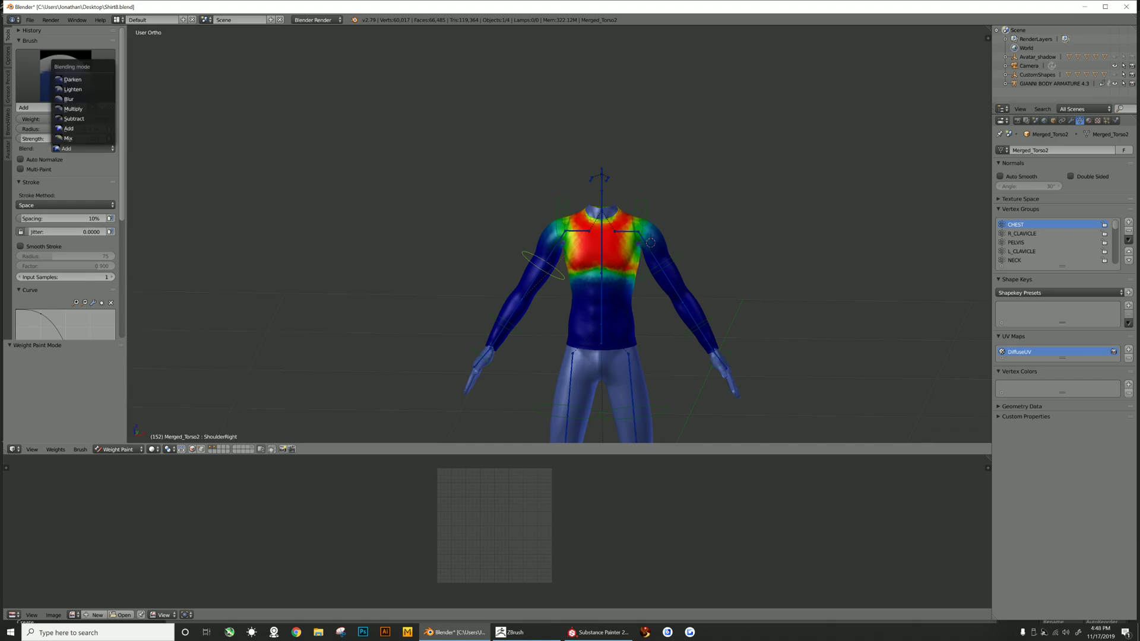
pyautogui.click(71, 98)
pyautogui.moveTo(59, 129); pyautogui.dragTo(110, 138)
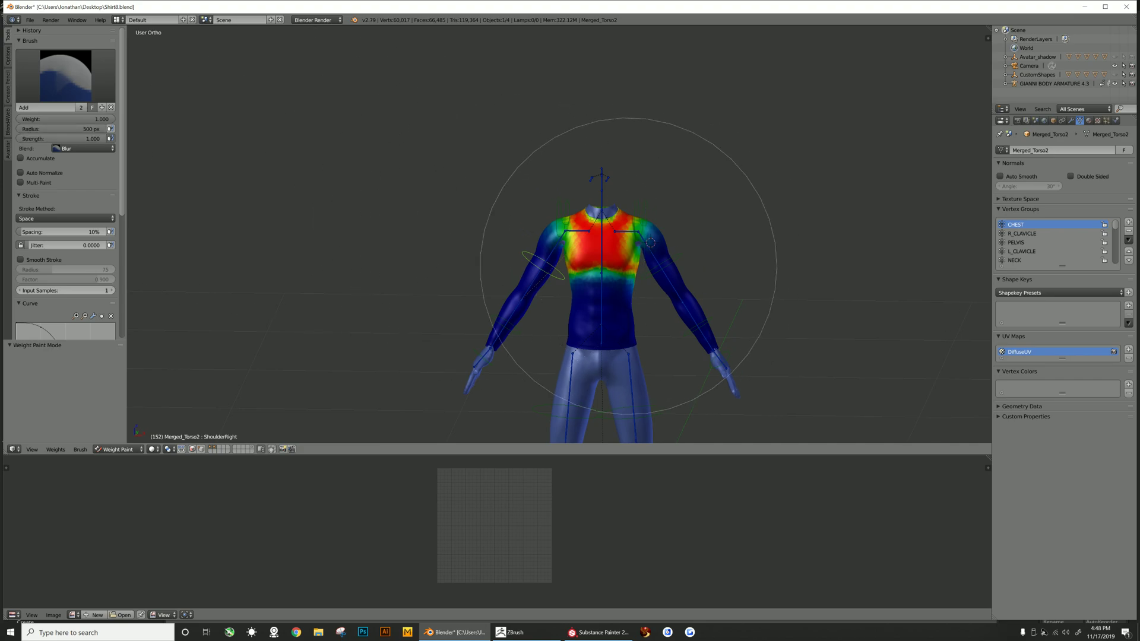
# - Inspect the weights of the CHEST, R_CLAVICLE, PELVIS, L_CLAVICLE, NECK, BELLY and R_UPPER_ARM vertex groups on the shirt
pyautogui.scroll(-2, 629, 266)
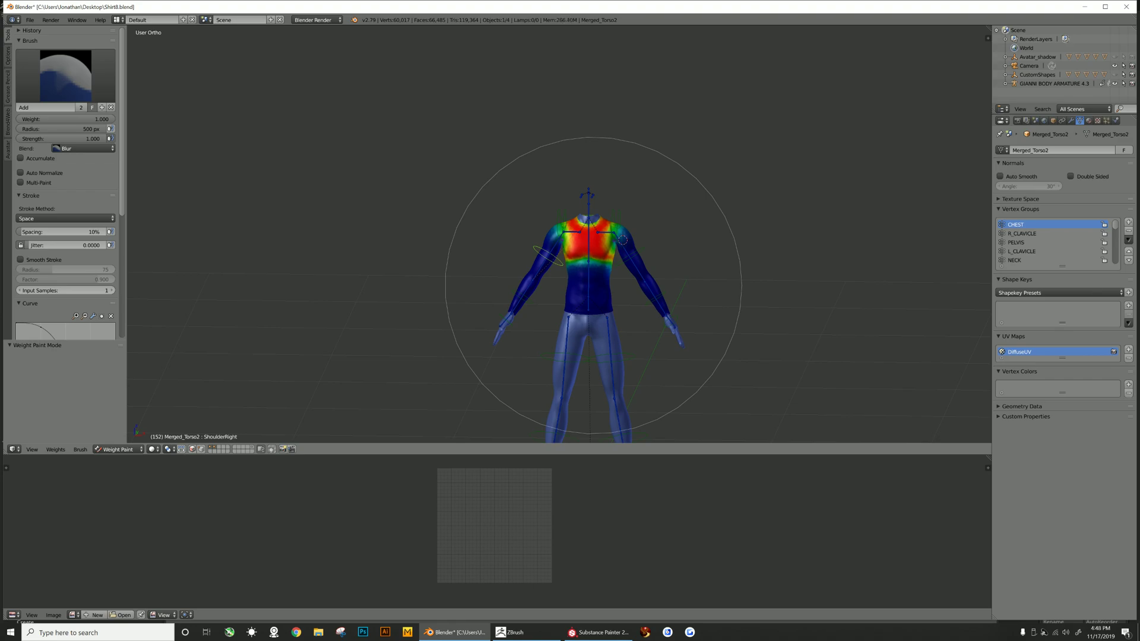
pyautogui.scroll(10, 622, 239)
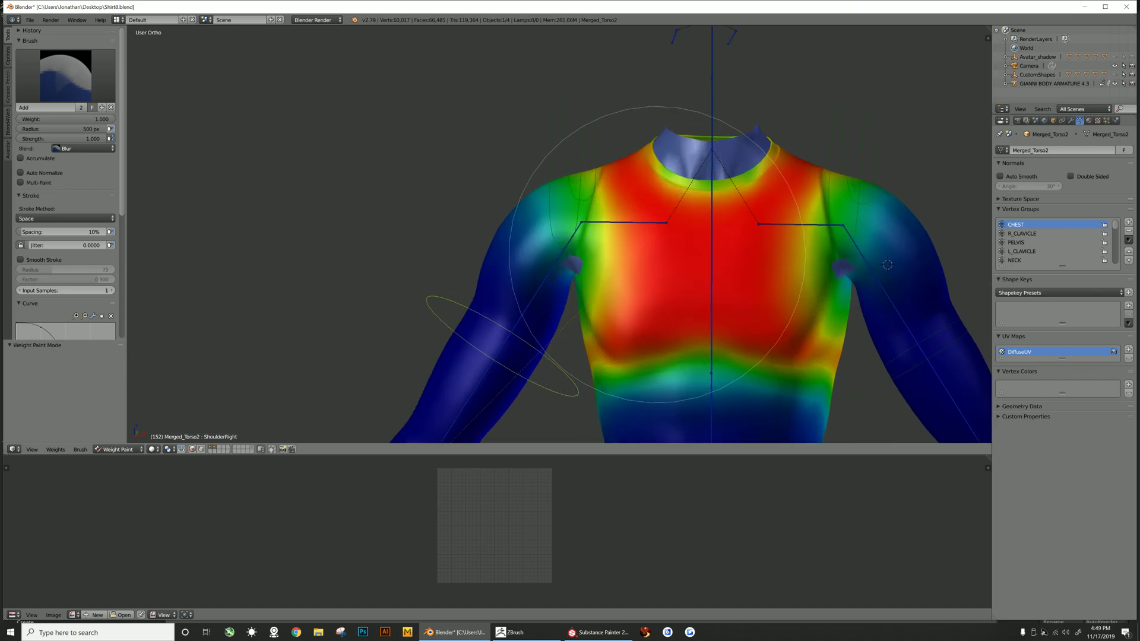
pyautogui.scroll(-10, 887, 265)
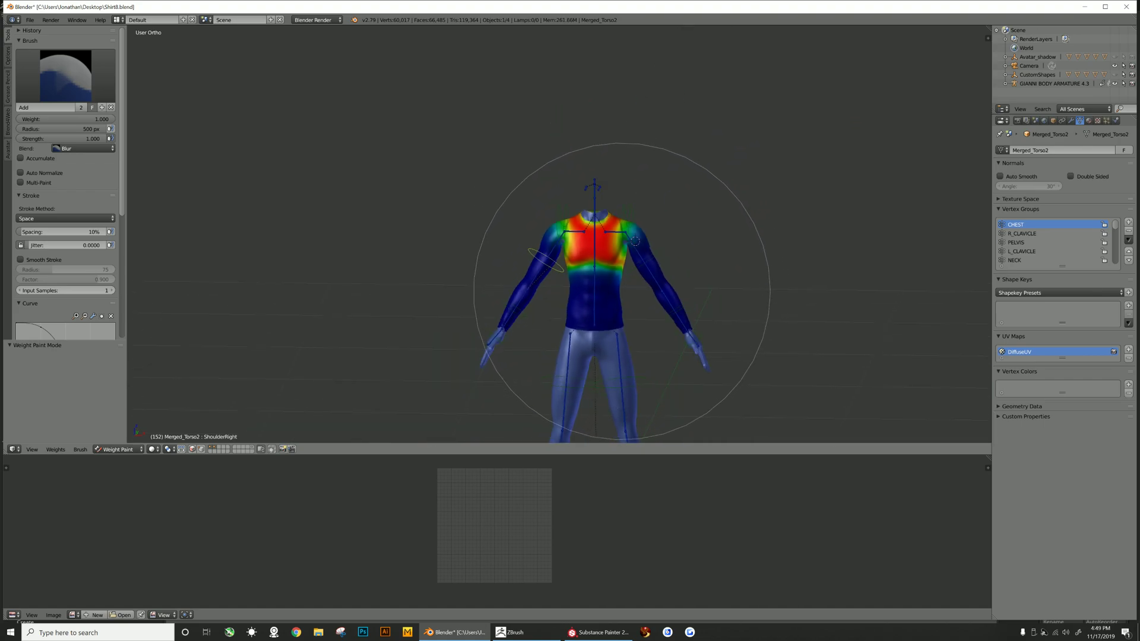
pyautogui.click(1023, 234)
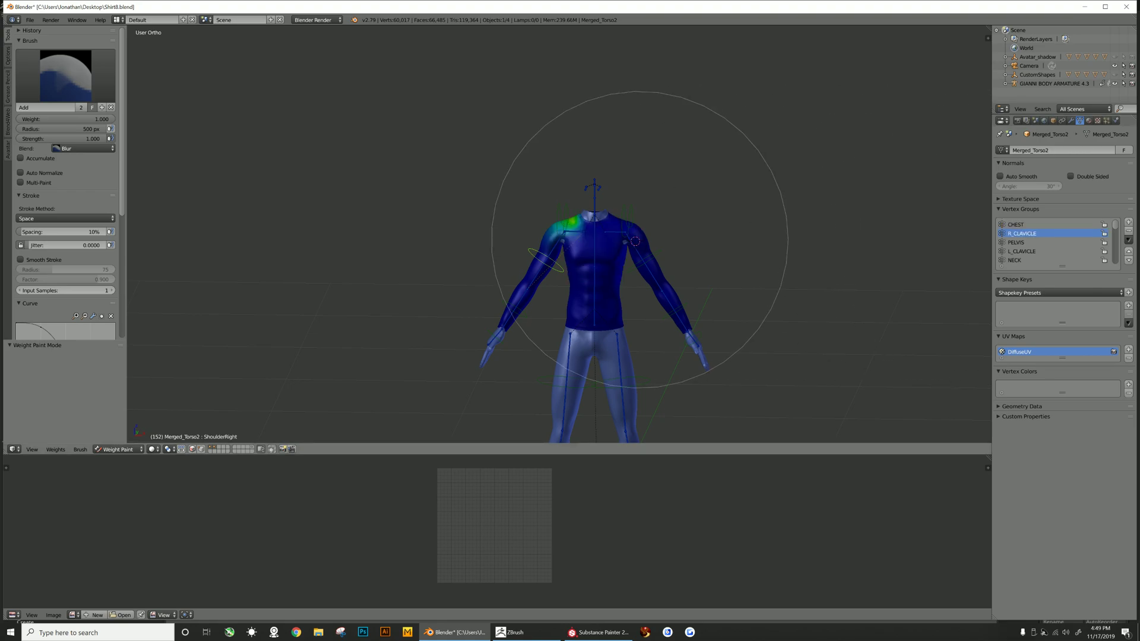
pyautogui.scroll(4, 717, 249)
pyautogui.scroll(3, 717, 249)
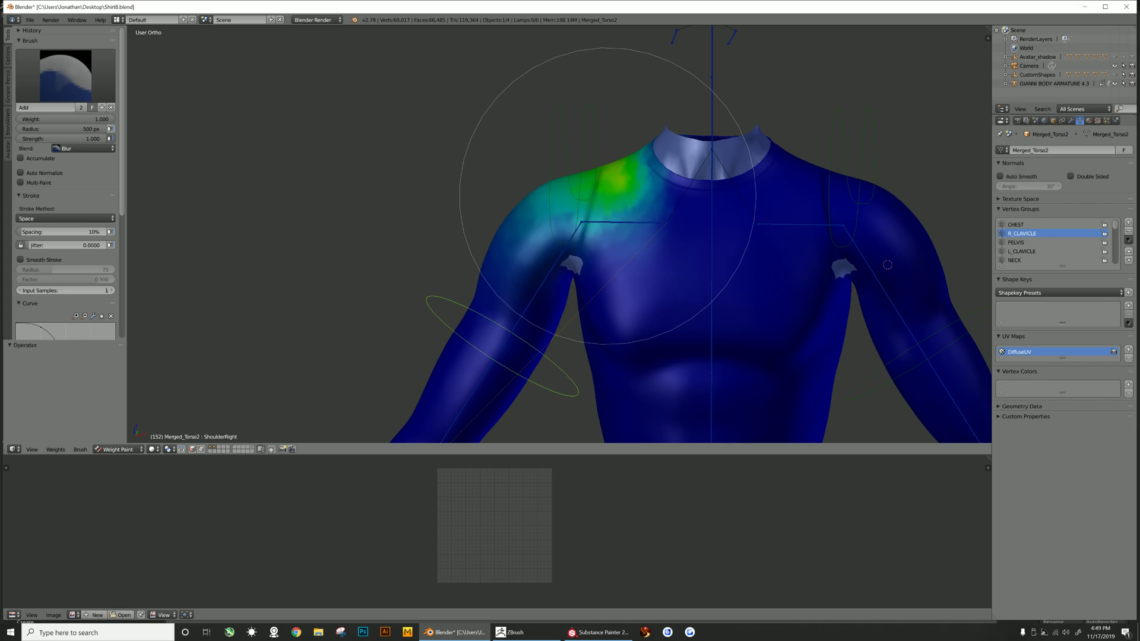
pyautogui.scroll(-6, 607, 196)
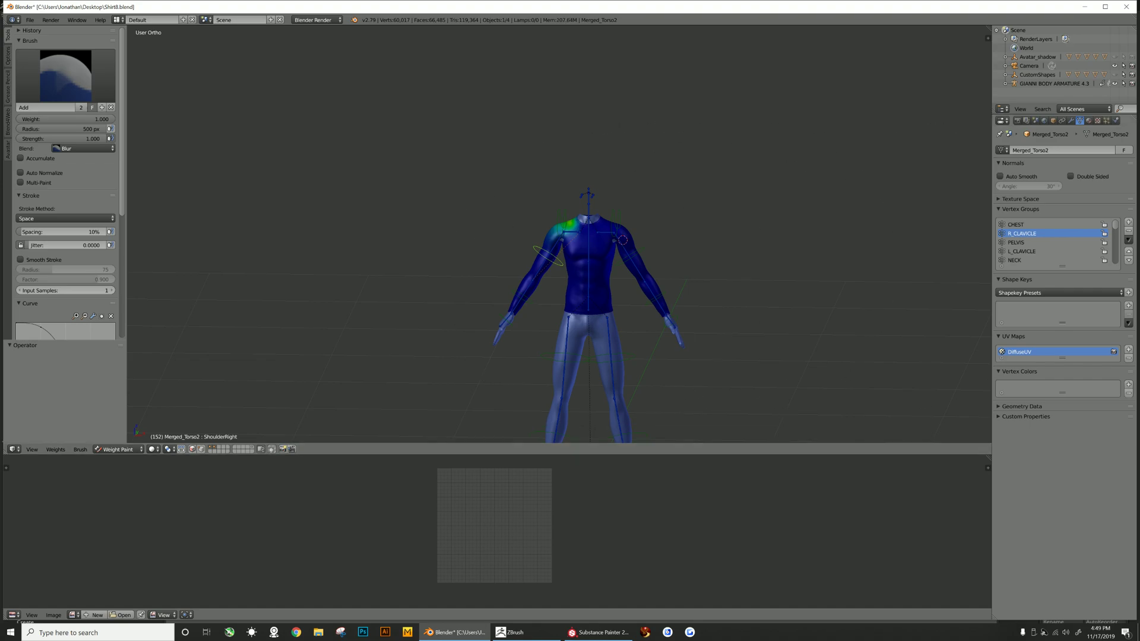
pyautogui.click(1016, 242)
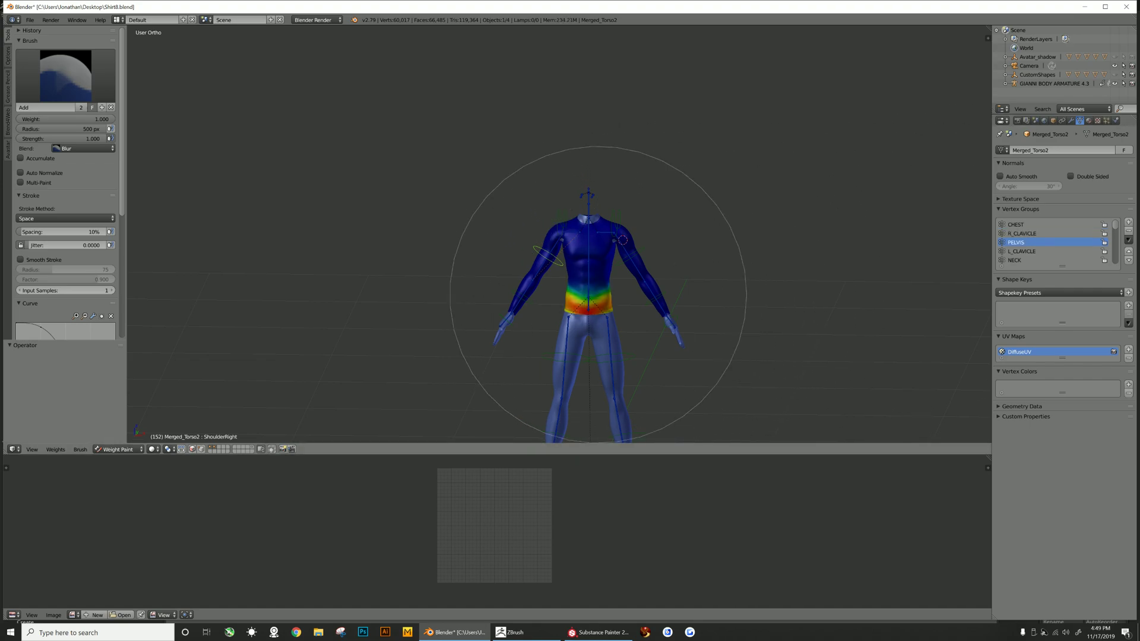
pyautogui.click(1021, 251)
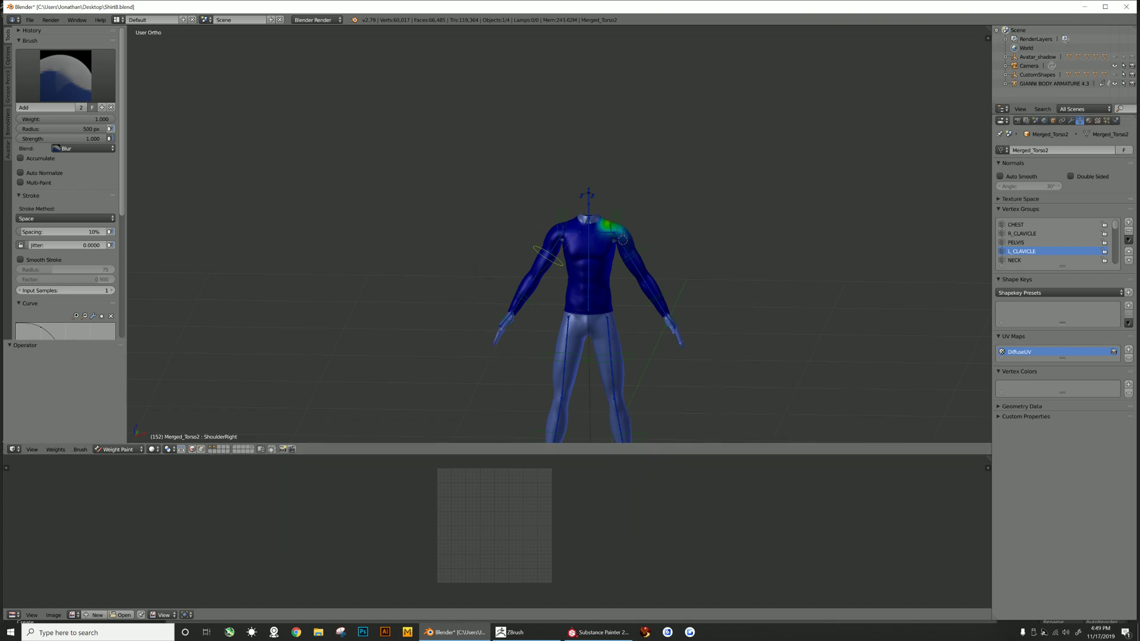
pyautogui.click(1021, 260)
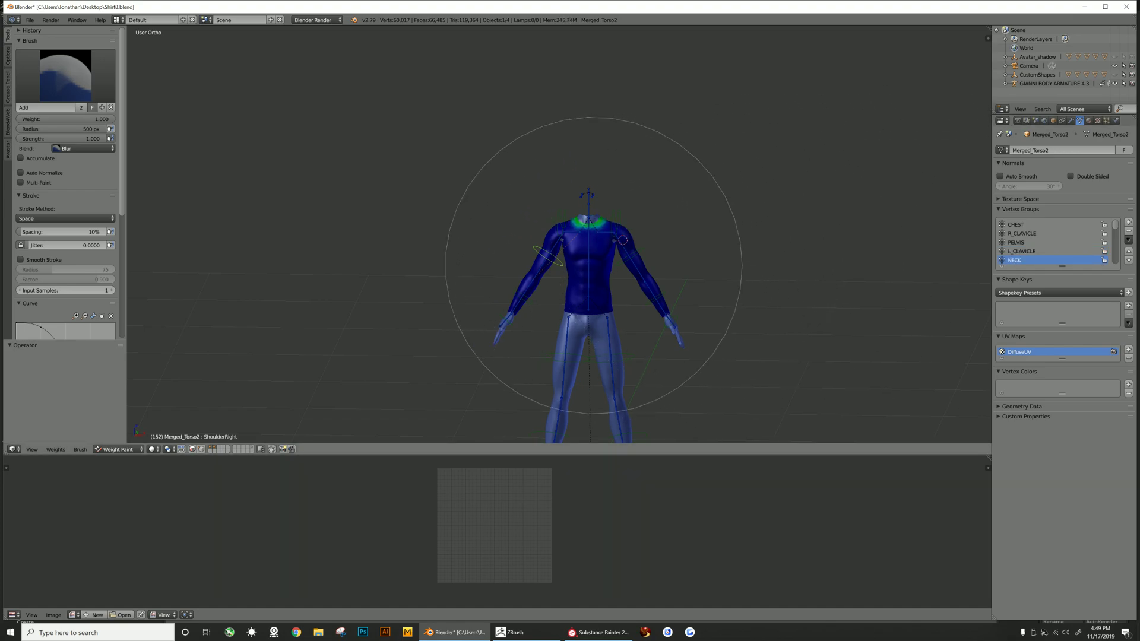
pyautogui.scroll(-2, 1045, 243)
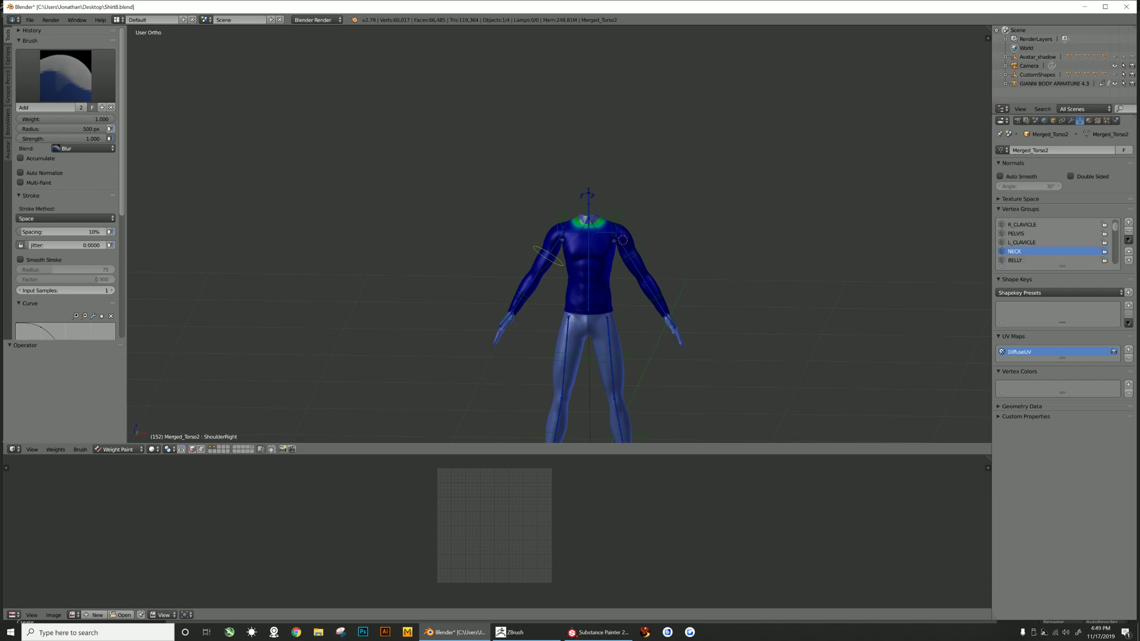
pyautogui.click(1015, 251)
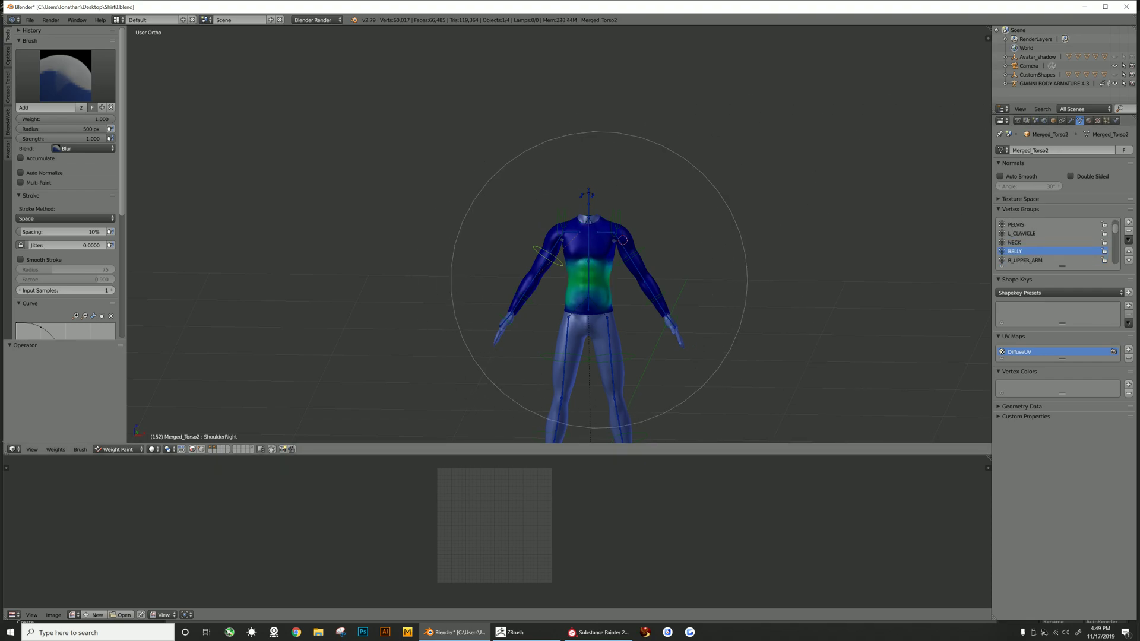
pyautogui.click(1025, 260)
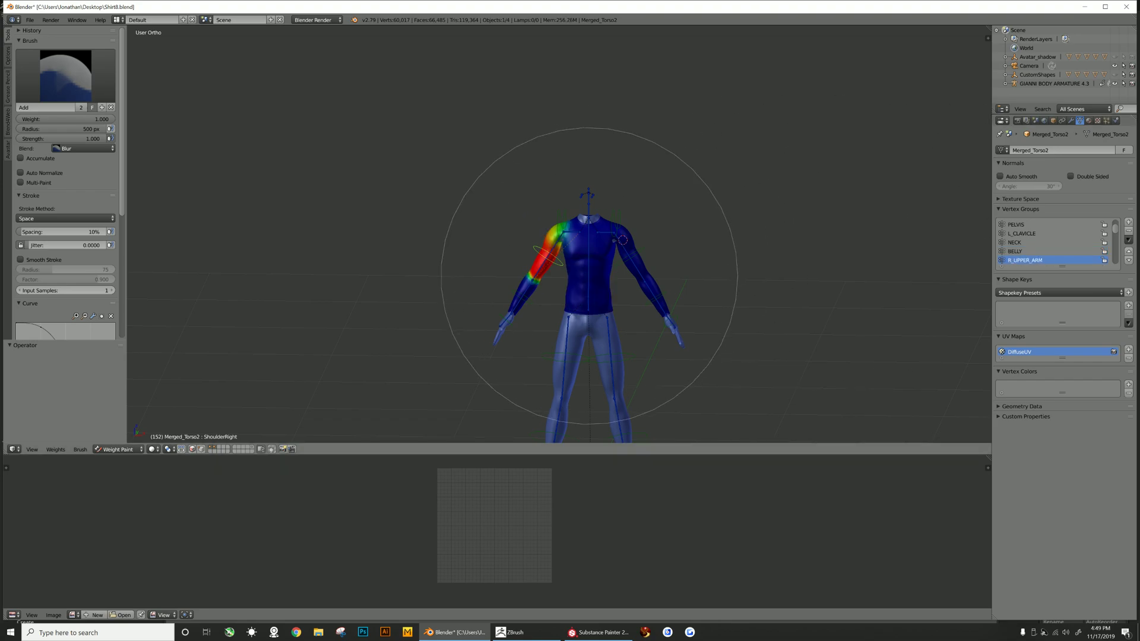
pyautogui.scroll(-3, 1045, 244)
# - Inspect the remaining vertex groups from RIGHT_PEC and LEFT_PEC through the arm, handle, back and leg groups
pyautogui.click(1021, 242)
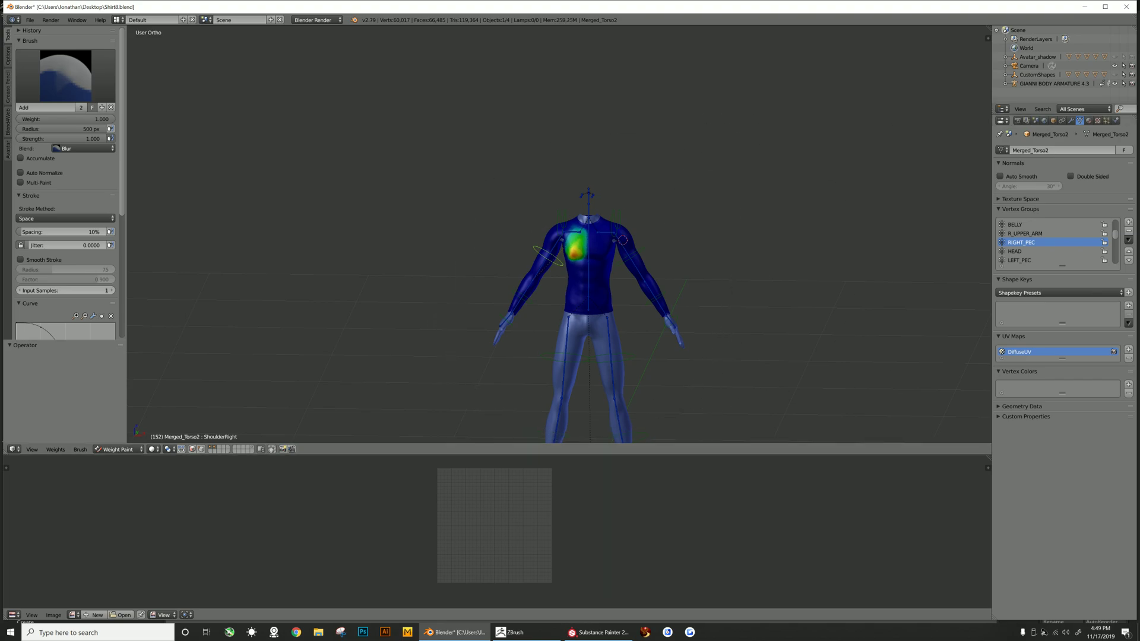
pyautogui.click(1021, 251)
pyautogui.click(1019, 260)
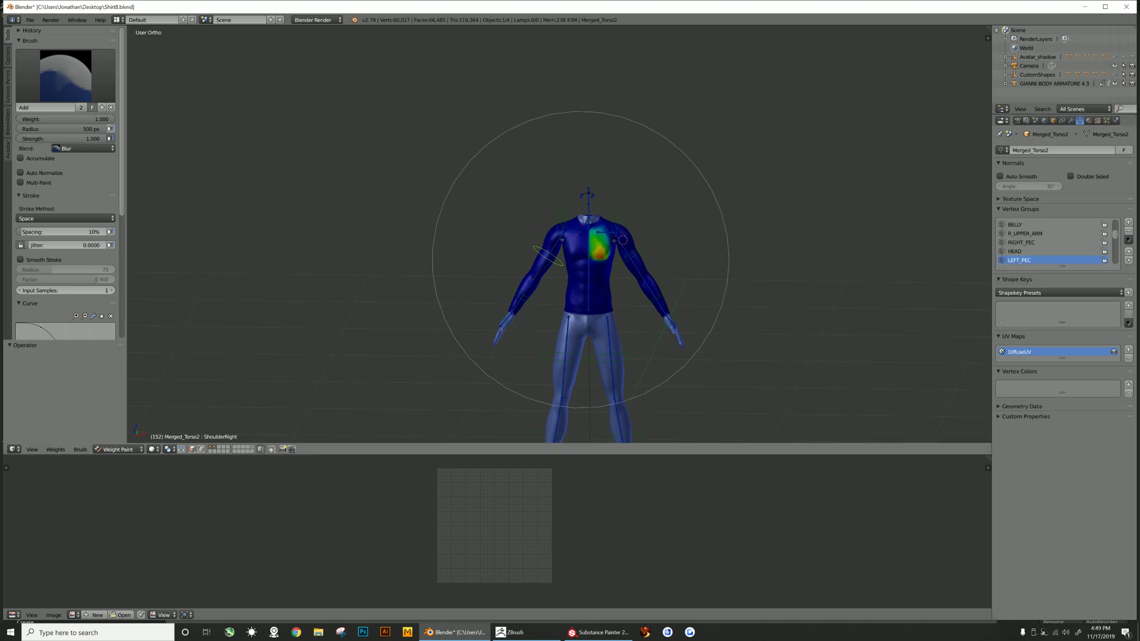
pyautogui.scroll(-2, 1045, 243)
pyautogui.click(1024, 251)
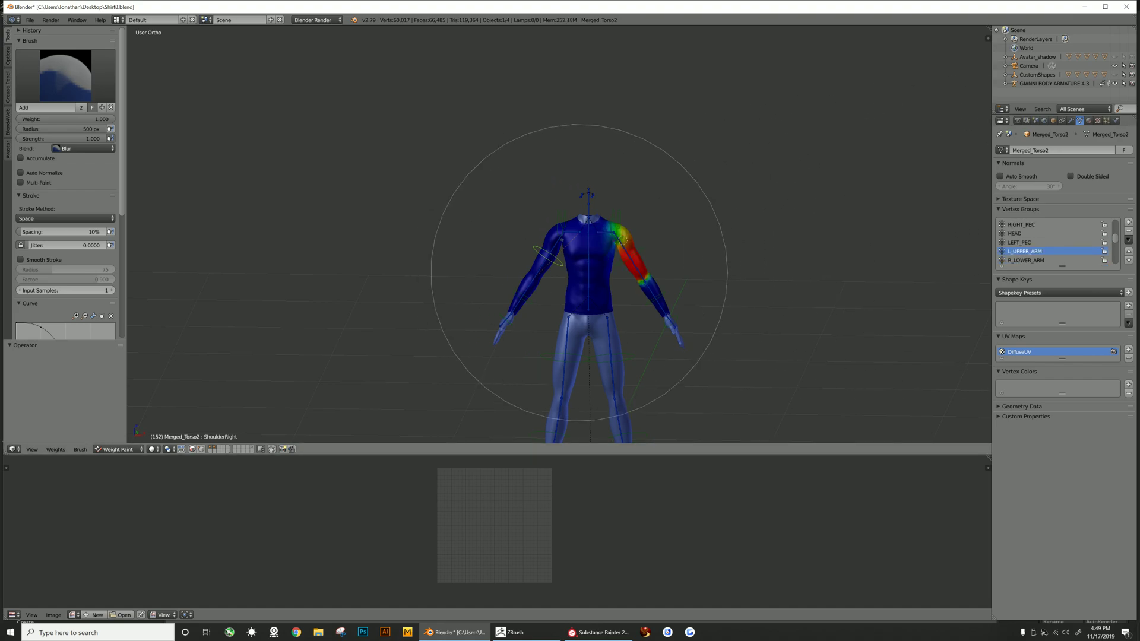
pyautogui.click(1029, 260)
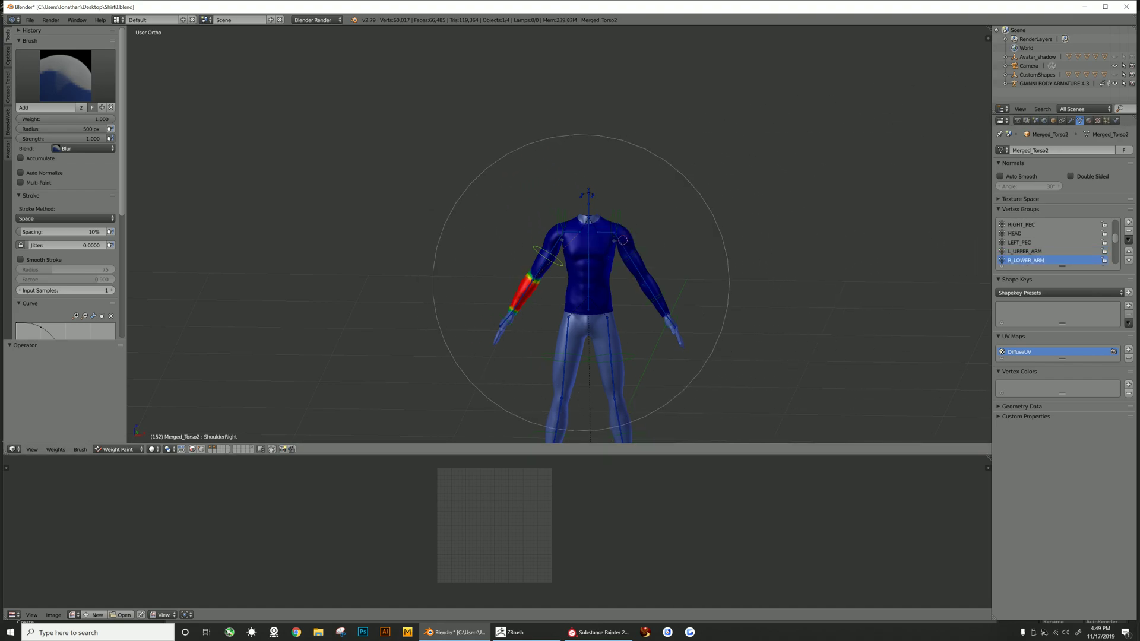
pyautogui.scroll(-2, 1045, 243)
pyautogui.click(1027, 251)
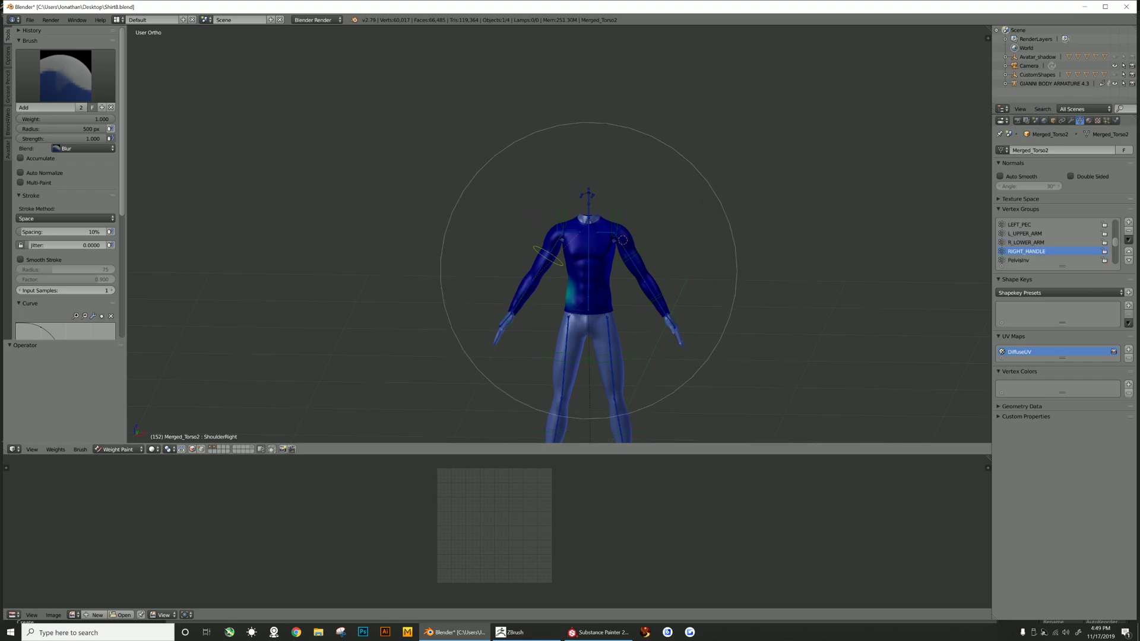
pyautogui.click(1026, 260)
pyautogui.scroll(-1, 1026, 260)
pyautogui.scroll(-1, 1026, 255)
pyautogui.click(1024, 251)
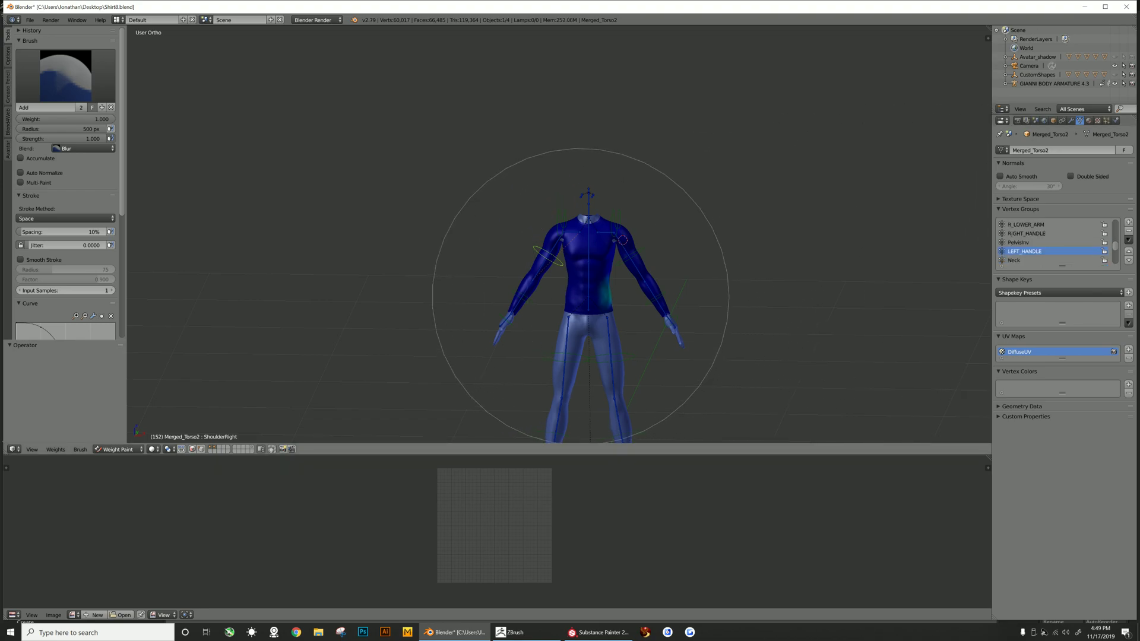
pyautogui.click(1014, 260)
pyautogui.scroll(-3, 1026, 249)
pyautogui.click(1024, 242)
pyautogui.click(1025, 252)
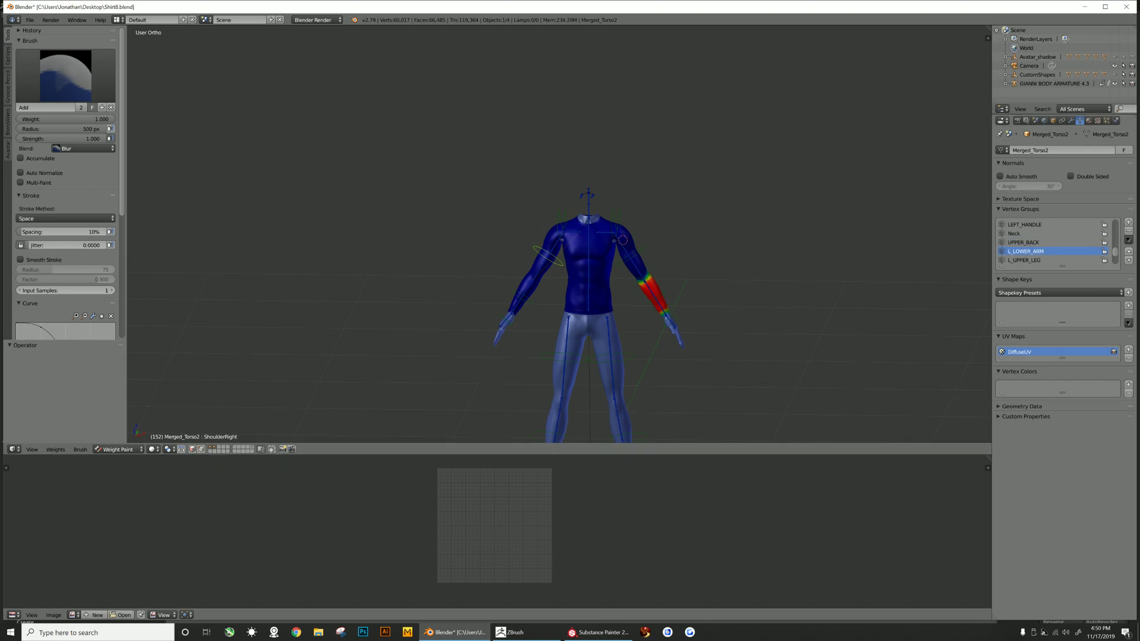
pyautogui.click(1025, 260)
pyautogui.scroll(-2, 1025, 255)
pyautogui.click(1024, 252)
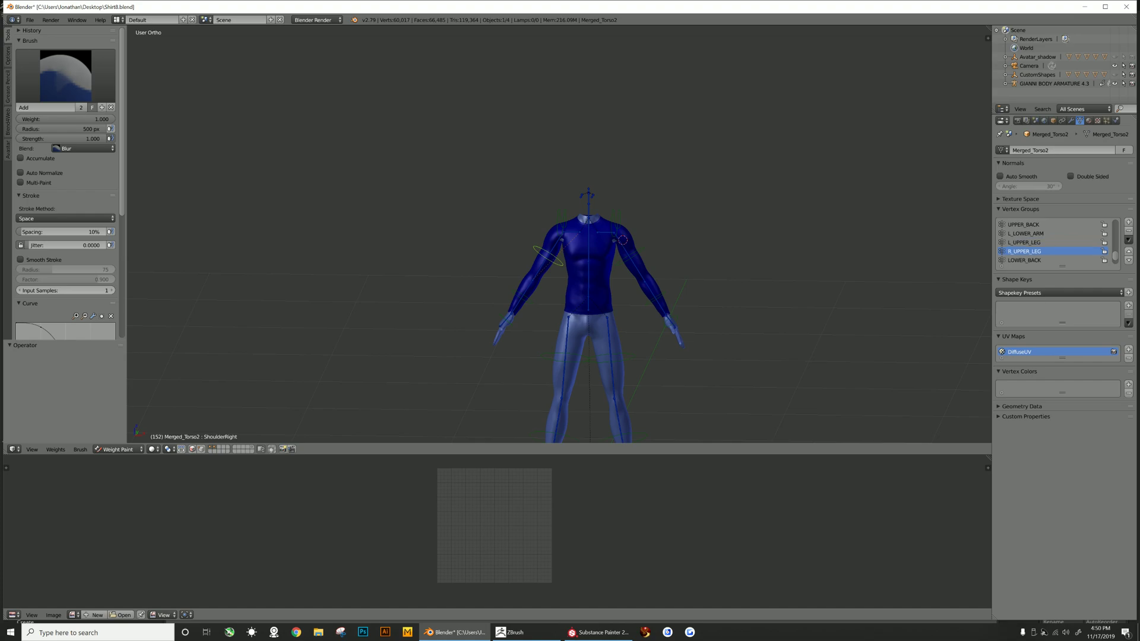
pyautogui.click(1025, 242)
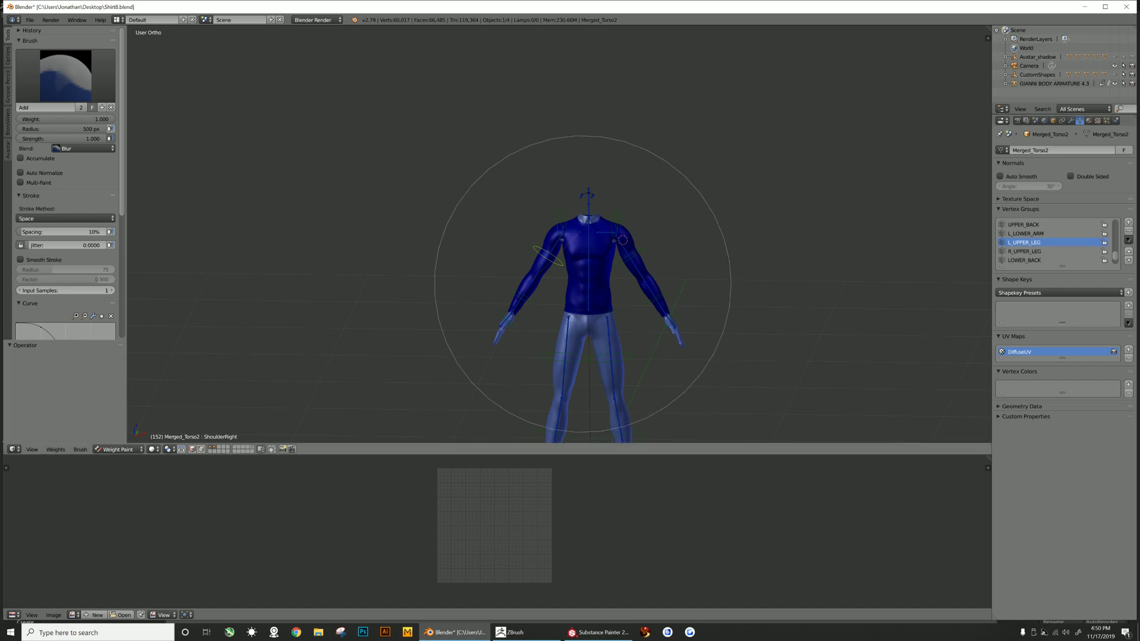
pyautogui.click(1024, 251)
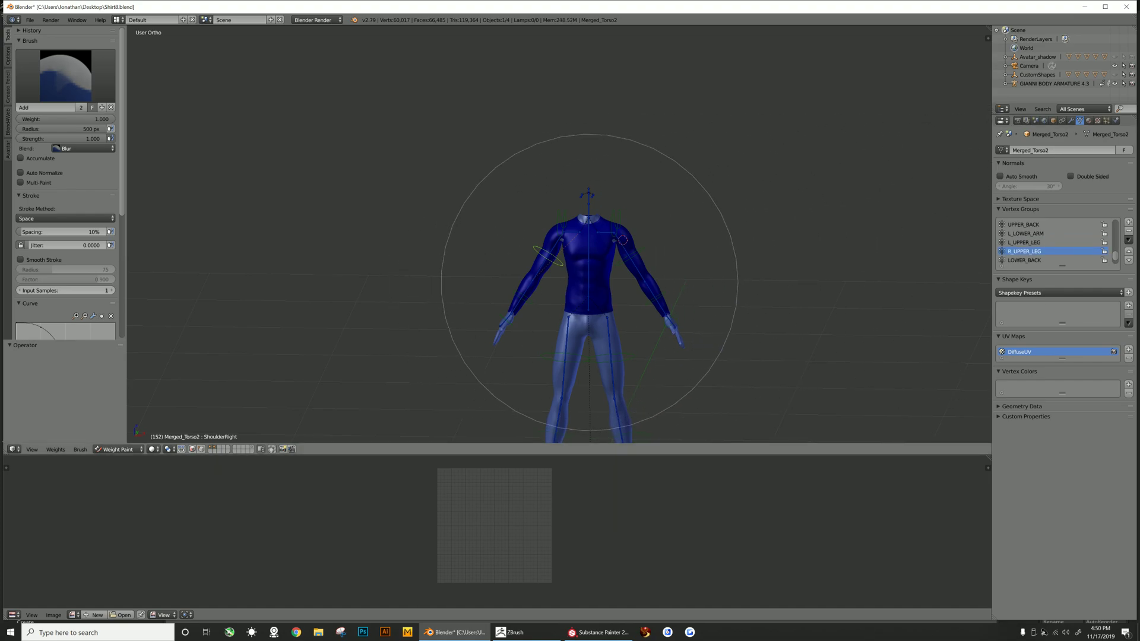
pyautogui.scroll(-1, 950, 249)
pyautogui.scroll(-2, 1025, 247)
pyautogui.click(1025, 260)
pyautogui.scroll(1, 594, 242)
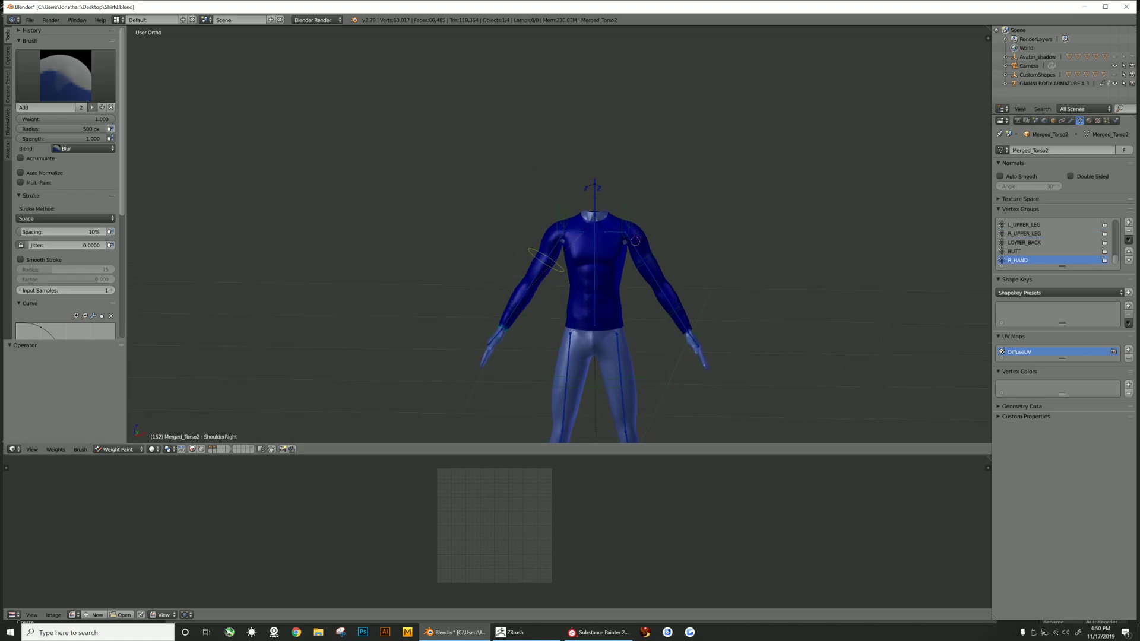
pyautogui.scroll(6, 1051, 242)
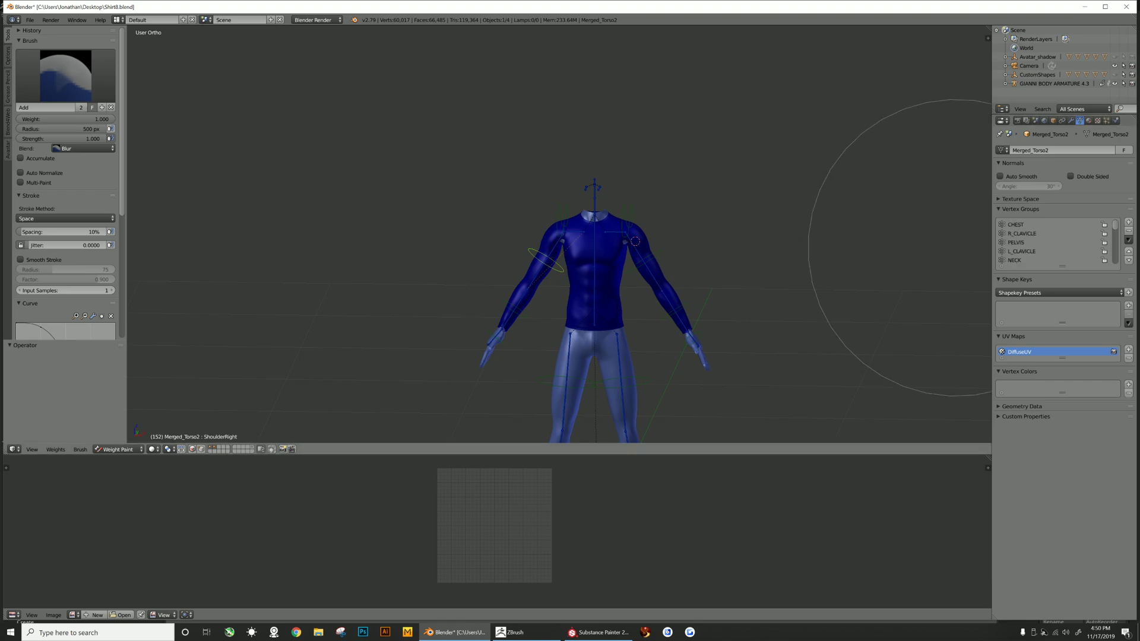
# - Zoom into the torso and compare the CHEST, PELVIS and L_CLAVICLE weight gradients
pyautogui.click(1017, 224)
pyautogui.scroll(2, 545, 318)
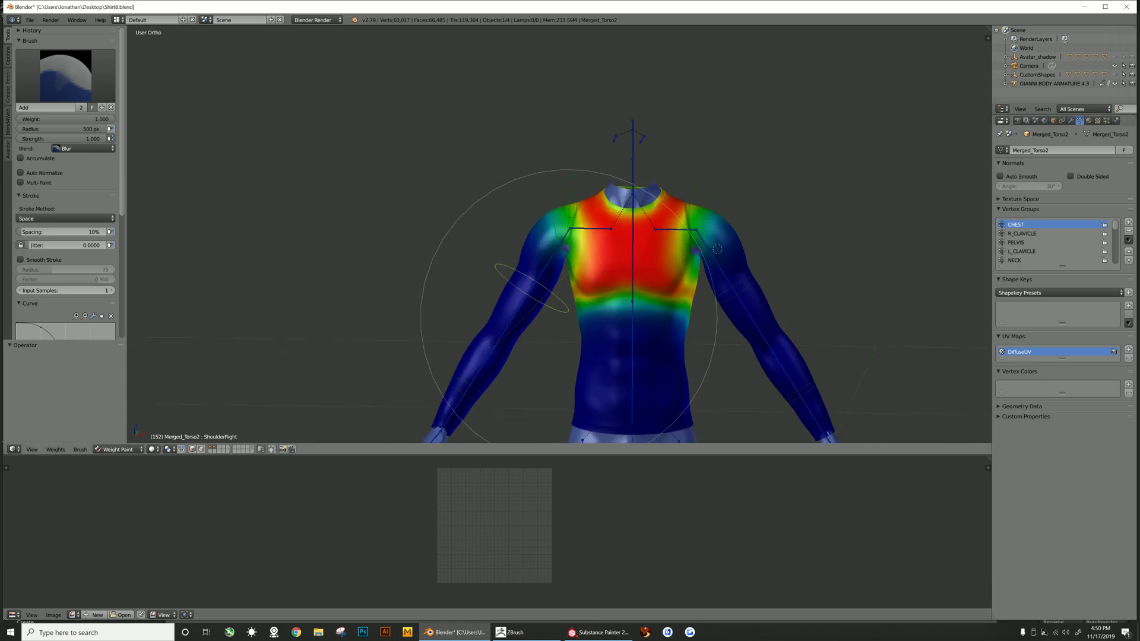
pyautogui.hotkey('shift', 'b')
pyautogui.moveTo(523, 199); pyautogui.dragTo(675, 387)
pyautogui.scroll(3, 700, 124)
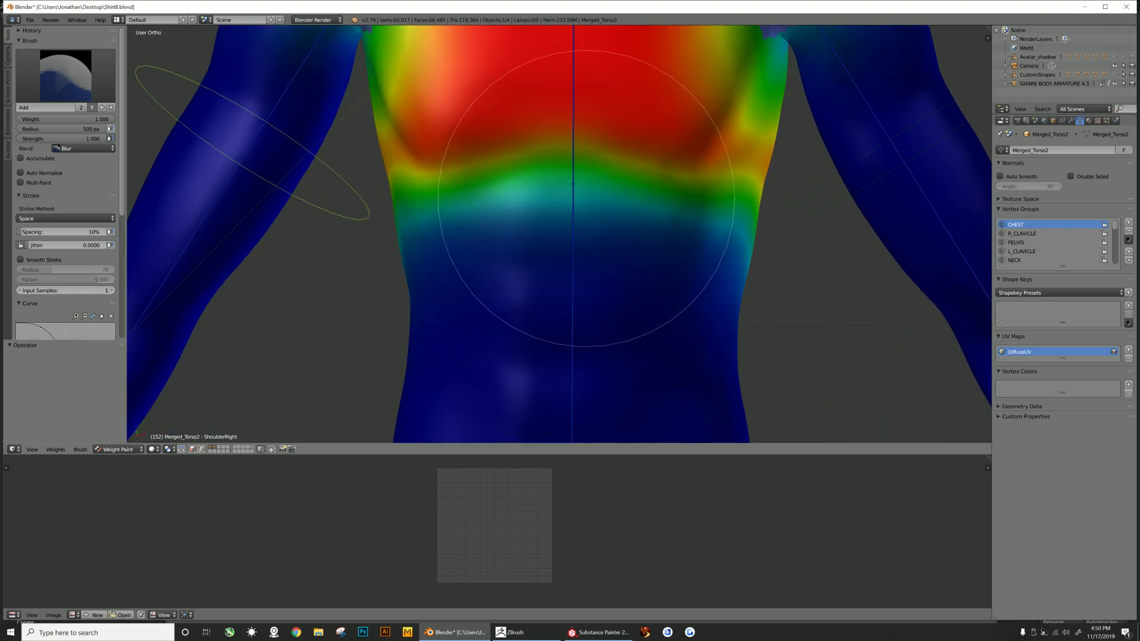
pyautogui.scroll(-2, 718, 113)
pyautogui.click(1016, 243)
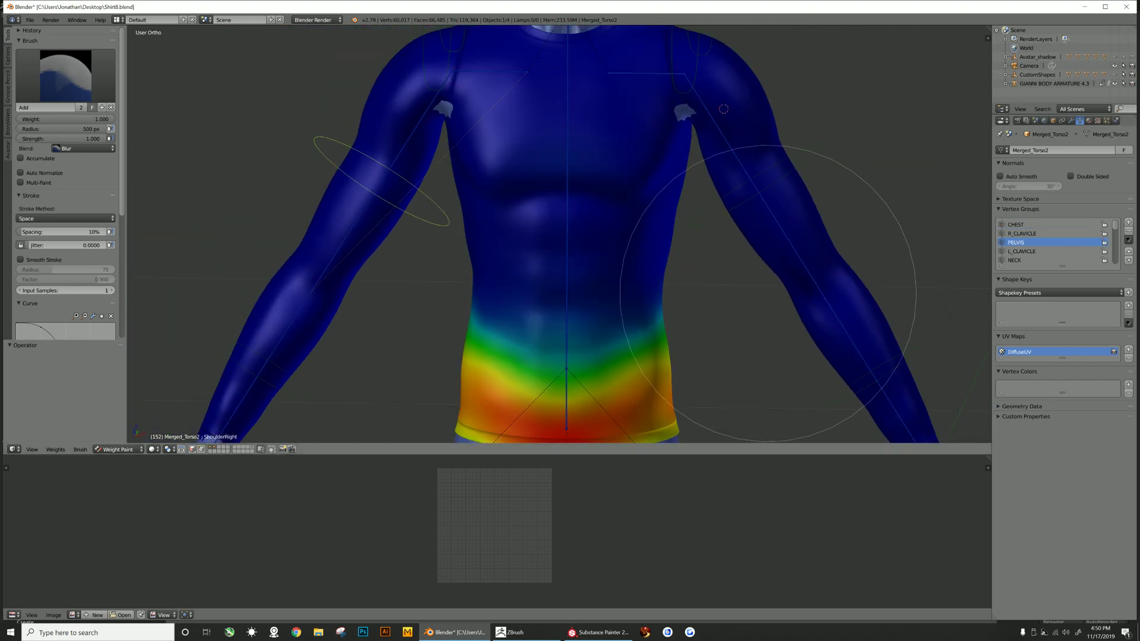
pyautogui.click(1021, 251)
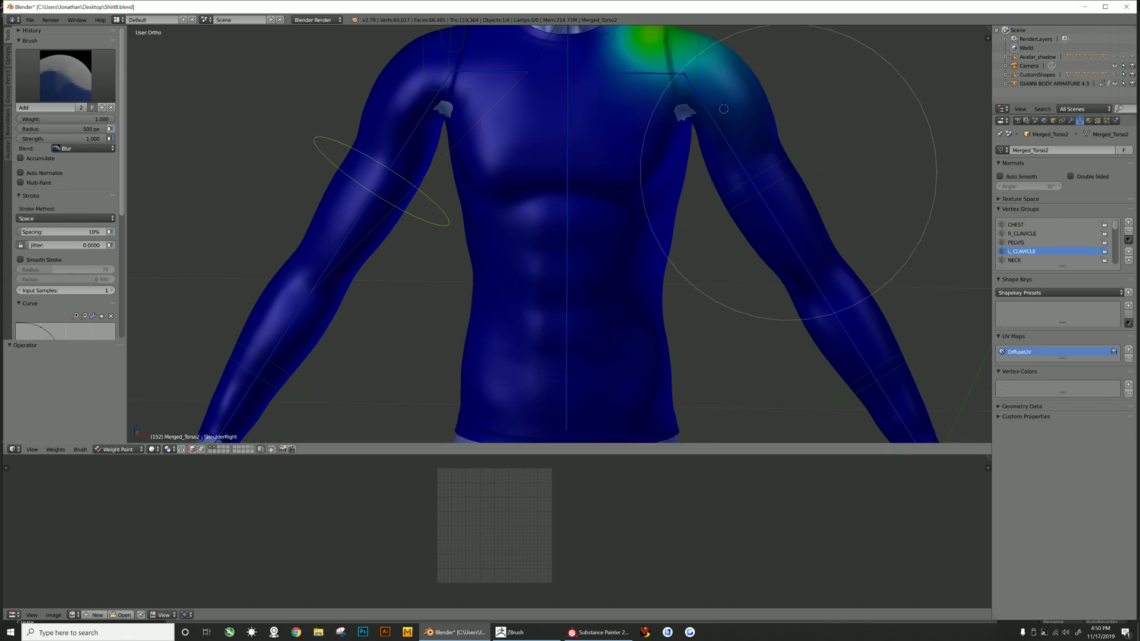
pyautogui.click(1016, 225)
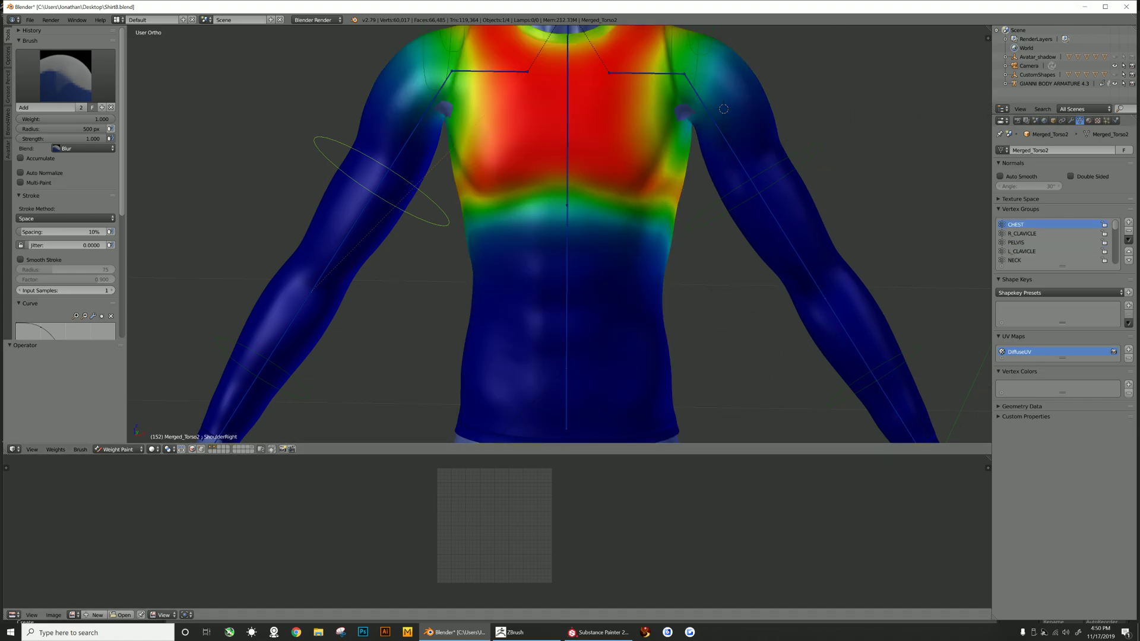
# - Switch the shirt from Weight Paint back to Object mode
pyautogui.click(118, 449)
pyautogui.click(121, 439)
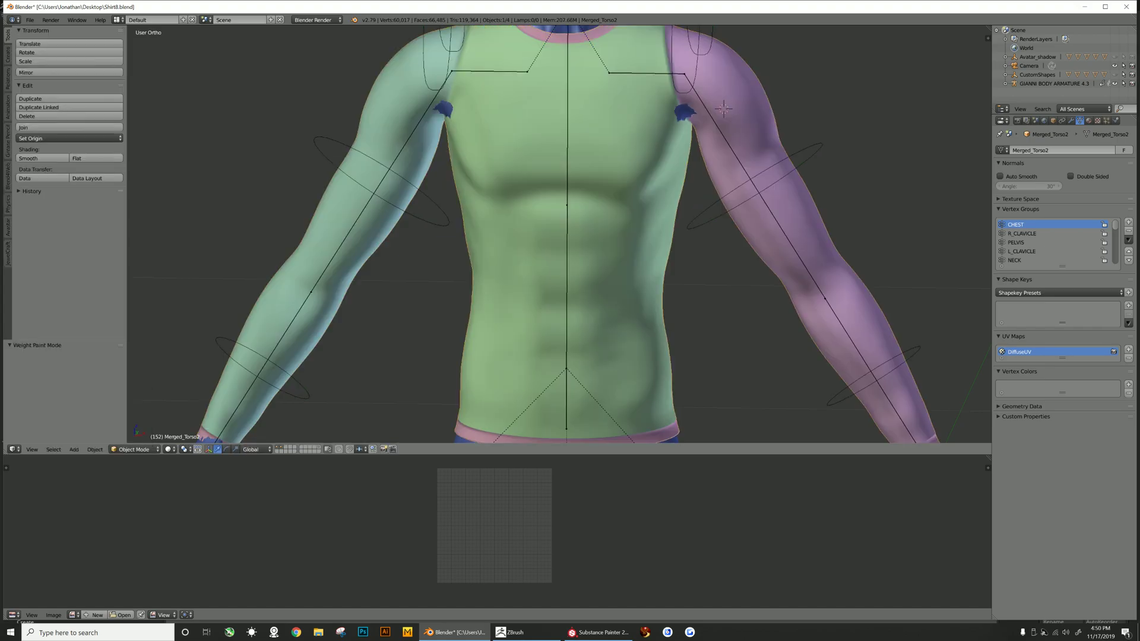
pyautogui.scroll(-4, 558, 235)
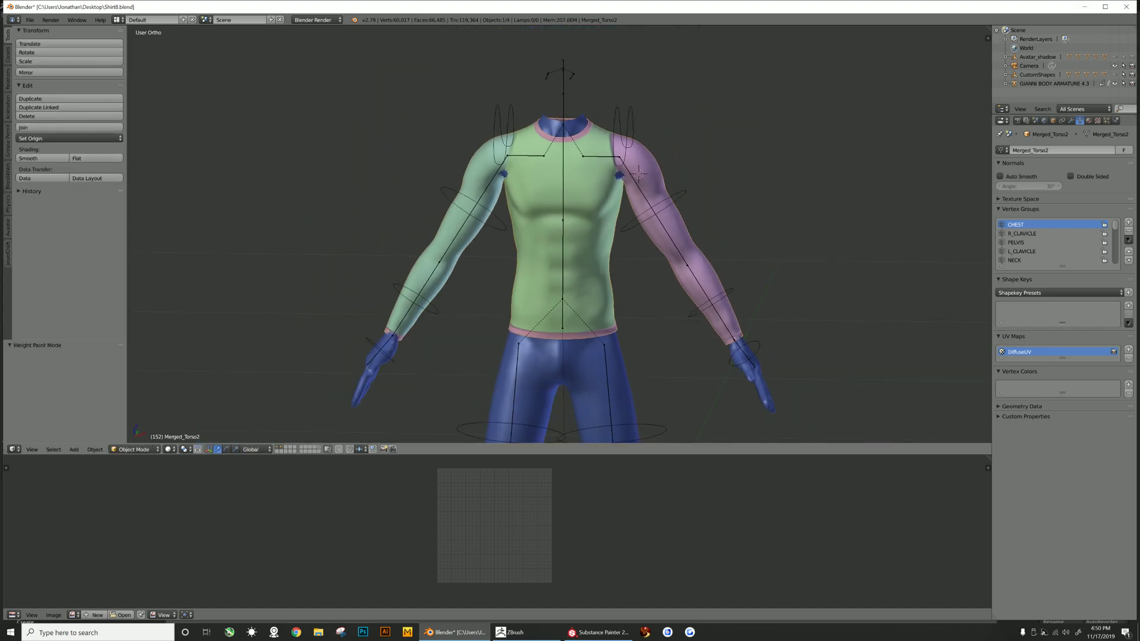
pyautogui.scroll(-1, 558, 235)
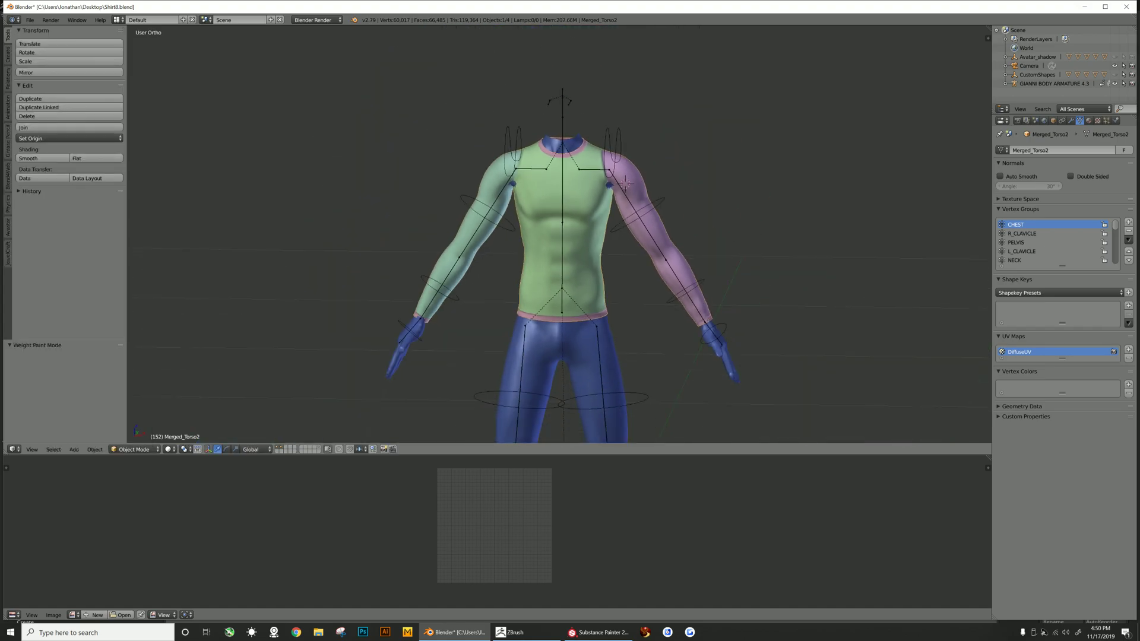
# - Select the right shoulder bone and move it to test the shirt's deformation, cancelling the move
pyautogui.rightClick(487, 212)
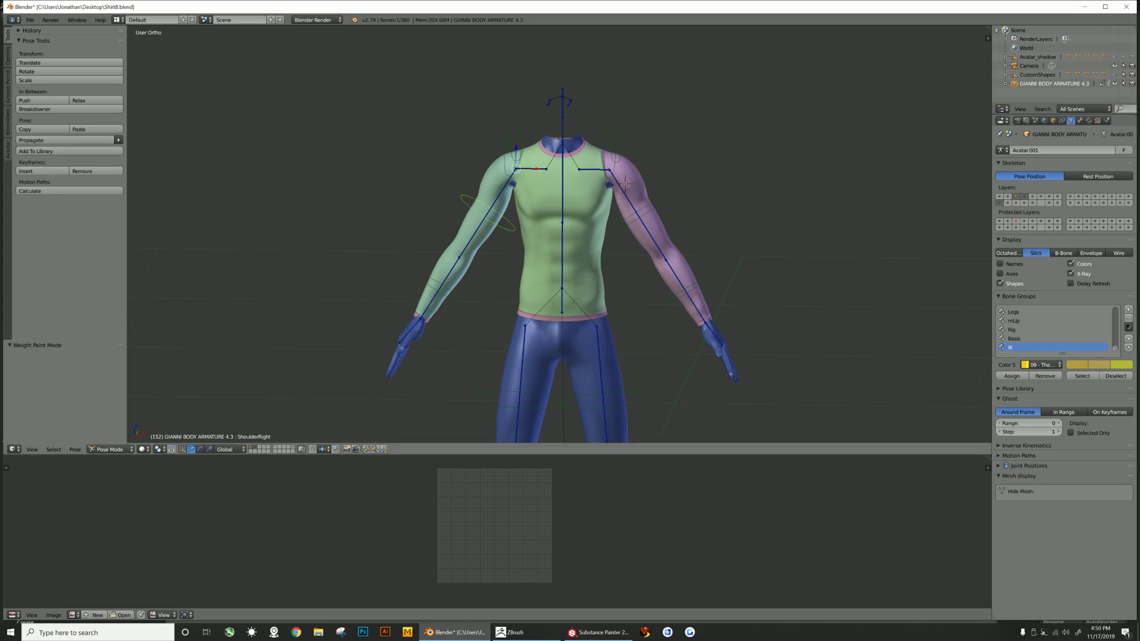
pyautogui.press('g')
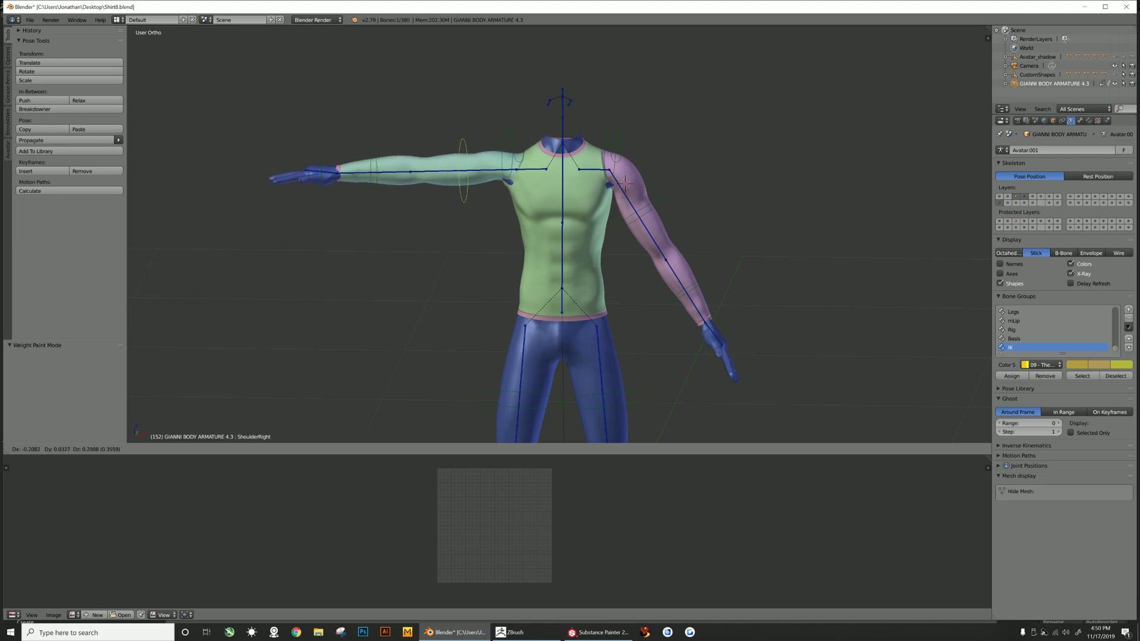
pyautogui.press('Escape')
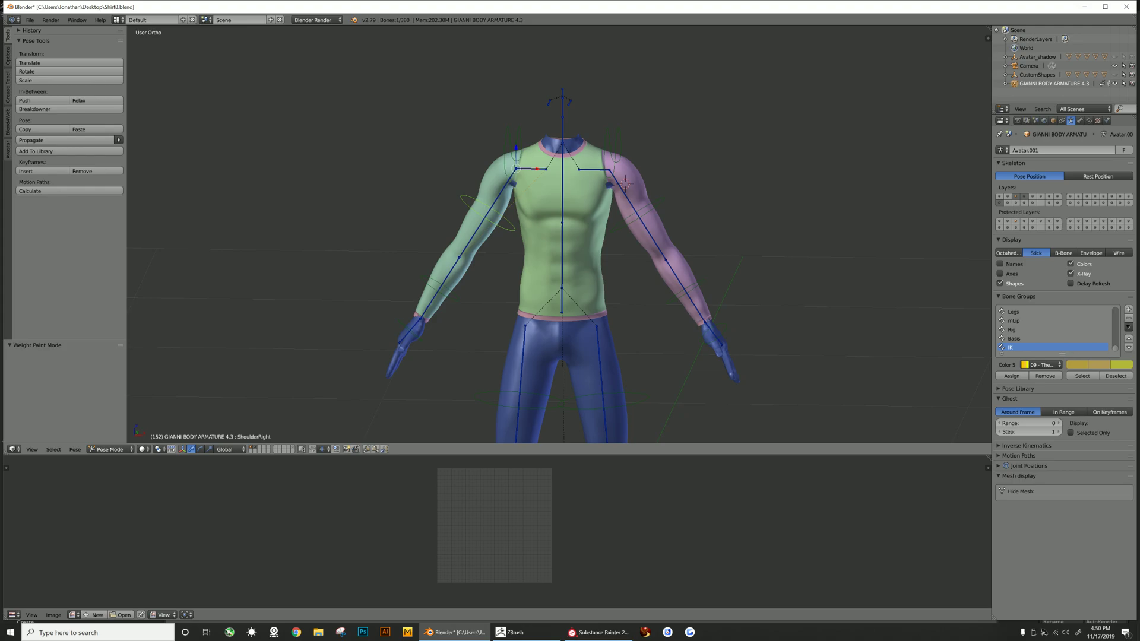
# - Select the shirt and enable Preserve Volume on its Armature modifier
pyautogui.rightClick(542, 238)
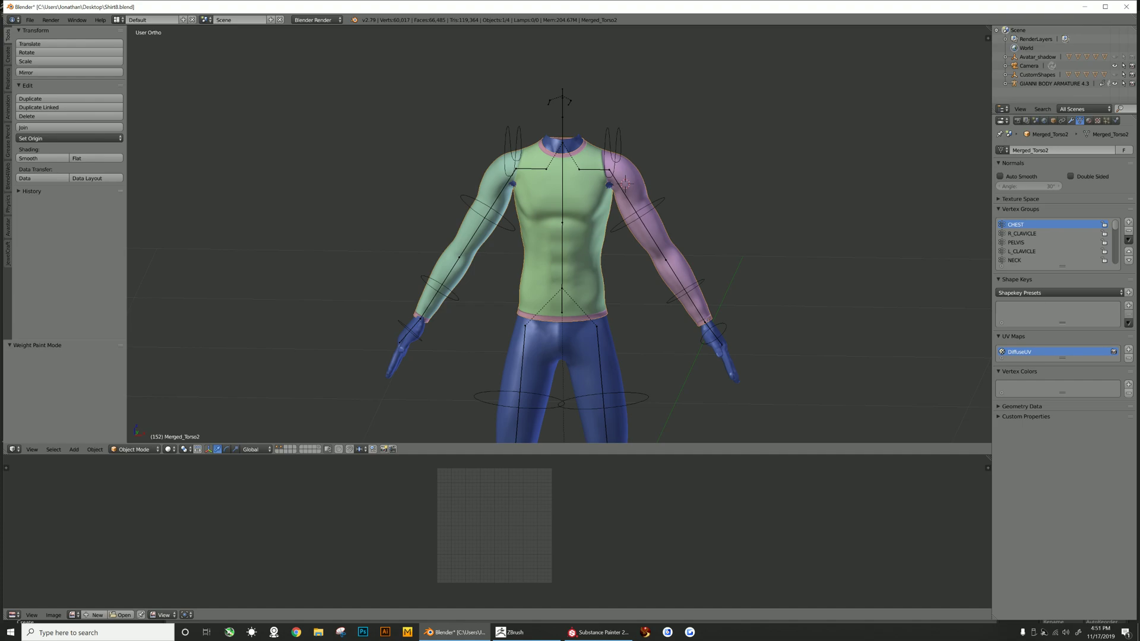
pyautogui.click(1071, 120)
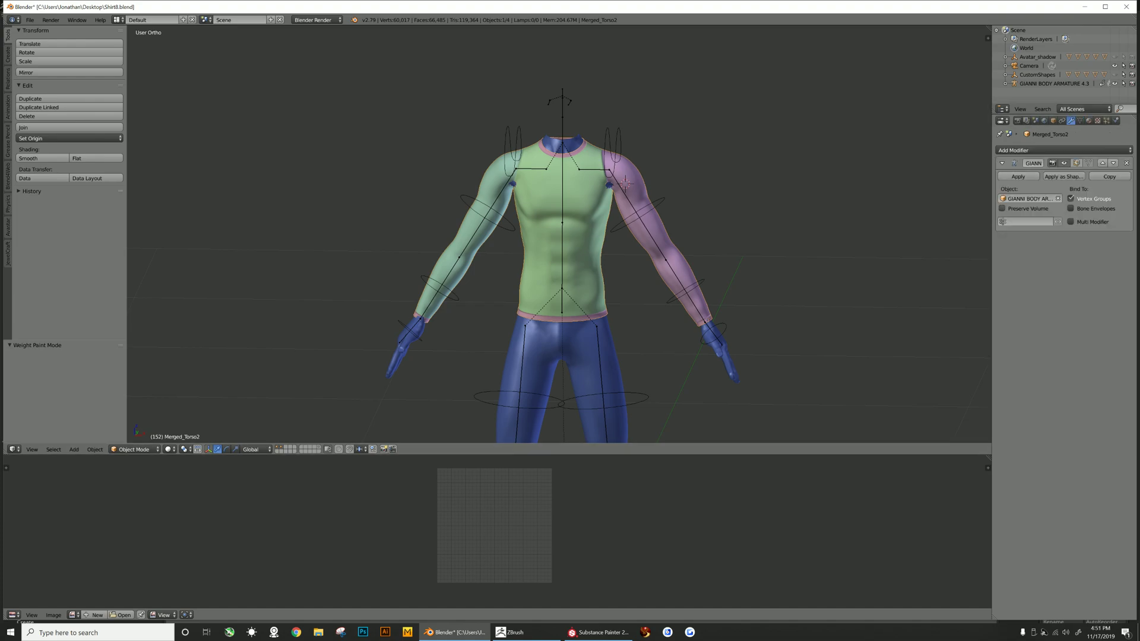
pyautogui.click(1003, 209)
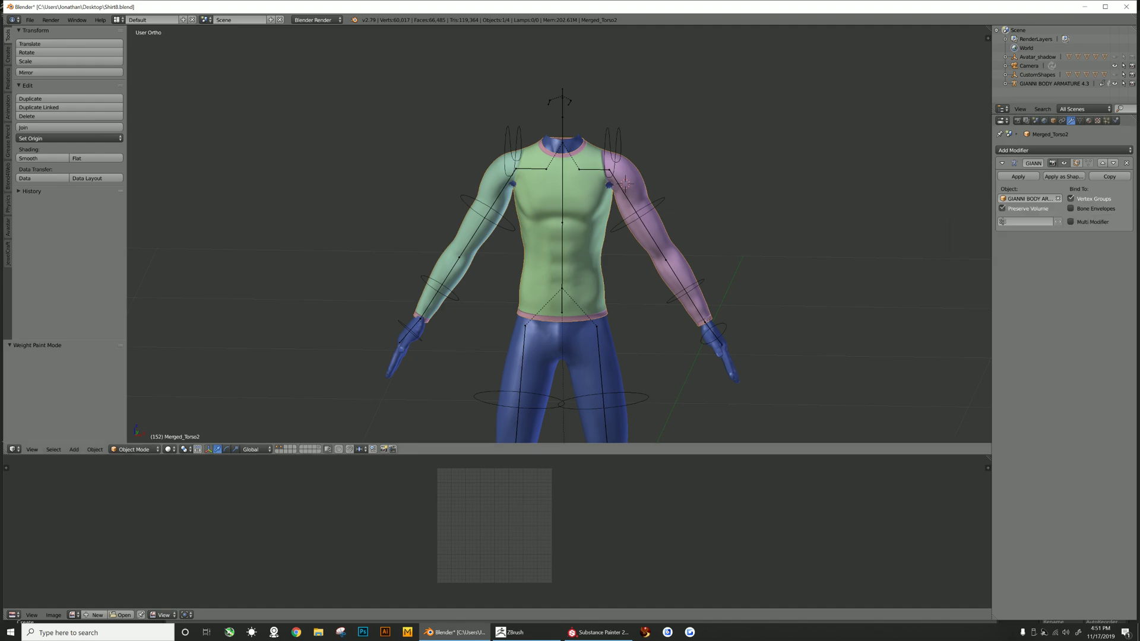
# - Select the right shoulder bone and examine the shirt around the shoulders from different angles
pyautogui.rightClick(479, 205)
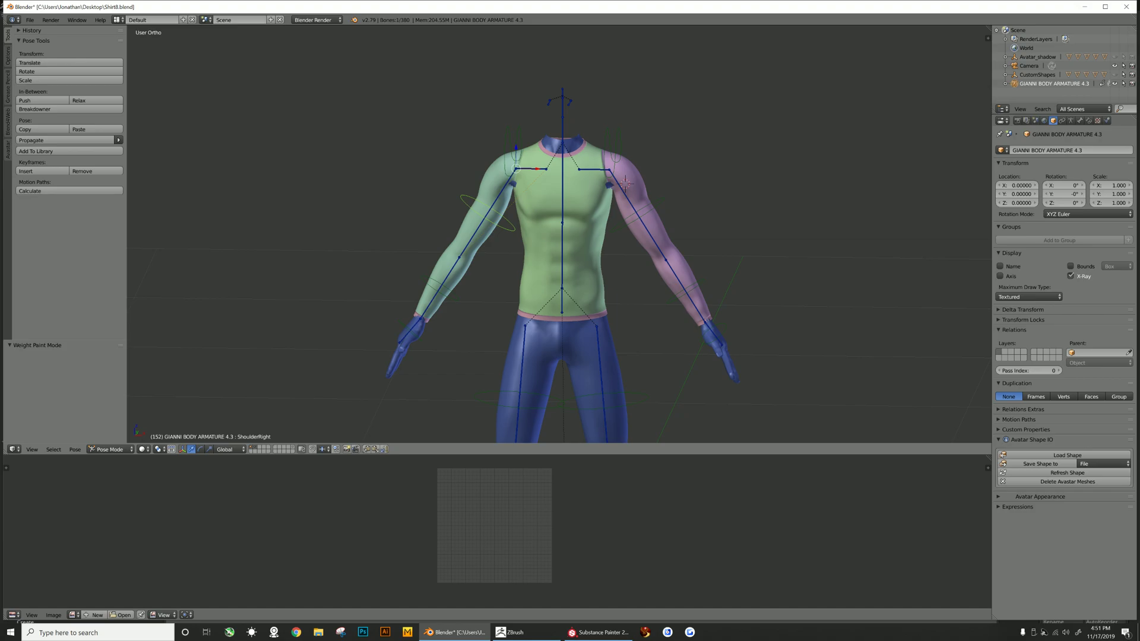
pyautogui.scroll(4, 552, 234)
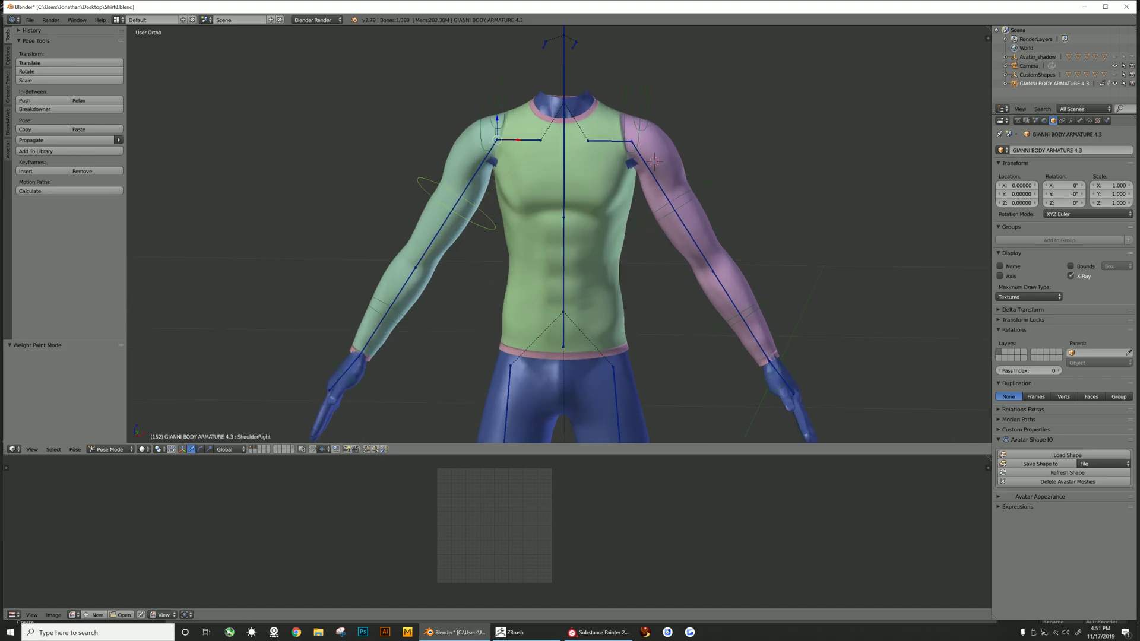
pyautogui.moveTo(552, 234); pyautogui.dragTo(563, 226, button='middle')
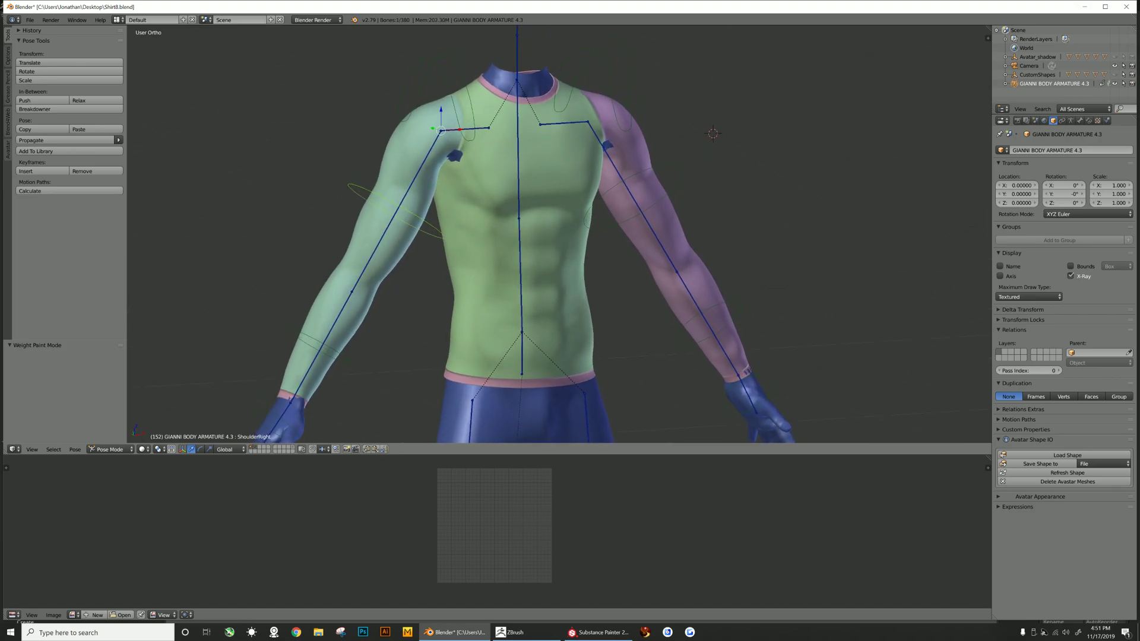
pyautogui.scroll(-1, 559, 233)
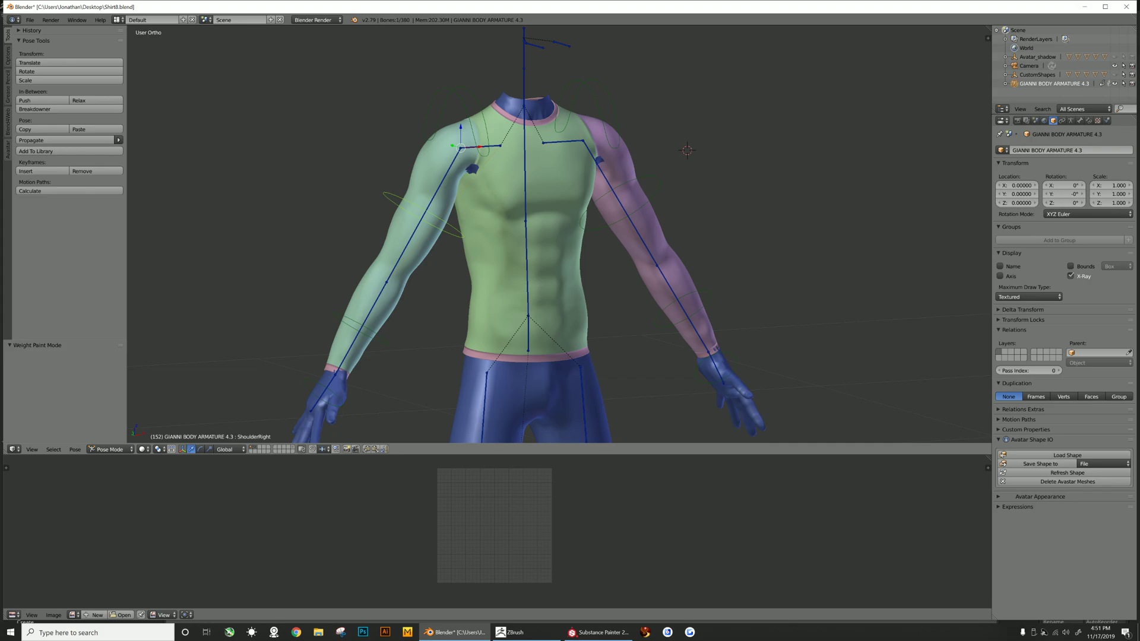
pyautogui.scroll(-2, 558, 235)
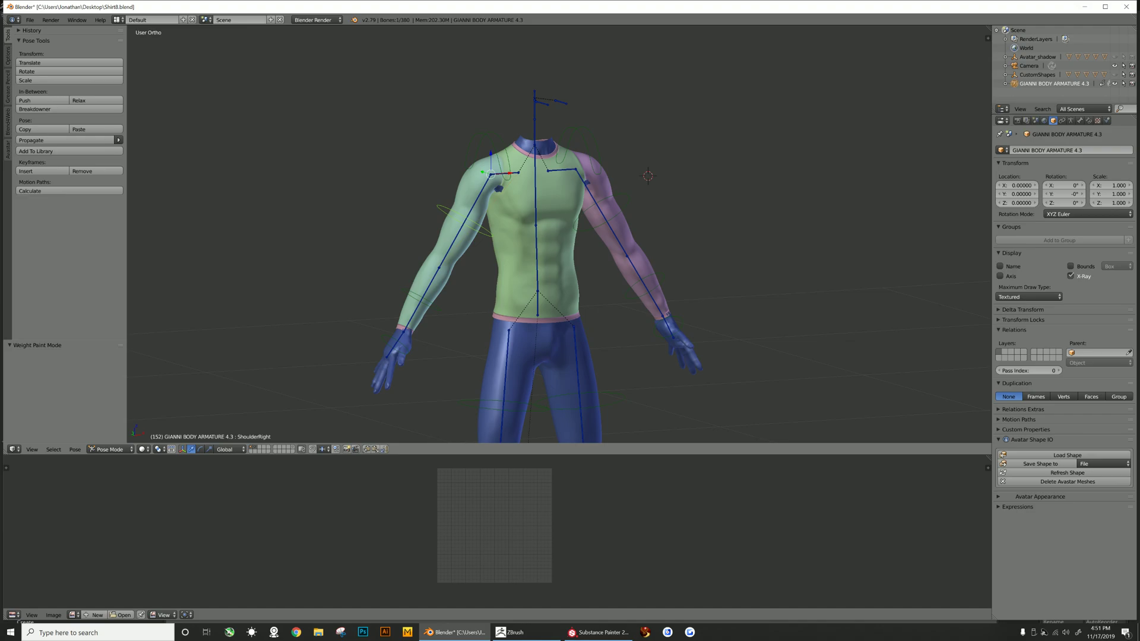
# - Reopen Shirt8.blend from the recent files list
pyautogui.click(30, 19)
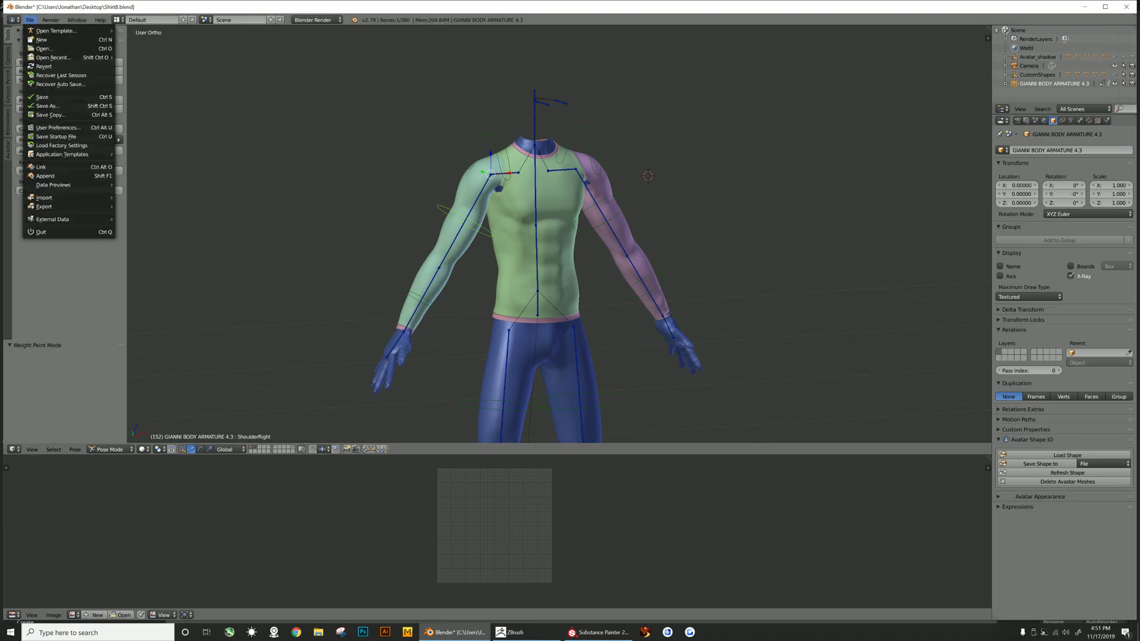
pyautogui.moveTo(54, 57)
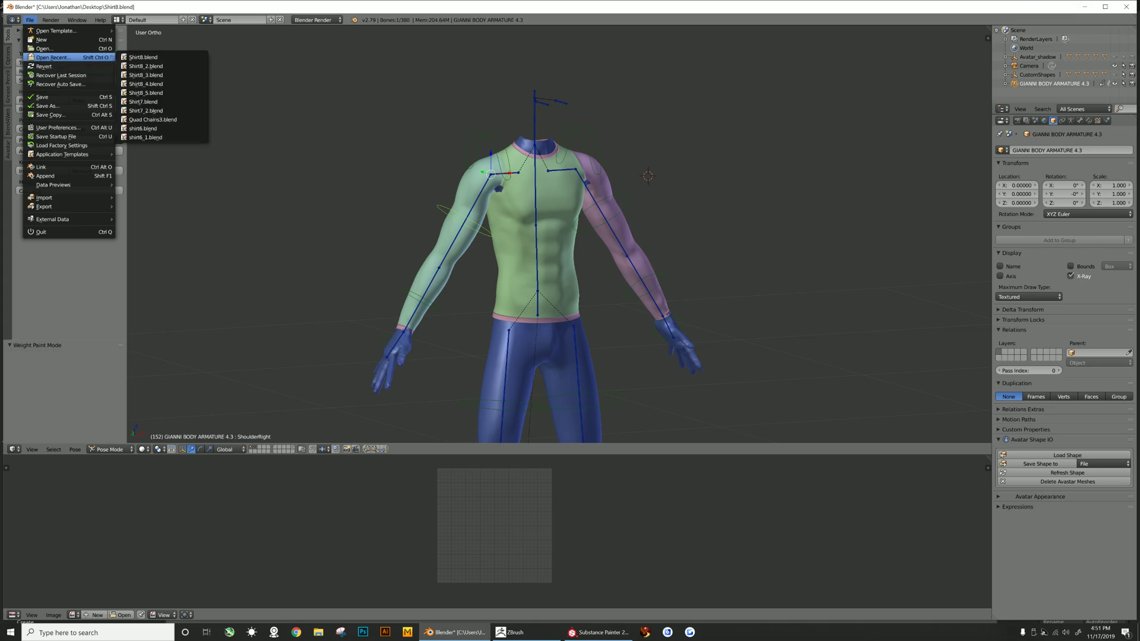
pyautogui.click(143, 57)
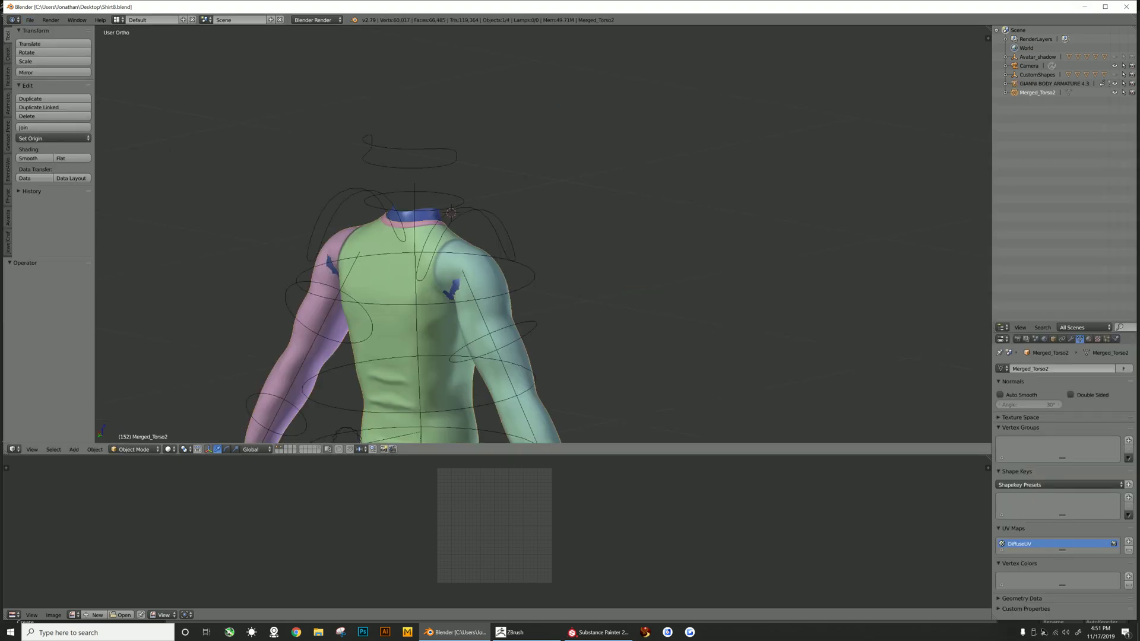
# - Switch the shirt mesh into Sculpt Mode
pyautogui.moveTo(594, 267); pyautogui.dragTo(362, 243, button='middle')
pyautogui.scroll(-3, 543, 237)
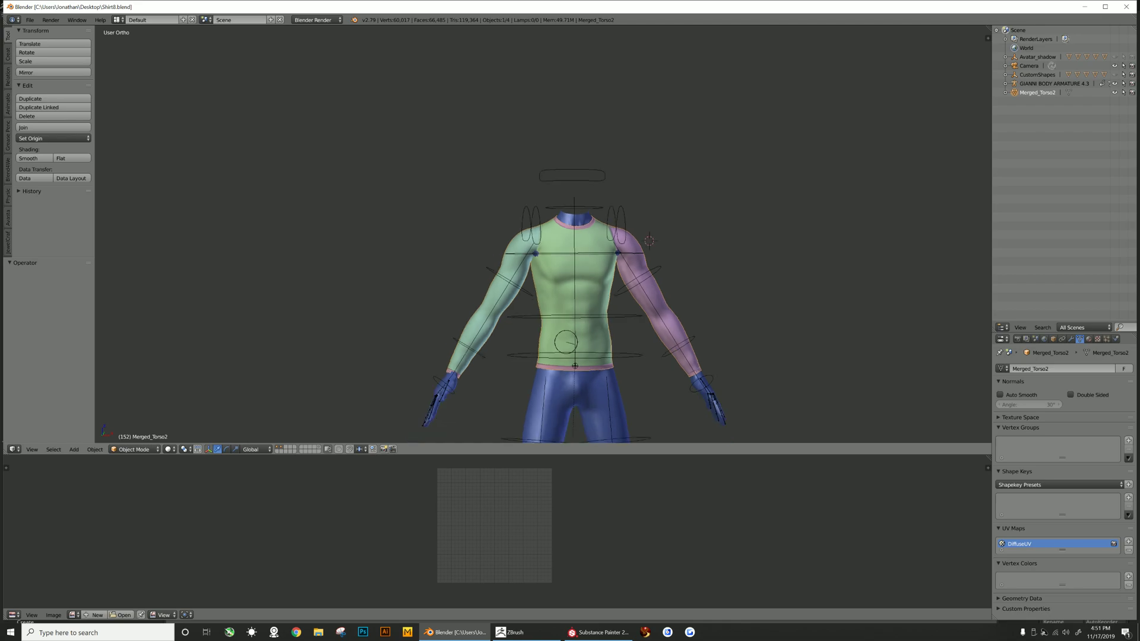
pyautogui.scroll(2, 544, 237)
pyautogui.scroll(-2, 544, 237)
pyautogui.moveTo(544, 237); pyautogui.dragTo(553, 257, button='middle')
pyautogui.scroll(3, 543, 237)
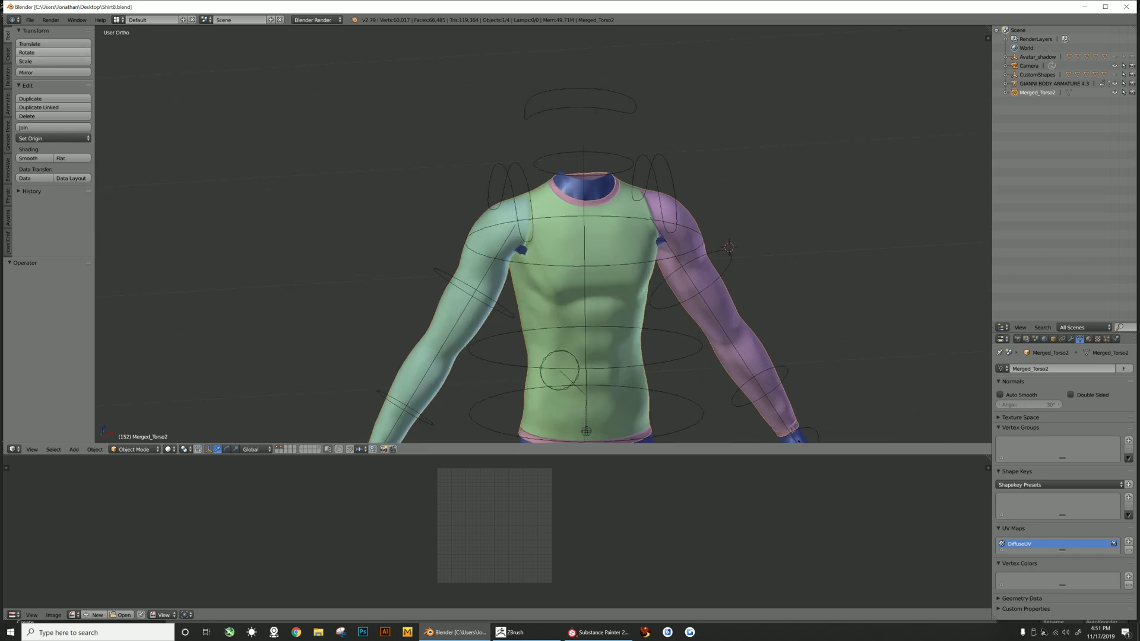
pyautogui.click(134, 450)
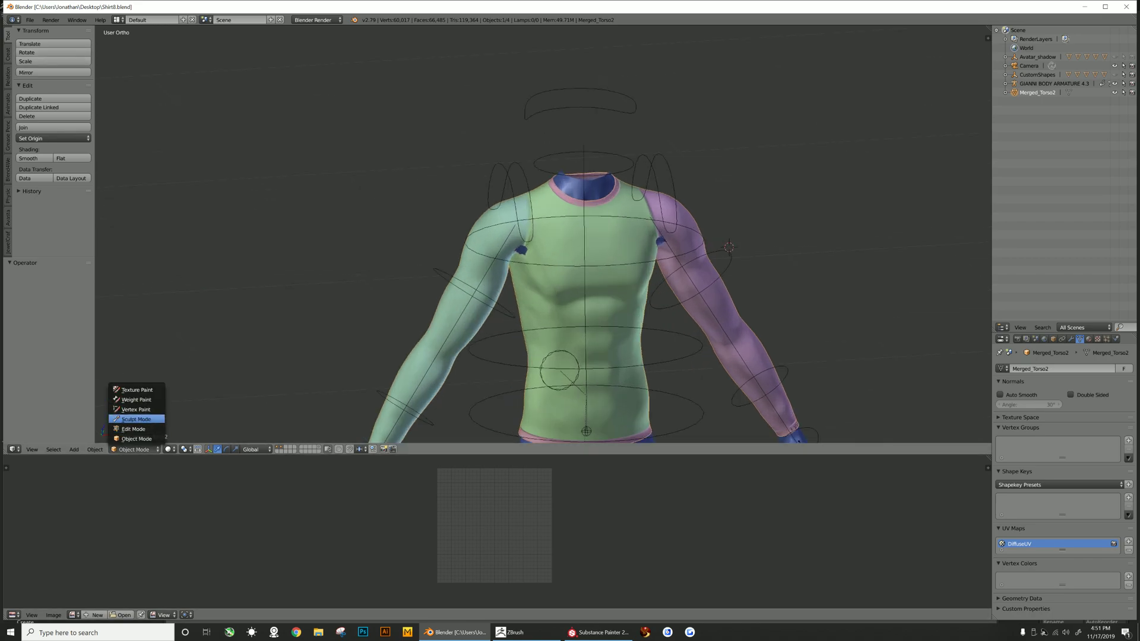
pyautogui.click(136, 419)
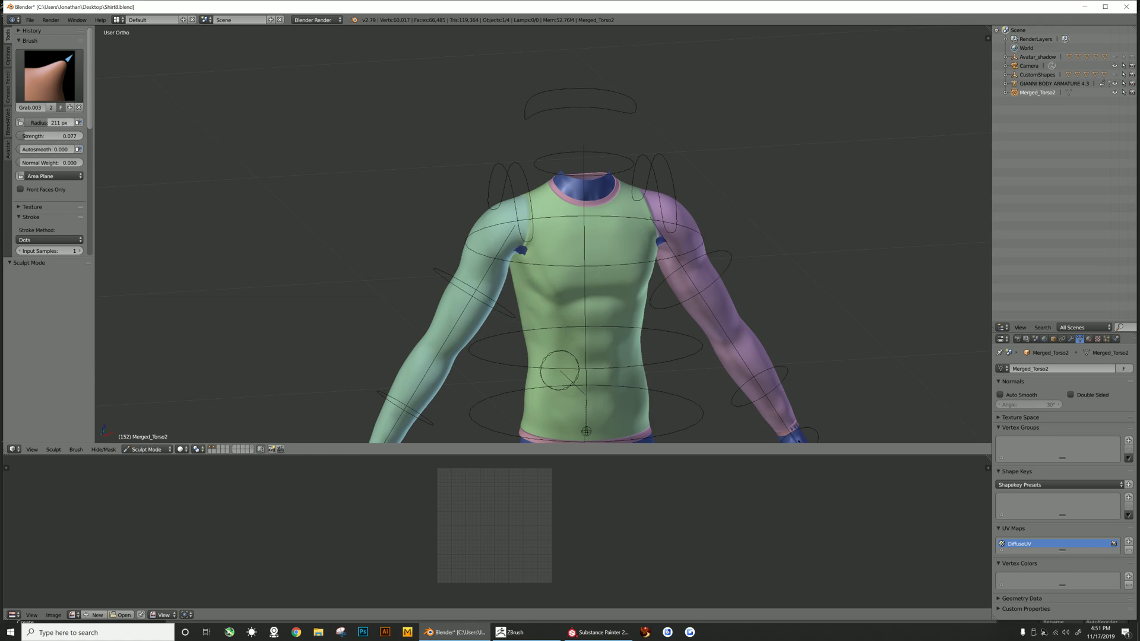
# - Try a Grab brush stroke on the back of the shirt's shoulder and undo it
pyautogui.scroll(2, 540, 249)
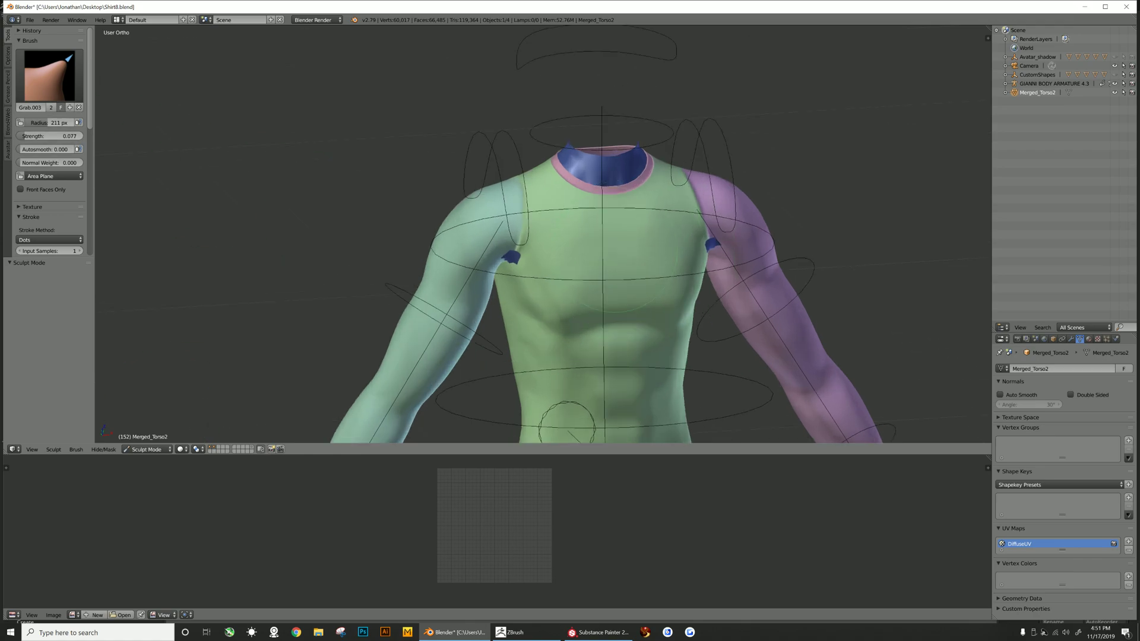
pyautogui.moveTo(540, 250); pyautogui.dragTo(660, 262, button='middle')
pyautogui.scroll(-2, 545, 239)
pyautogui.scroll(2, 550, 266)
pyautogui.moveTo(547, 267); pyautogui.dragTo(504, 284, button='middle')
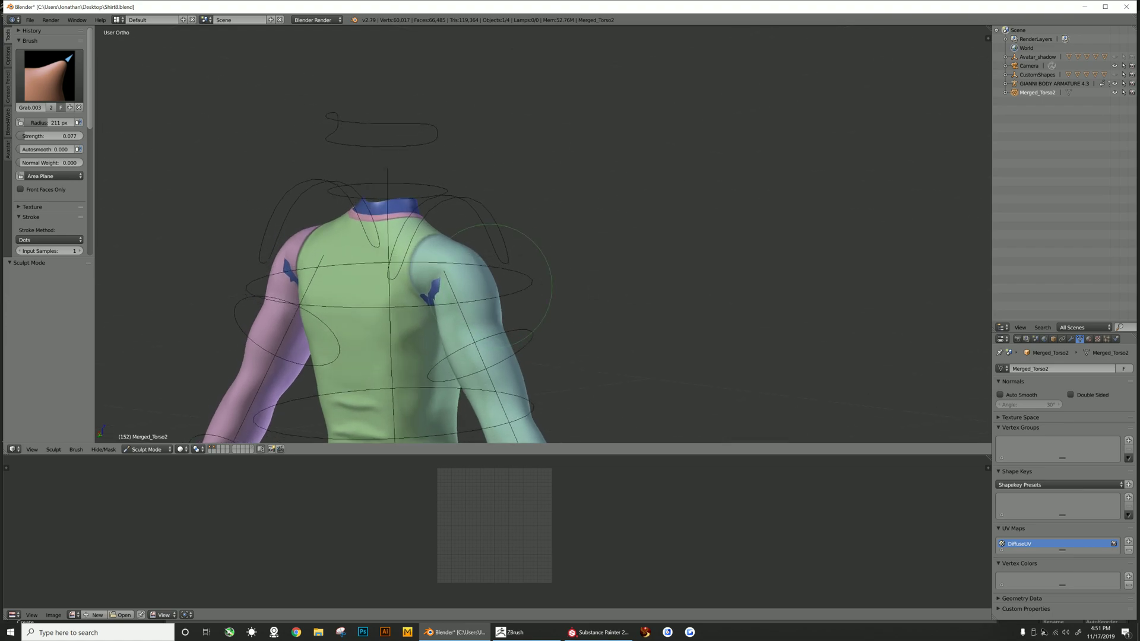
pyautogui.moveTo(436, 290); pyautogui.dragTo(414, 297)
pyautogui.hotkey('ctrl', 'z')
# - Pull the shirt with the Grab brush over the body poking through at the back of both shoulders
pyautogui.scroll(-1, 420, 297)
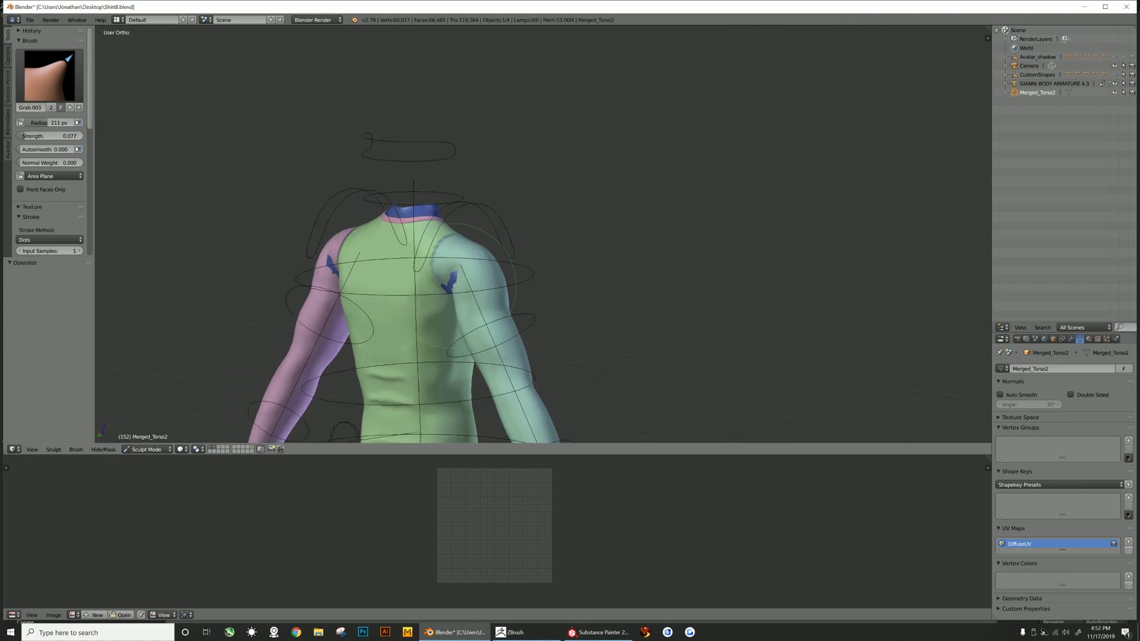
pyautogui.moveTo(472, 284); pyautogui.dragTo(454, 268, button='middle')
pyautogui.moveTo(456, 282); pyautogui.dragTo(414, 285)
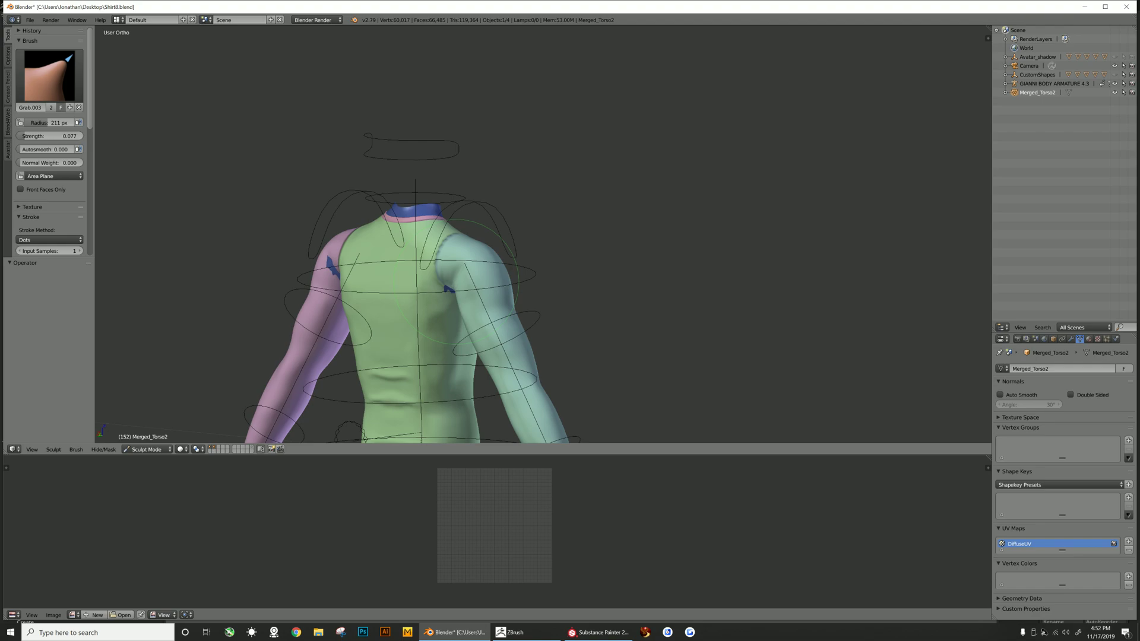
pyautogui.moveTo(416, 285); pyautogui.dragTo(511, 267, button='middle')
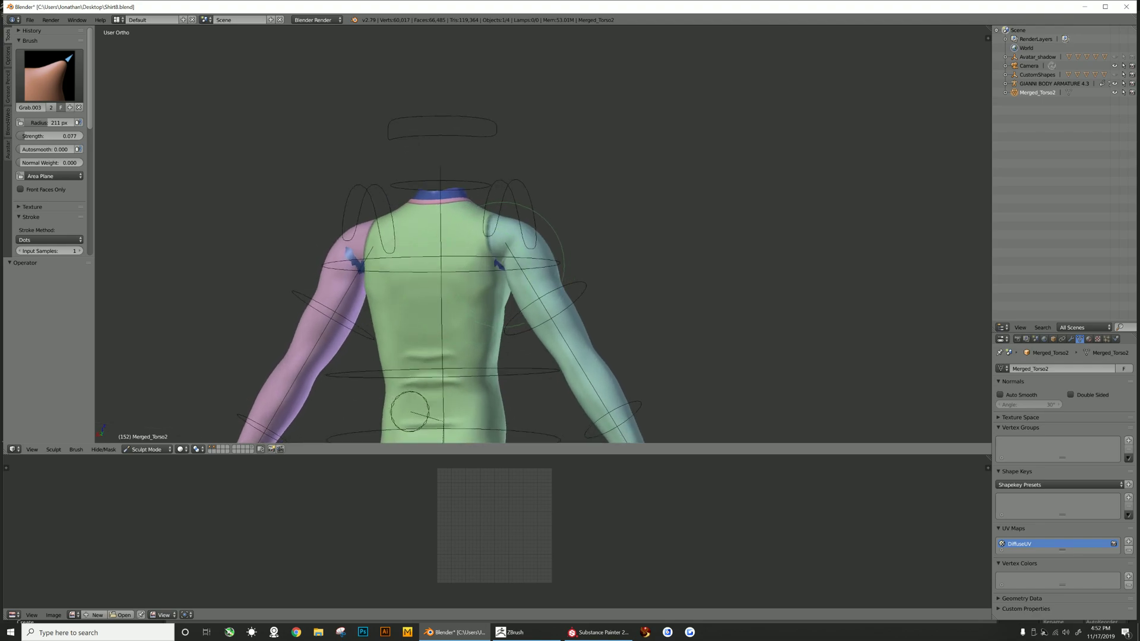
pyautogui.moveTo(518, 266); pyautogui.dragTo(512, 267)
pyautogui.moveTo(440, 247)
pyautogui.mouseDown(button='middle')
pyautogui.moveTo(475, 293)
pyautogui.moveTo(591, 297)
pyautogui.mouseUp(button='middle')
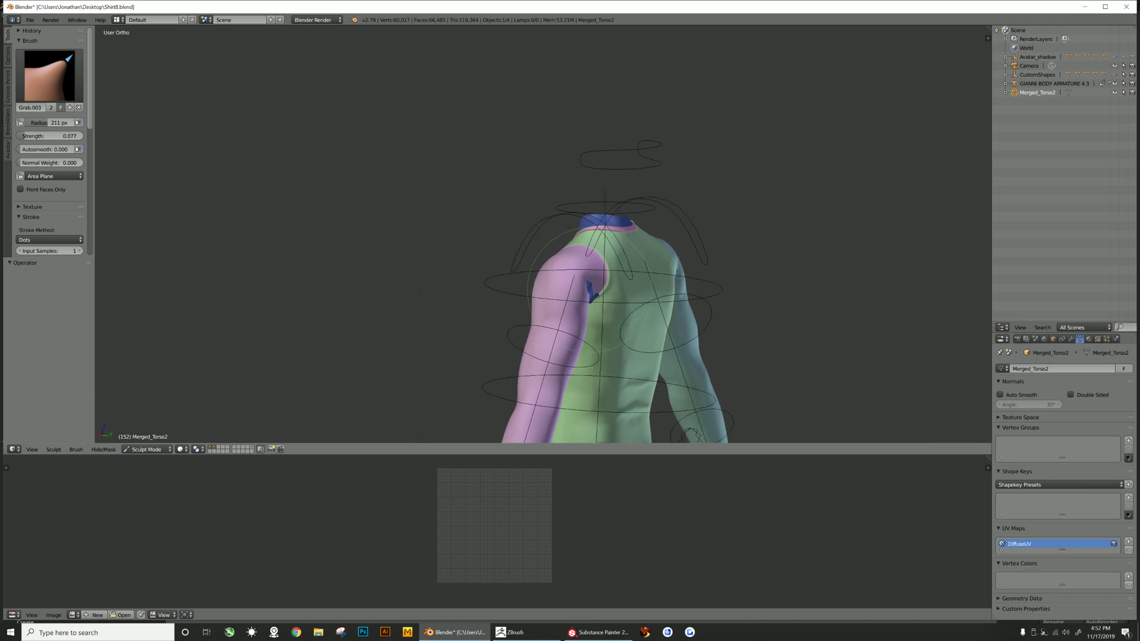
pyautogui.moveTo(590, 290); pyautogui.dragTo(601, 292)
# - Grab-sculpt the shirt at the front of both shoulders to cover where the body shows through
pyautogui.moveTo(591, 291); pyautogui.dragTo(390, 294, button='middle')
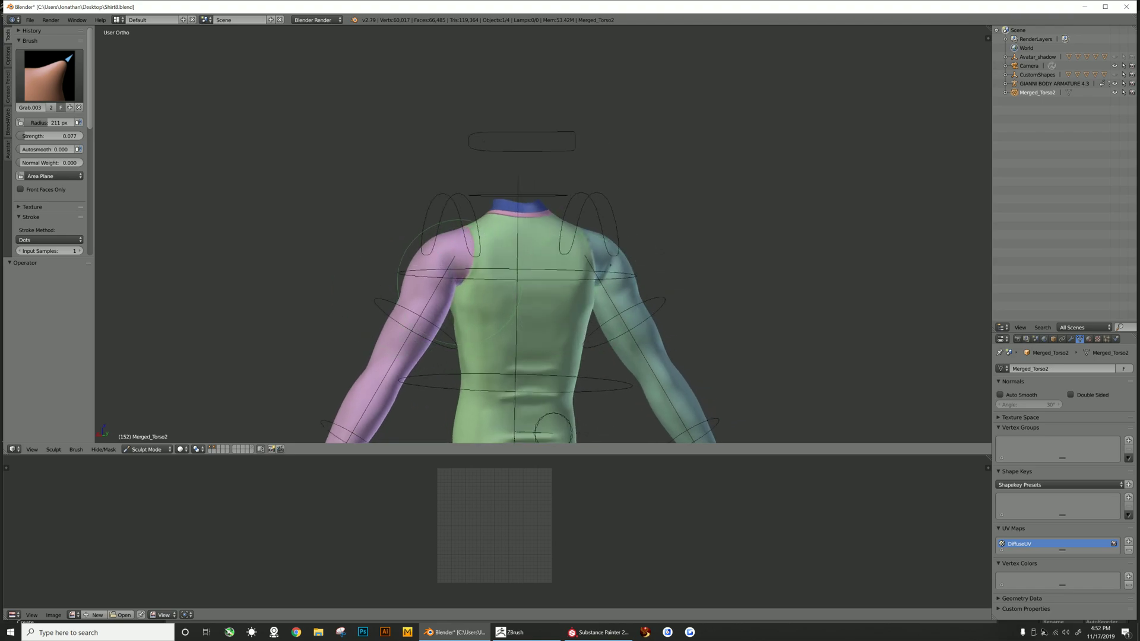
pyautogui.moveTo(457, 279); pyautogui.dragTo(507, 287, button='middle')
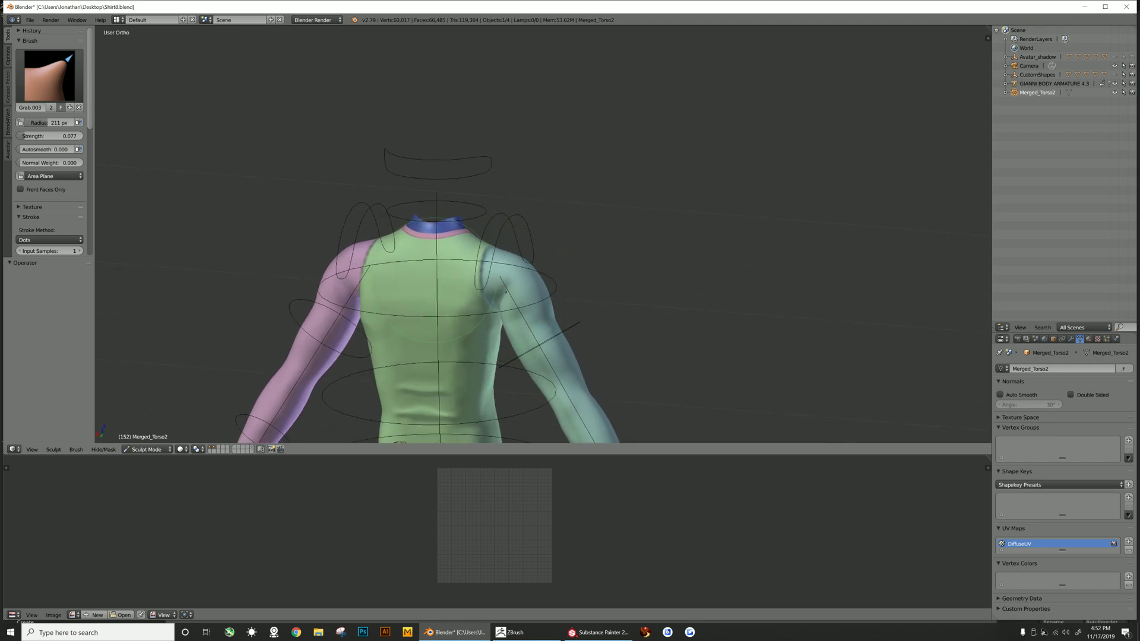
pyautogui.moveTo(459, 281); pyautogui.dragTo(607, 280, button='middle')
pyautogui.scroll(2, 633, 282)
pyautogui.scroll(1, 633, 282)
pyautogui.moveTo(786, 274); pyautogui.dragTo(736, 281, button='middle')
pyautogui.scroll(-2, 736, 281)
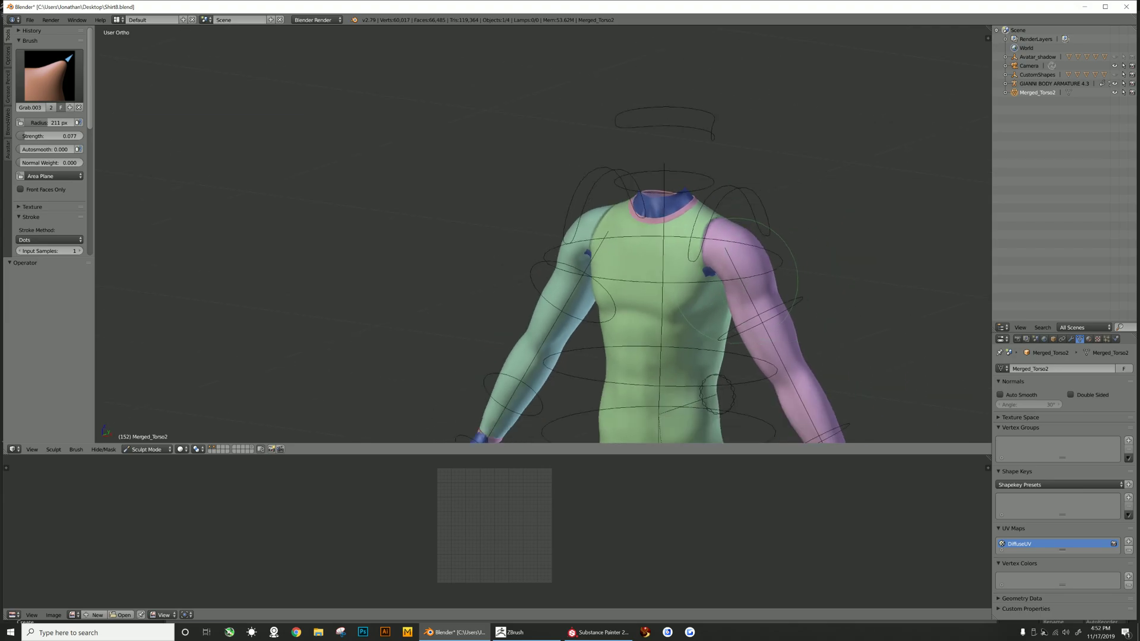
pyautogui.moveTo(708, 264); pyautogui.dragTo(713, 272)
pyautogui.moveTo(717, 394); pyautogui.dragTo(462, 397, button='middle')
pyautogui.moveTo(486, 262); pyautogui.dragTo(488, 265)
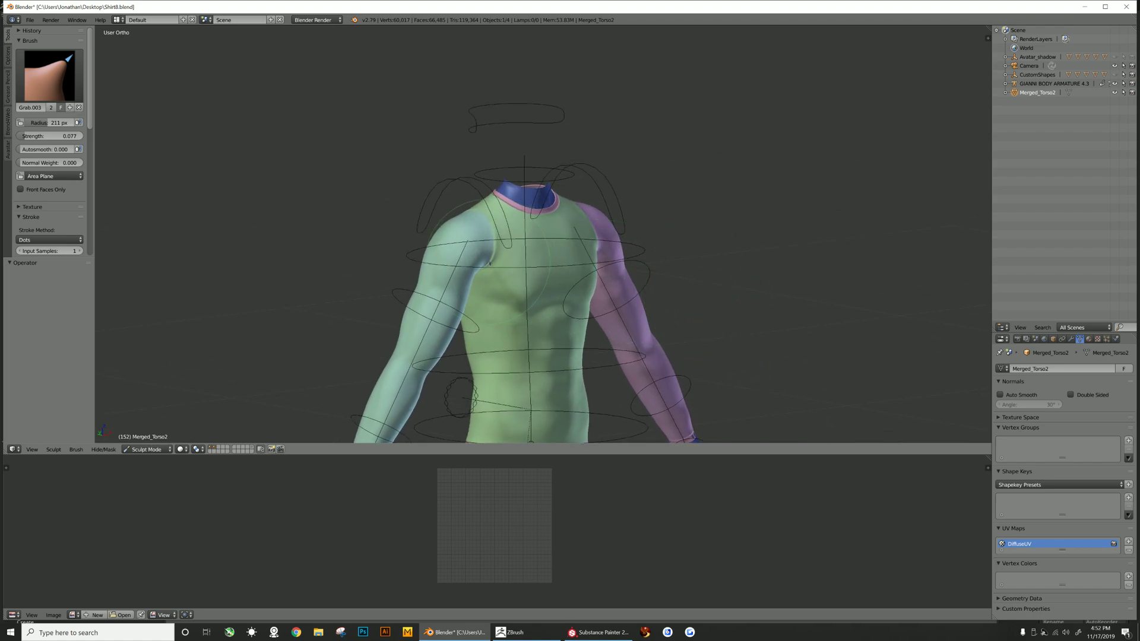
pyautogui.moveTo(556, 271); pyautogui.dragTo(641, 273, button='middle')
pyautogui.scroll(-1, 641, 273)
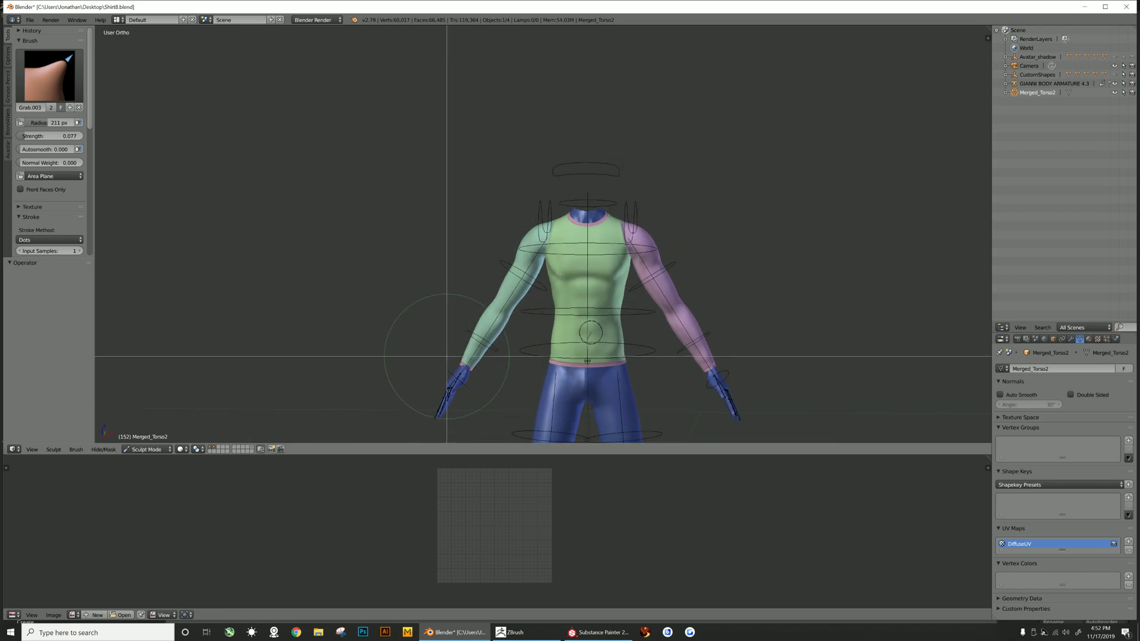
# - Shape the sleeve cuff around the wrist with small Grab brush strokes
pyautogui.scroll(10, 460, 380)
pyautogui.scroll(-6, 484, 379)
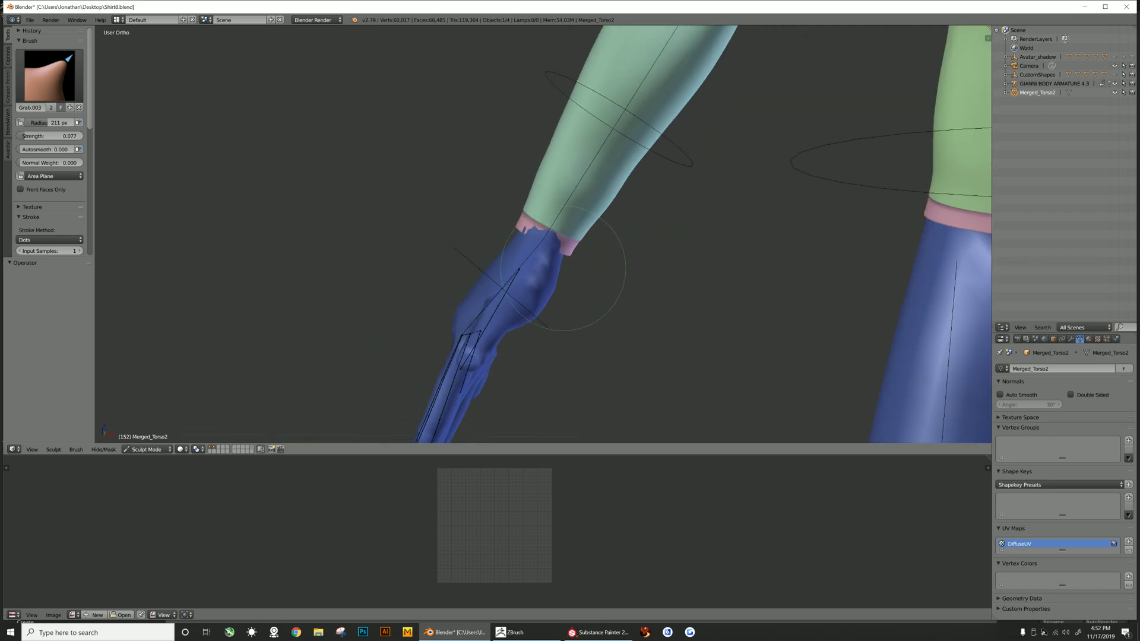
pyautogui.moveTo(592, 225); pyautogui.dragTo(521, 224, button='middle')
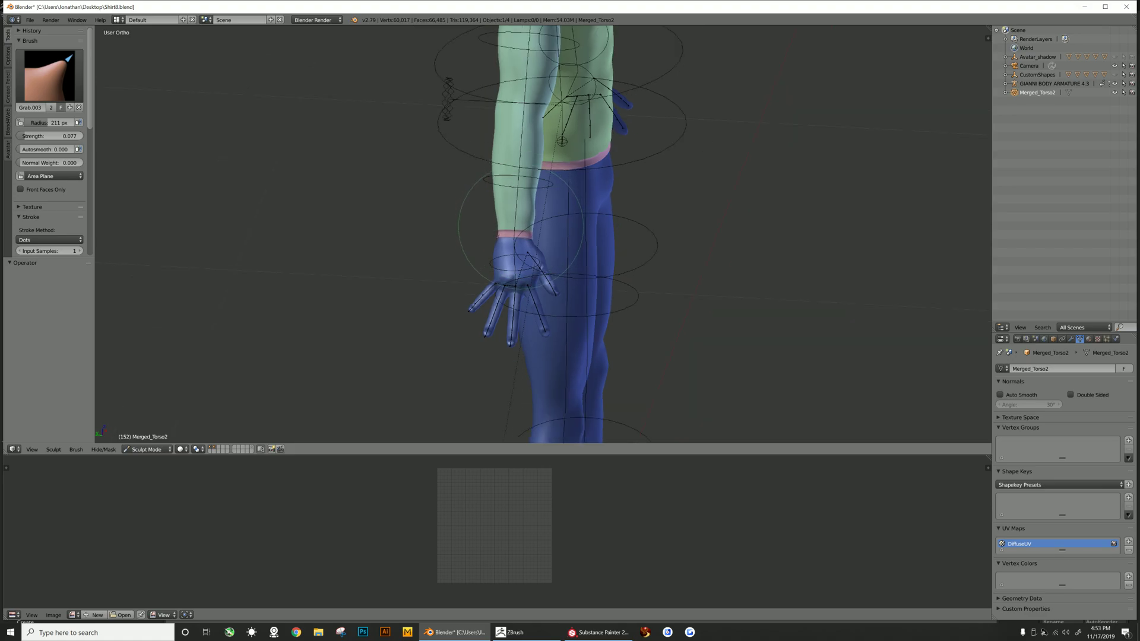
pyautogui.moveTo(553, 226); pyautogui.dragTo(535, 217)
pyautogui.scroll(1, 535, 220)
pyautogui.scroll(-2, 532, 214)
pyautogui.scroll(2, 530, 212)
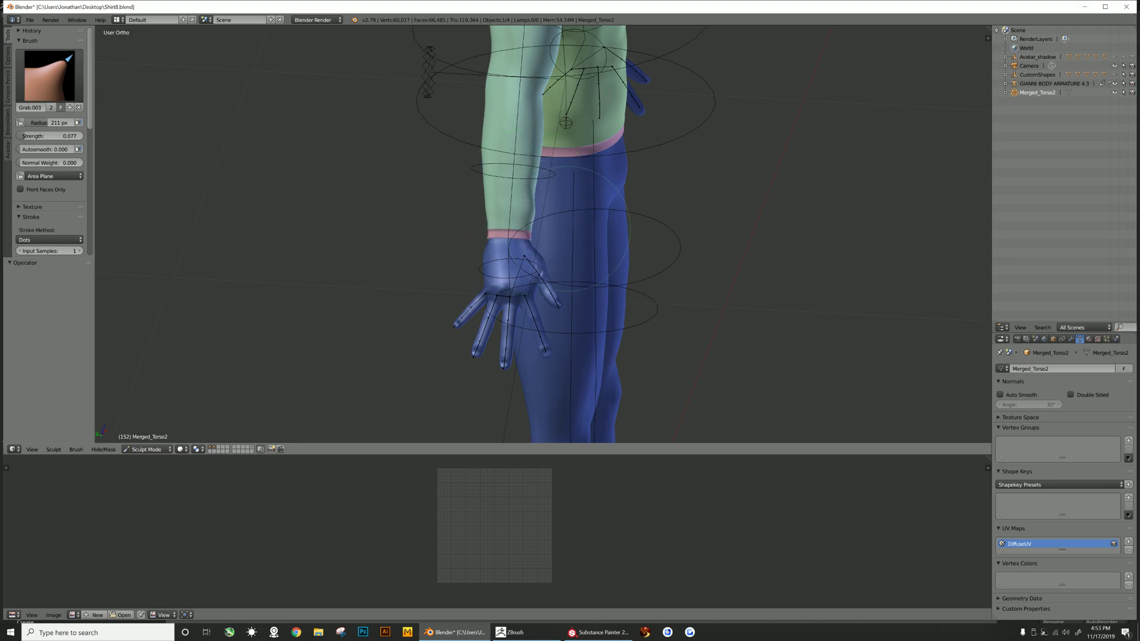
pyautogui.moveTo(558, 219); pyautogui.dragTo(532, 201, button='middle')
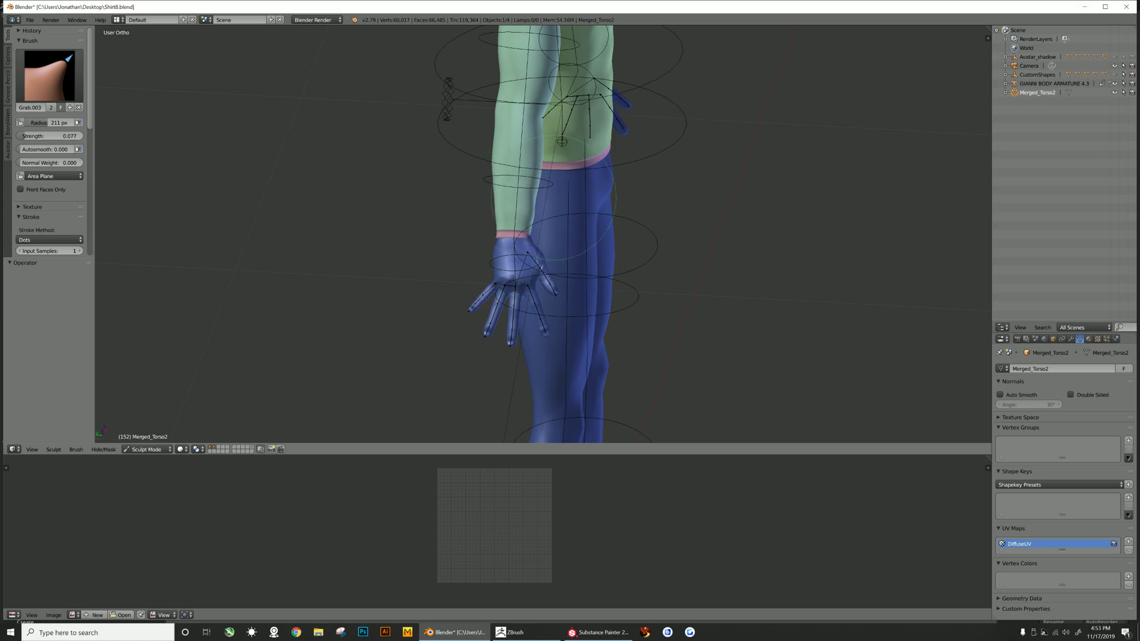
pyautogui.scroll(3, 555, 199)
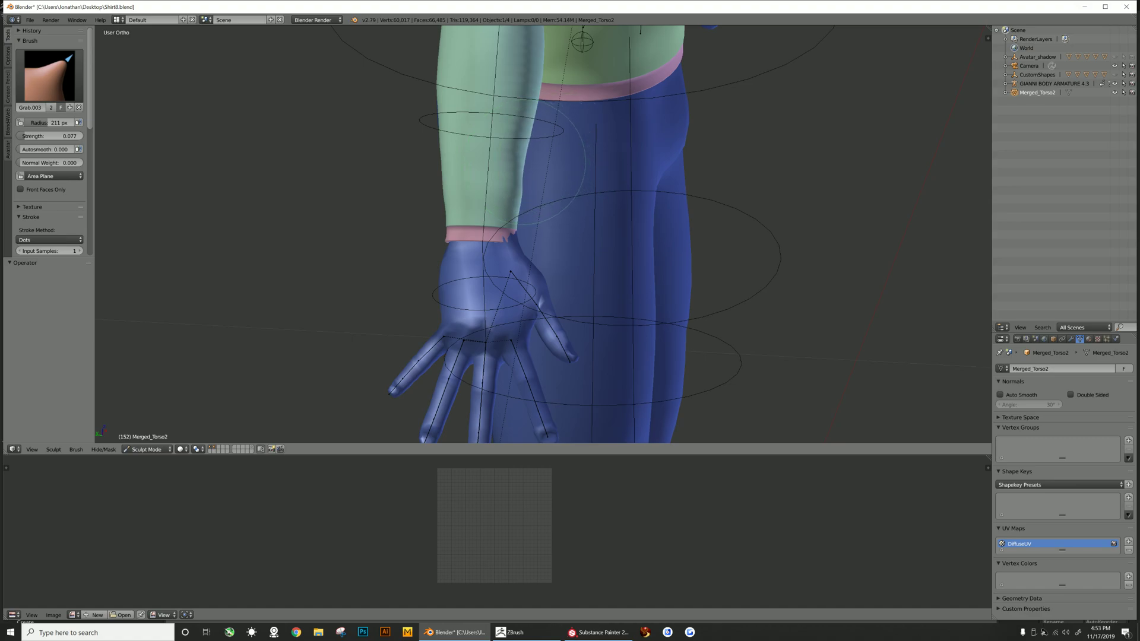
pyautogui.scroll(-2, 522, 158)
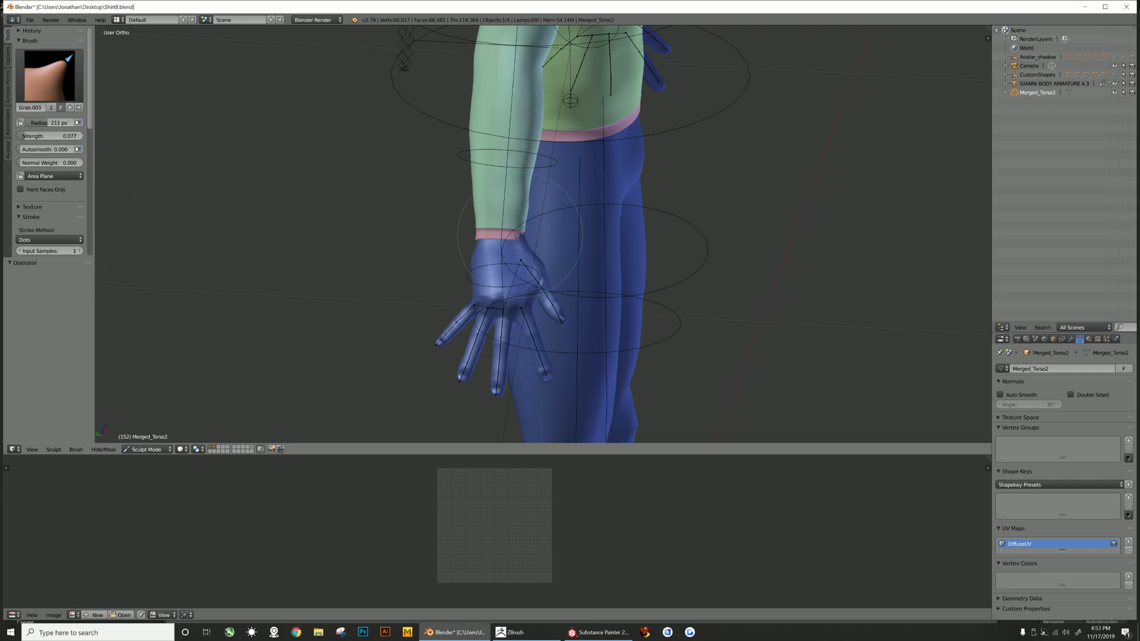
pyautogui.scroll(1, 519, 234)
pyautogui.moveTo(517, 231); pyautogui.dragTo(529, 232)
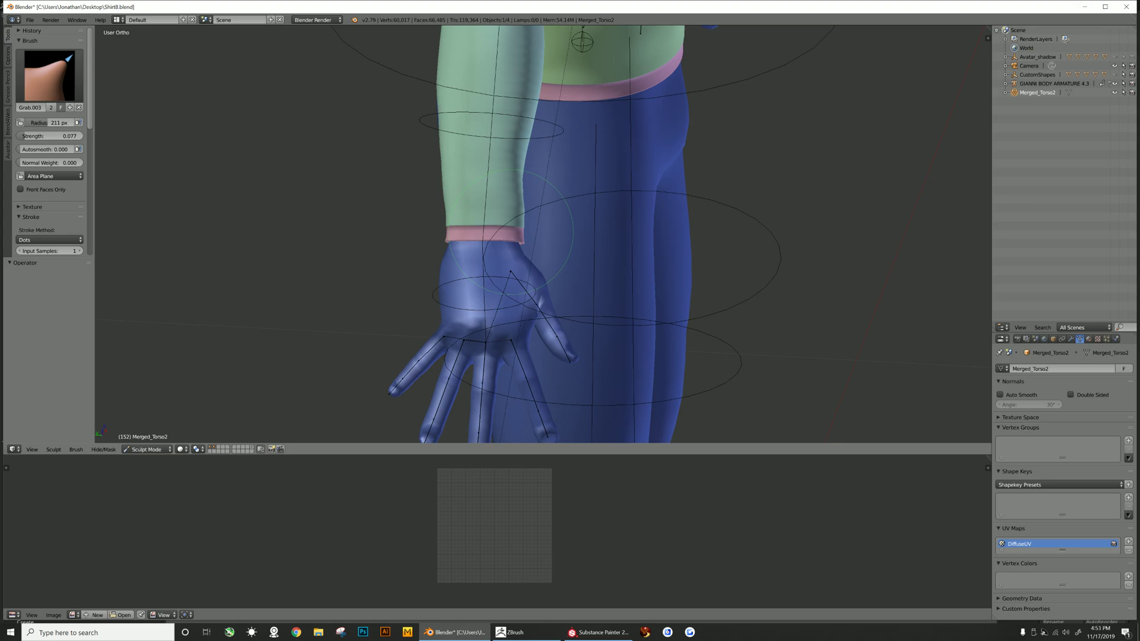
pyautogui.scroll(-1, 598, 209)
pyautogui.moveTo(522, 171); pyautogui.dragTo(525, 178)
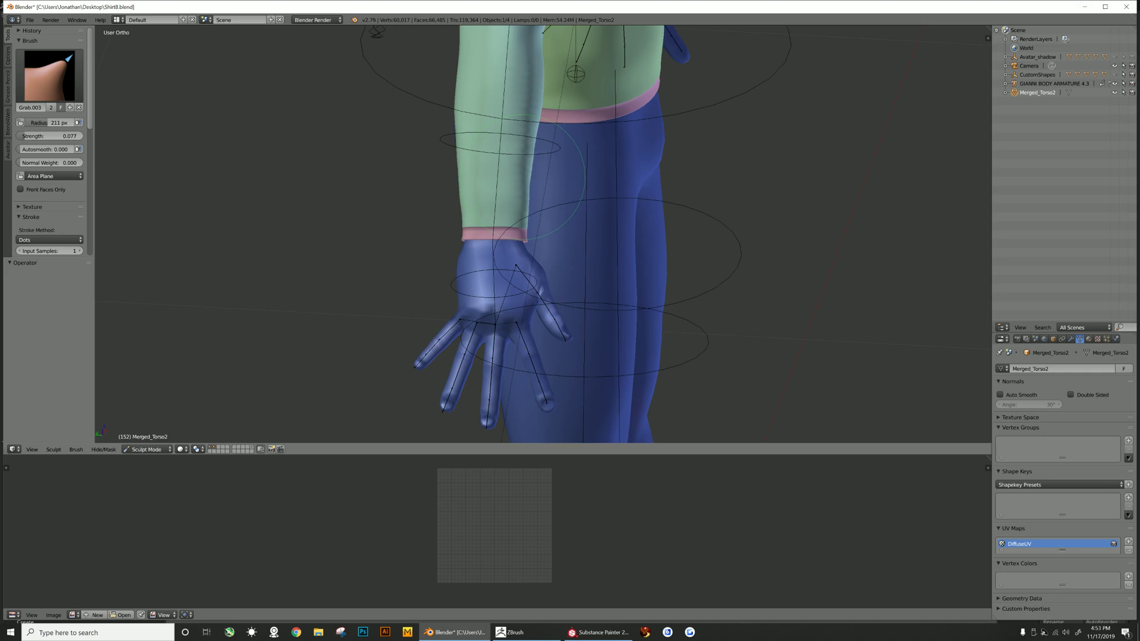
pyautogui.moveTo(563, 184)
pyautogui.mouseDown(button='middle')
pyautogui.moveTo(483, 141)
pyautogui.moveTo(458, 143)
pyautogui.moveTo(483, 199)
pyautogui.moveTo(474, 262)
pyautogui.mouseUp(button='middle')
pyautogui.moveTo(507, 178)
pyautogui.mouseDown(button='middle')
pyautogui.moveTo(501, 133)
pyautogui.moveTo(503, 164)
pyautogui.moveTo(569, 185)
pyautogui.moveTo(549, 187)
pyautogui.mouseUp(button='middle')
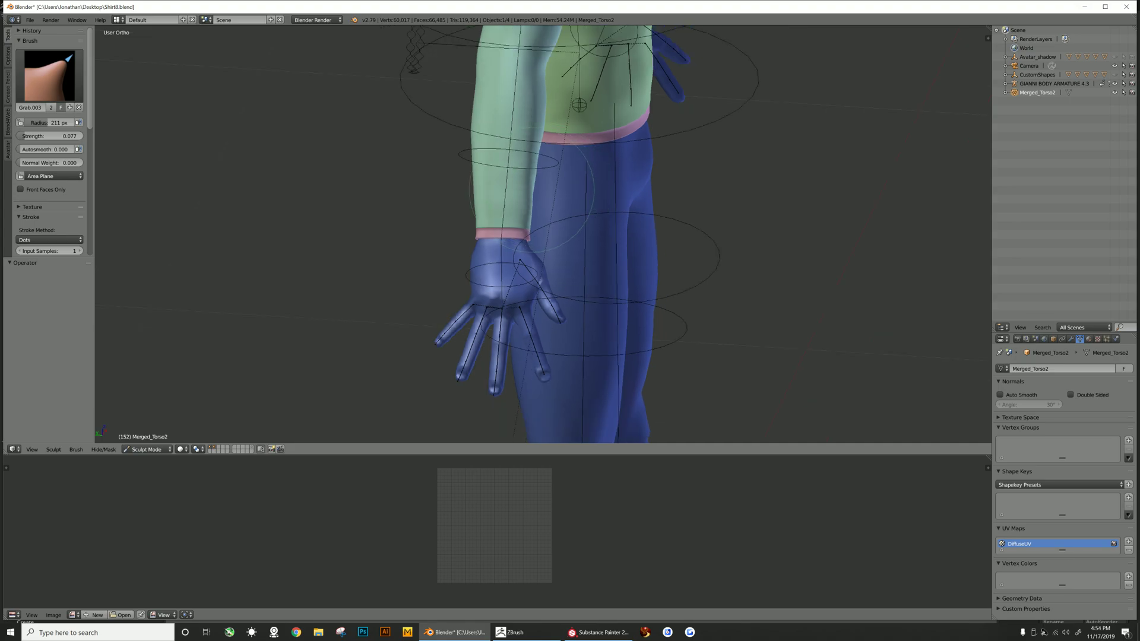
# - Grab-sculpt both sleeve cuffs at the wrists, undoing one stray stroke on the right cuff
pyautogui.moveTo(523, 211); pyautogui.dragTo(550, 209, button='middle')
pyautogui.scroll(-5, 458, 178)
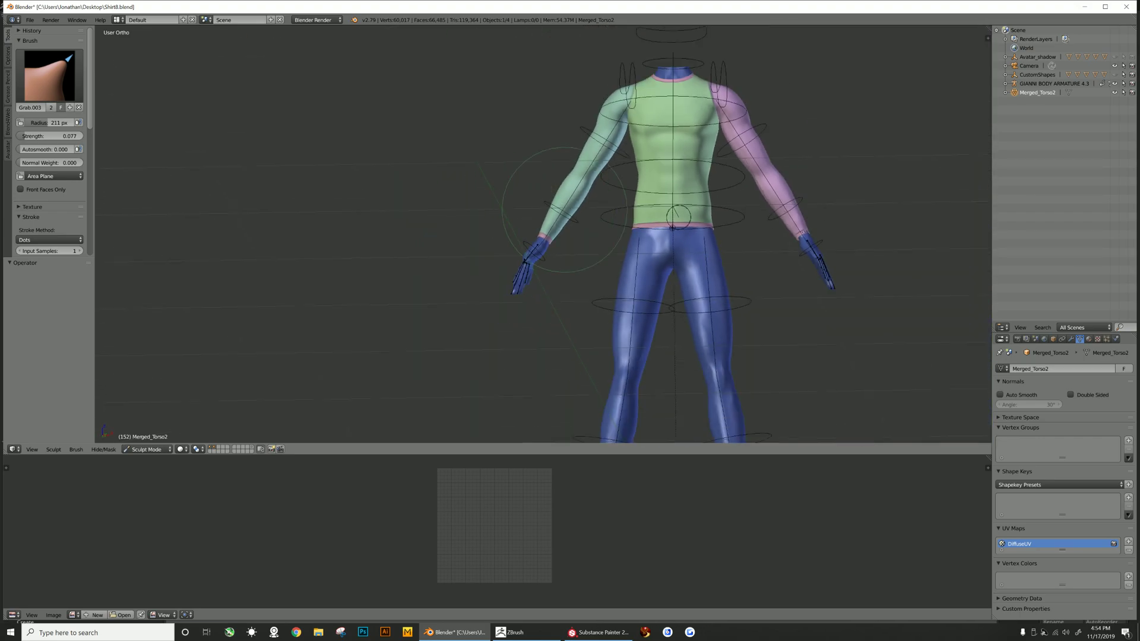
pyautogui.hotkey('shift', 'b')
pyautogui.moveTo(775, 217); pyautogui.dragTo(830, 245)
pyautogui.moveTo(737, 227); pyautogui.dragTo(618, 255, button='middle')
pyautogui.scroll(-4, 617, 255)
pyautogui.moveTo(725, 229); pyautogui.dragTo(620, 212, button='middle')
pyautogui.scroll(-2, 695, 215)
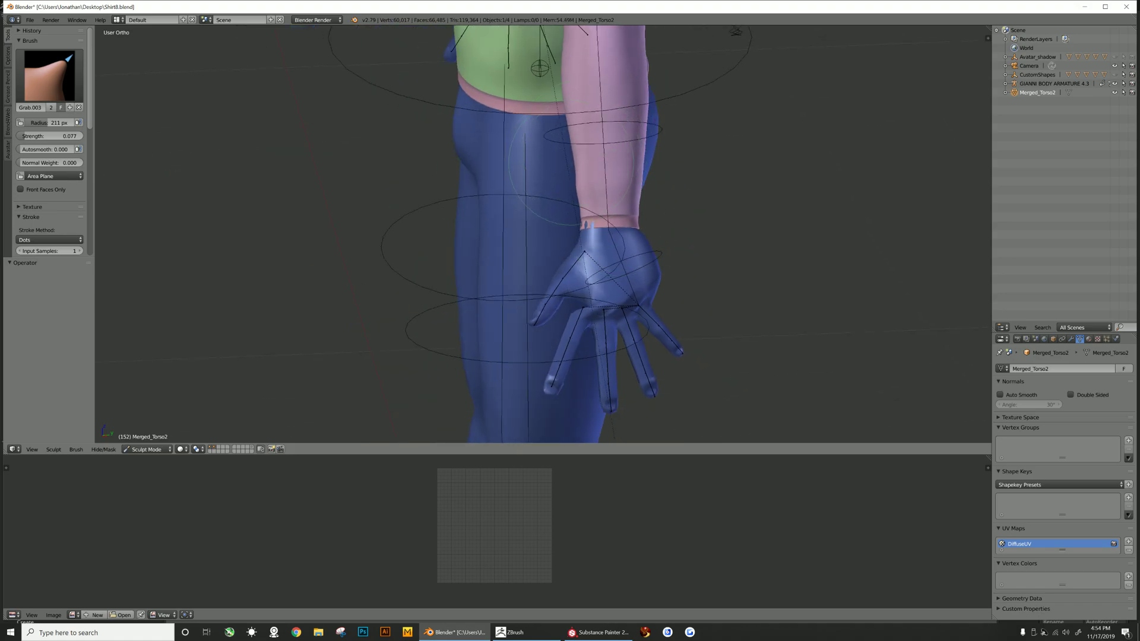
pyautogui.scroll(1, 576, 162)
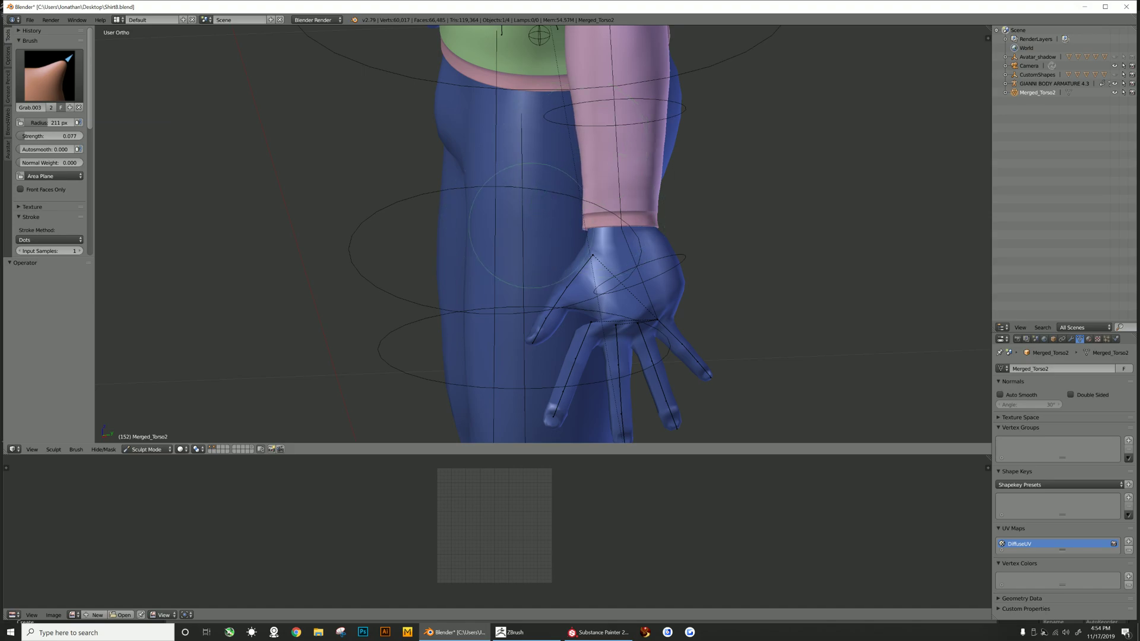
pyautogui.scroll(-2, 525, 225)
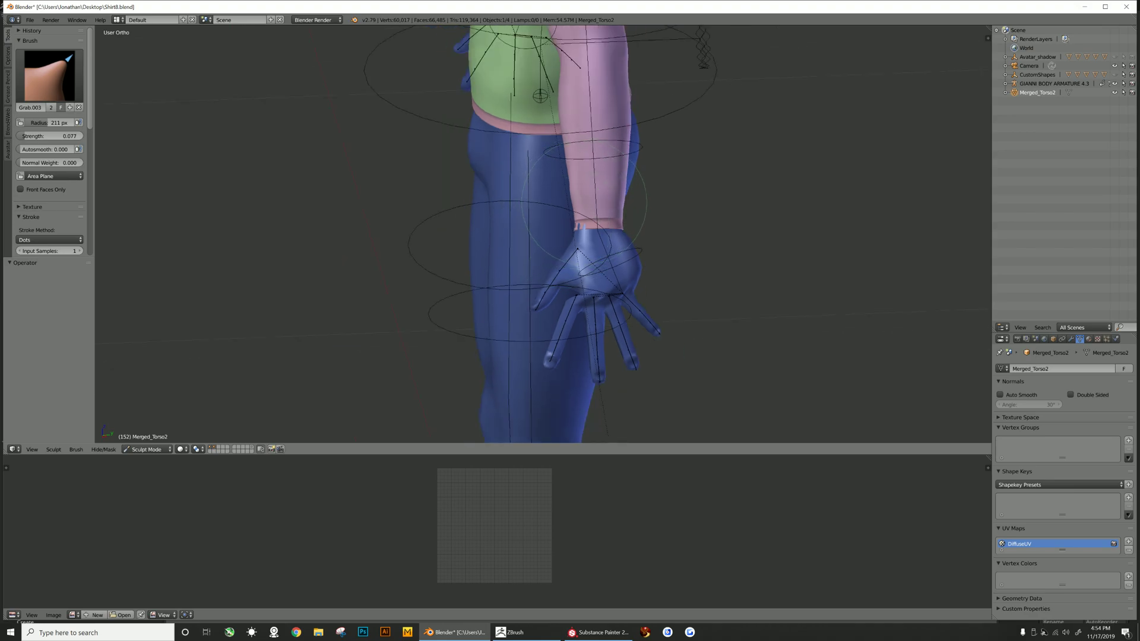
pyautogui.scroll(-1, 582, 205)
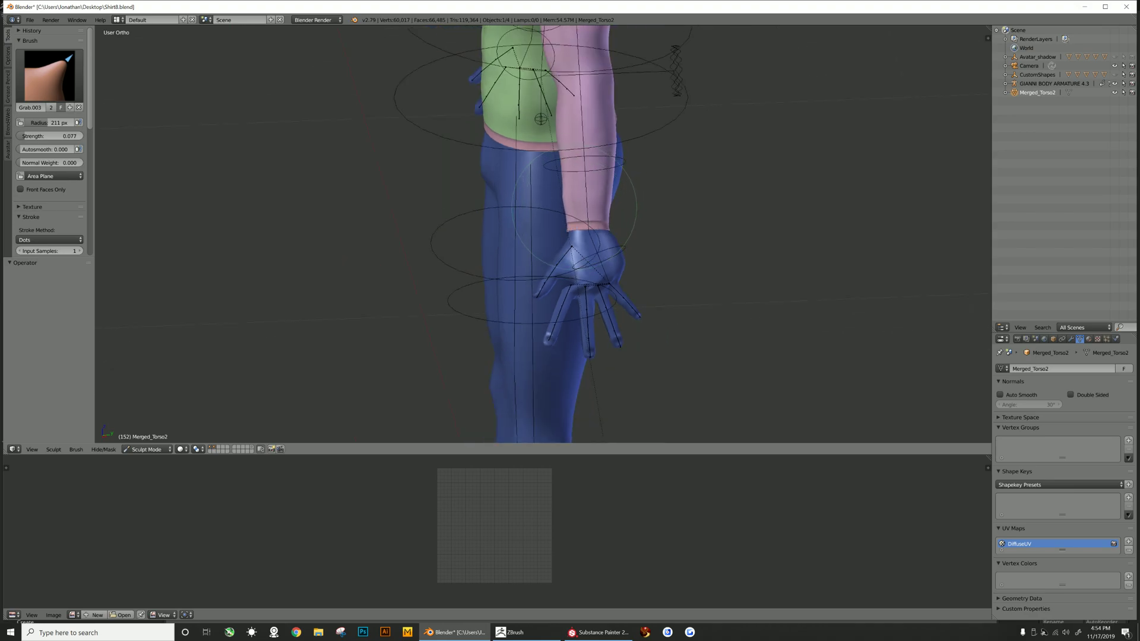
pyautogui.moveTo(575, 208)
pyautogui.mouseDown()
pyautogui.moveTo(559, 224)
pyautogui.moveTo(568, 219)
pyautogui.mouseUp()
pyautogui.hotkey('ctrl', 'z')
pyautogui.moveTo(580, 220); pyautogui.dragTo(571, 185, button='middle')
# - Refine the right sleeve's cuff and lower sleeve with several small Grab brush strokes
pyautogui.scroll(3, 615, 212)
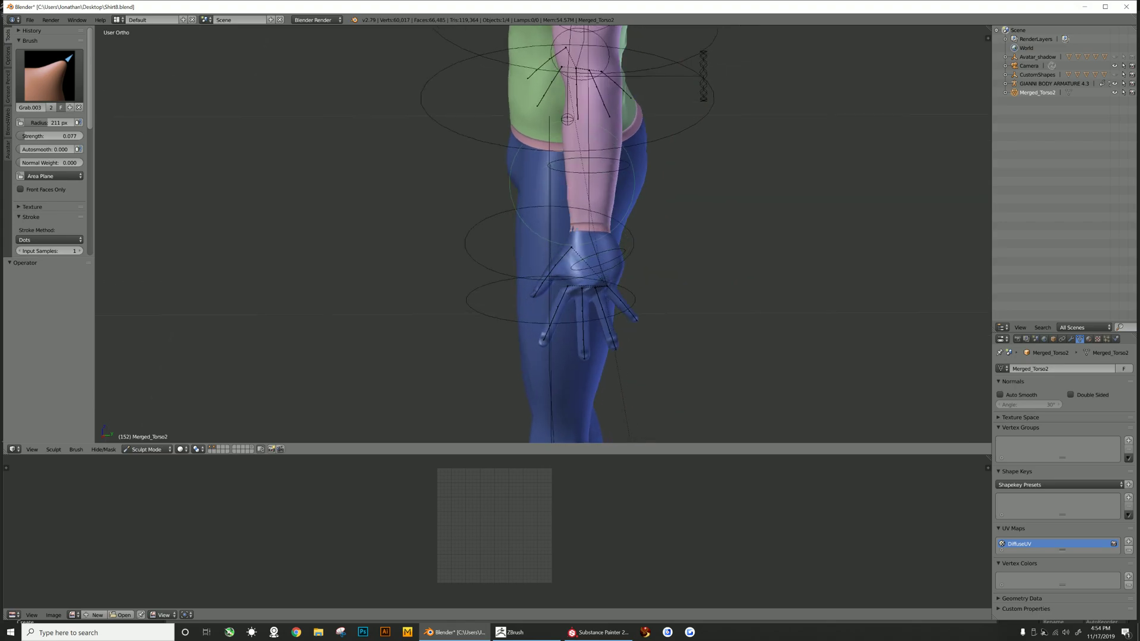
pyautogui.scroll(4, 571, 185)
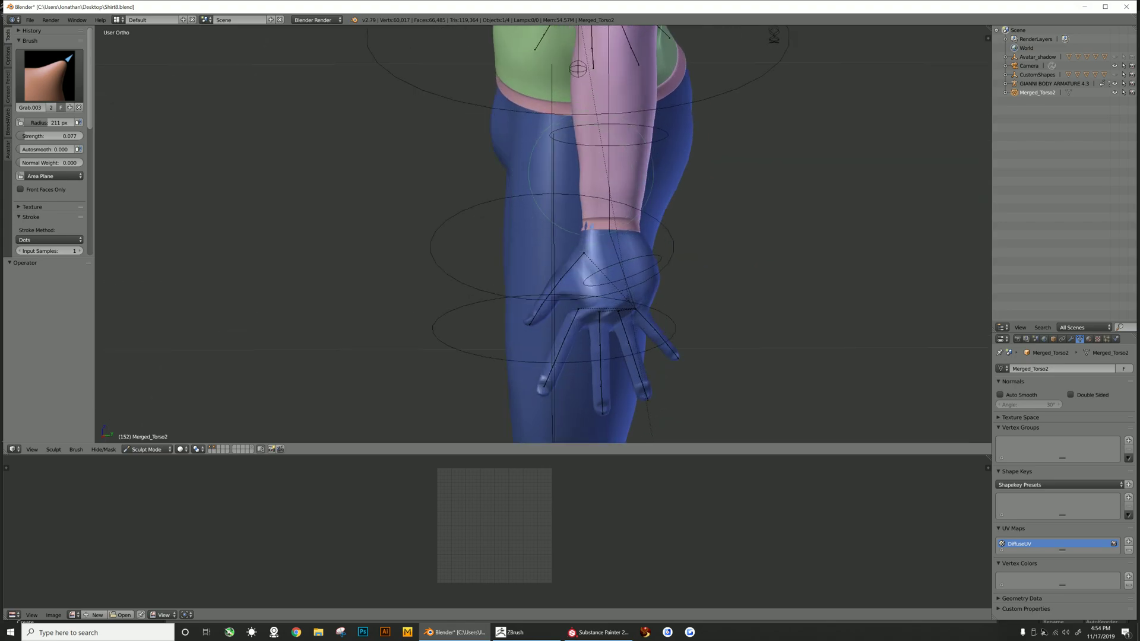
pyautogui.moveTo(602, 133); pyautogui.dragTo(601, 122)
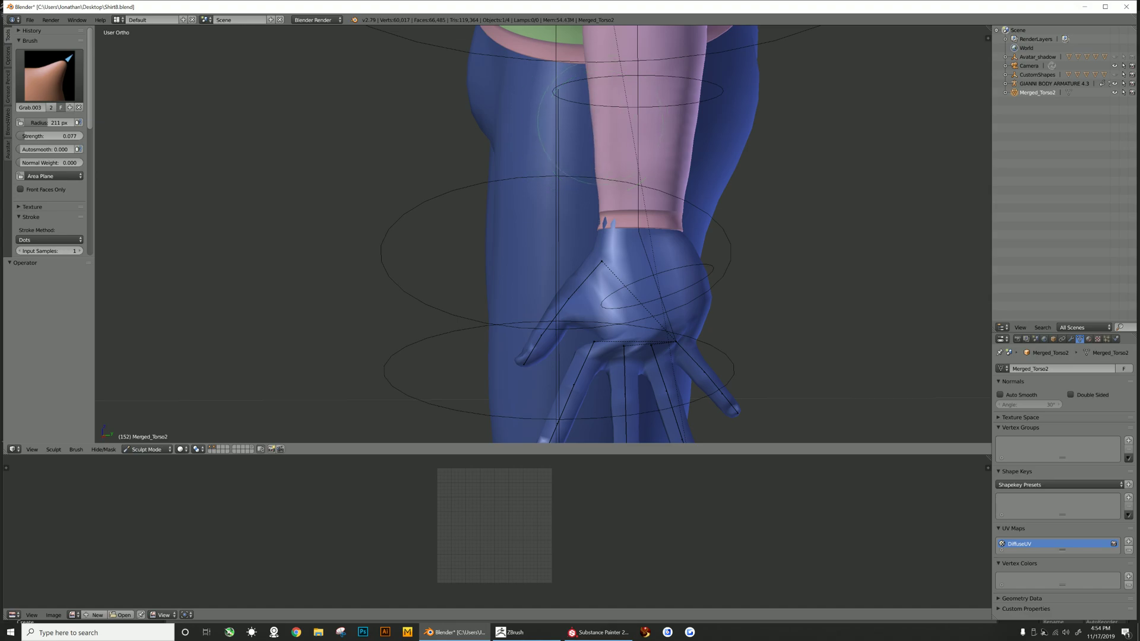
pyautogui.scroll(-4, 608, 178)
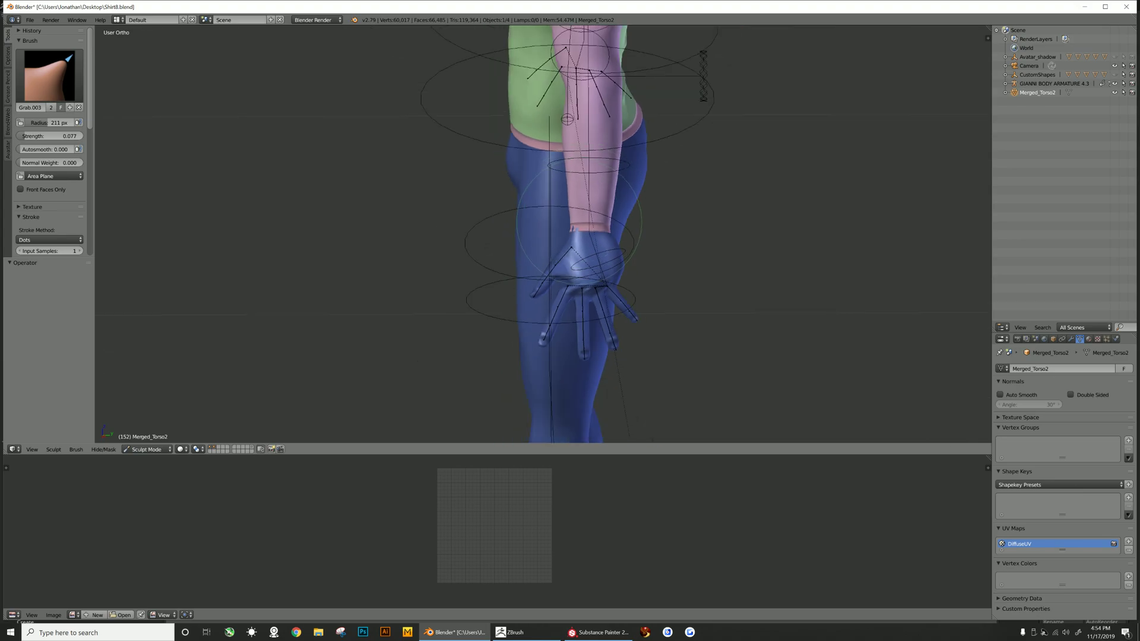
pyautogui.moveTo(579, 220); pyautogui.dragTo(567, 205)
pyautogui.scroll(3, 594, 214)
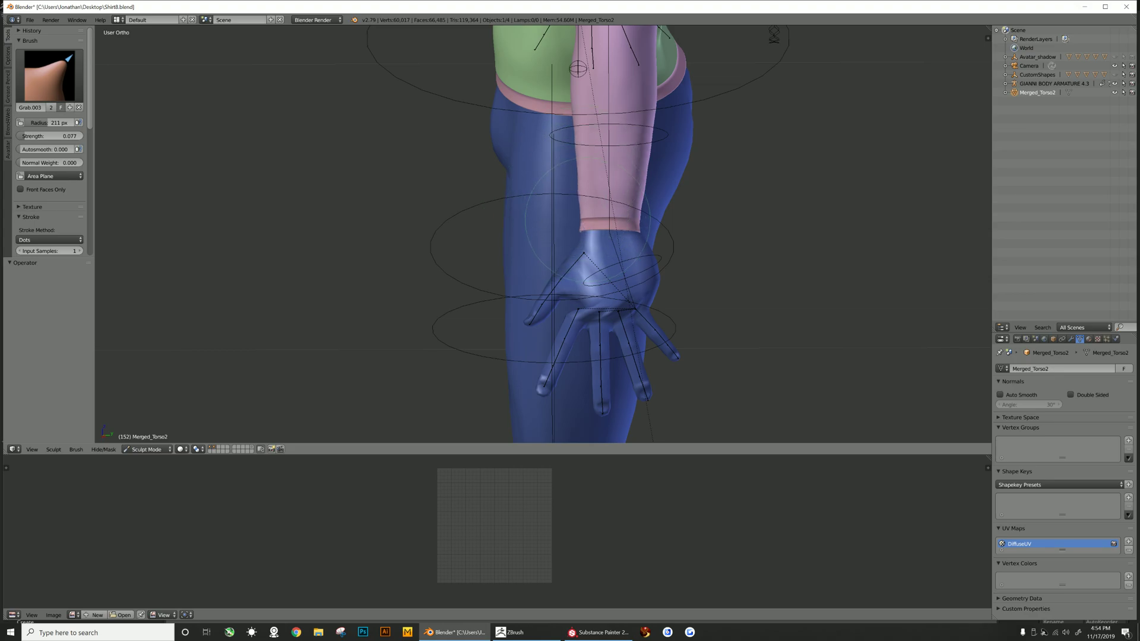
pyautogui.scroll(-1, 590, 211)
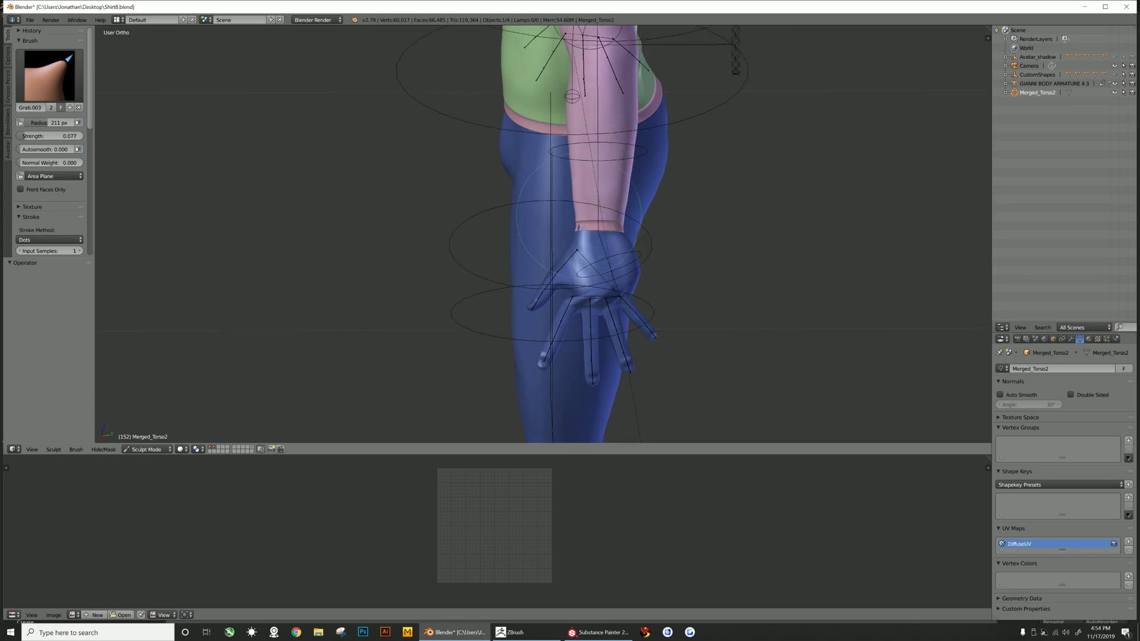
pyautogui.moveTo(580, 221); pyautogui.dragTo(552, 221)
# - Nudge the inner edge of the right sleeve above the cuff with a small Grab stroke
pyautogui.scroll(3, 538, 221)
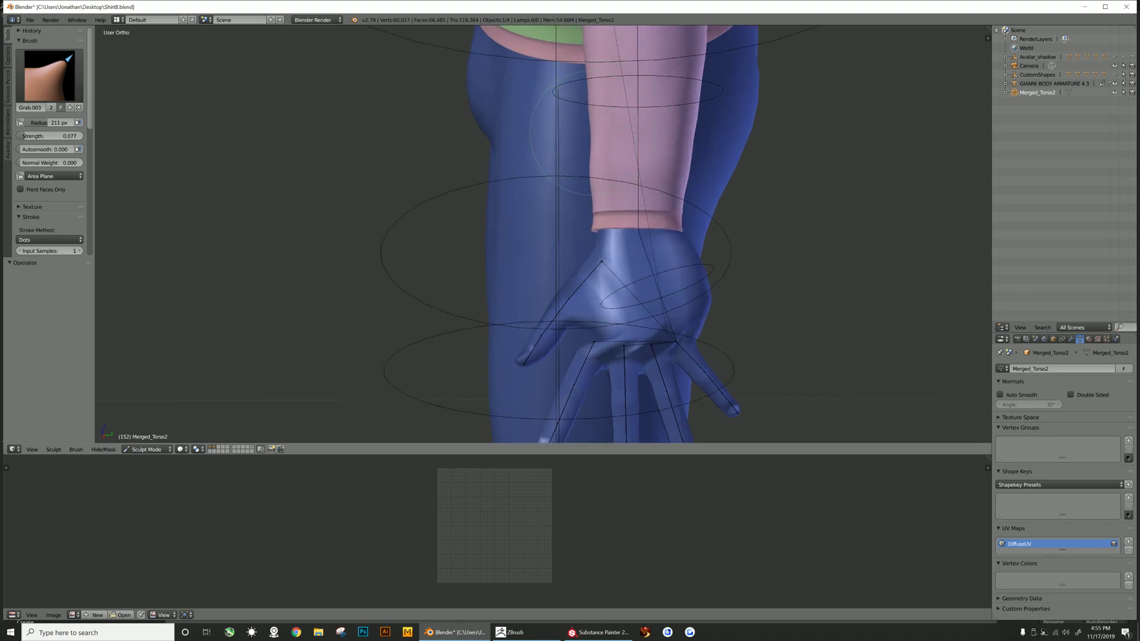
pyautogui.scroll(3, 594, 135)
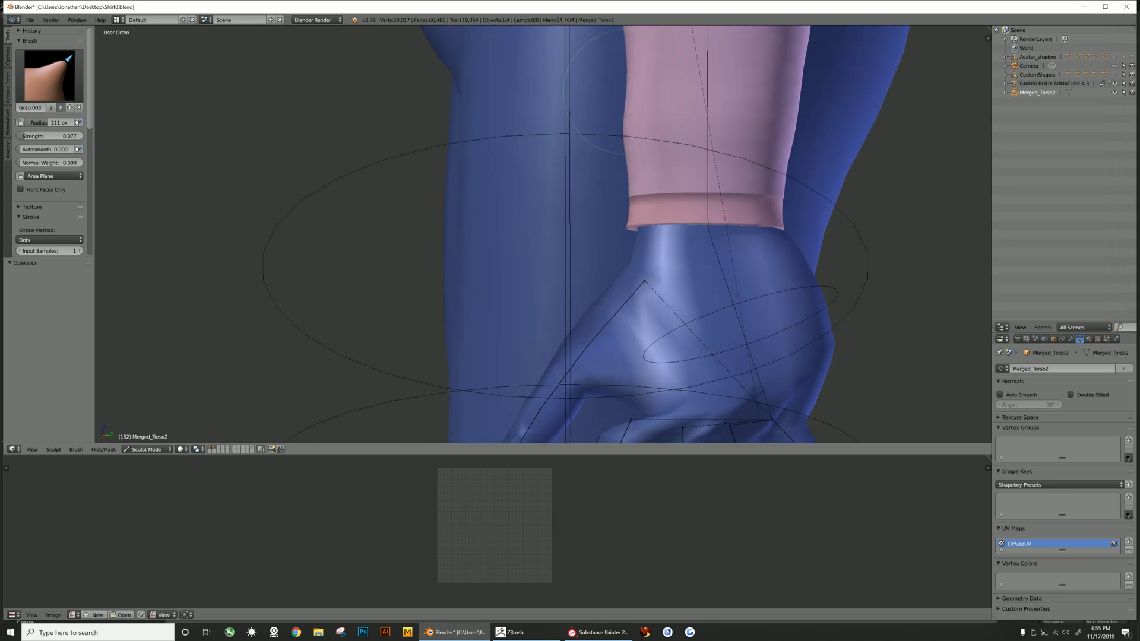
pyautogui.scroll(-2, 628, 98)
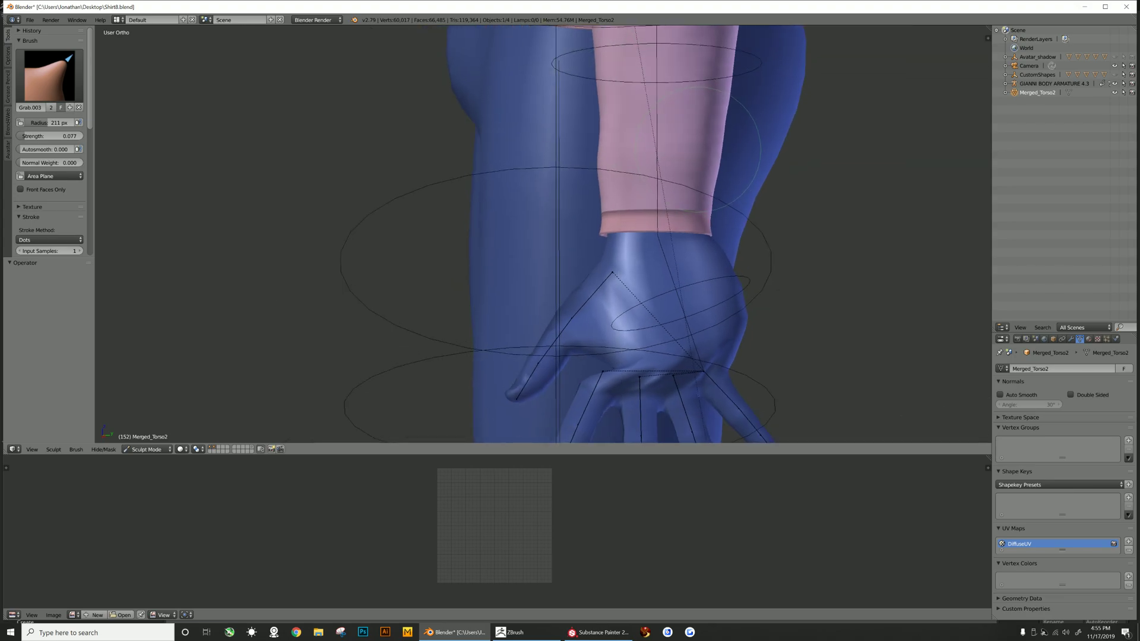
pyautogui.keyDown('shift'); pyautogui.moveTo(726, 34); pyautogui.dragTo(641, 164, button='middle'); pyautogui.keyUp('shift')
pyautogui.scroll(3, 641, 164)
pyautogui.scroll(-2, 579, 166)
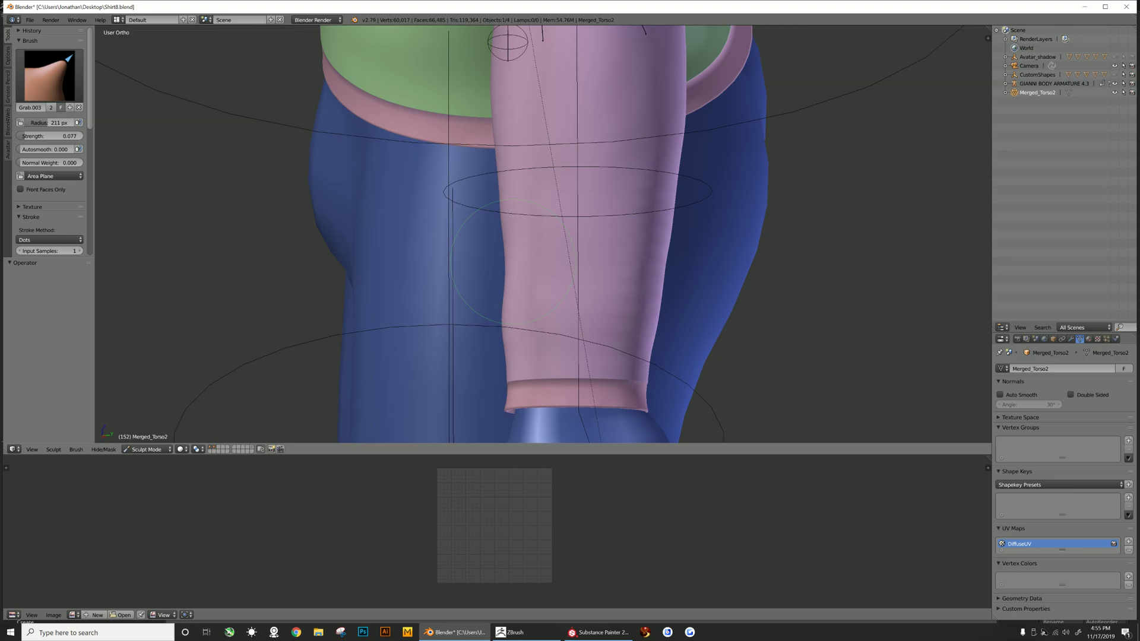
pyautogui.scroll(2, 514, 261)
pyautogui.moveTo(502, 269); pyautogui.dragTo(496, 269)
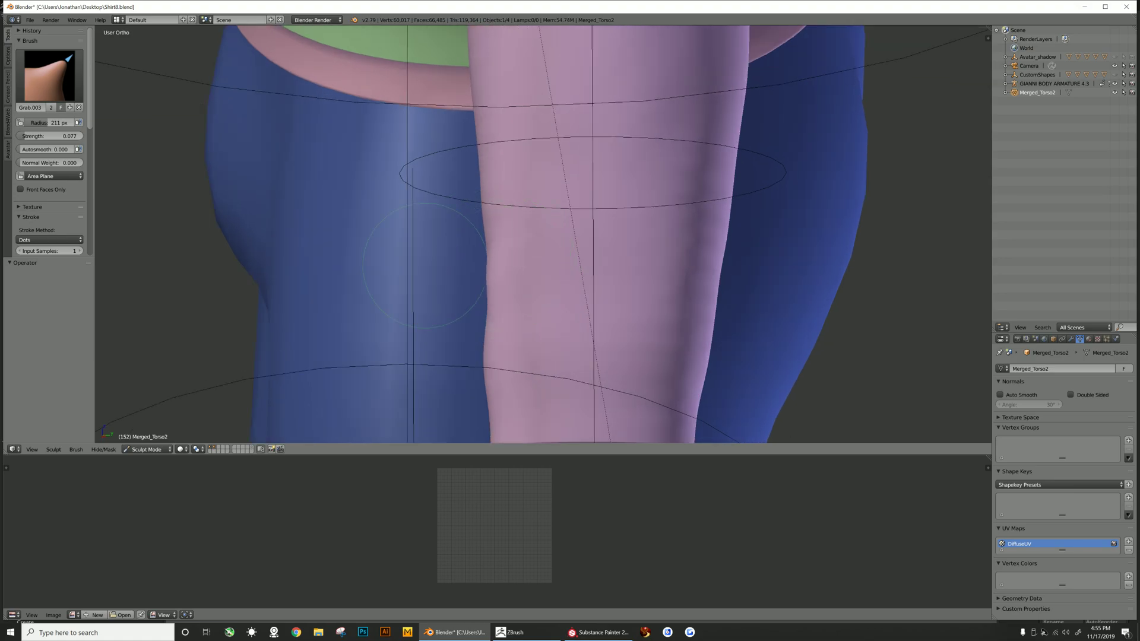
# - Grab the underside of the right cuff to cover the hand spikes poking through it
pyautogui.scroll(-3, 554, 267)
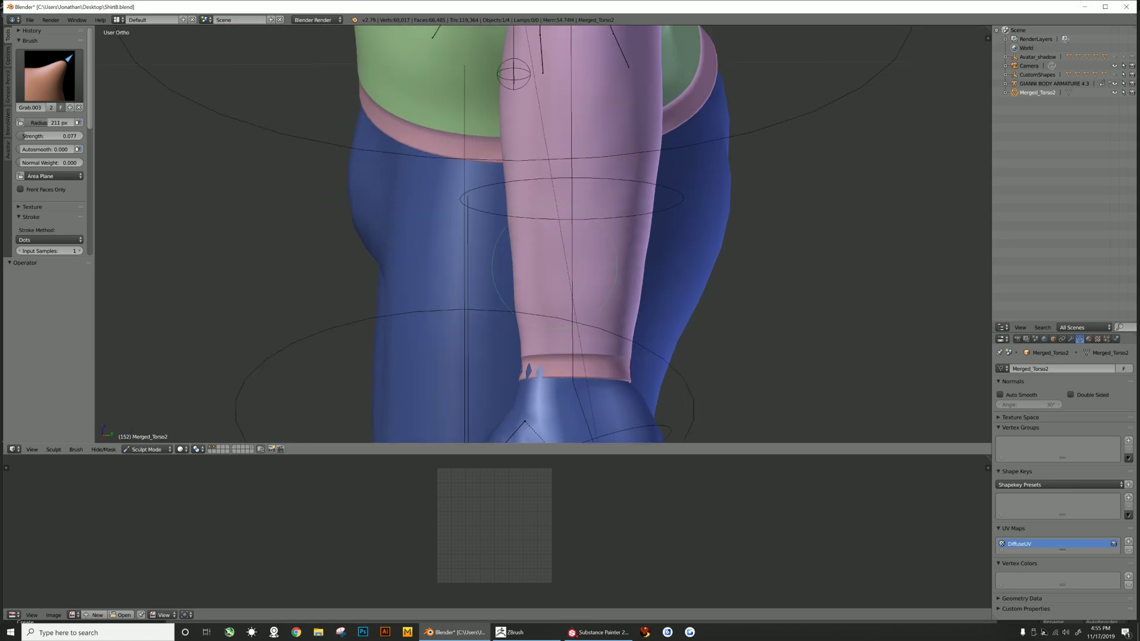
pyautogui.scroll(-2, 529, 324)
pyautogui.scroll(3, 505, 258)
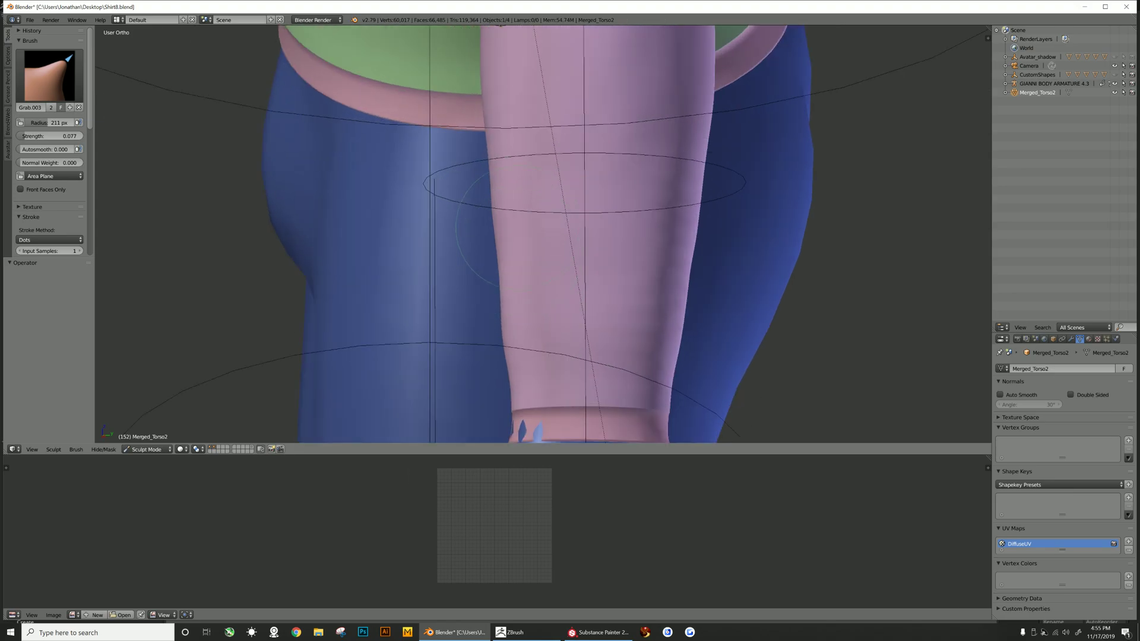
pyautogui.scroll(-1, 506, 260)
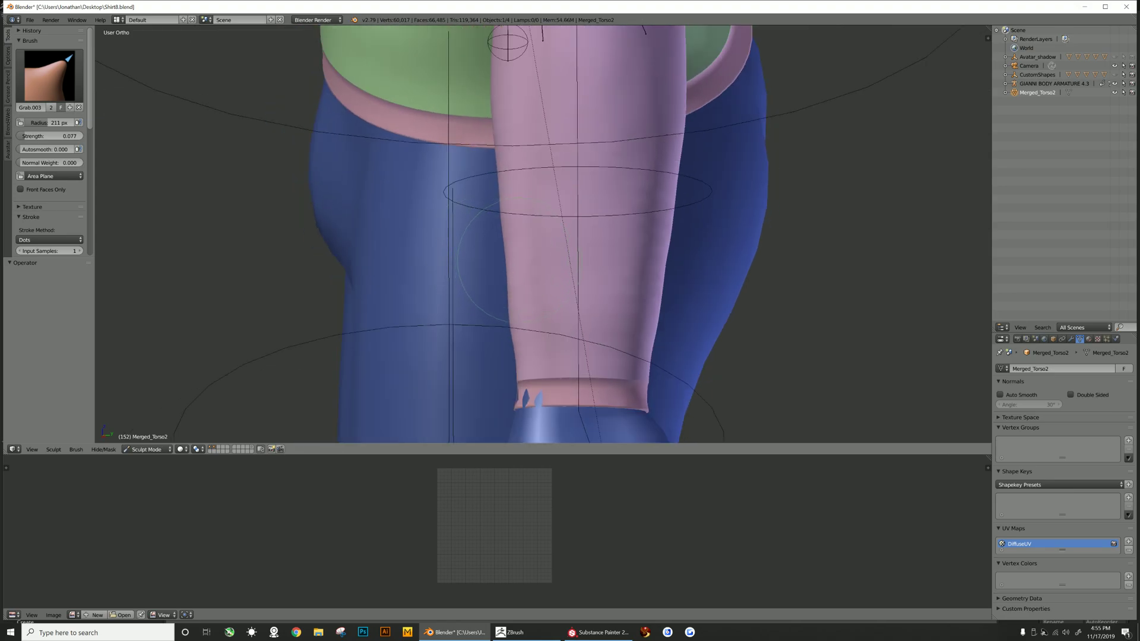
pyautogui.moveTo(520, 261); pyautogui.dragTo(516, 262, button='middle')
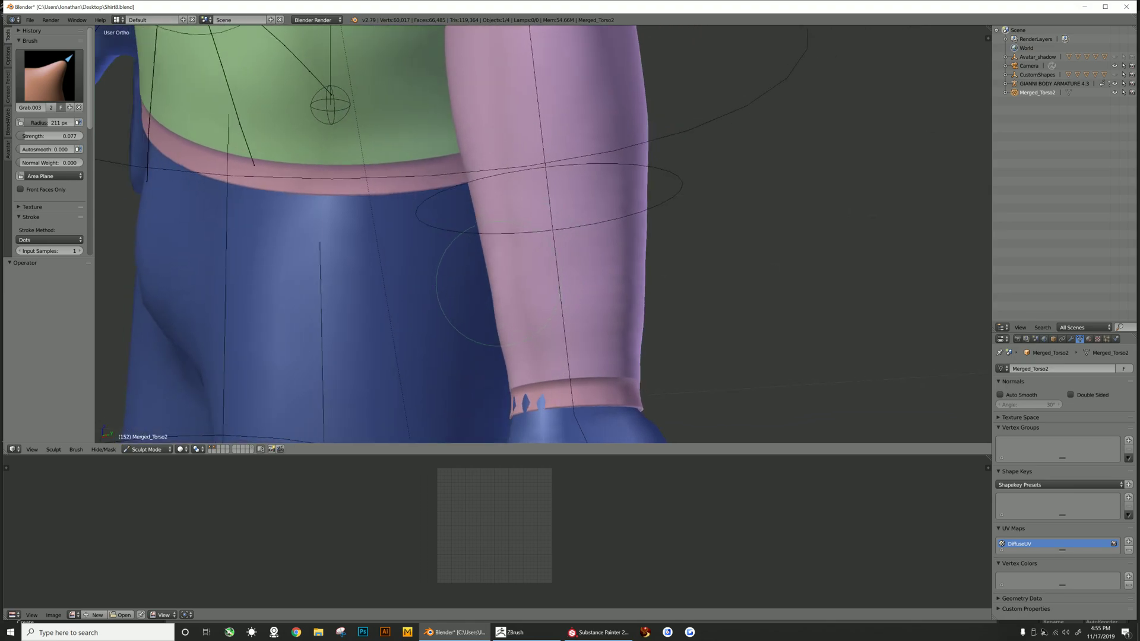
pyautogui.scroll(-3, 517, 289)
pyautogui.moveTo(538, 329)
pyautogui.mouseDown(button='middle')
pyautogui.moveTo(484, 330)
pyautogui.moveTo(538, 324)
pyautogui.mouseUp(button='middle')
pyautogui.scroll(3, 538, 318)
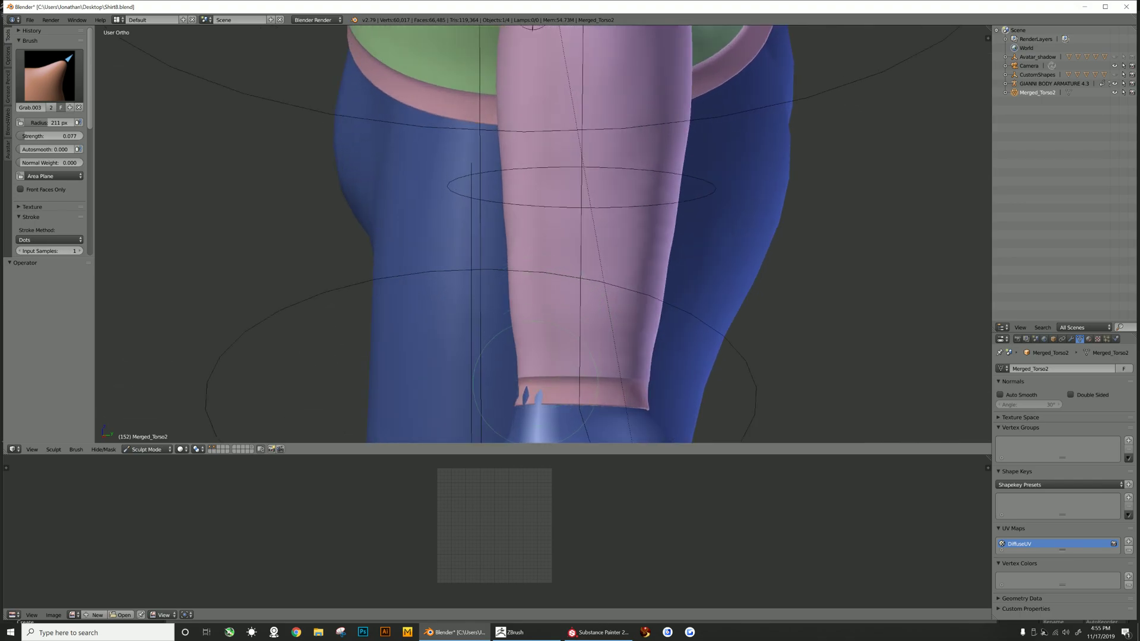
pyautogui.scroll(-1, 538, 382)
pyautogui.moveTo(539, 359); pyautogui.dragTo(538, 360)
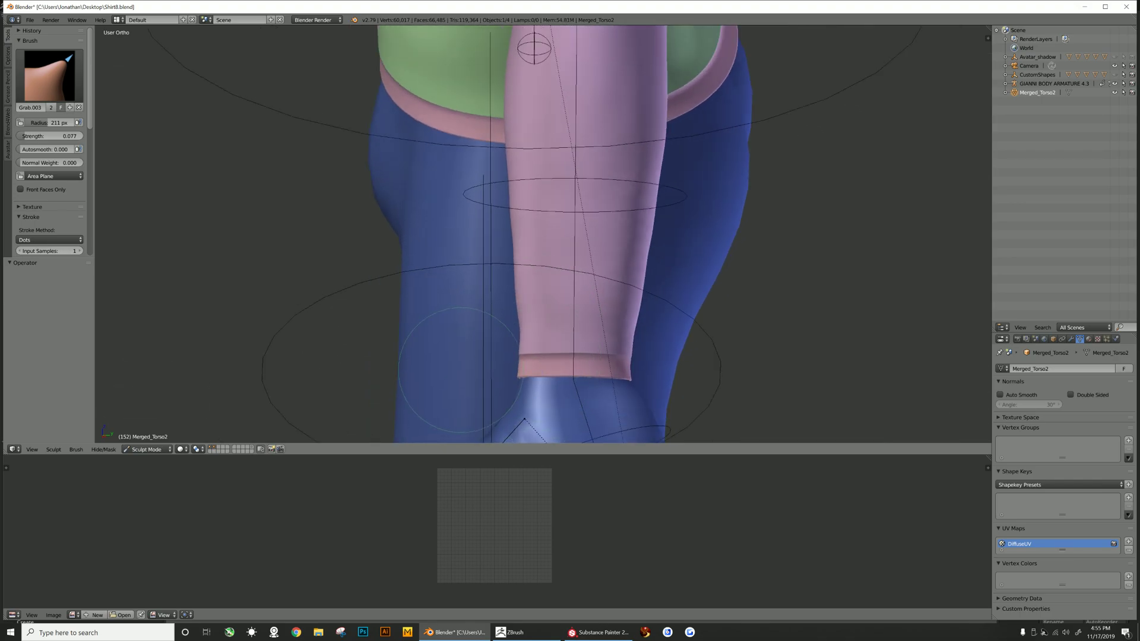
pyautogui.scroll(-1, 528, 336)
pyautogui.moveTo(530, 338); pyautogui.dragTo(528, 337)
# - Even out the right sleeve's inner side near the cuff with Grab strokes, undoing one stroke
pyautogui.moveTo(528, 335); pyautogui.dragTo(480, 306, button='middle')
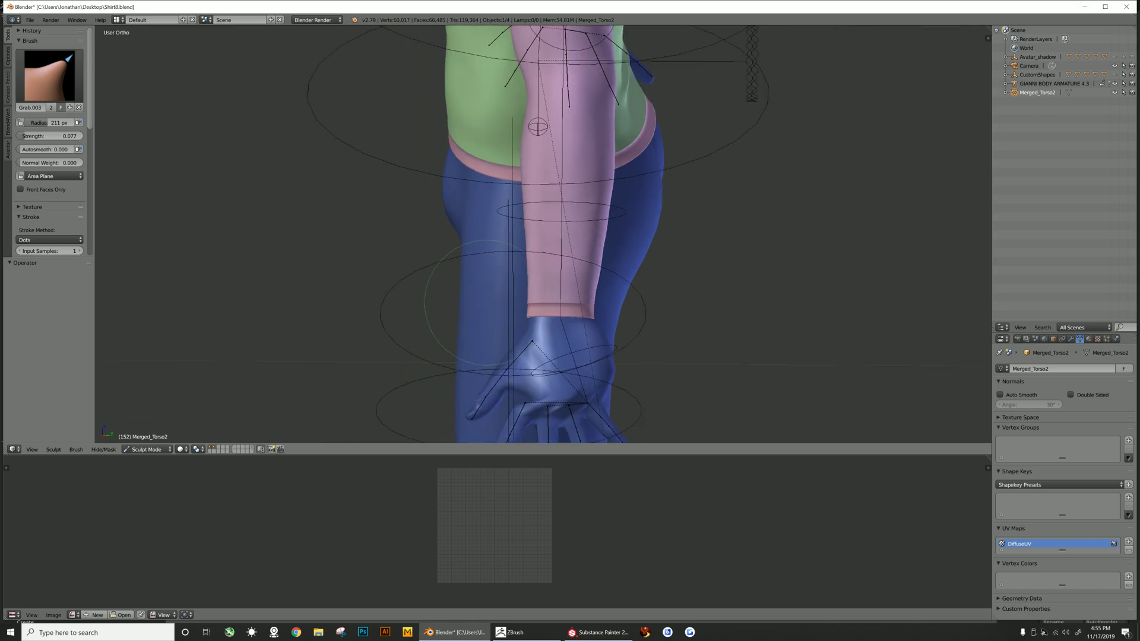
pyautogui.moveTo(529, 262); pyautogui.dragTo(516, 262)
pyautogui.hotkey('ctrl', 'z')
pyautogui.moveTo(531, 242); pyautogui.dragTo(523, 242)
pyautogui.moveTo(530, 296); pyautogui.dragTo(529, 295)
pyautogui.moveTo(530, 296)
pyautogui.mouseDown(button='middle')
pyautogui.moveTo(541, 230)
pyautogui.moveTo(591, 255)
pyautogui.moveTo(611, 242)
pyautogui.moveTo(538, 291)
pyautogui.mouseUp(button='middle')
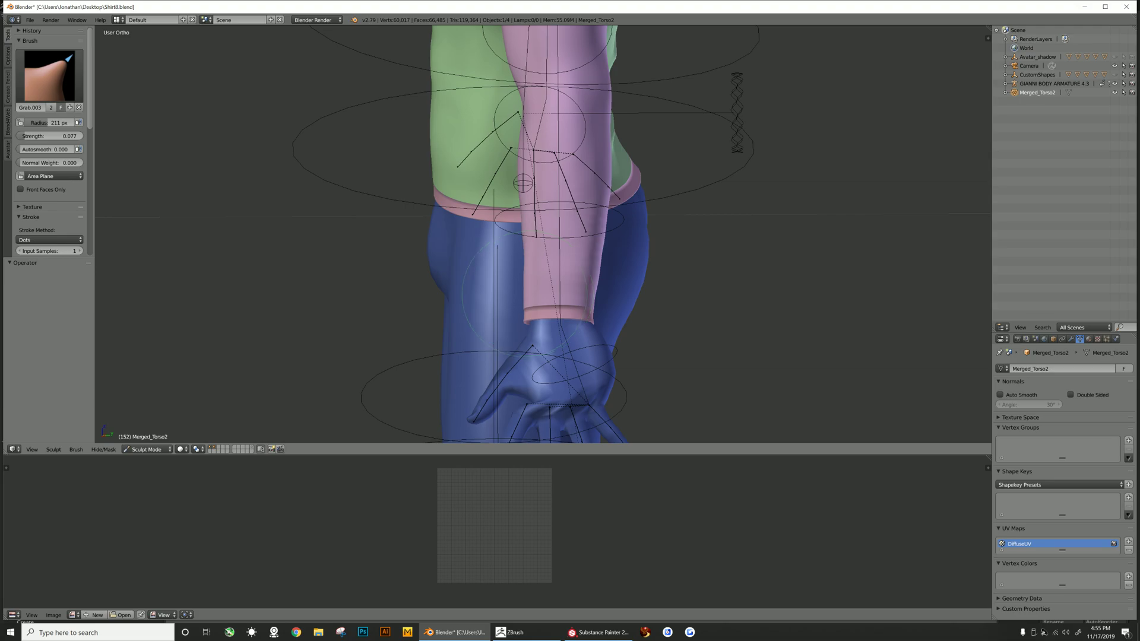
# - Adjust the shirt's bottom hem at the back of the waist with small Grab strokes
pyautogui.moveTo(570, 271); pyautogui.dragTo(503, 260, button='middle')
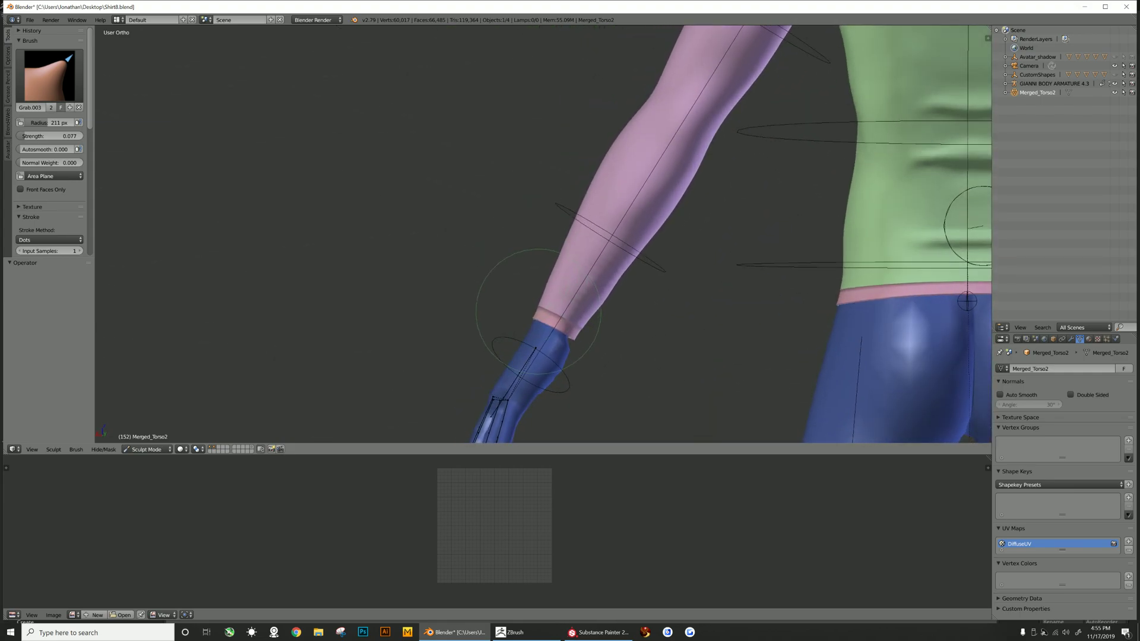
pyautogui.moveTo(564, 271); pyautogui.dragTo(674, 274, button='middle')
pyautogui.scroll(-5, 674, 275)
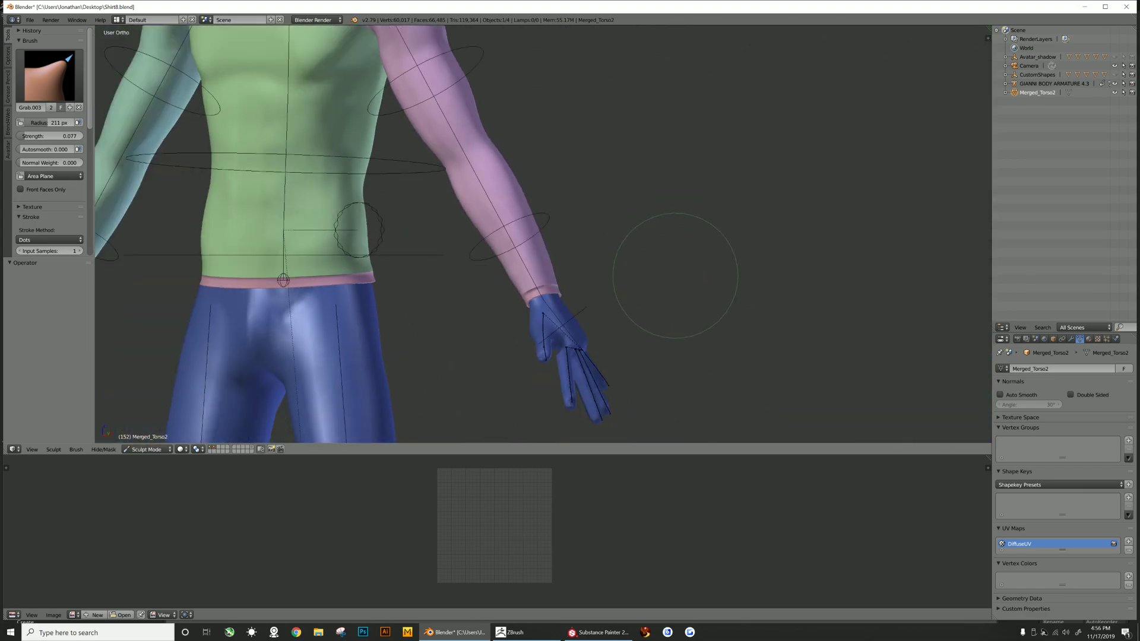
pyautogui.moveTo(489, 273); pyautogui.dragTo(506, 281, button='middle')
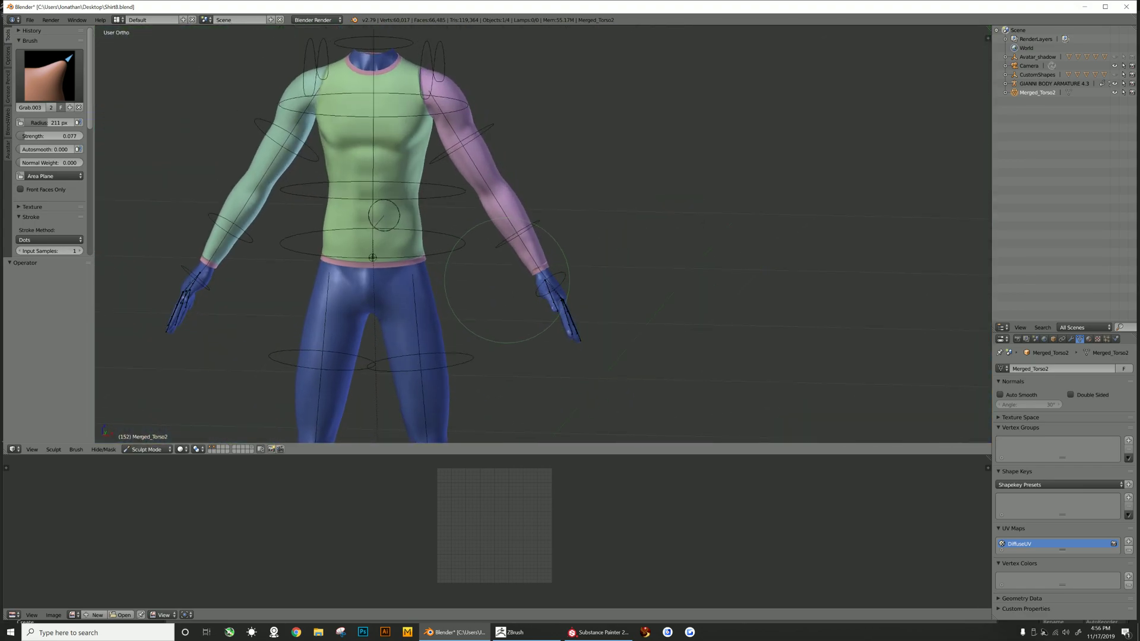
pyautogui.moveTo(384, 215); pyautogui.dragTo(445, 247, button='middle')
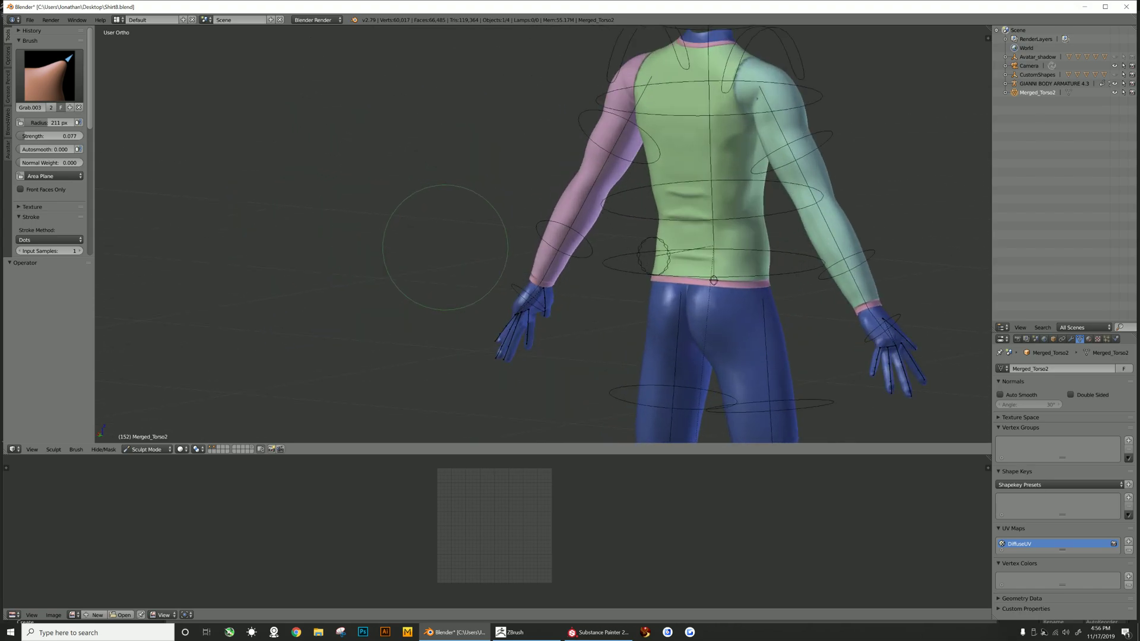
pyautogui.hotkey('shift', 'b')
pyautogui.moveTo(634, 255); pyautogui.dragTo(762, 303)
pyautogui.moveTo(692, 270); pyautogui.dragTo(720, 266, button='middle')
pyautogui.scroll(-5, 706, 272)
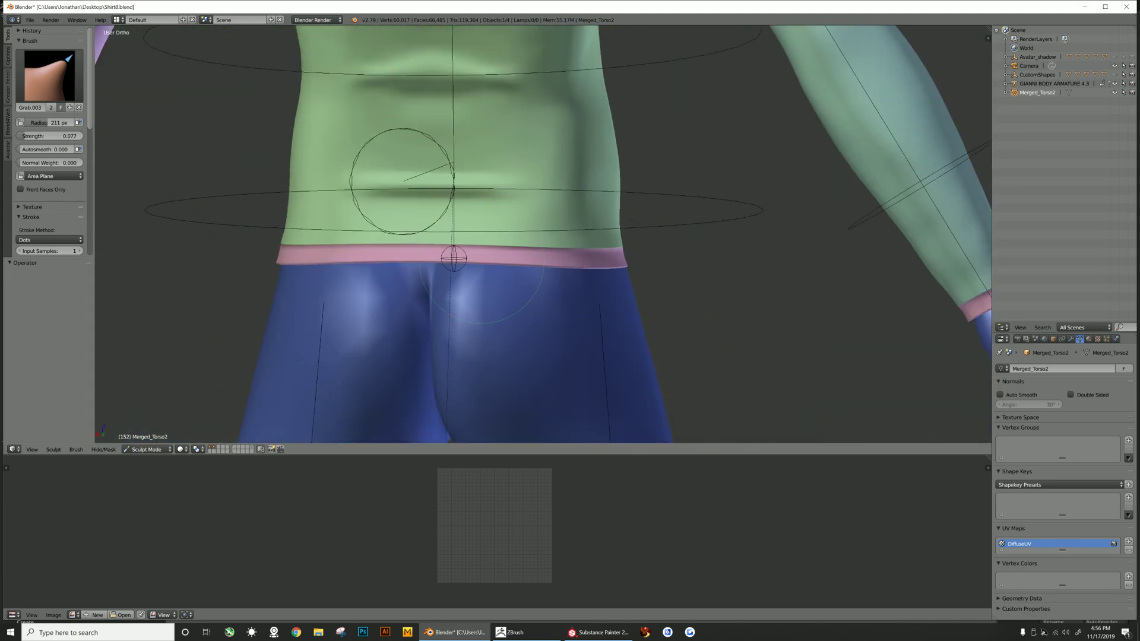
pyautogui.moveTo(482, 261); pyautogui.dragTo(489, 263, button='middle')
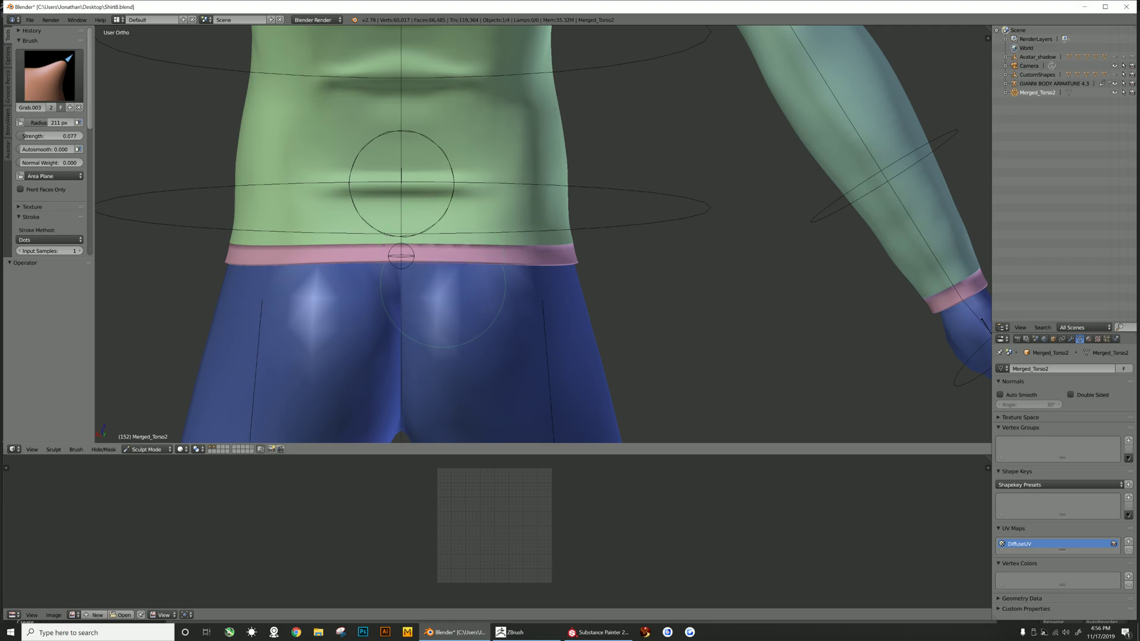
pyautogui.scroll(-2, 442, 285)
pyautogui.scroll(-1, 432, 284)
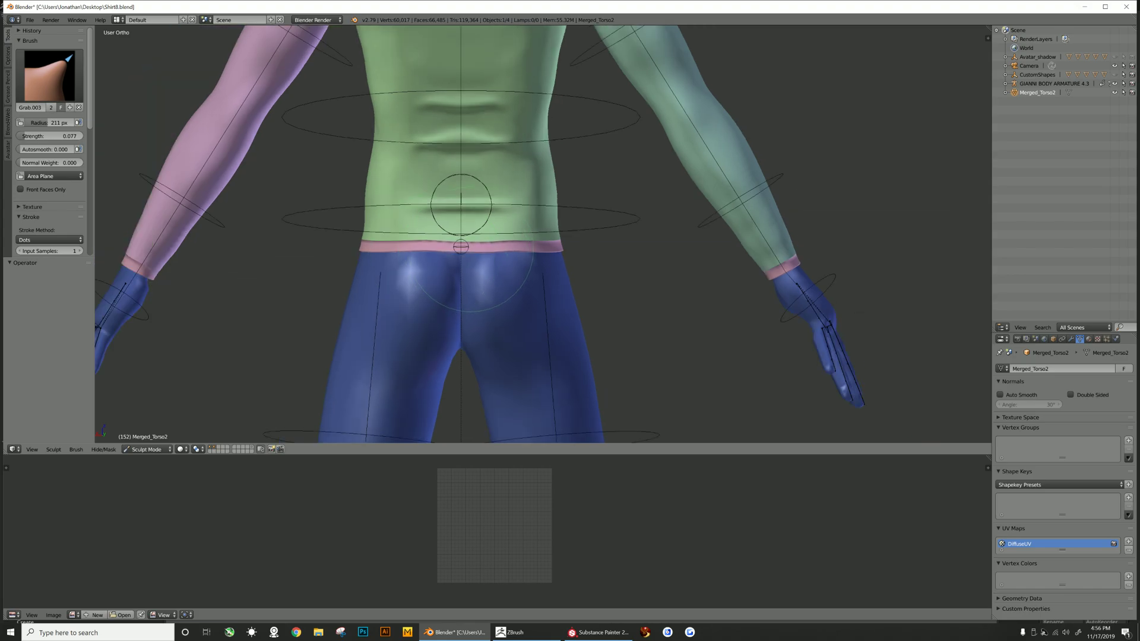
pyautogui.moveTo(472, 249); pyautogui.dragTo(472, 249)
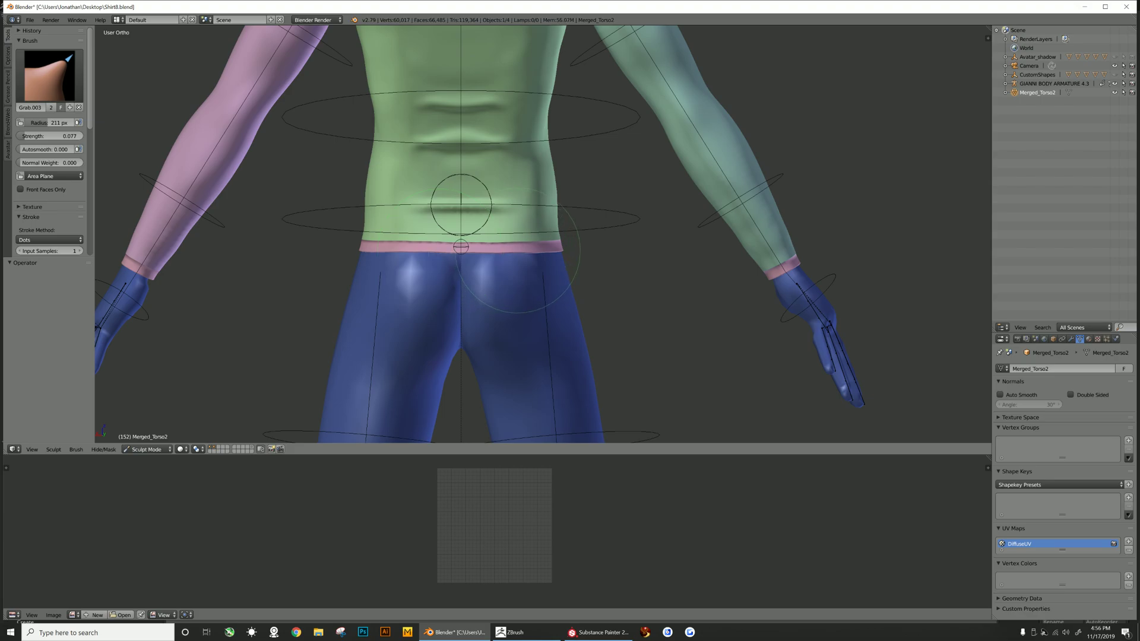
# - Pull the shirt hem at the side of the waist with a Grab stroke and switch back to Object Mode
pyautogui.moveTo(511, 256); pyautogui.dragTo(451, 264, button='middle')
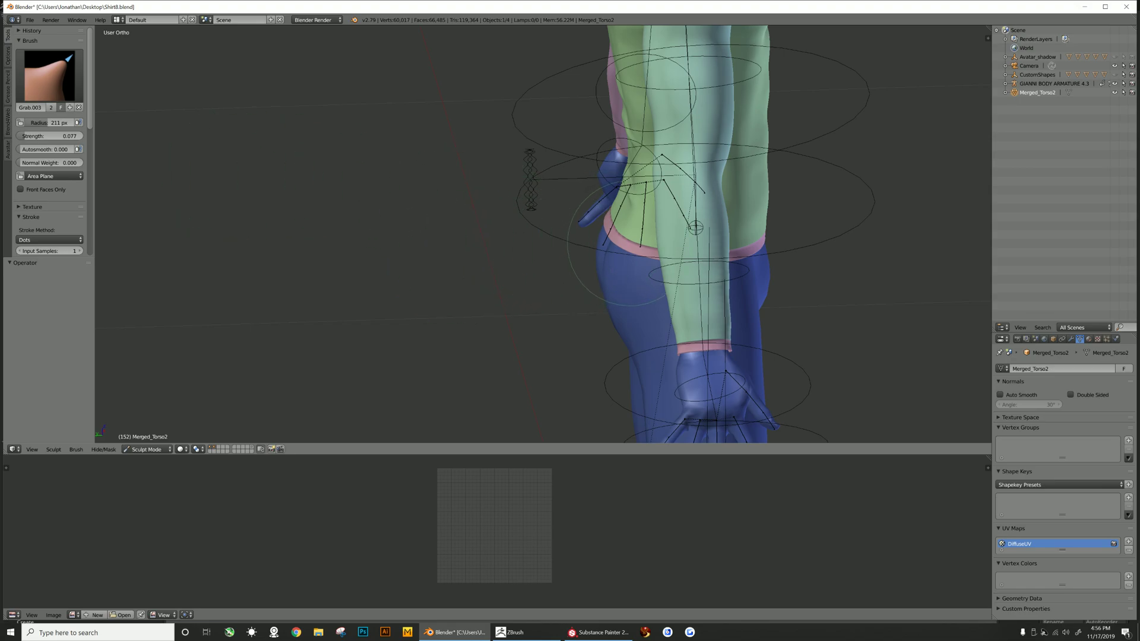
pyautogui.moveTo(629, 244)
pyautogui.mouseDown(button='middle')
pyautogui.moveTo(687, 261)
pyautogui.moveTo(707, 216)
pyautogui.moveTo(724, 203)
pyautogui.moveTo(731, 224)
pyautogui.moveTo(643, 229)
pyautogui.mouseUp(button='middle')
pyautogui.scroll(-2, 721, 232)
pyautogui.scroll(-2, 641, 229)
pyautogui.moveTo(534, 217); pyautogui.dragTo(681, 224, button='middle')
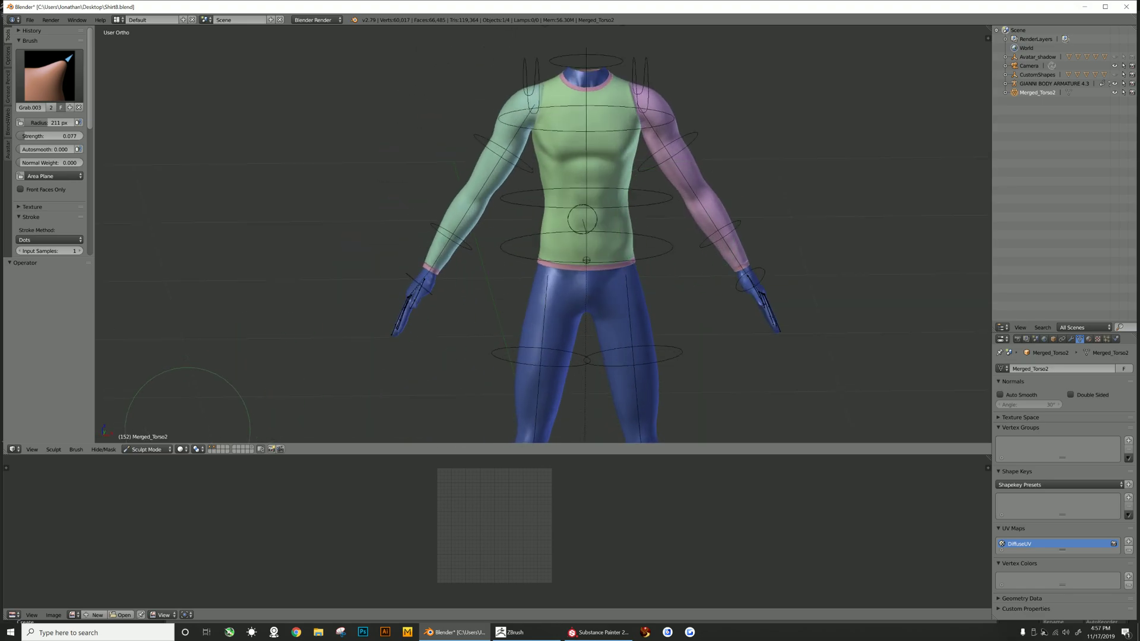
pyautogui.click(147, 449)
pyautogui.click(143, 437)
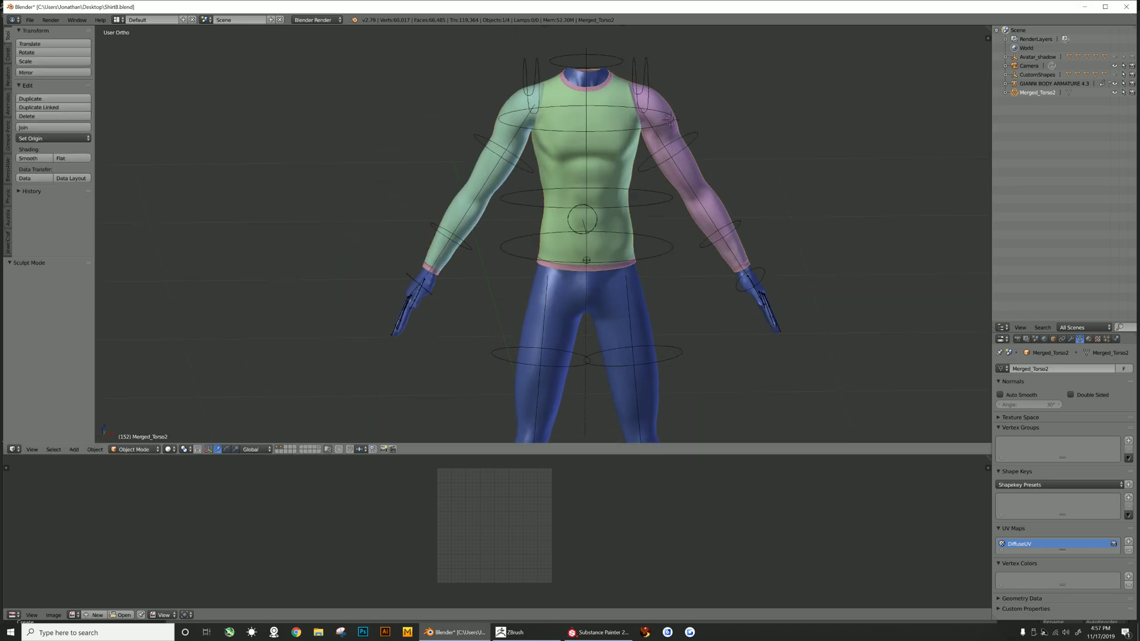
# - Select the Avastar armature, enter Pose Mode and set its bone display style to Stick
pyautogui.scroll(-2, 543, 235)
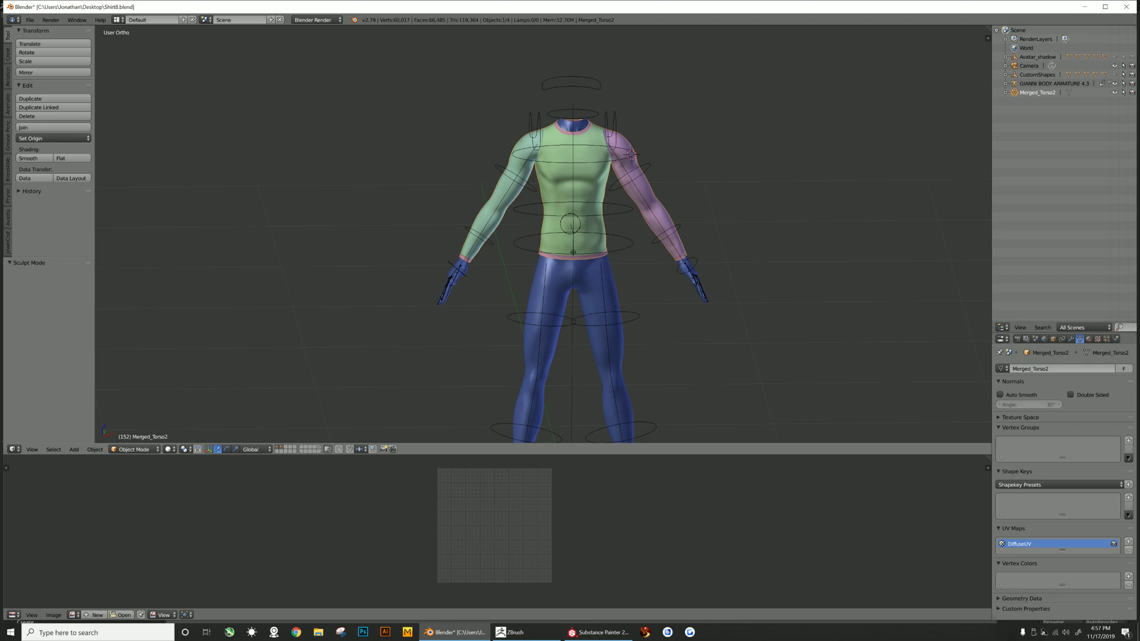
pyautogui.press('b')
pyautogui.moveTo(422, 92)
pyautogui.mouseDown()
pyautogui.moveTo(692, 278)
pyautogui.moveTo(702, 314)
pyautogui.mouseUp()
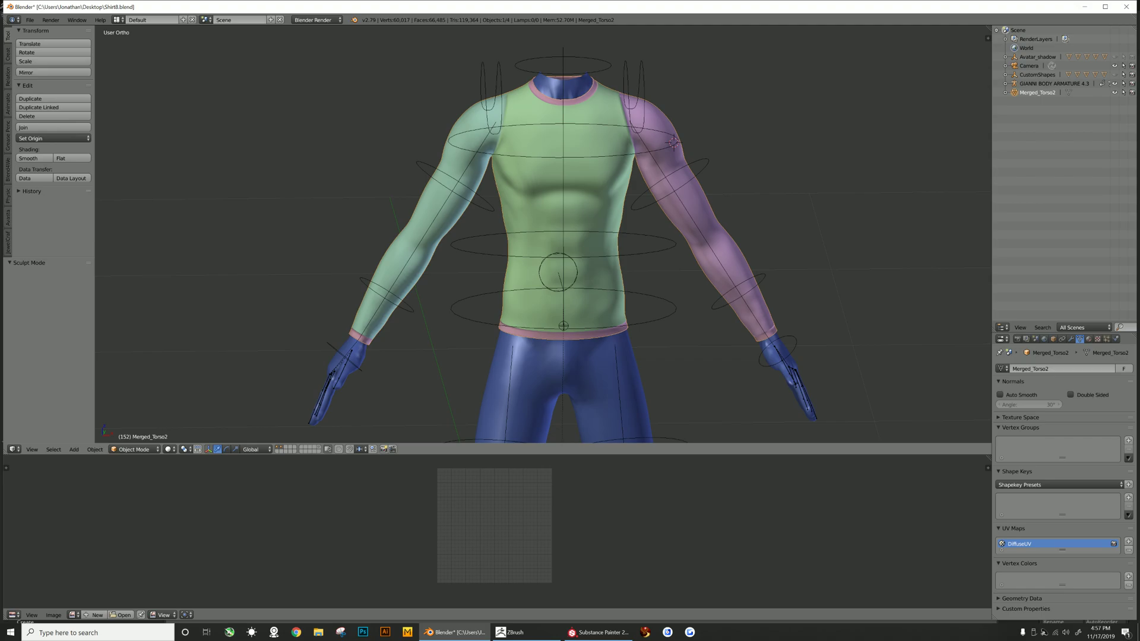
pyautogui.rightClick(675, 244)
pyautogui.click(135, 449)
pyautogui.click(135, 418)
pyautogui.click(8, 149)
pyautogui.scroll(-6, 56, 172)
pyautogui.click(45, 143)
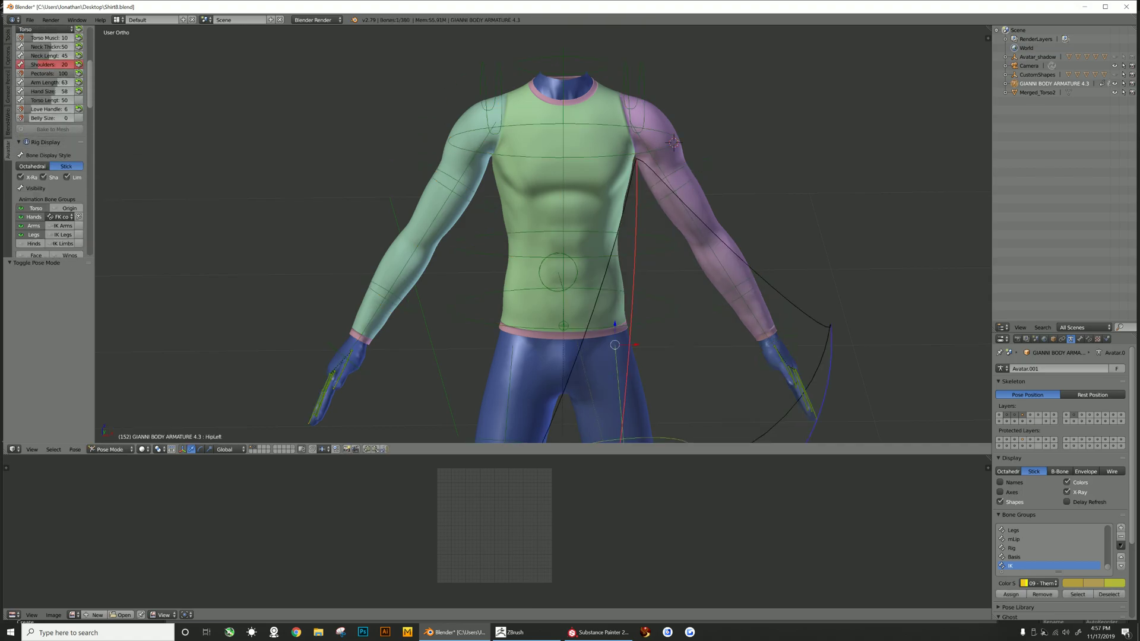
# - Toggle the armature's bone group visibility so the SL deform bones are shown instead of the animation bones
pyautogui.scroll(-2, 48, 178)
pyautogui.click(21, 184)
pyautogui.click(21, 193)
pyautogui.click(21, 202)
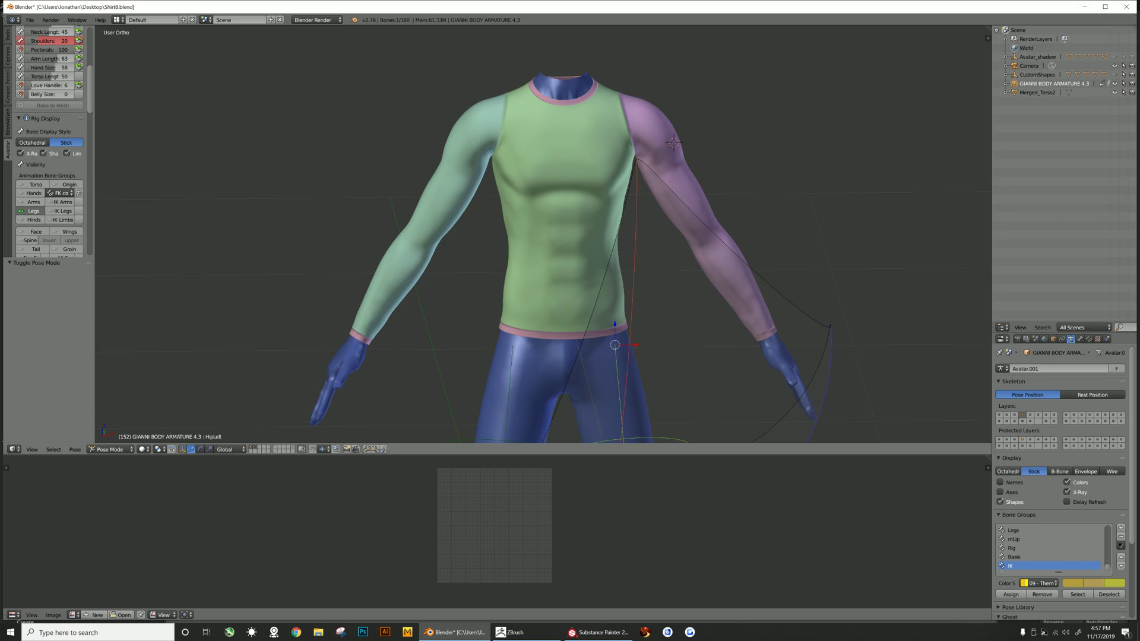
pyautogui.scroll(-4, 21, 202)
pyautogui.click(21, 173)
pyautogui.click(21, 172)
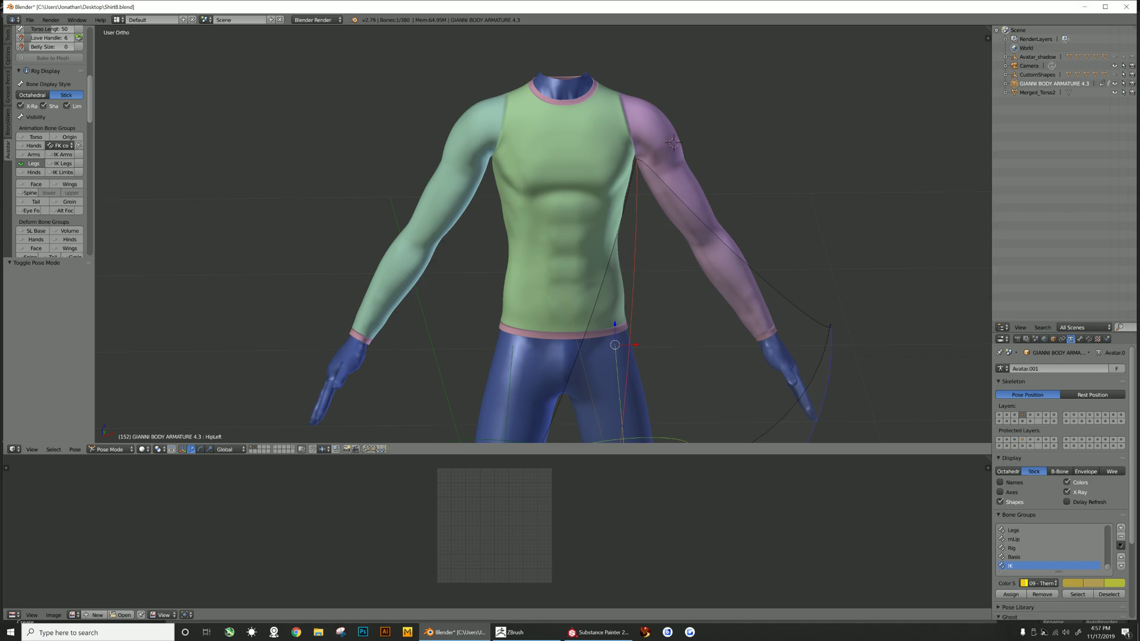
pyautogui.scroll(-4, 543, 235)
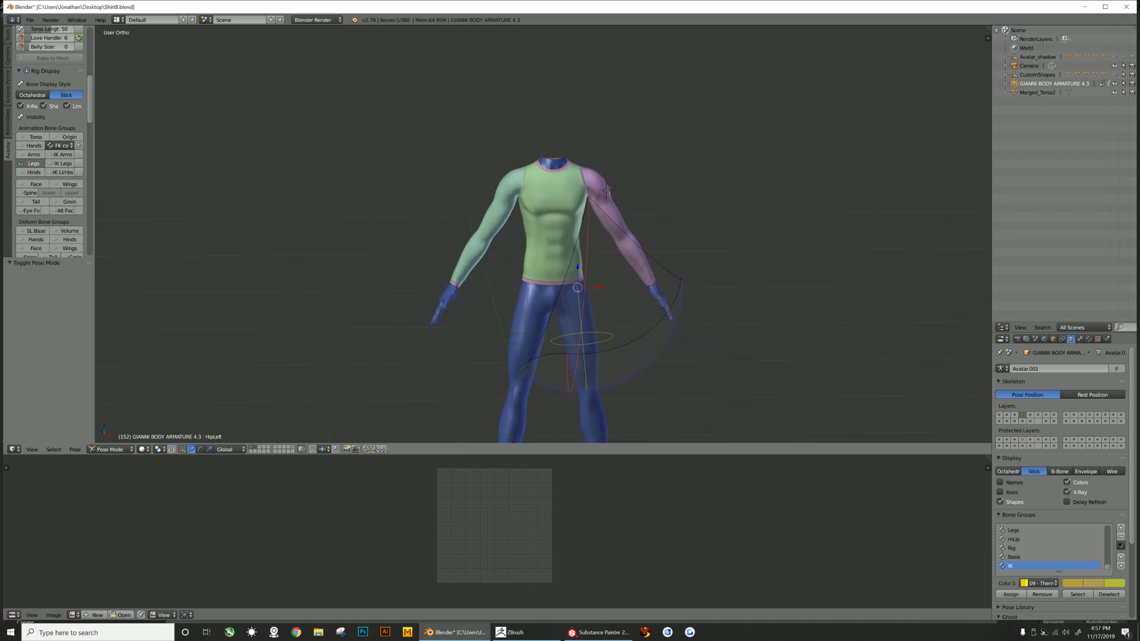
pyautogui.scroll(-4, 30, 154)
pyautogui.click(21, 183)
pyautogui.click(21, 115)
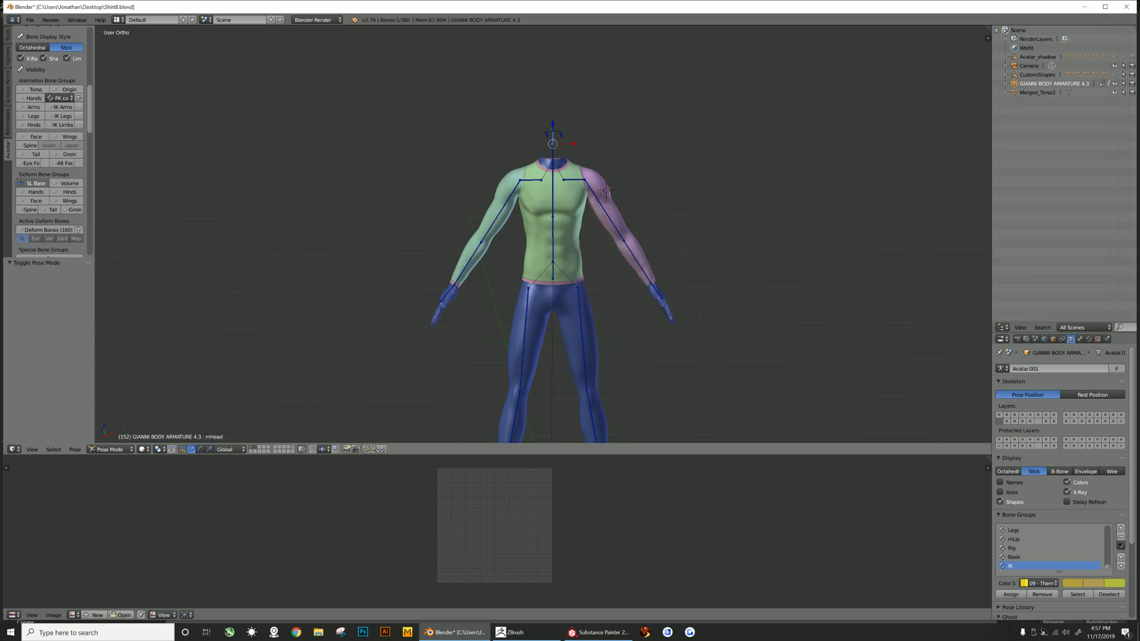
# - Select the neck bone, enable Also Avastar Meshes and apply the current pose as the rest pose
pyautogui.scroll(-10, 50, 149)
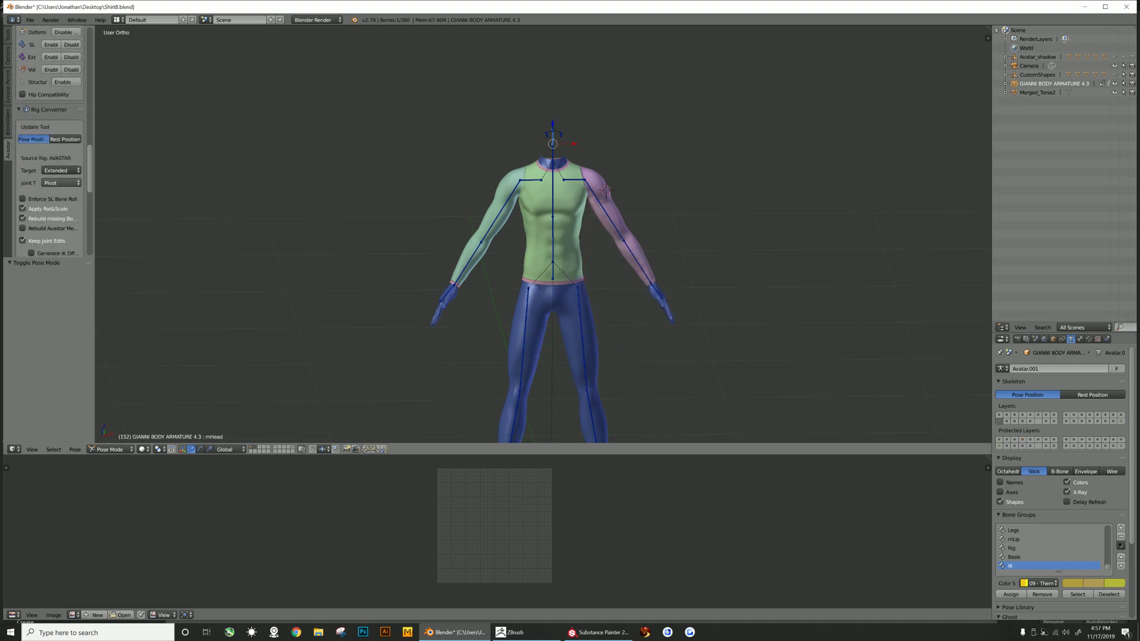
pyautogui.scroll(-8, 51, 149)
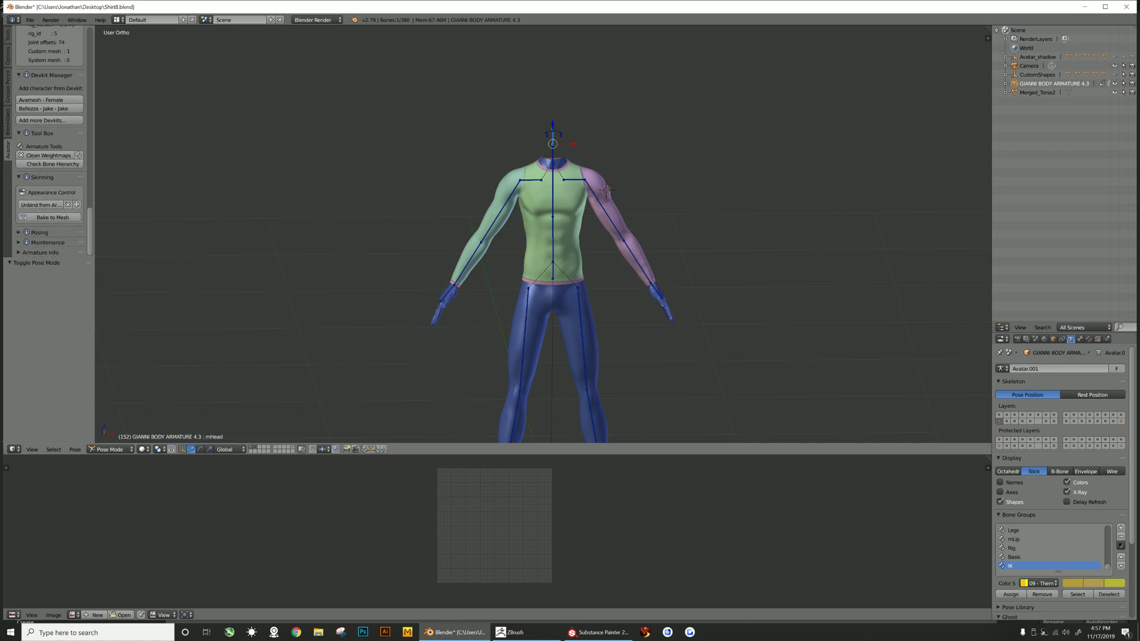
pyautogui.rightClick(553, 153)
pyautogui.scroll(1, 51, 178)
pyautogui.scroll(-12, 50, 148)
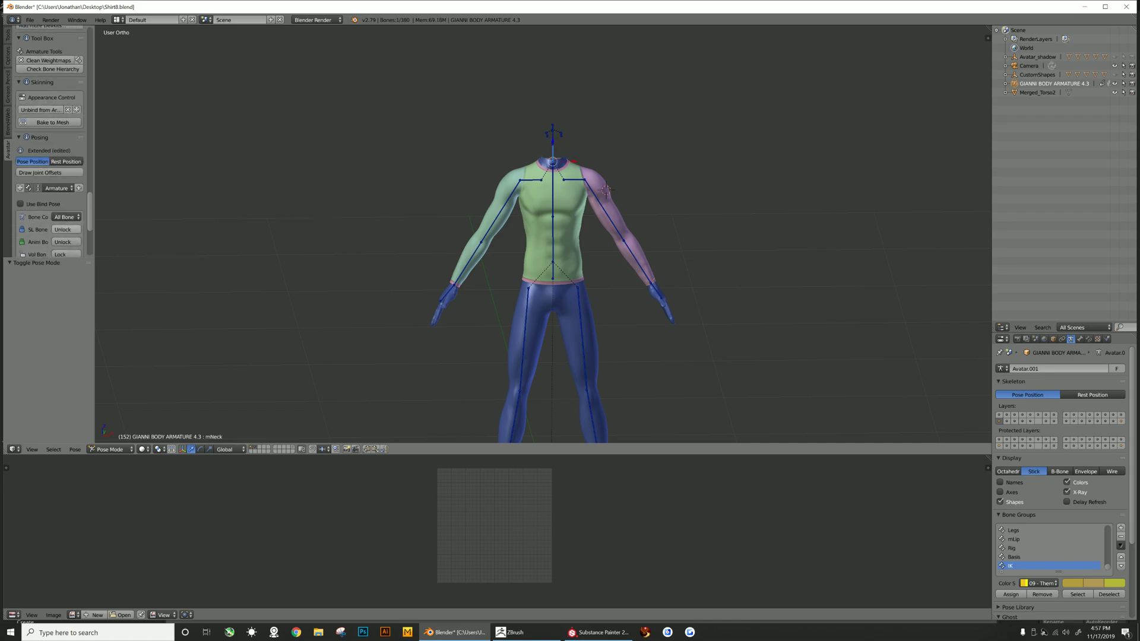
pyautogui.scroll(-1, 50, 149)
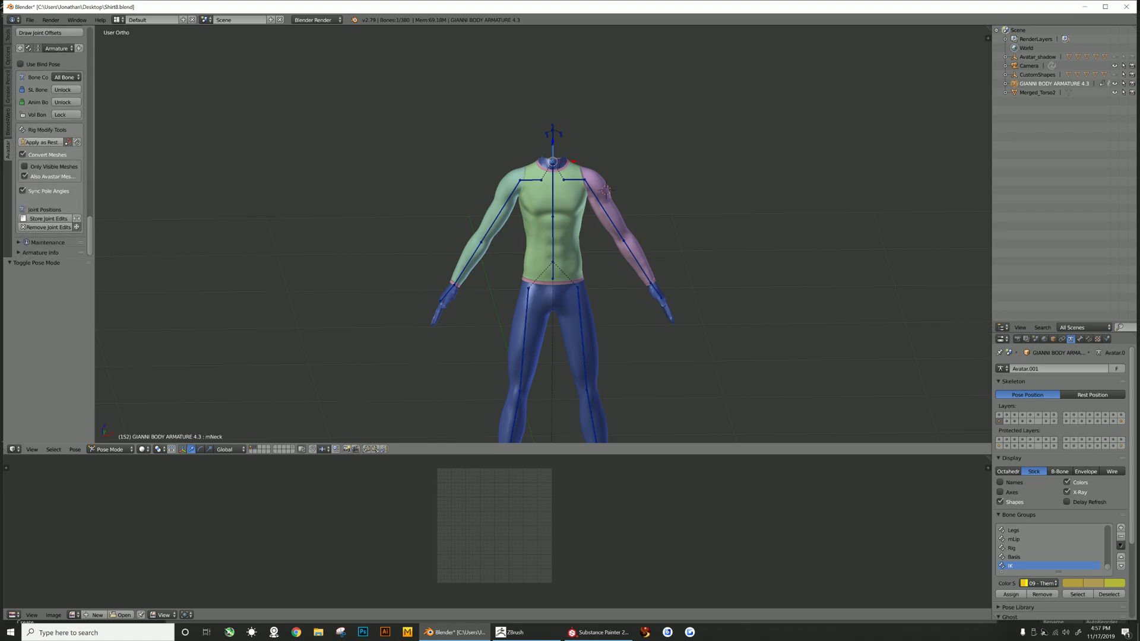
pyautogui.click(25, 177)
pyautogui.moveTo(95, 163); pyautogui.dragTo(131, 163)
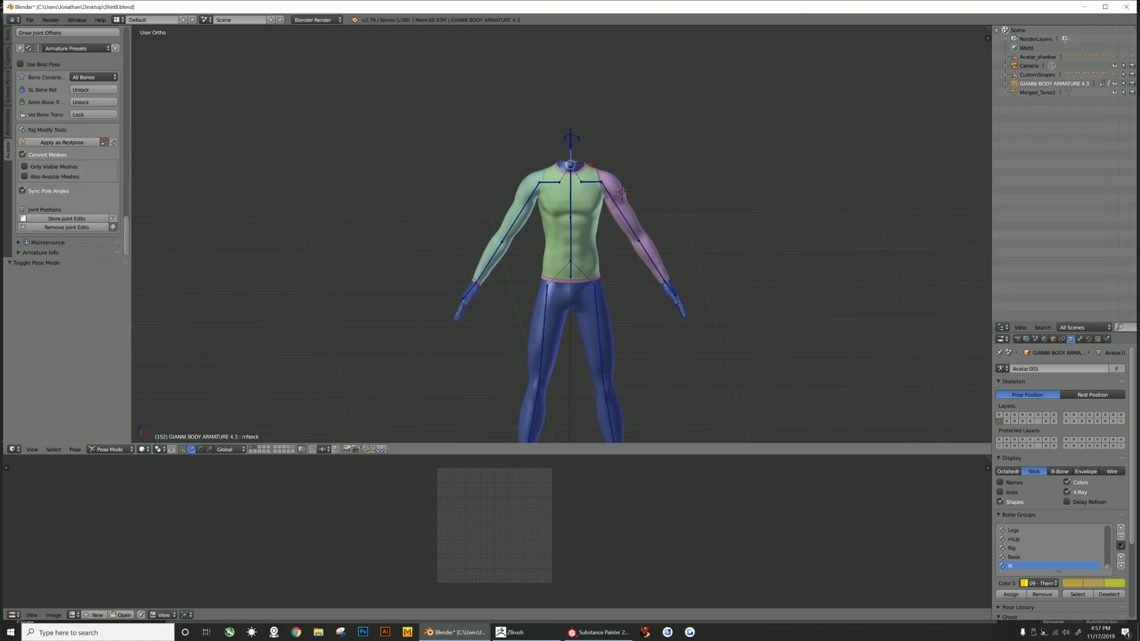
pyautogui.click(62, 143)
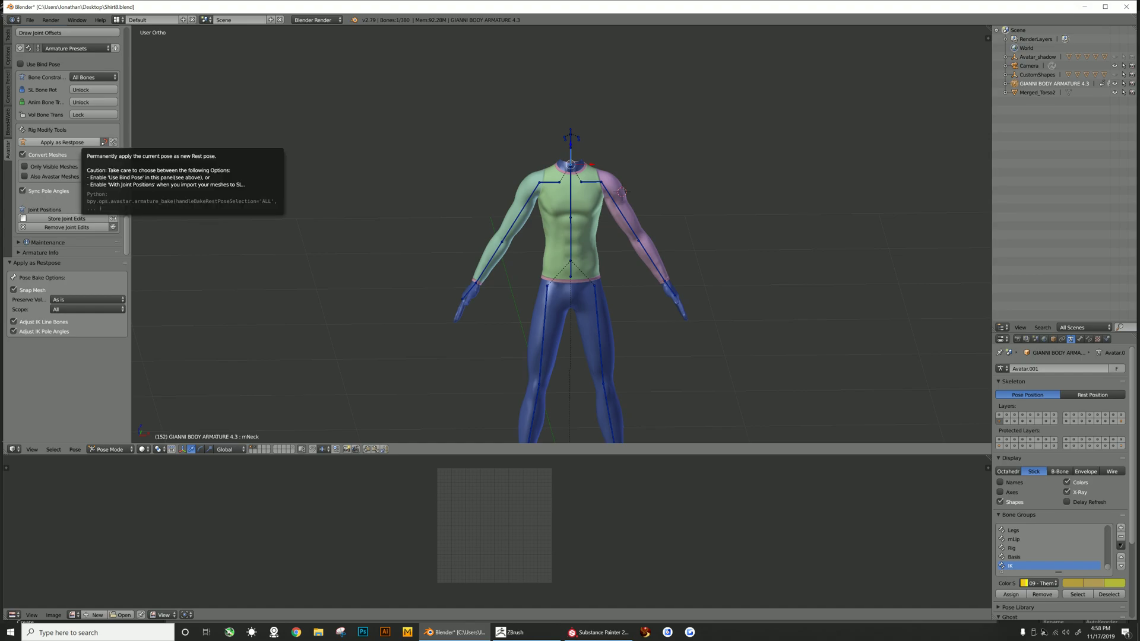
# - Set the rest-pose operation's Preserve Volume to As is, toggle Also Avastar Meshes and apply as rest pose again
pyautogui.click(87, 299)
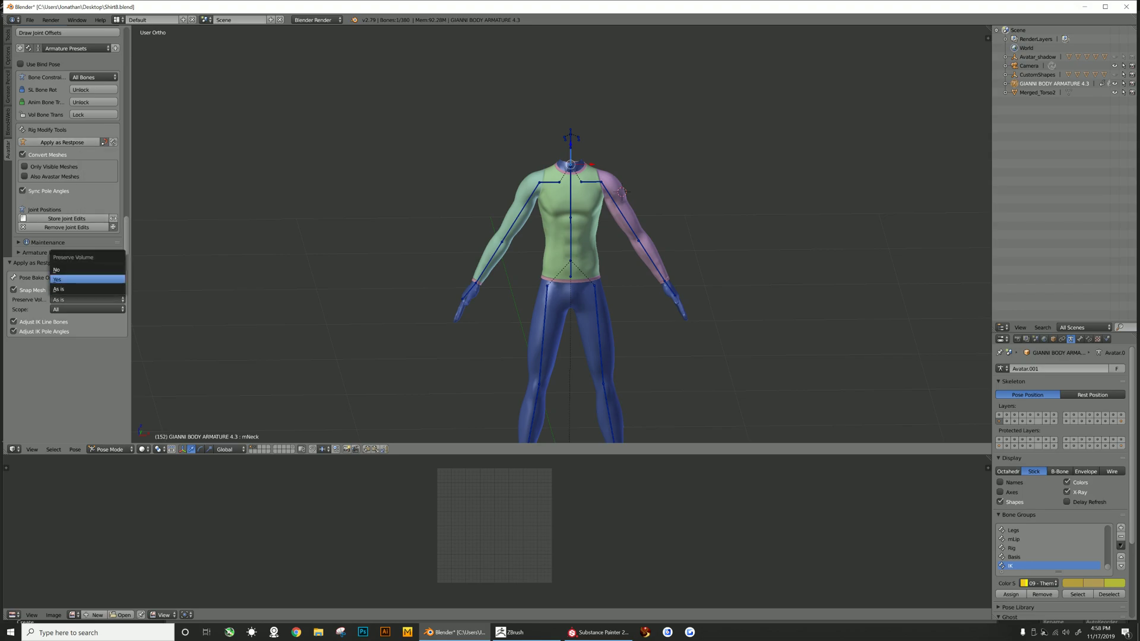
pyautogui.click(60, 279)
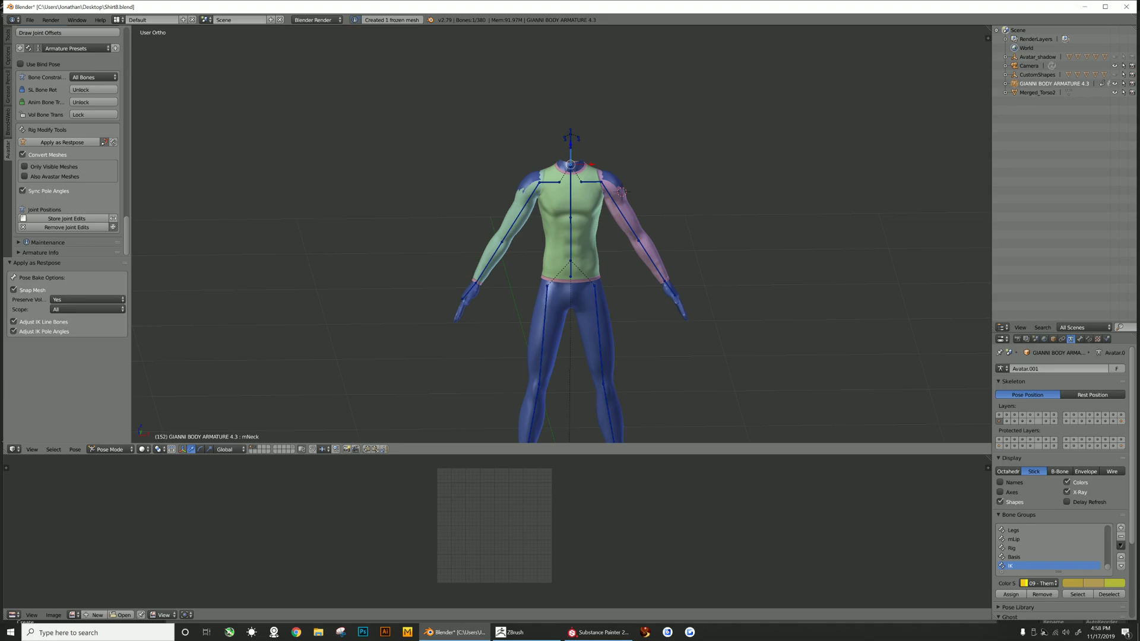
pyautogui.click(87, 299)
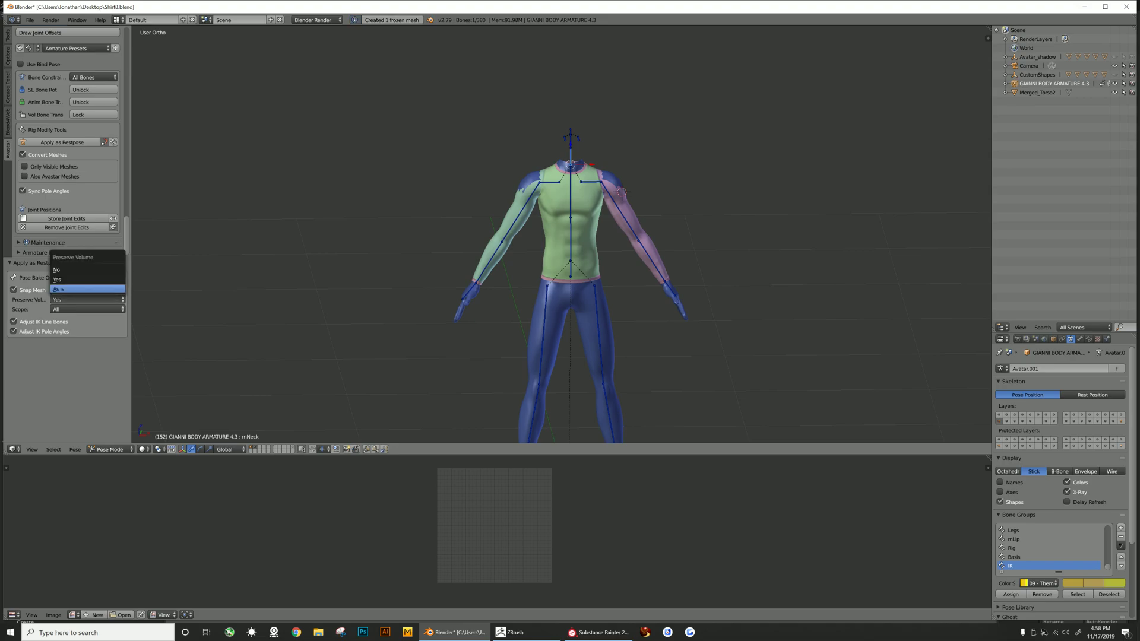
pyautogui.click(60, 290)
pyautogui.click(25, 176)
pyautogui.click(25, 177)
pyautogui.click(62, 142)
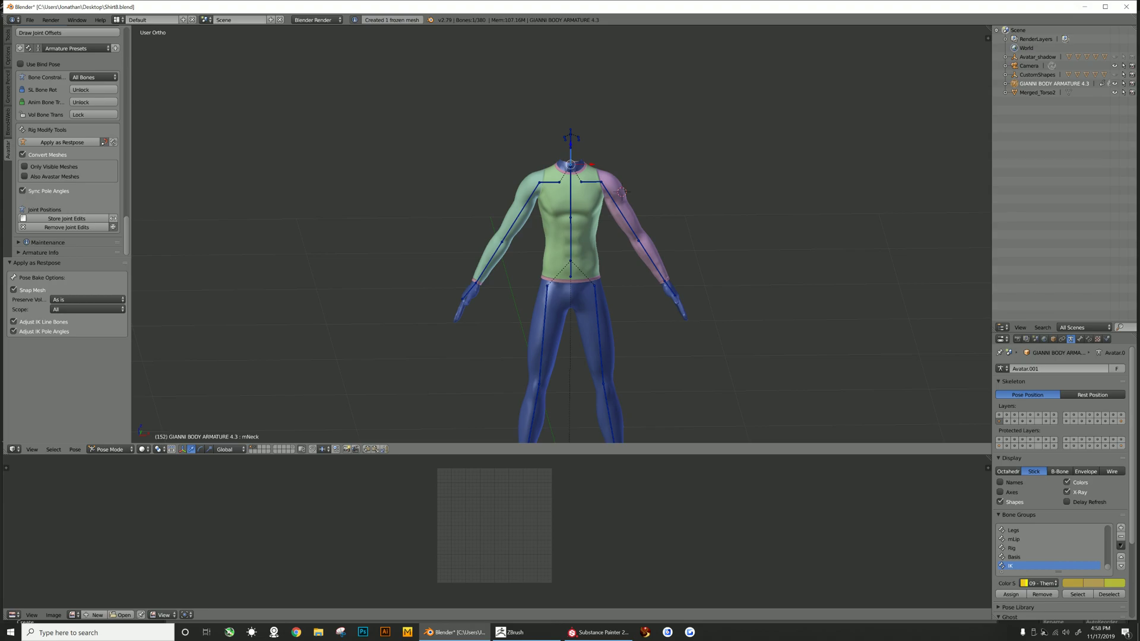
# - Return the armature to Object Mode and bind the shirt mesh to it with weights from Meshes
pyautogui.rightClick(557, 231)
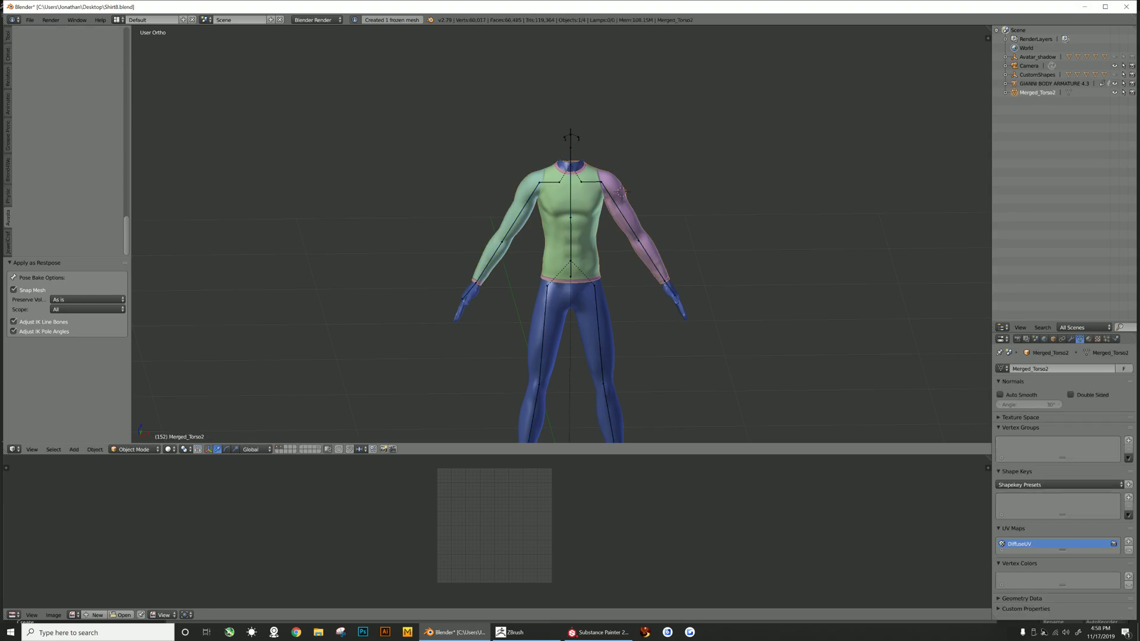
pyautogui.rightClick(570, 165)
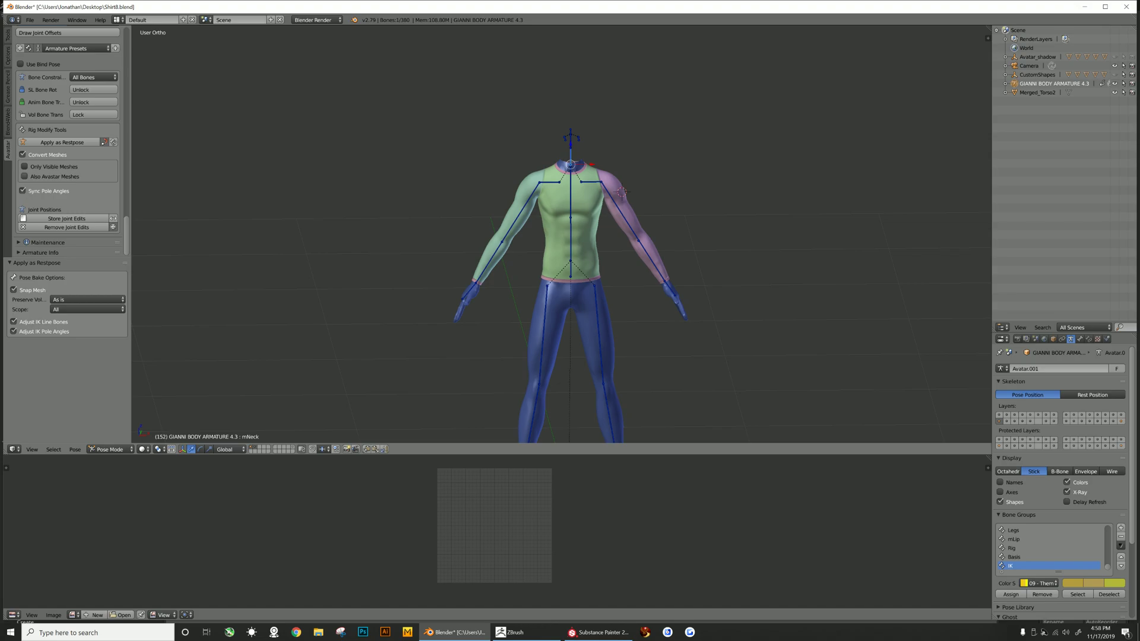
pyautogui.scroll(10, 68, 142)
pyautogui.scroll(8, 68, 142)
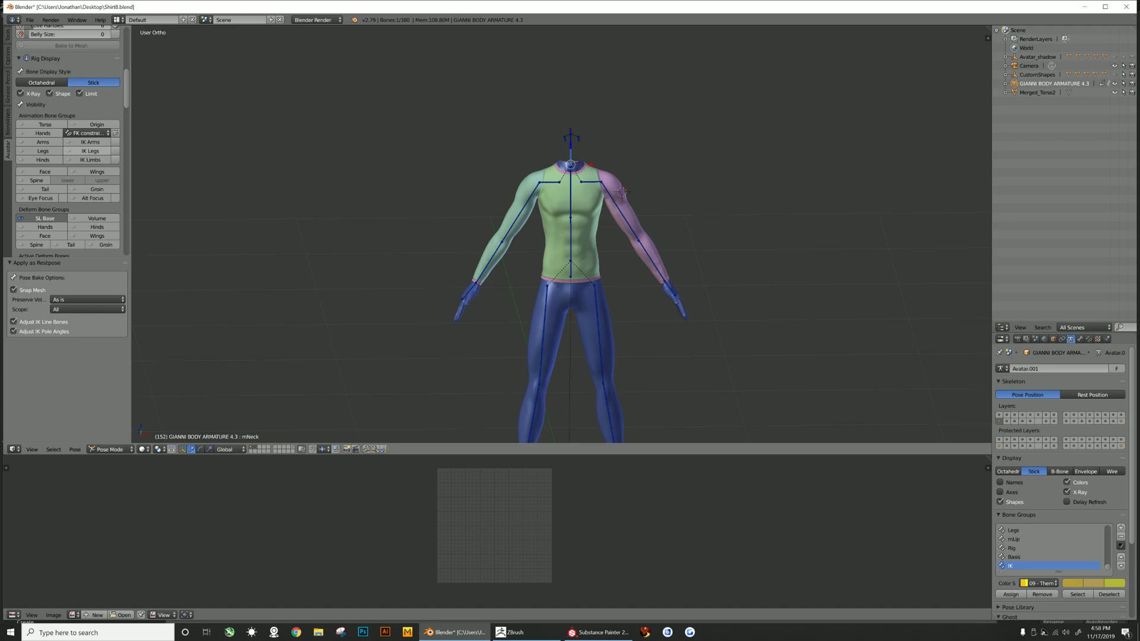
pyautogui.click(109, 449)
pyautogui.click(110, 417)
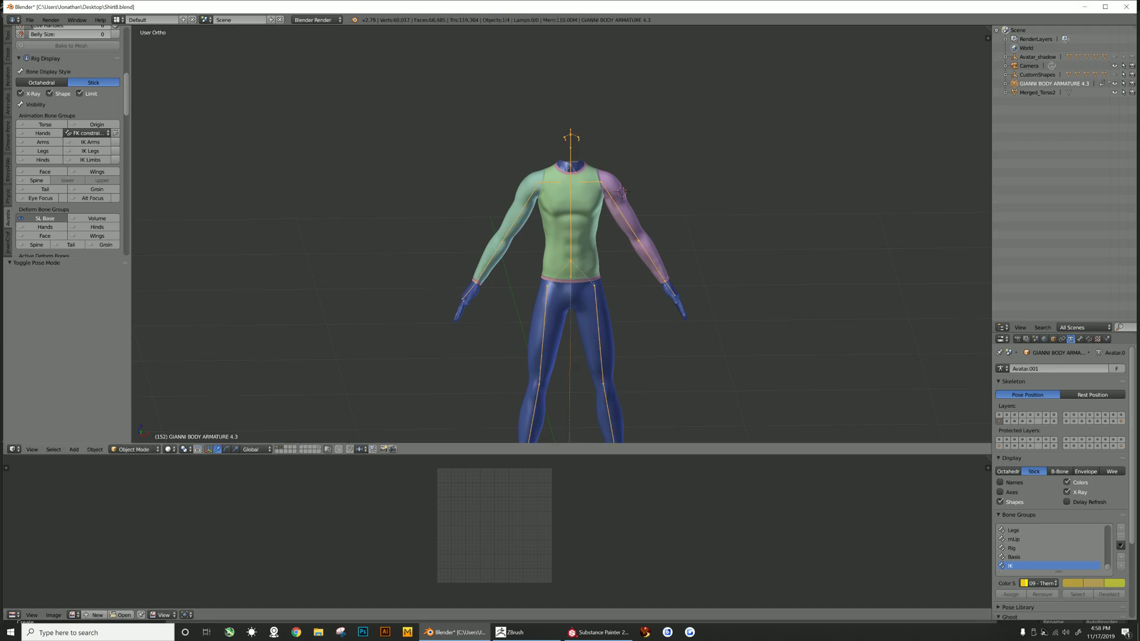
pyautogui.rightClick(557, 237)
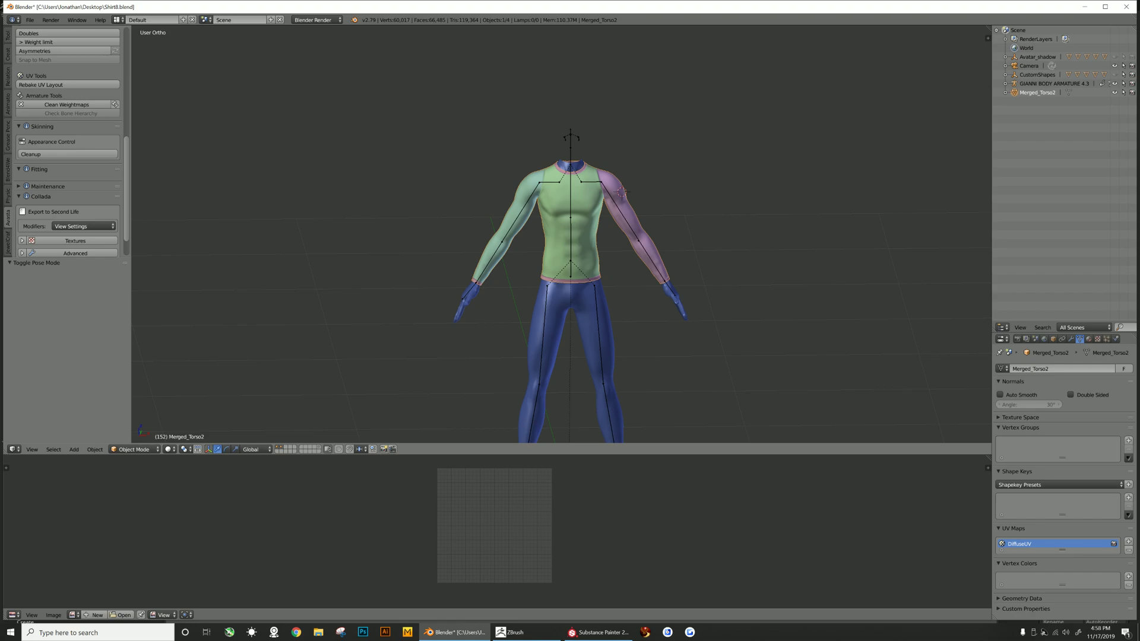
pyautogui.keyDown('shift'); pyautogui.rightClick(571, 229); pyautogui.keyUp('shift')
pyautogui.scroll(-10, 69, 143)
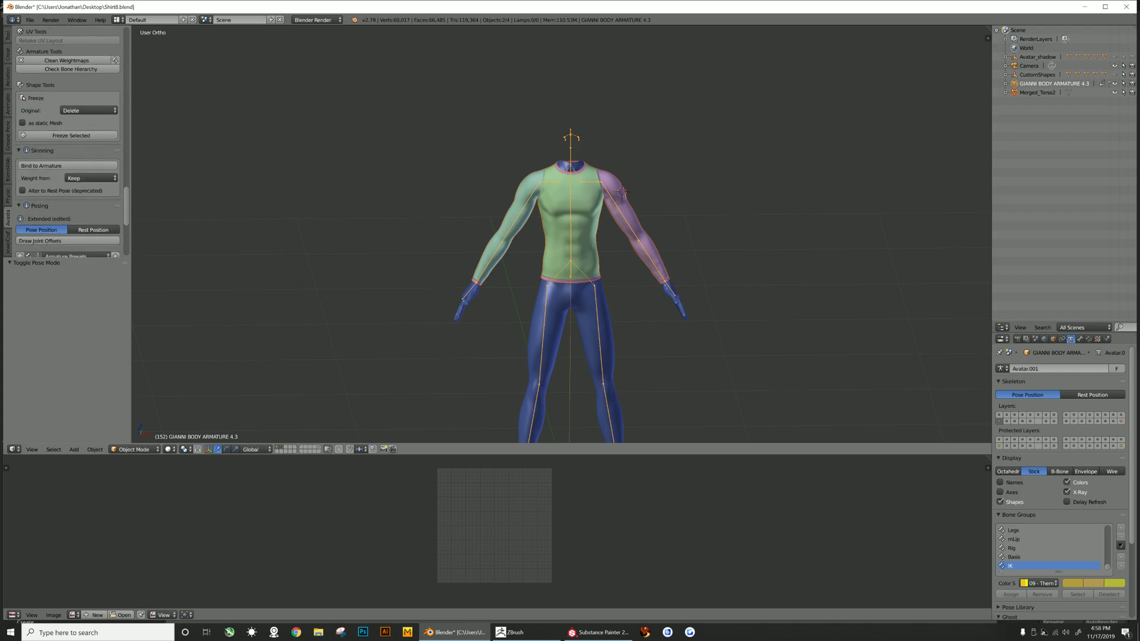
pyautogui.click(90, 178)
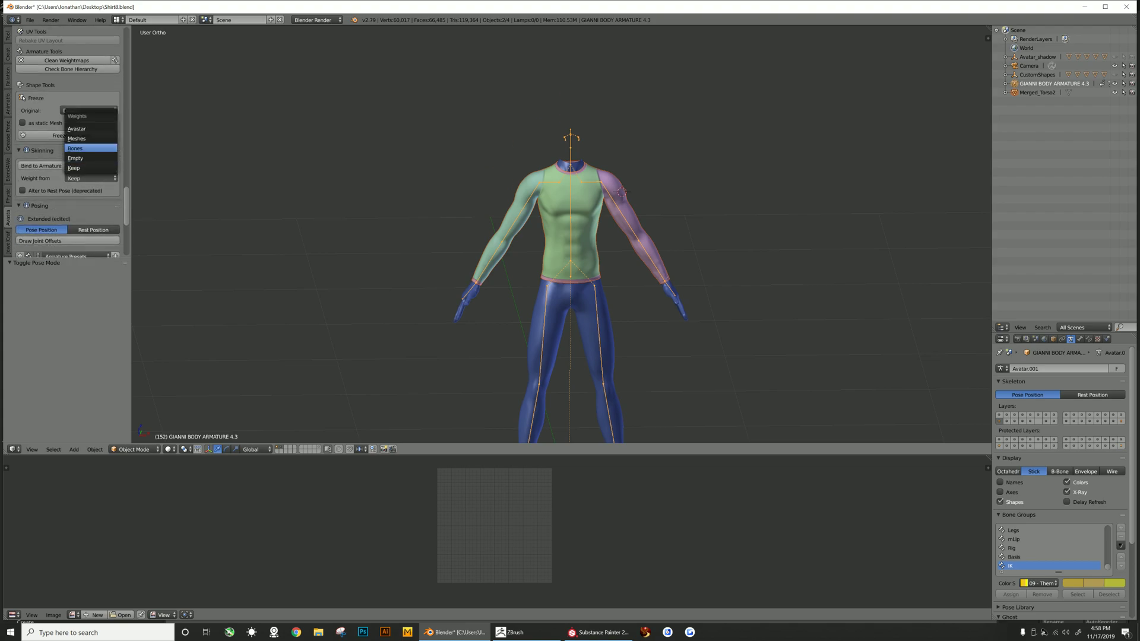
pyautogui.click(89, 139)
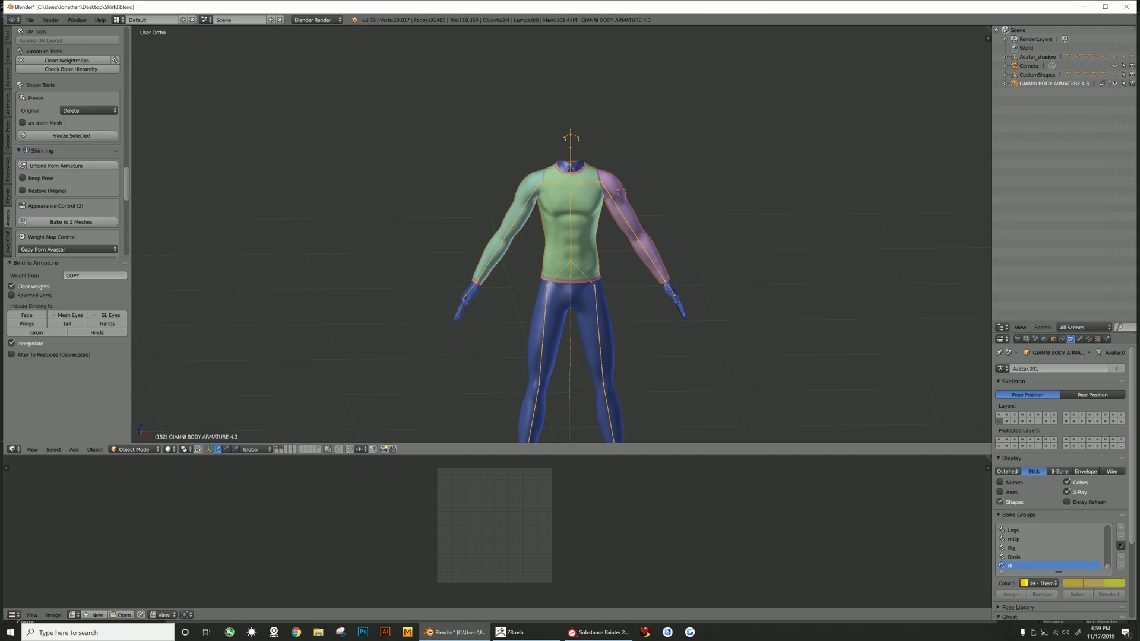
# - Select the shirt, switch it to Weight Paint mode and enlarge the vertex group area
pyautogui.scroll(-5, 65, 142)
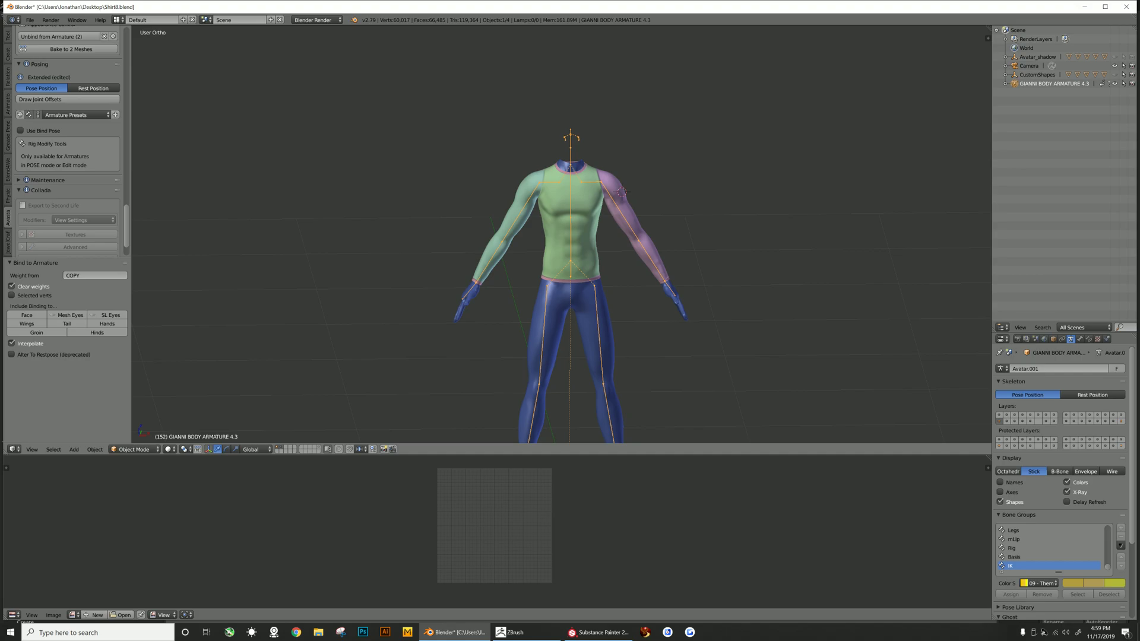
pyautogui.rightClick(559, 229)
pyautogui.click(135, 449)
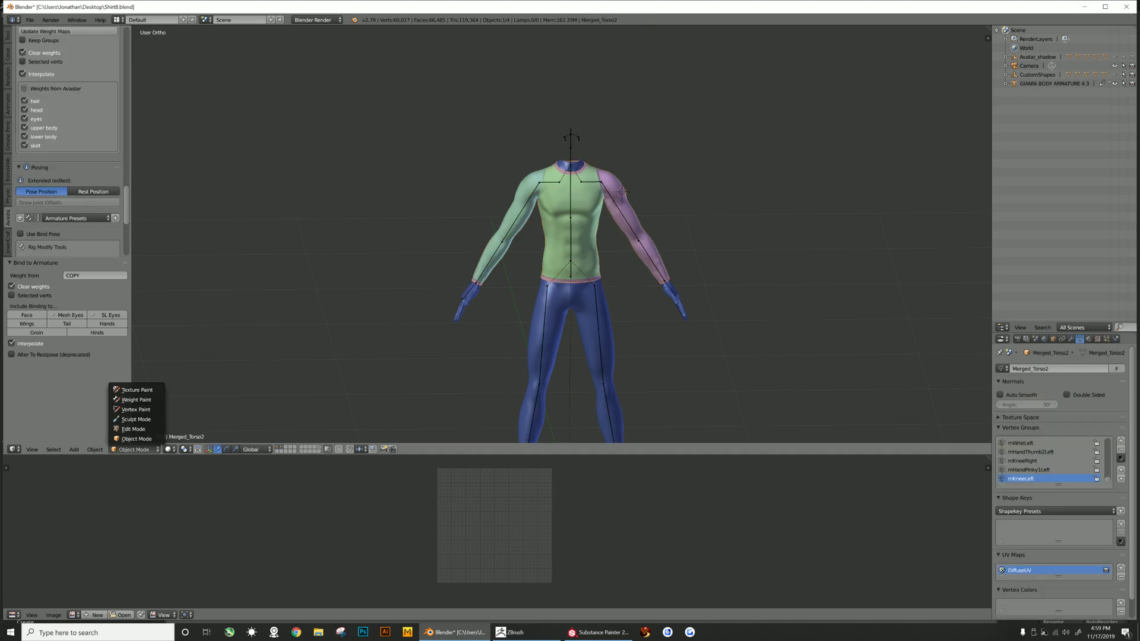
pyautogui.click(128, 399)
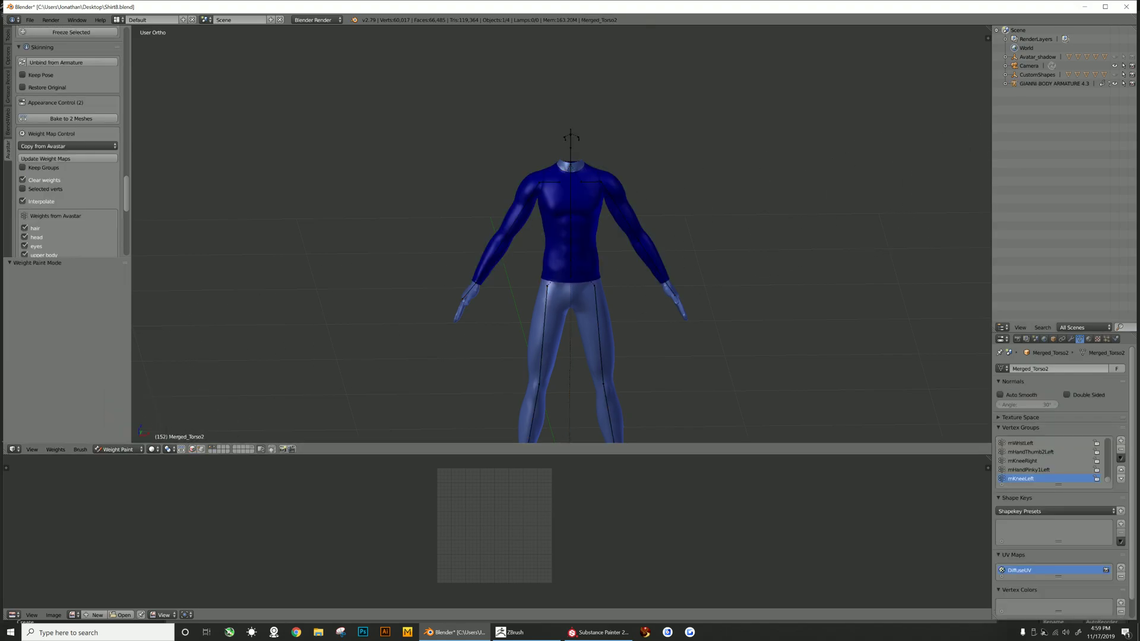
pyautogui.moveTo(1069, 333); pyautogui.dragTo(1069, 139)
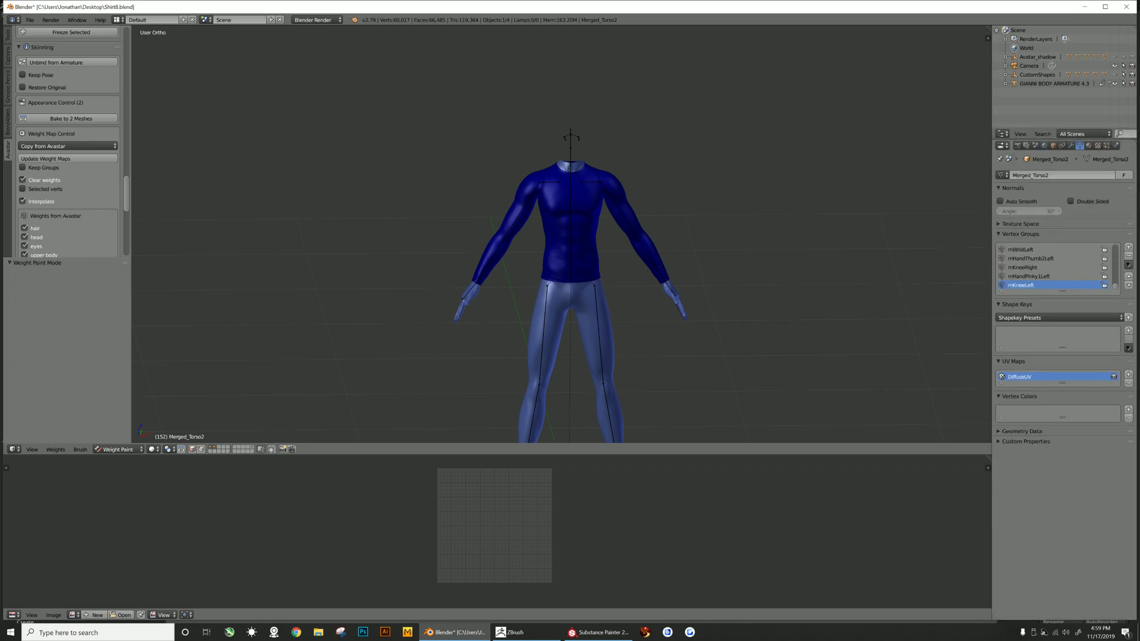
# - Delete a long run of vertex groups from the shirt, then select the mElbowLeft group to view its weights
pyautogui.click(1128, 256)
pyautogui.click(1129, 256)
pyautogui.click(1129, 255)
pyautogui.click(1128, 255)
pyautogui.click(1128, 256)
pyautogui.click(1128, 255)
pyautogui.click(1128, 256)
pyautogui.click(1128, 256)
pyautogui.click(1128, 256)
pyautogui.click(1128, 256)
pyautogui.click(1128, 256)
pyautogui.click(1030, 268)
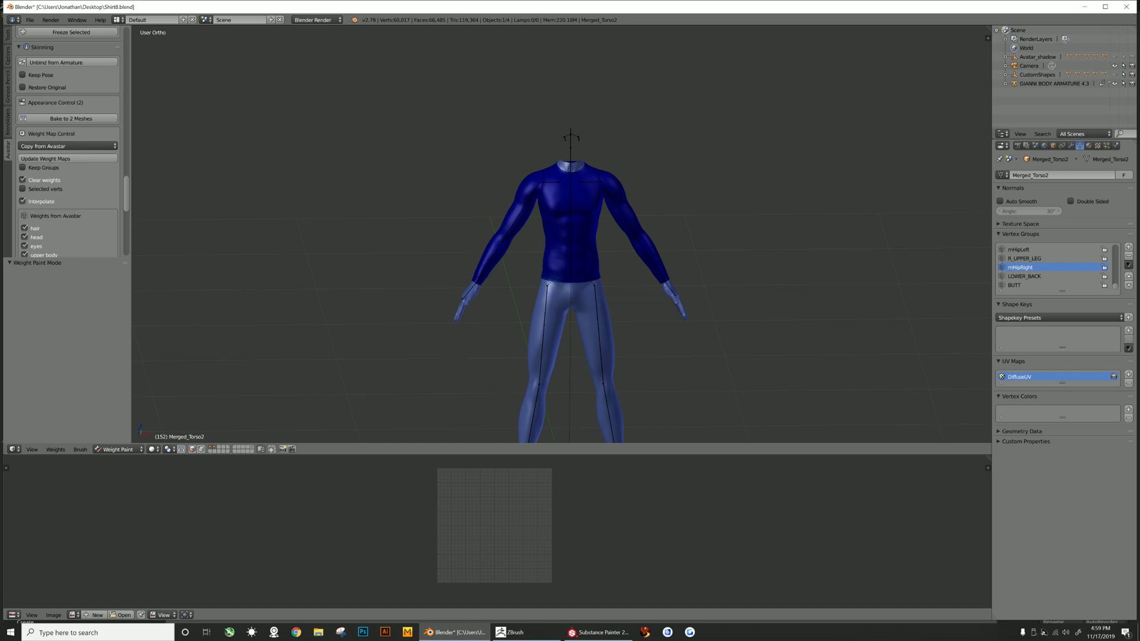
pyautogui.click(1128, 256)
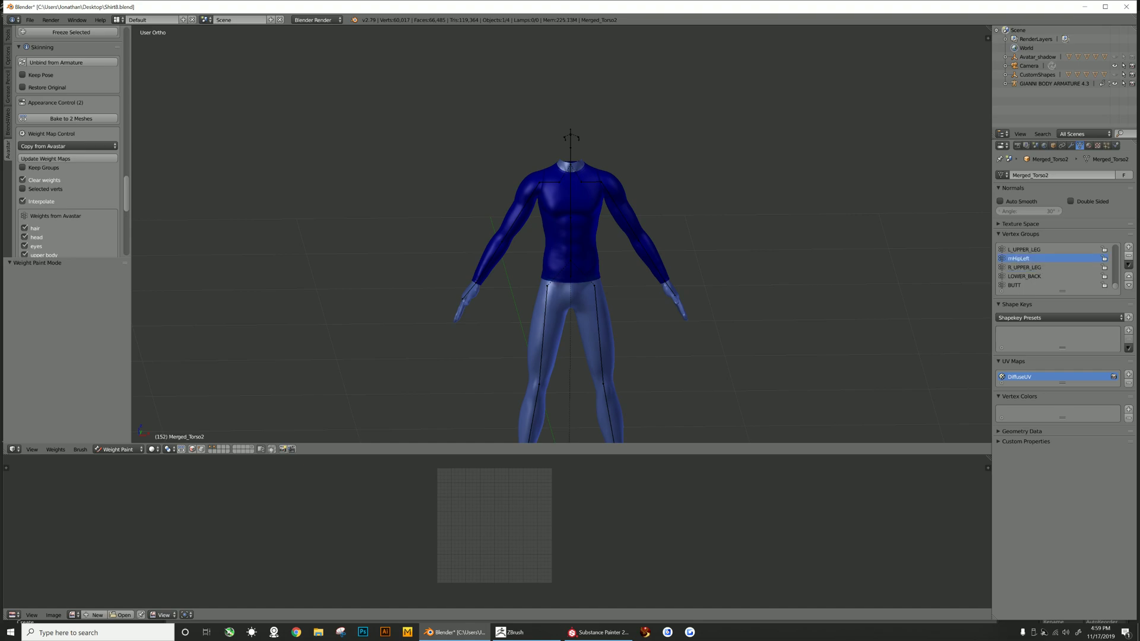
pyautogui.click(1128, 256)
pyautogui.click(1022, 267)
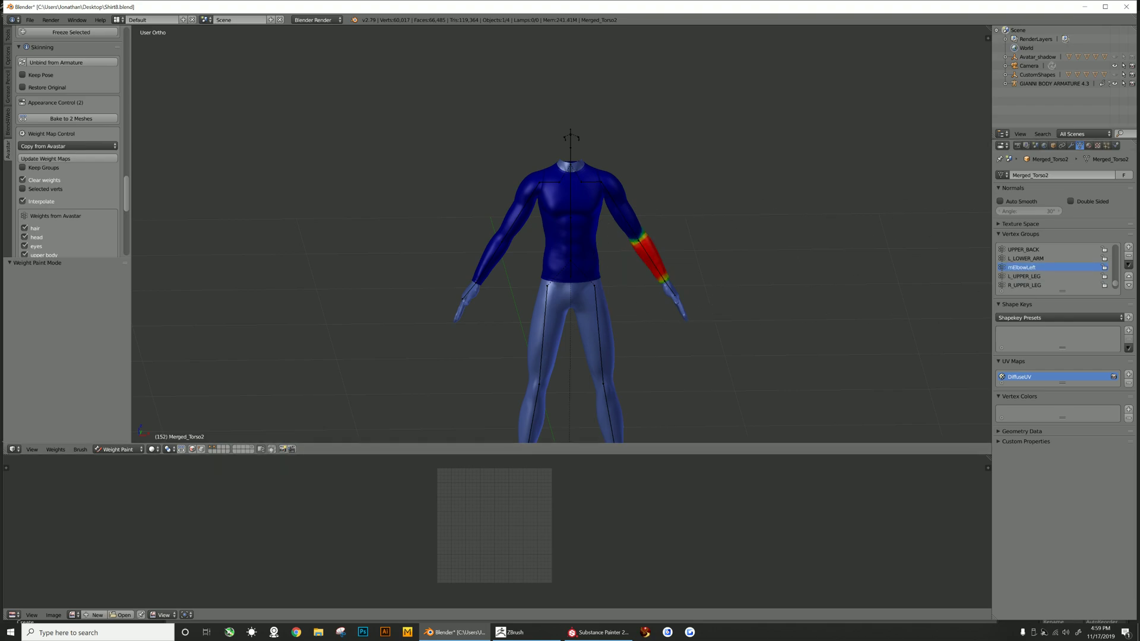
# - Select and delete the mHead, mShoulderLeft and mElbowRight vertex groups one after another
pyautogui.scroll(8, 1051, 267)
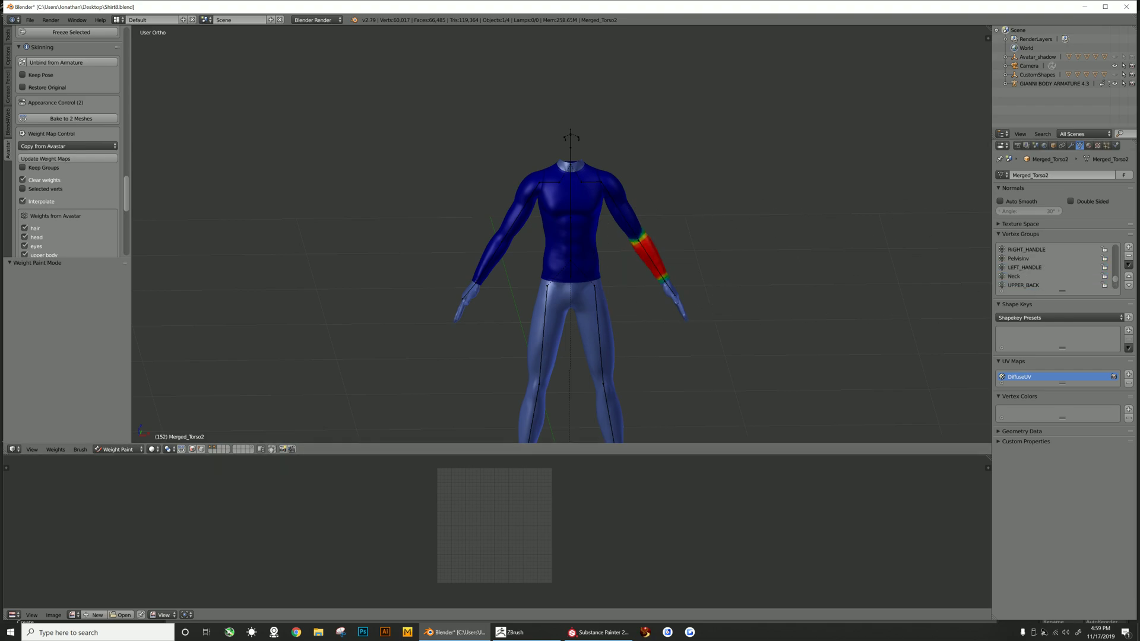
pyautogui.click(1022, 267)
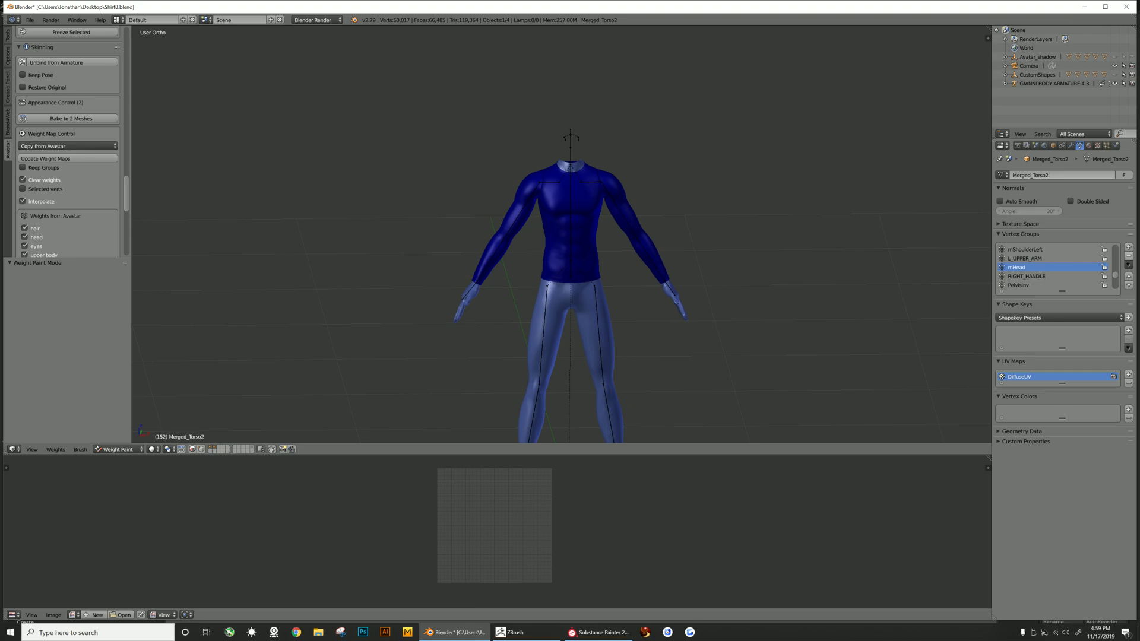
pyautogui.click(1128, 256)
pyautogui.scroll(2, 1033, 267)
pyautogui.click(1026, 268)
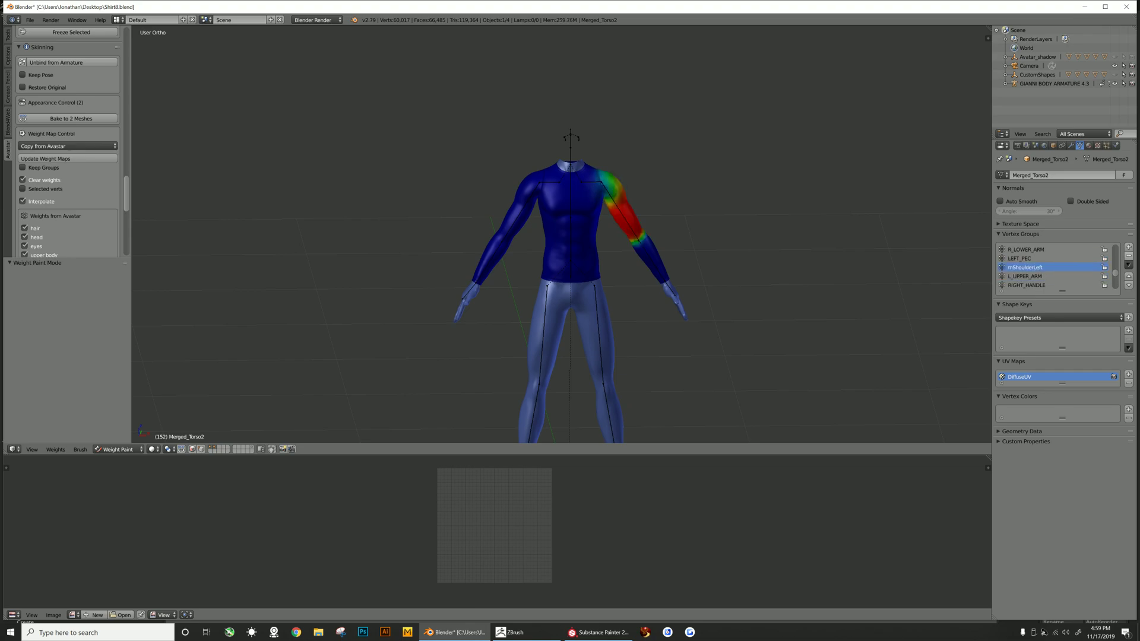
pyautogui.click(1129, 256)
pyautogui.scroll(3, 1044, 268)
pyautogui.click(1023, 267)
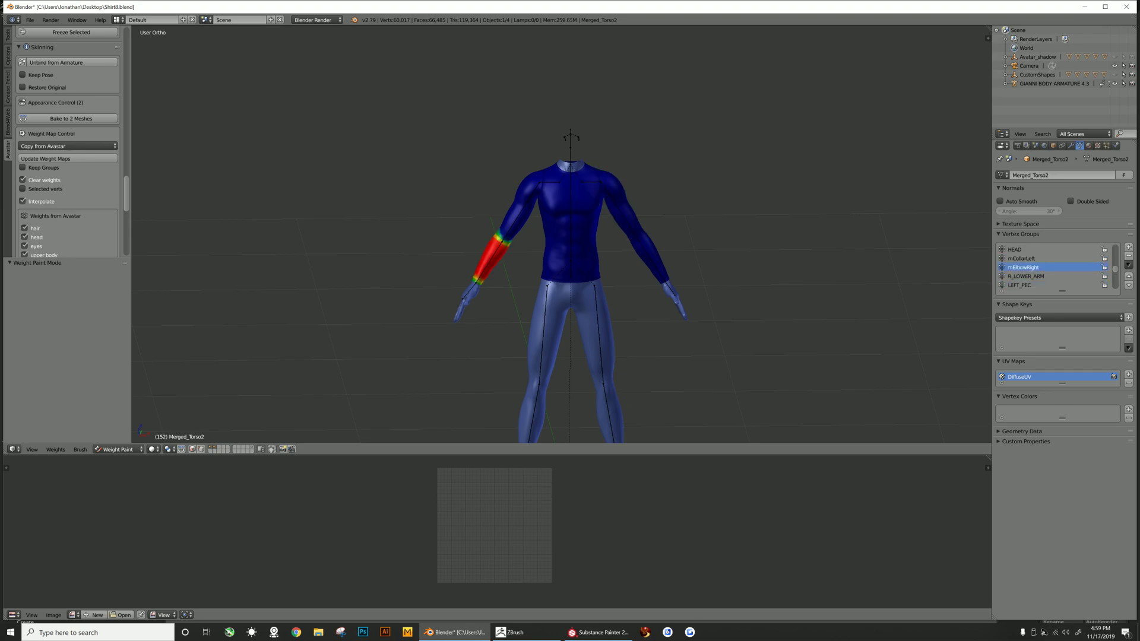
pyautogui.click(1128, 255)
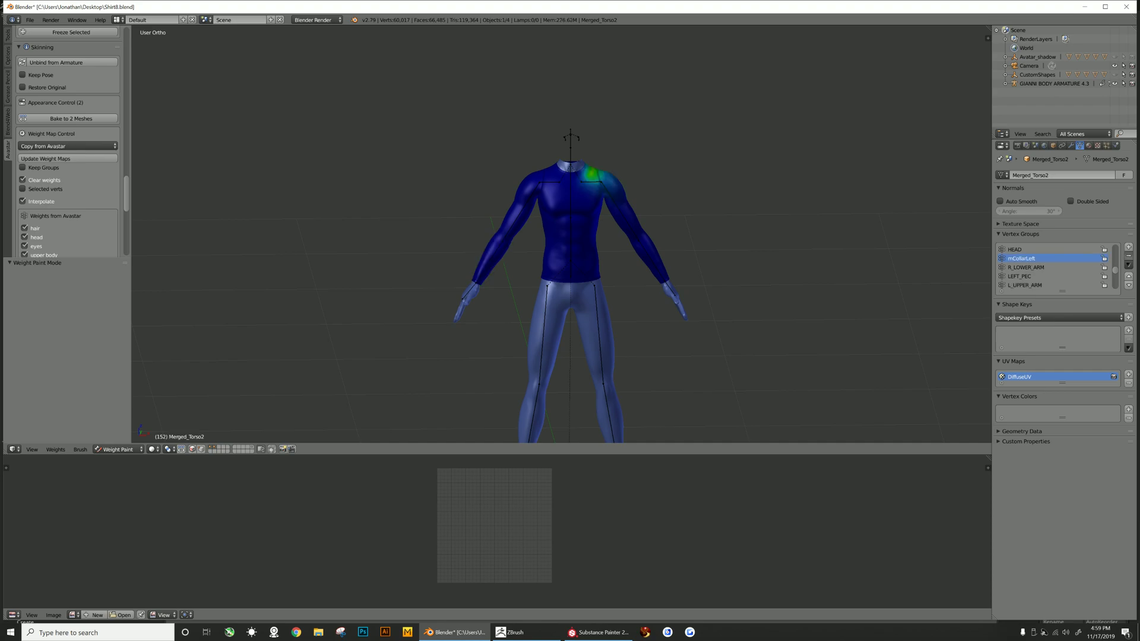
# - Delete more m-prefixed vertex groups from the shirt, including mCollarLeft, mNeck and mTorso
pyautogui.click(1128, 256)
pyautogui.scroll(3, 1045, 267)
pyautogui.click(1024, 268)
pyautogui.click(1128, 256)
pyautogui.scroll(2, 1045, 267)
pyautogui.click(1016, 268)
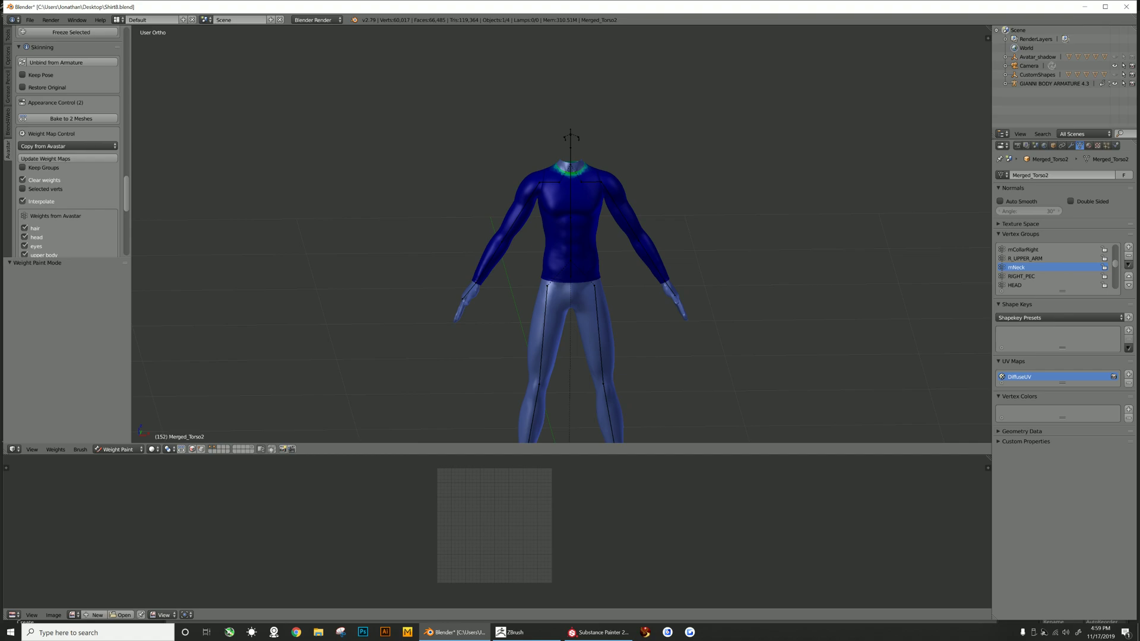
pyautogui.click(1128, 256)
pyautogui.scroll(2, 1045, 267)
pyautogui.click(1023, 267)
pyautogui.click(1128, 255)
pyautogui.click(1129, 256)
pyautogui.click(1129, 256)
pyautogui.scroll(4, 1045, 267)
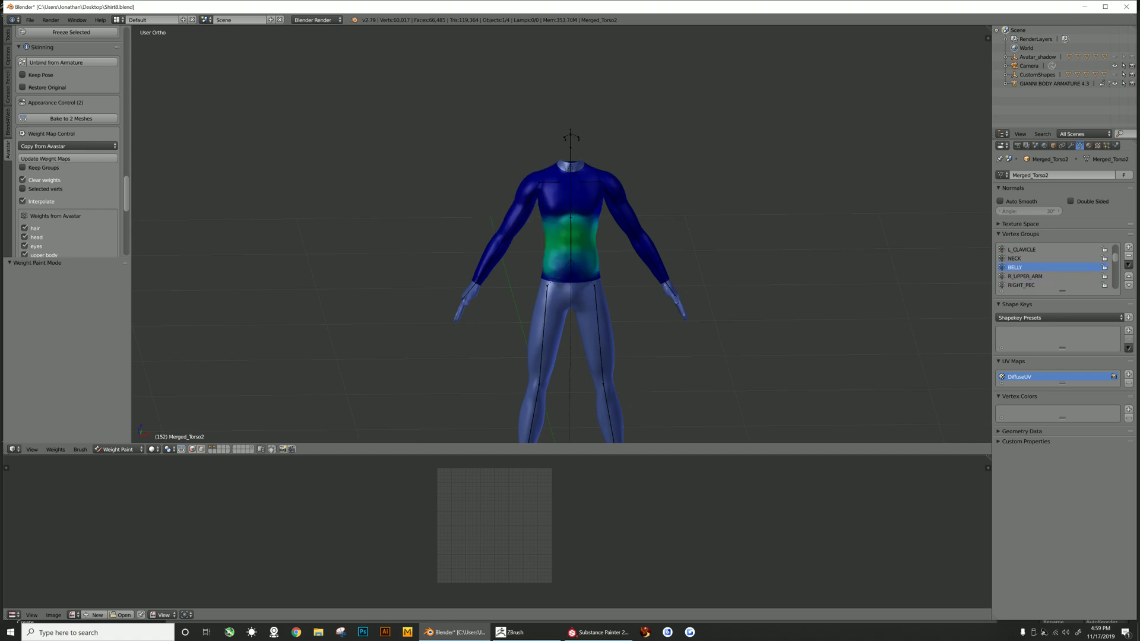
pyautogui.click(1021, 258)
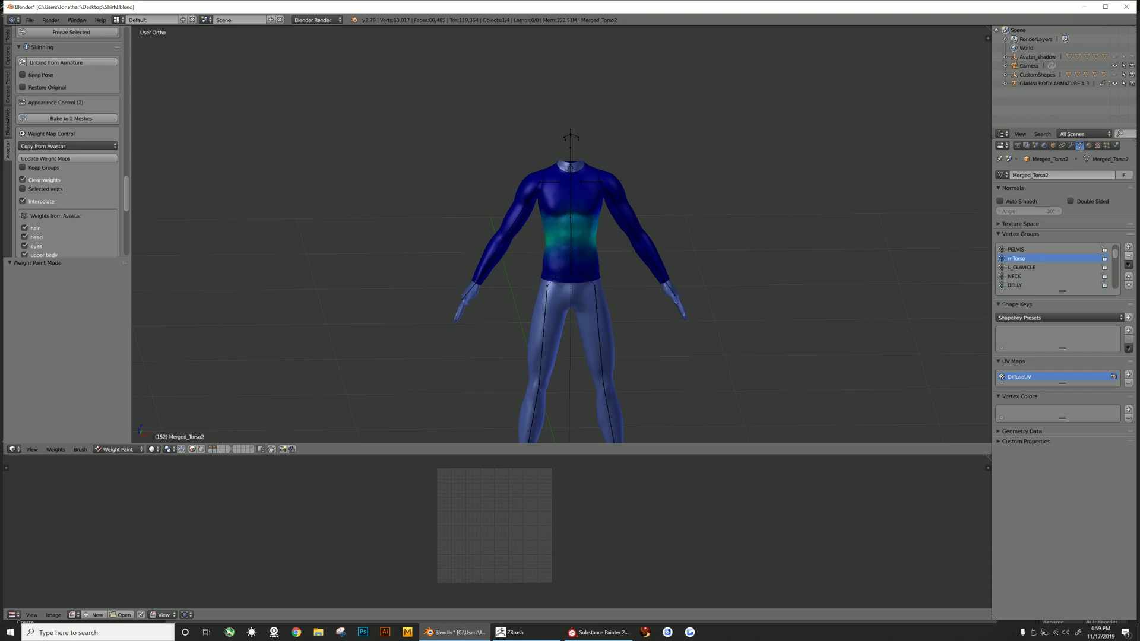
pyautogui.click(1129, 256)
pyautogui.scroll(2, 1057, 267)
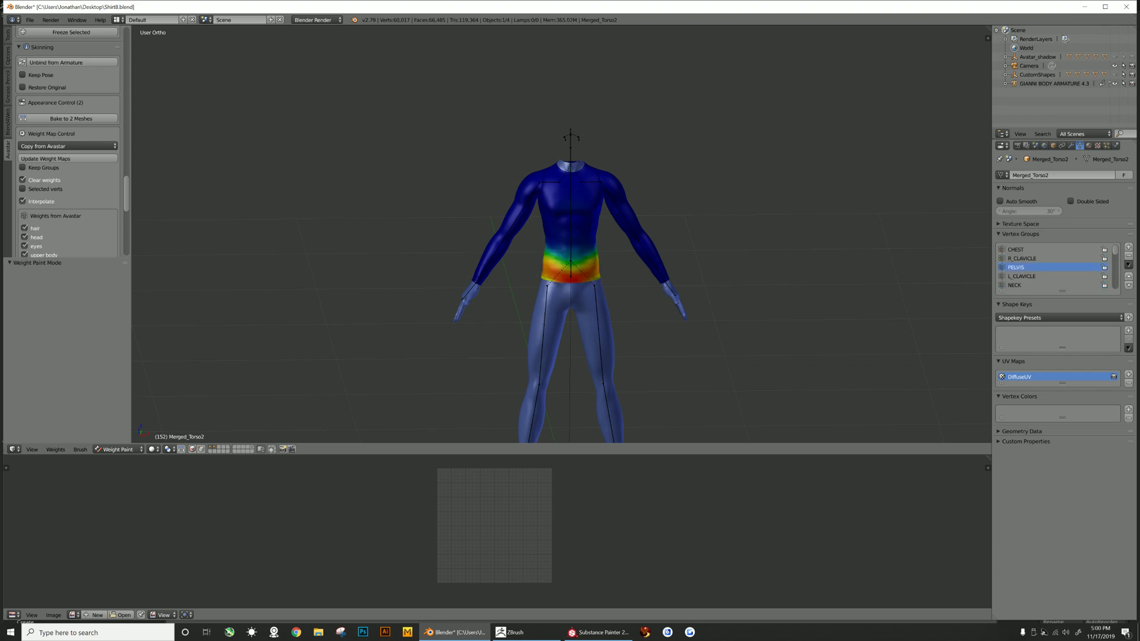
# - Select the CHEST vertex group and set the weight brush to Blur blending with strength 1.000
pyautogui.click(1022, 249)
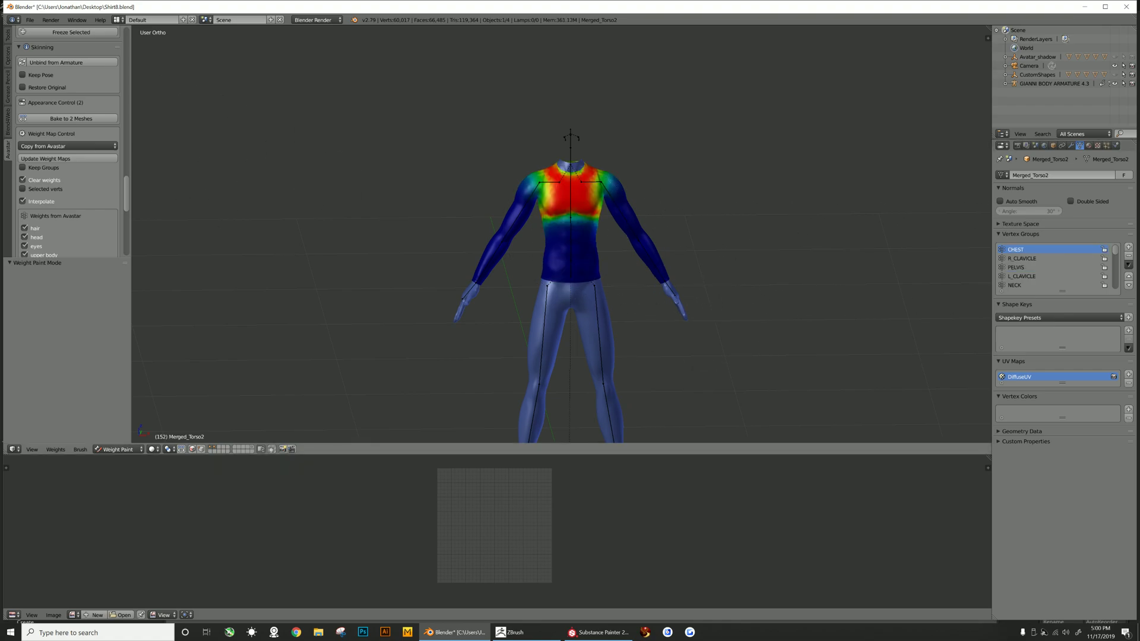
pyautogui.click(8, 34)
pyautogui.click(86, 148)
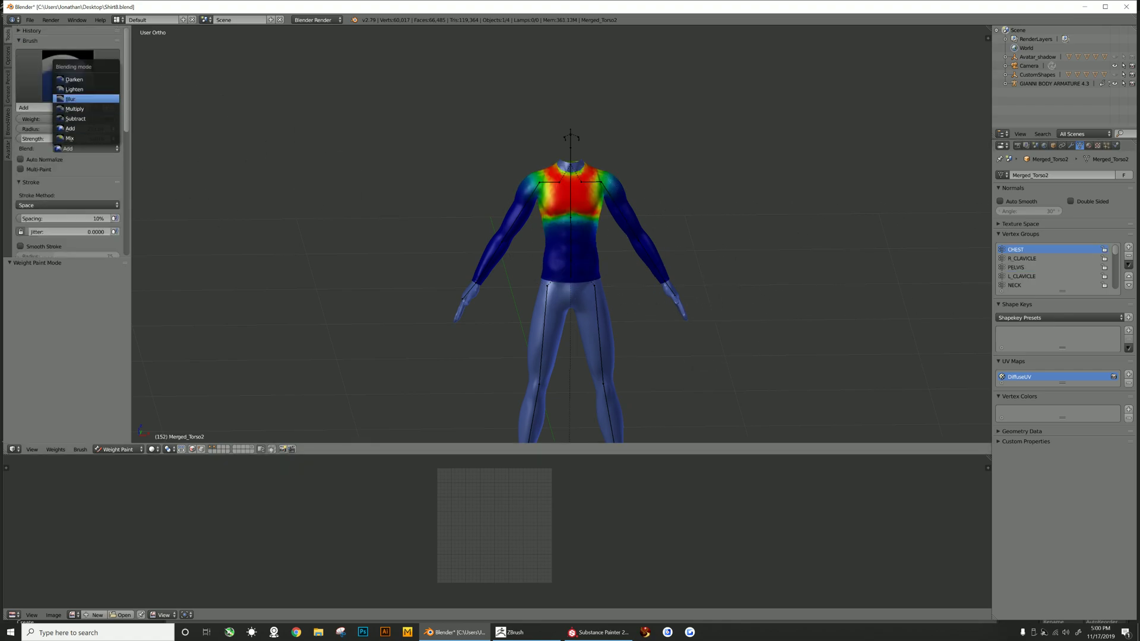
pyautogui.click(86, 99)
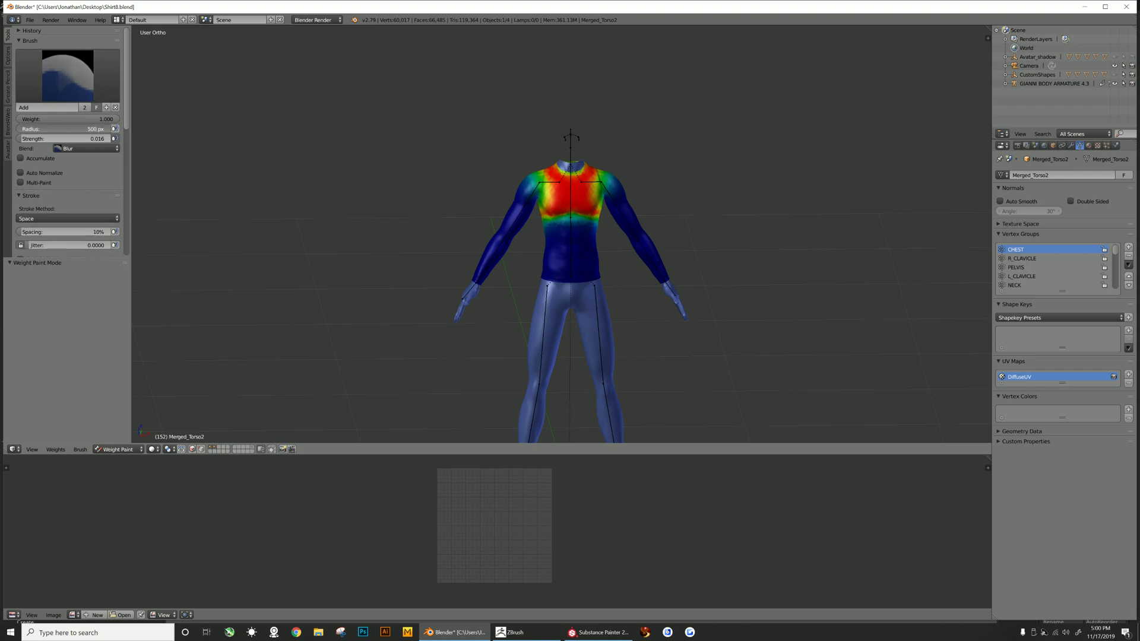
pyautogui.moveTo(30, 139); pyautogui.dragTo(126, 139)
# - Select the remaining vertex groups one by one to inspect each group's weights on the shirt
pyautogui.scroll(-3, 451, 208)
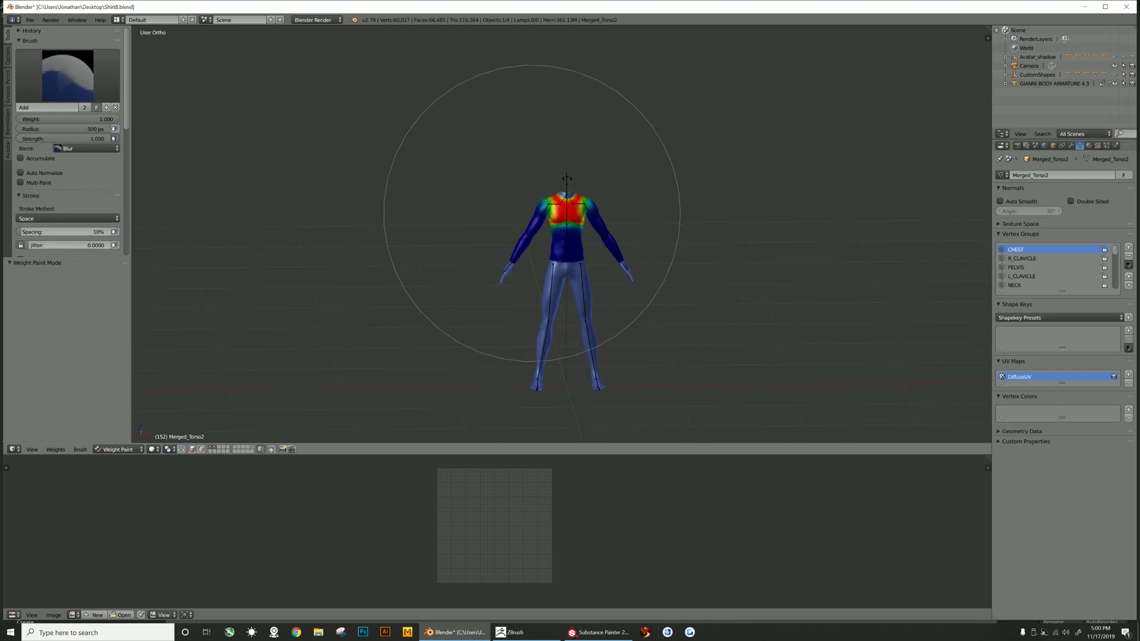
pyautogui.scroll(2, 552, 221)
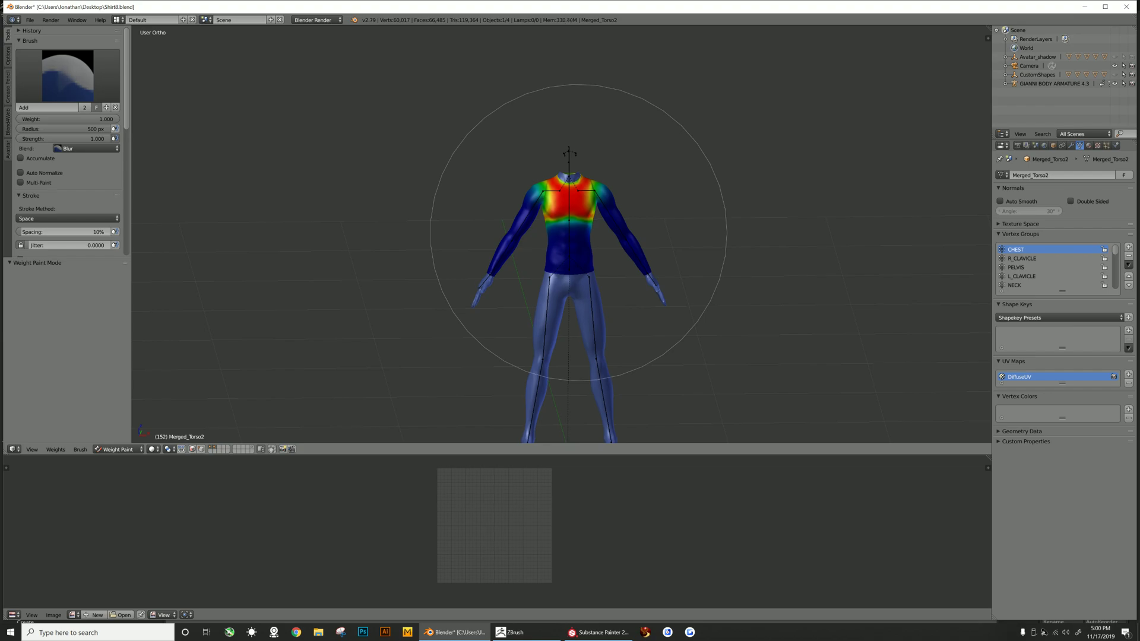
pyautogui.click(1022, 259)
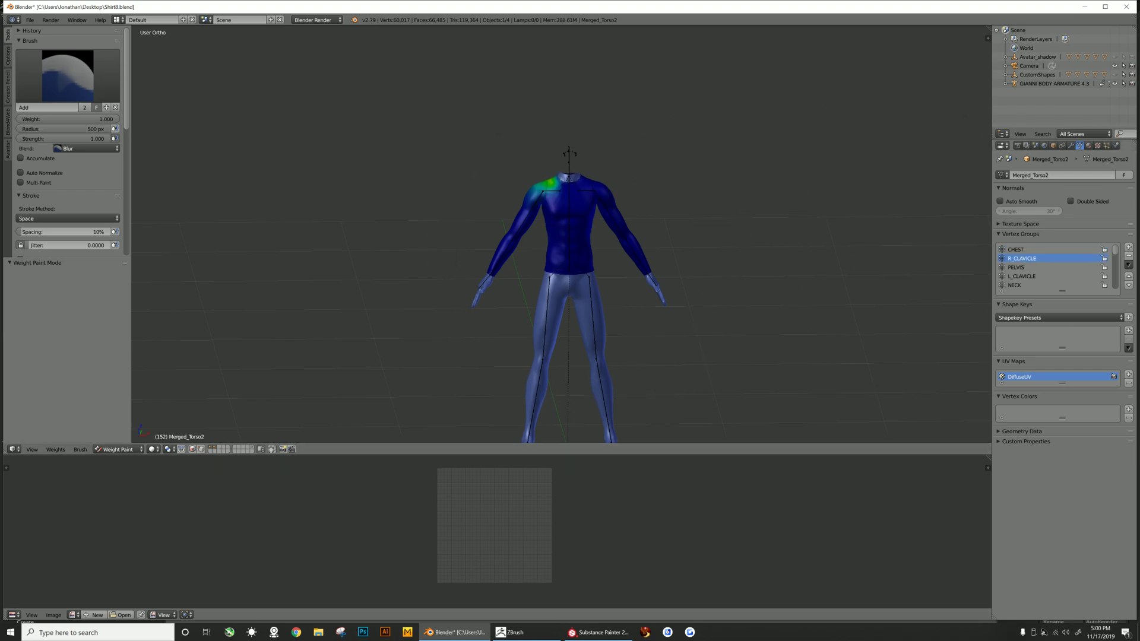
pyautogui.click(1016, 267)
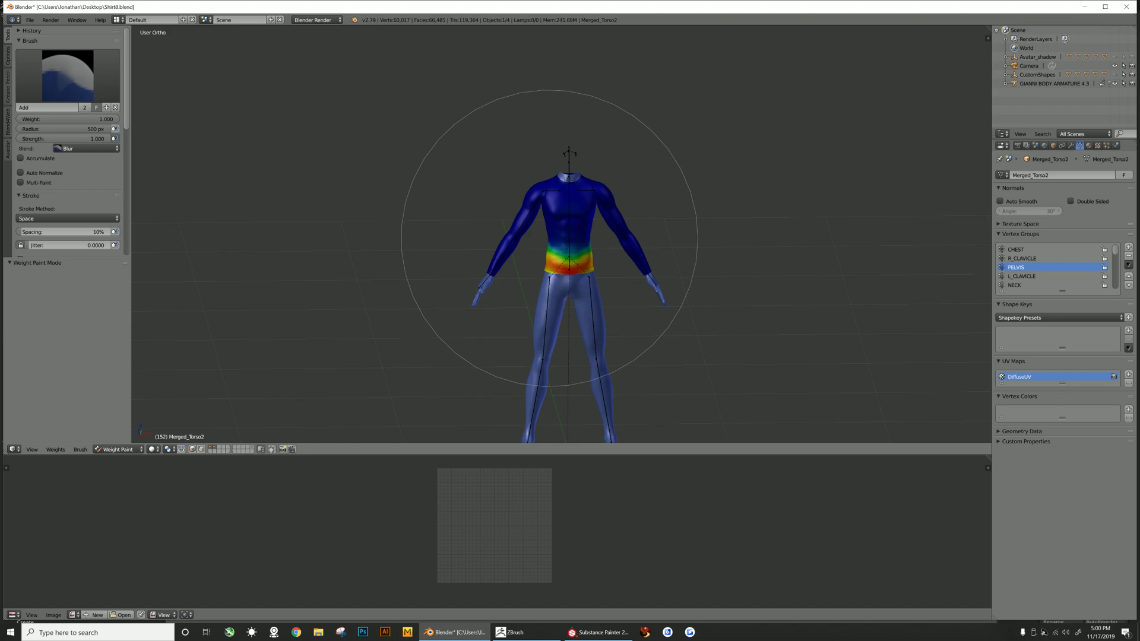
pyautogui.click(1022, 276)
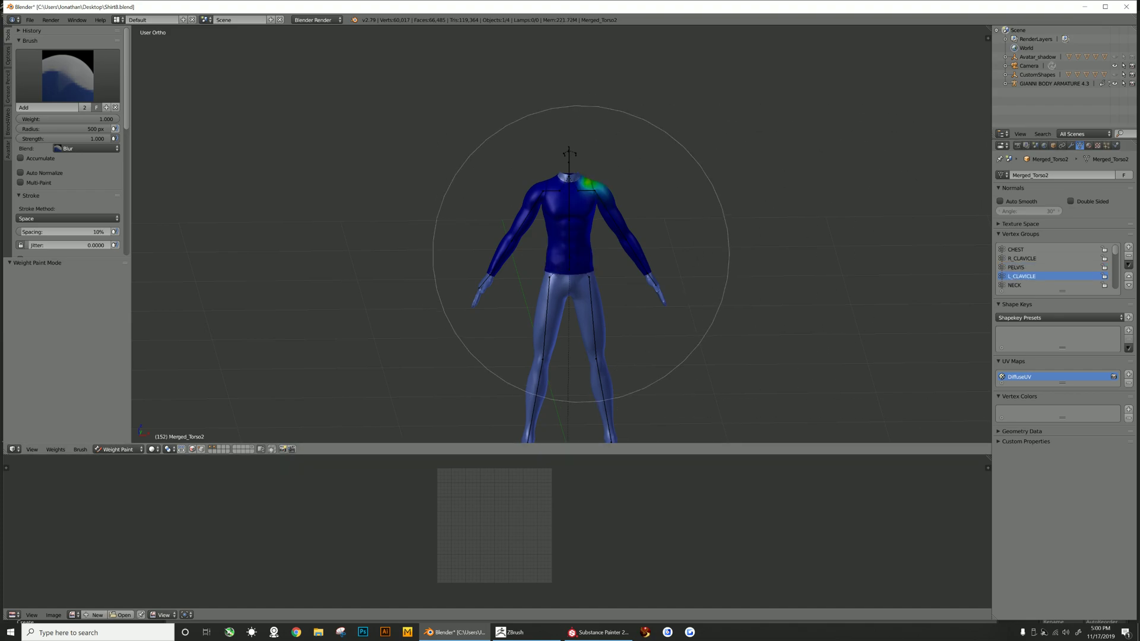
pyautogui.click(1014, 285)
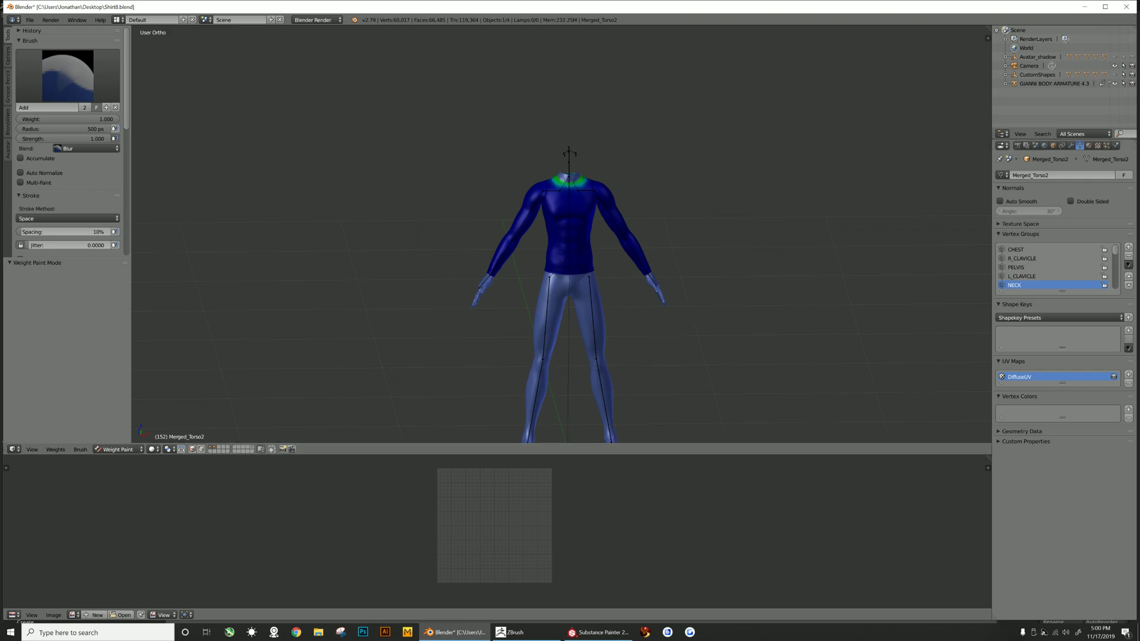
pyautogui.scroll(-2, 1045, 276)
pyautogui.click(1015, 276)
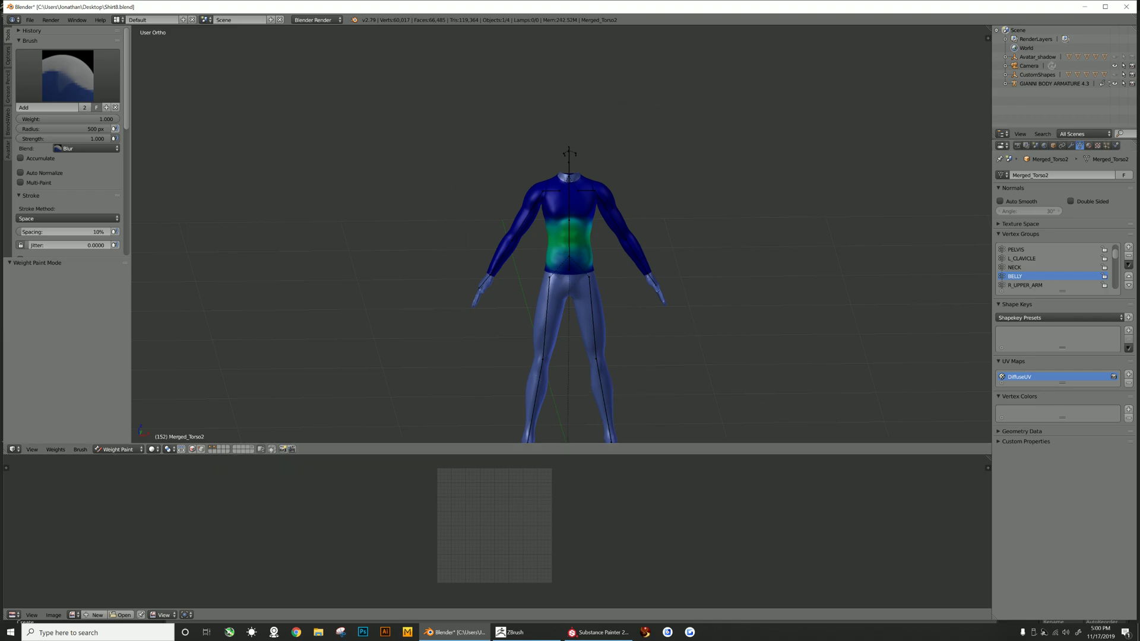
pyautogui.click(1024, 285)
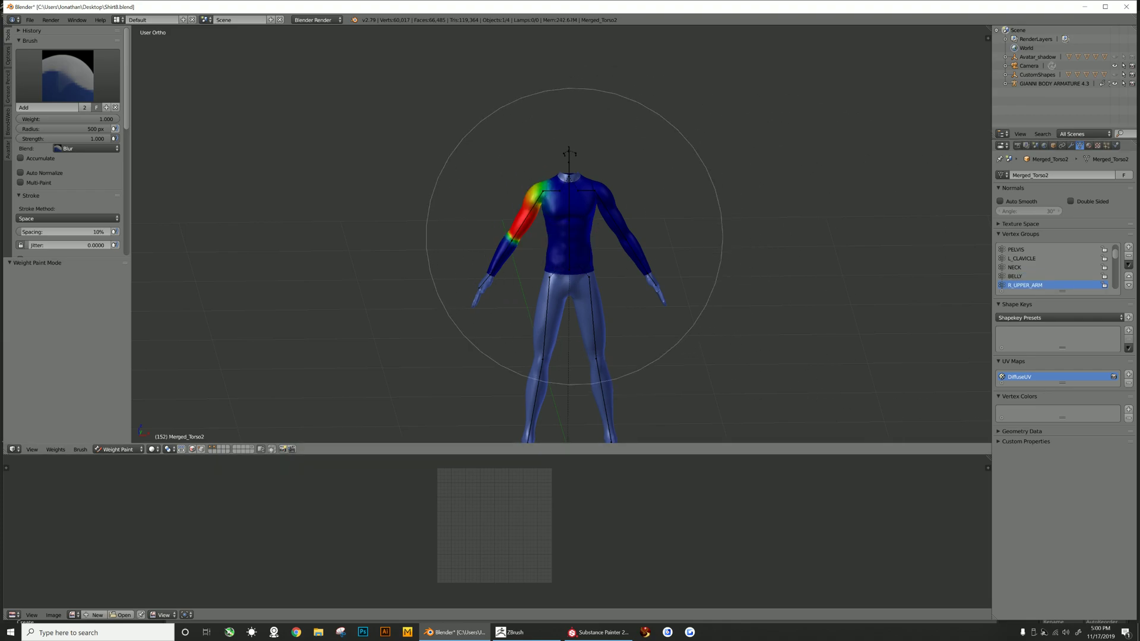
pyautogui.scroll(-3, 1045, 276)
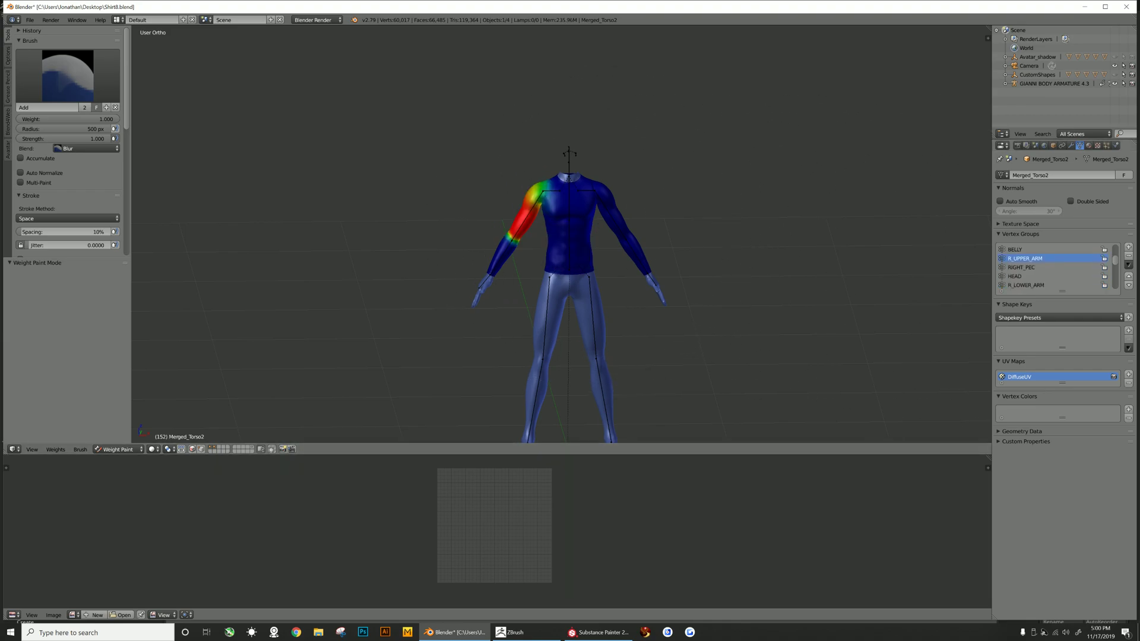
pyautogui.click(1022, 267)
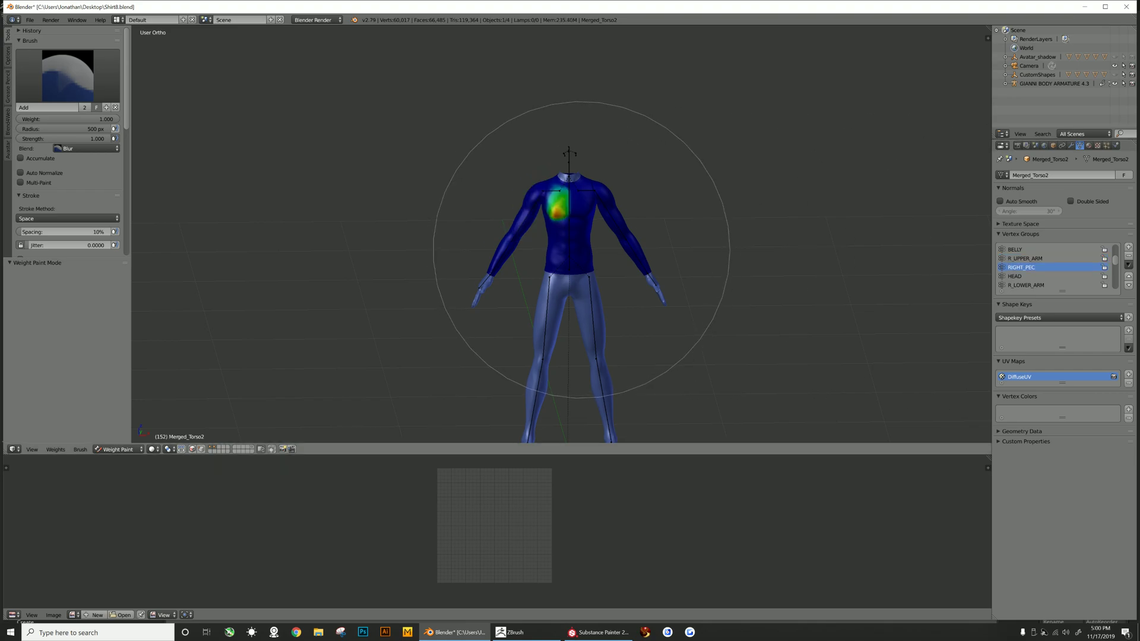
pyautogui.click(1025, 285)
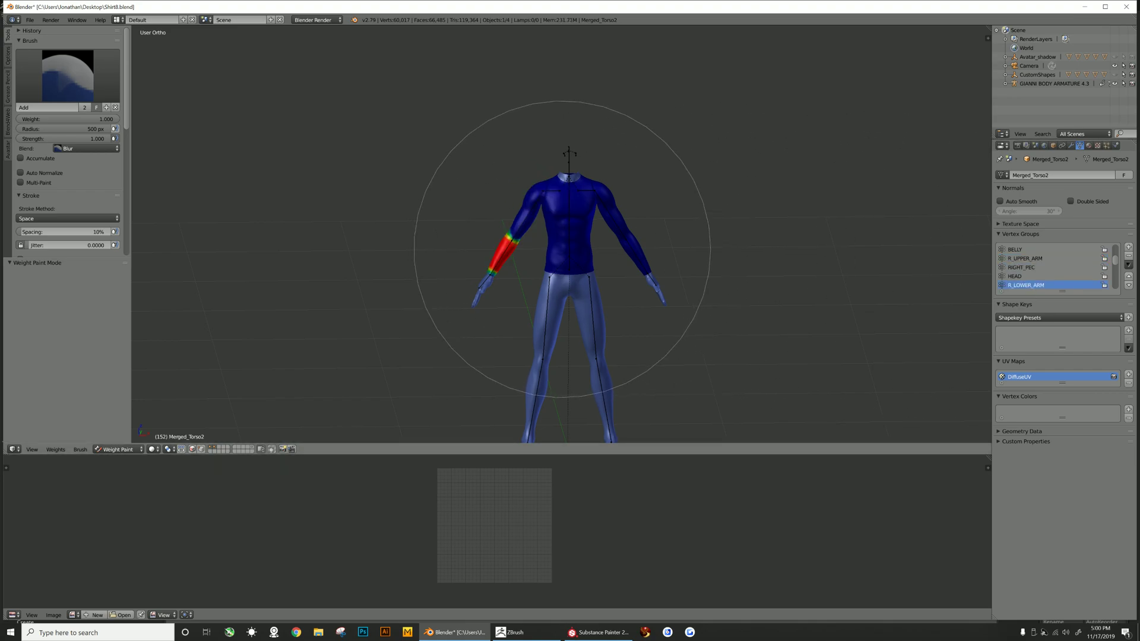
pyautogui.scroll(-2, 1045, 276)
pyautogui.click(1021, 276)
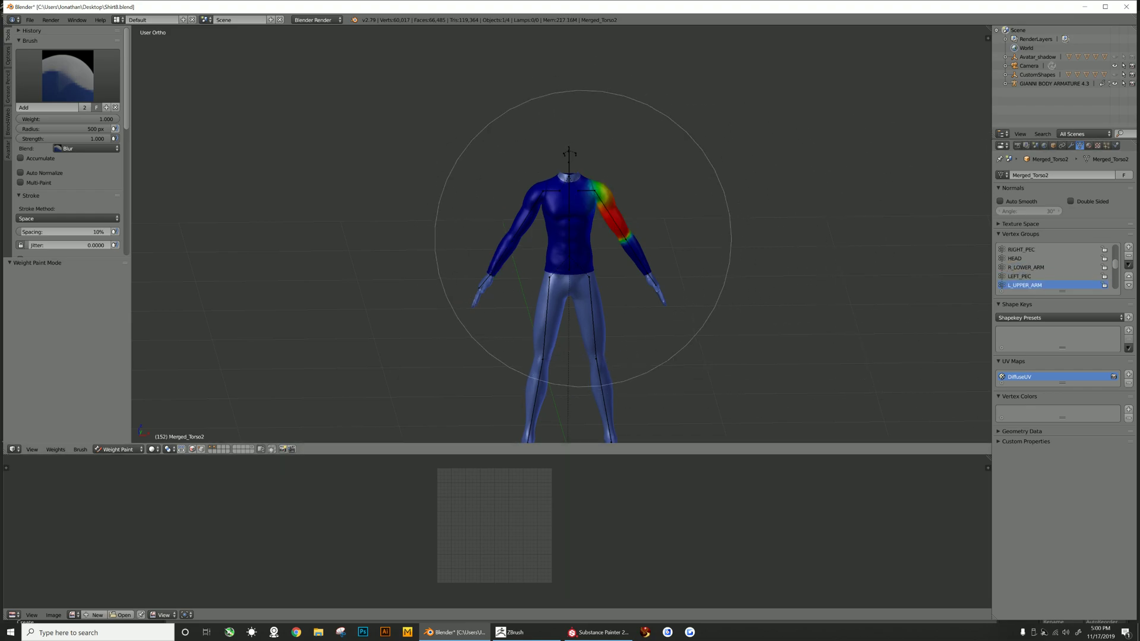
pyautogui.scroll(-3, 1051, 267)
pyautogui.click(1026, 268)
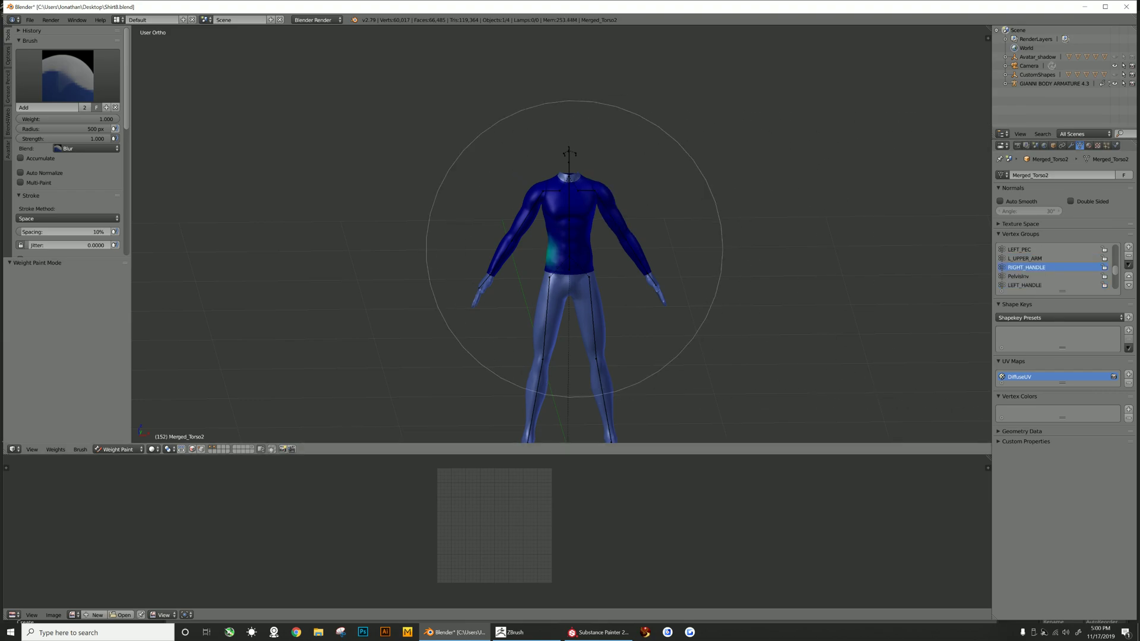
pyautogui.click(1025, 285)
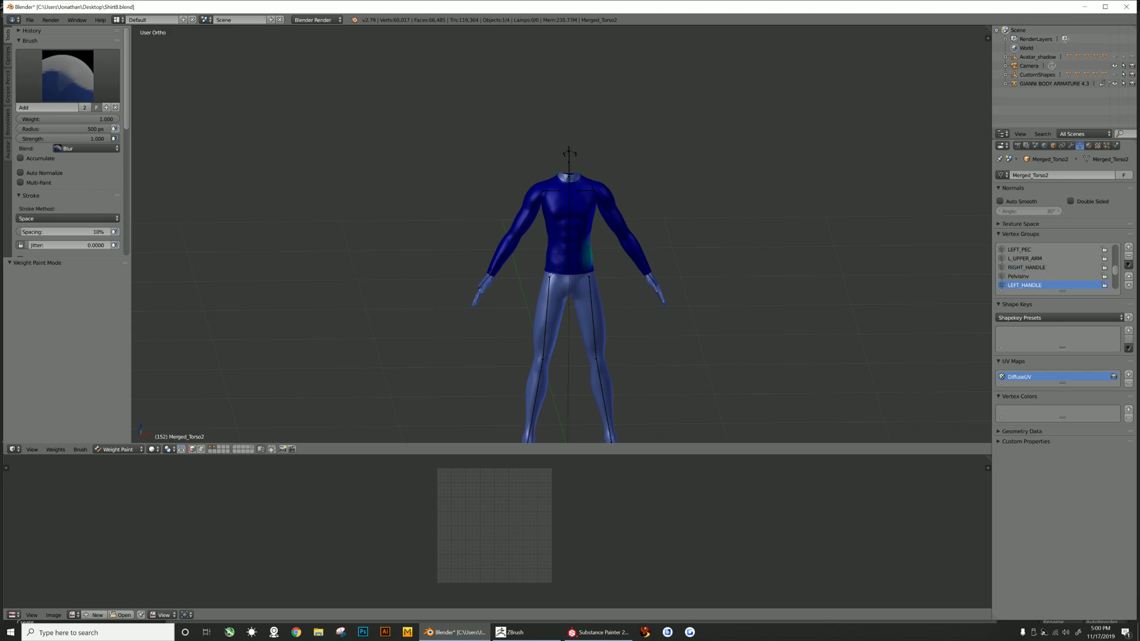
pyautogui.scroll(-3, 1045, 267)
pyautogui.click(1015, 267)
pyautogui.click(1024, 276)
pyautogui.click(1015, 268)
pyautogui.click(1023, 276)
pyautogui.click(1025, 285)
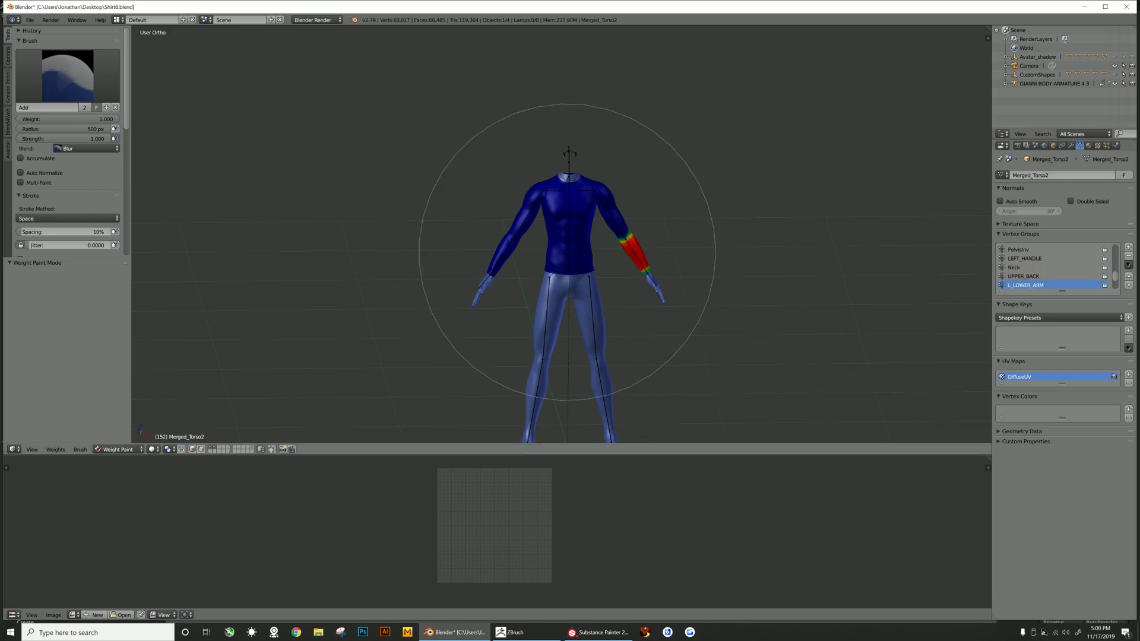
pyautogui.scroll(-2, 1045, 270)
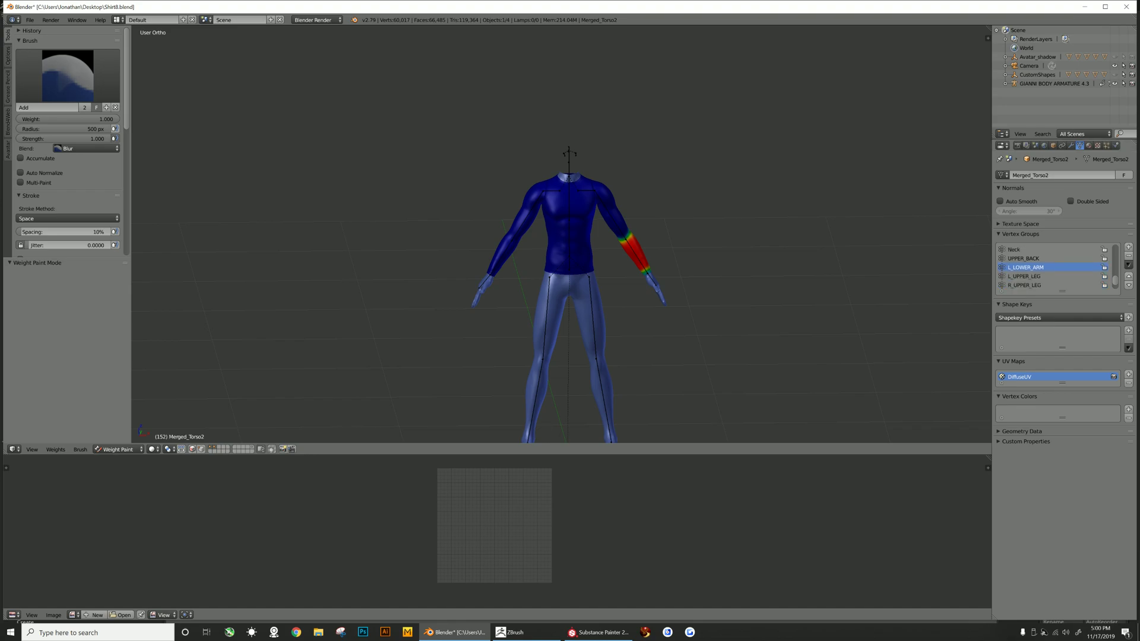
pyautogui.click(1026, 276)
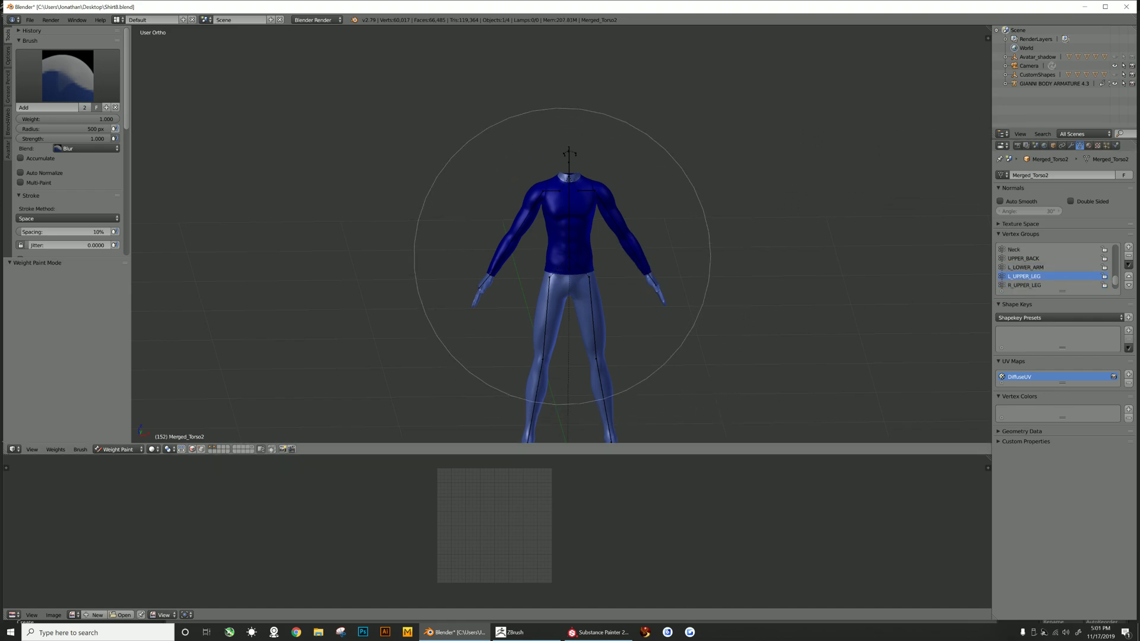
pyautogui.click(1026, 285)
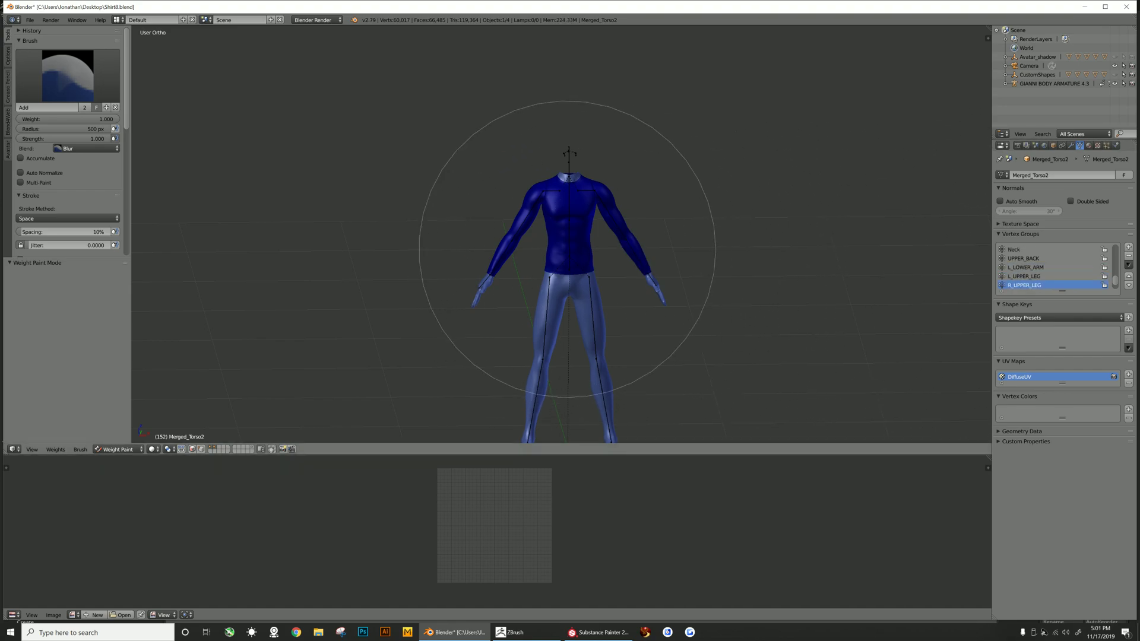
pyautogui.scroll(-2, 1045, 270)
pyautogui.click(1025, 276)
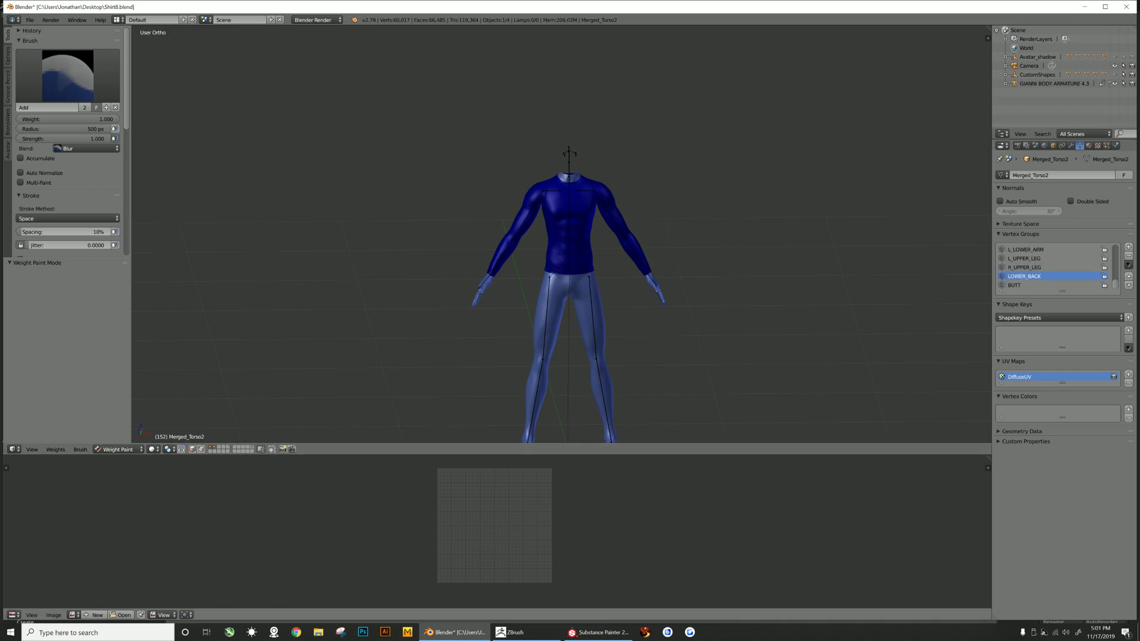
# - Return to Object Mode, select the armature and show the Arms and Legs animation bone groups
pyautogui.click(118, 450)
pyautogui.click(118, 438)
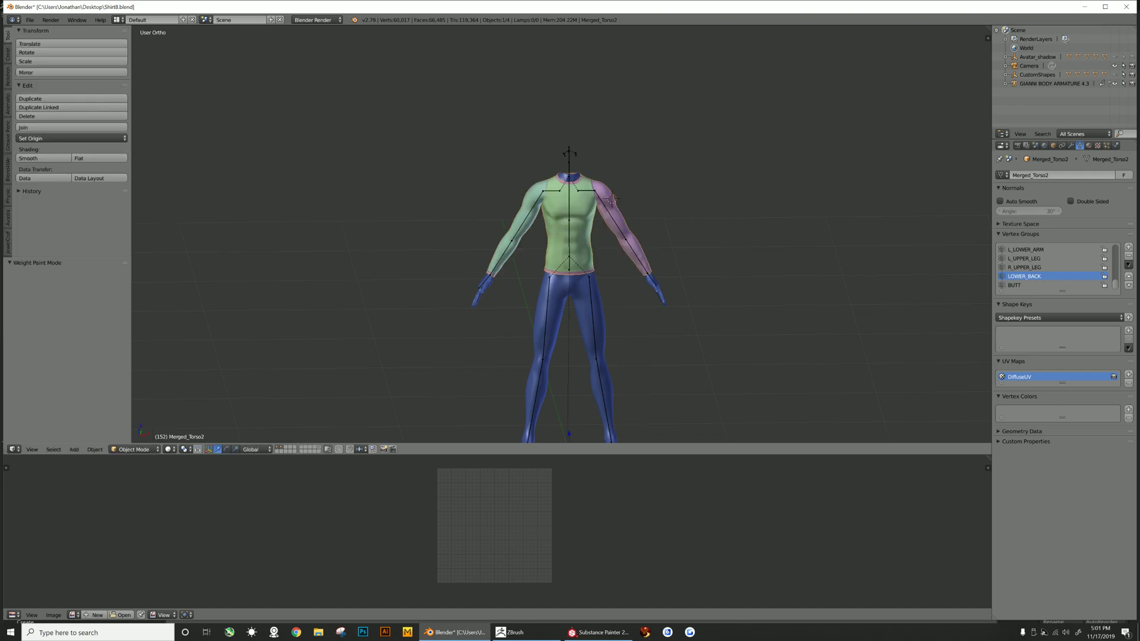
pyautogui.rightClick(612, 199)
pyautogui.click(8, 217)
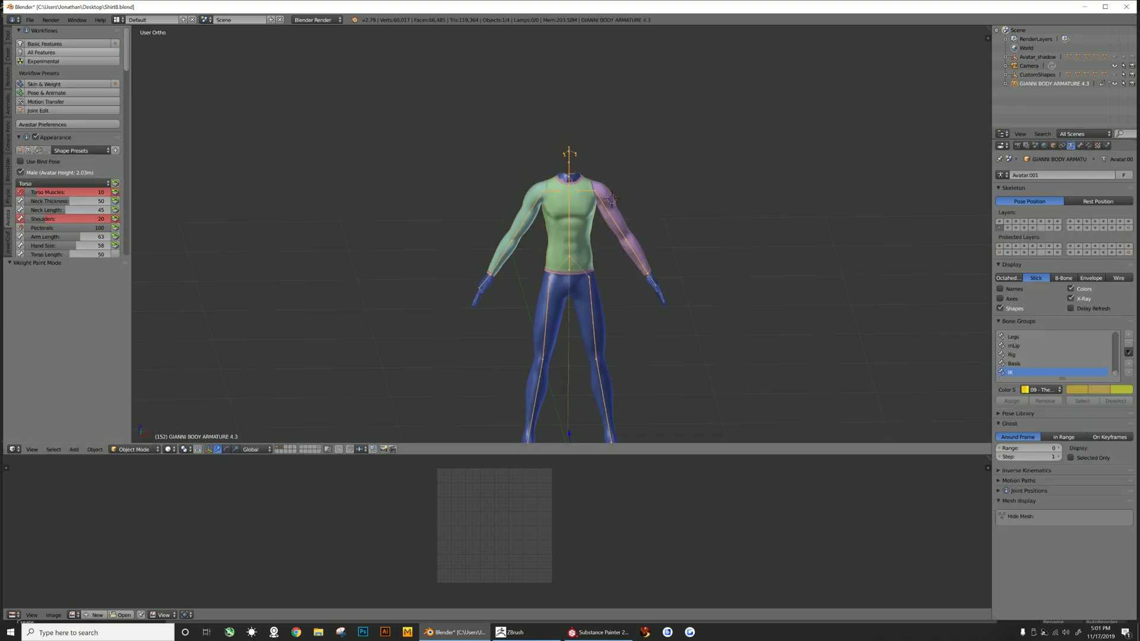
pyautogui.scroll(-8, 41, 159)
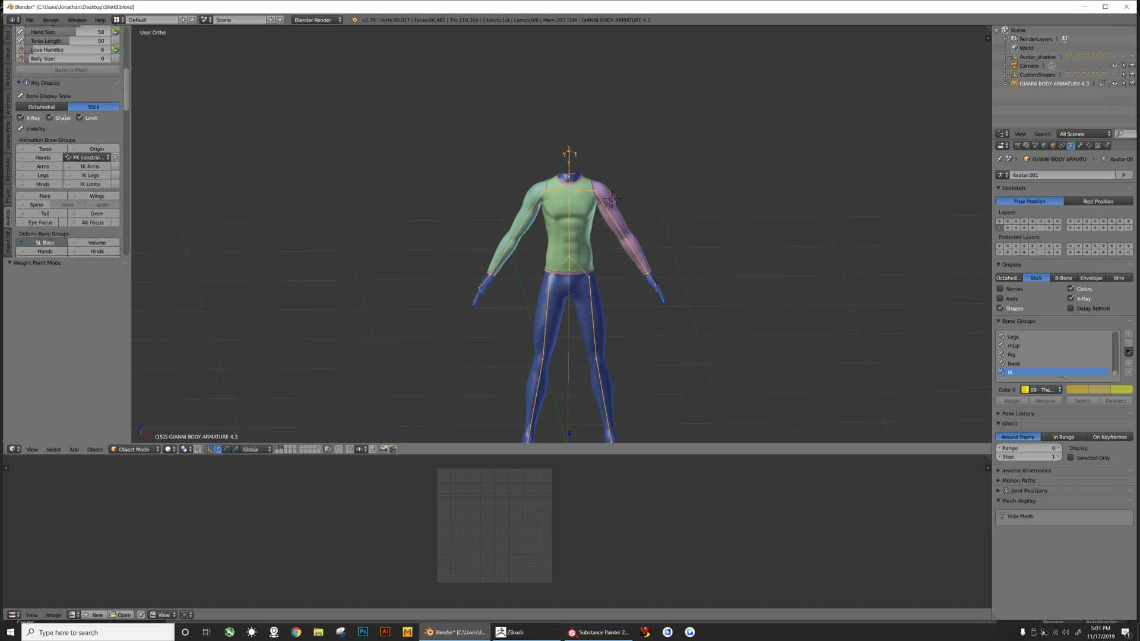
pyautogui.click(21, 167)
pyautogui.click(21, 175)
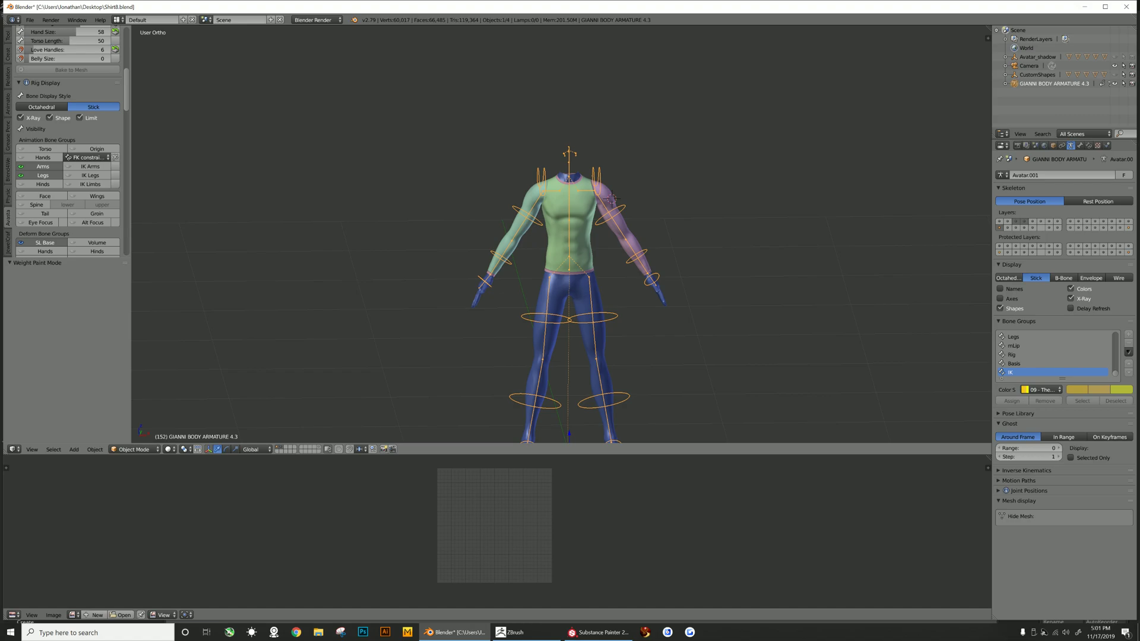
# - Enter Pose Mode, test moving the right shoulder bone, cancel the move and go back to Object Mode
pyautogui.click(133, 449)
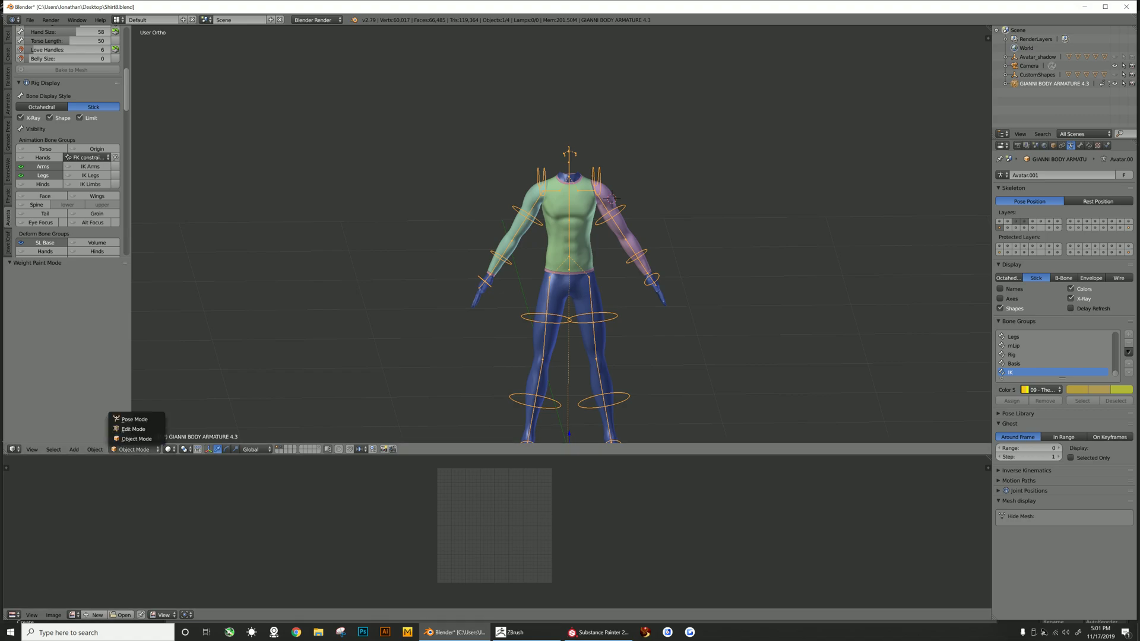
pyautogui.click(128, 419)
pyautogui.scroll(5, 562, 235)
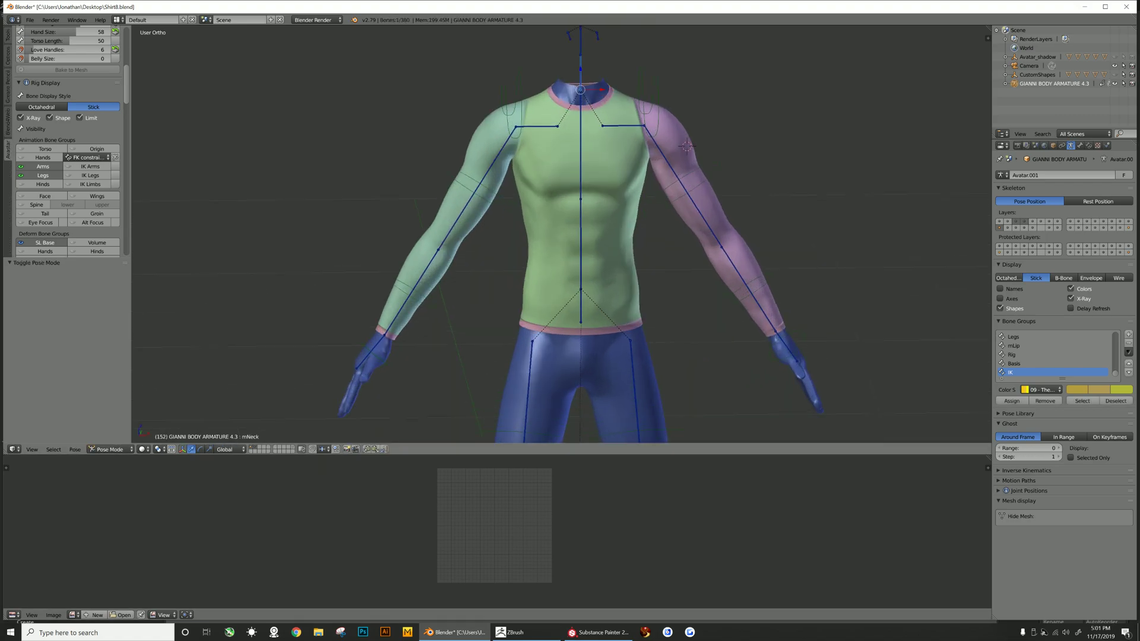
pyautogui.rightClick(477, 189)
pyautogui.press('g')
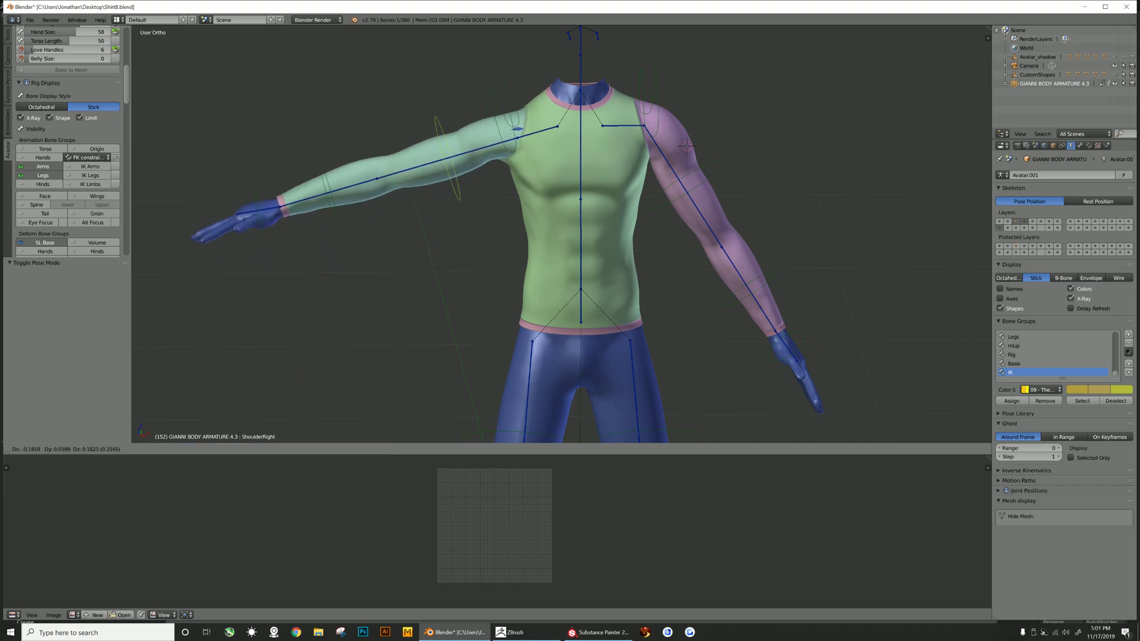
pyautogui.press('Escape')
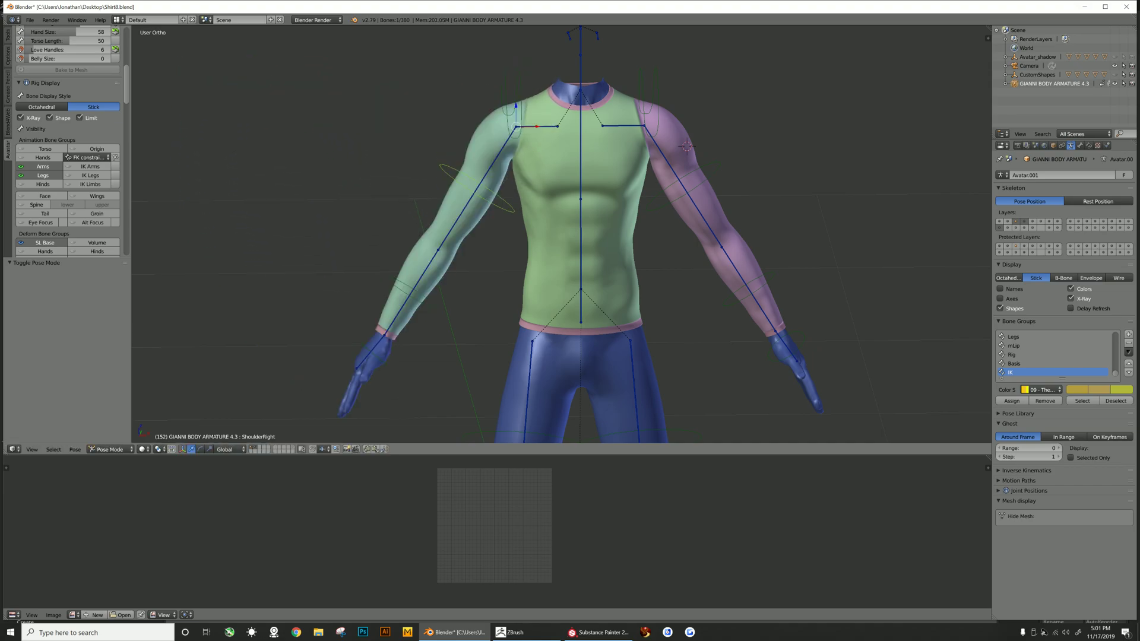
pyautogui.click(110, 450)
pyautogui.click(112, 420)
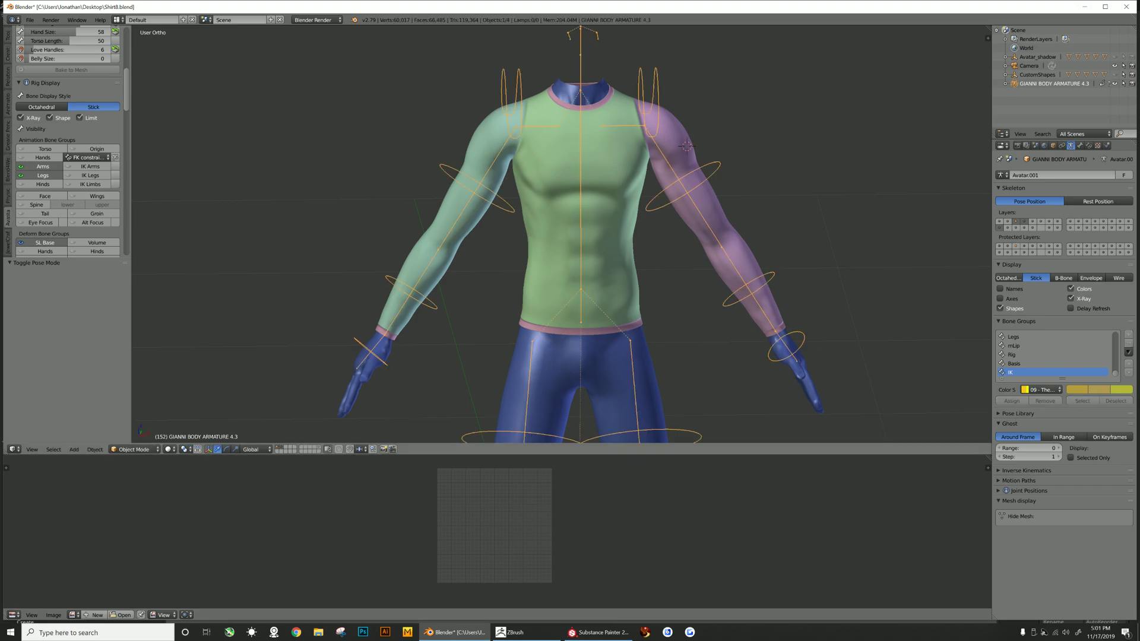
# - Select the shirt to check its Armature modifier settings, then reselect the armature
pyautogui.rightClick(549, 238)
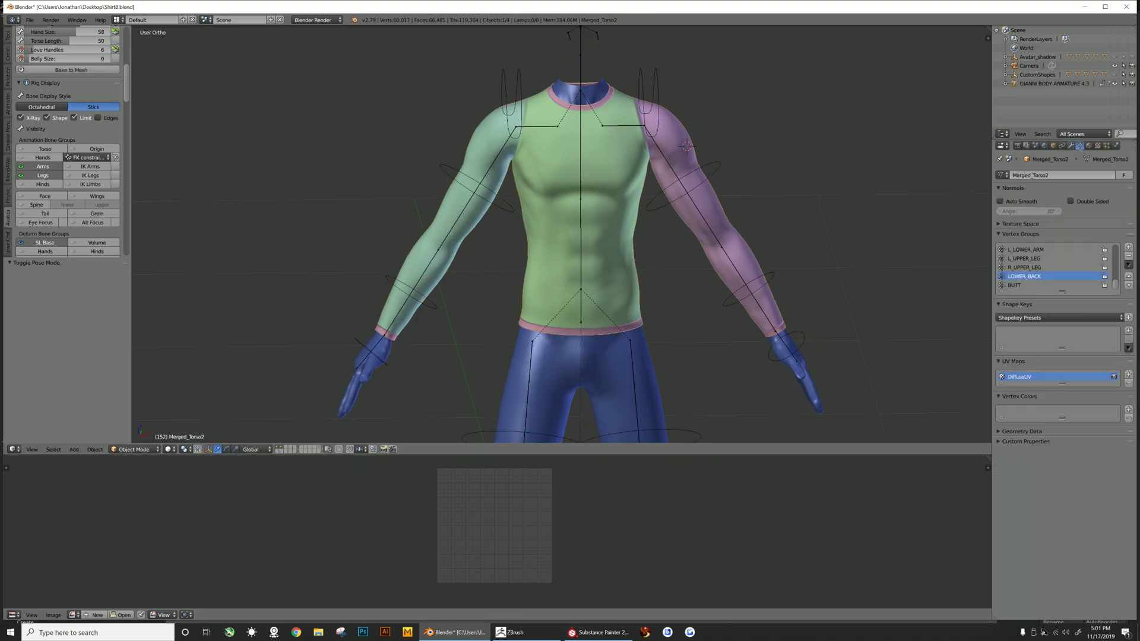
pyautogui.click(1071, 145)
pyautogui.click(1002, 234)
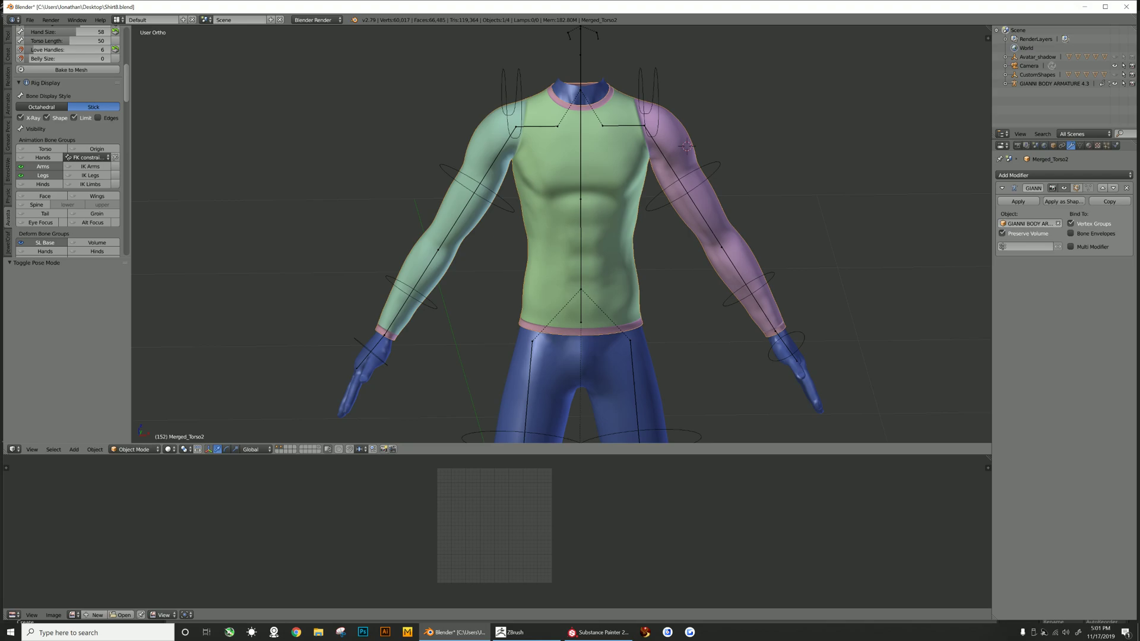
pyautogui.rightClick(766, 280)
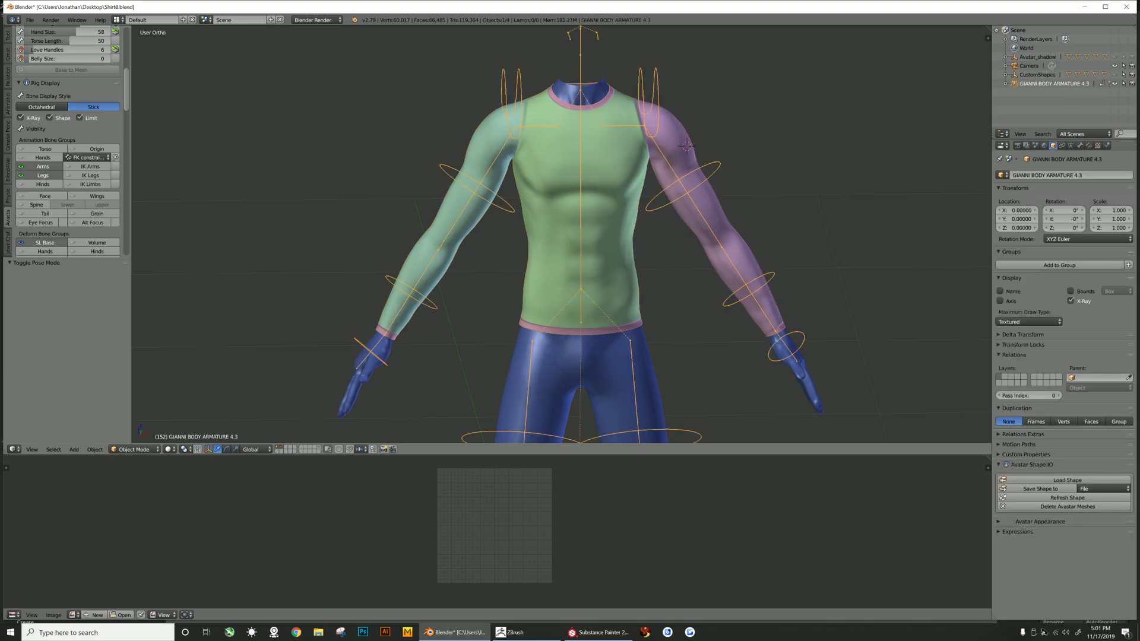
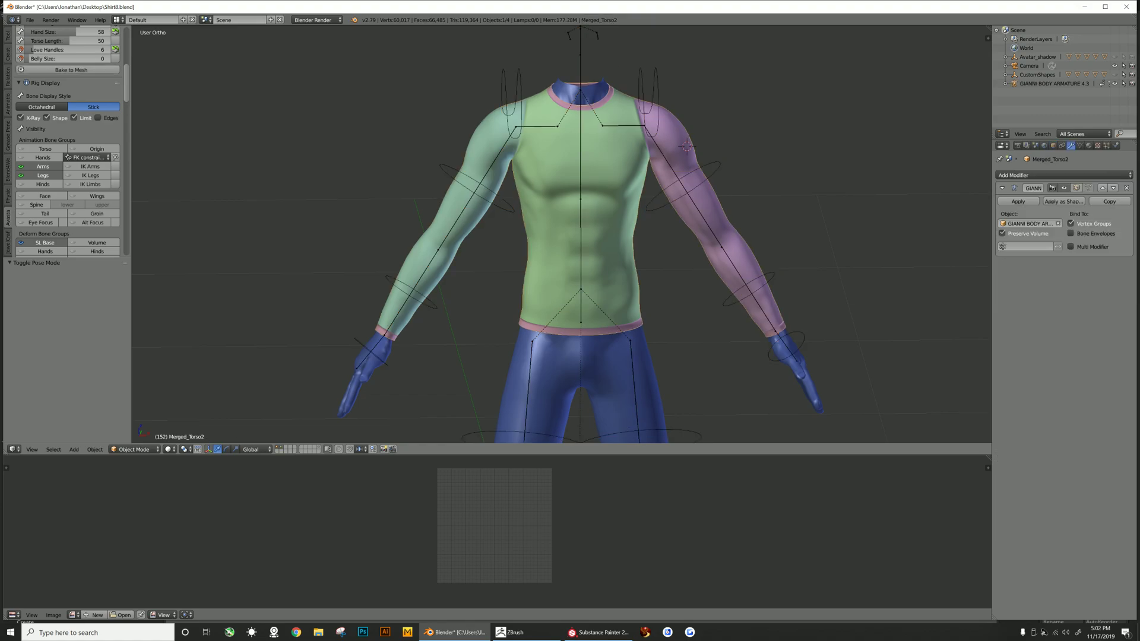
# - Enter Pose Mode on the armature and rotate the right shoulder bone 58° to raise the right arm
pyautogui.click(134, 449)
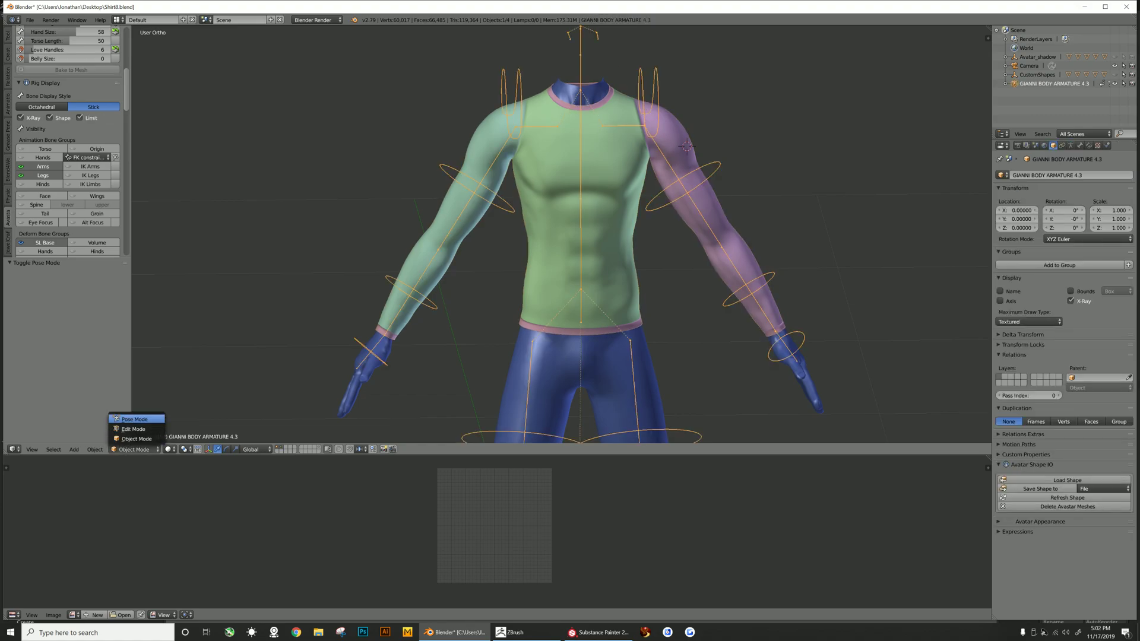
pyautogui.click(134, 419)
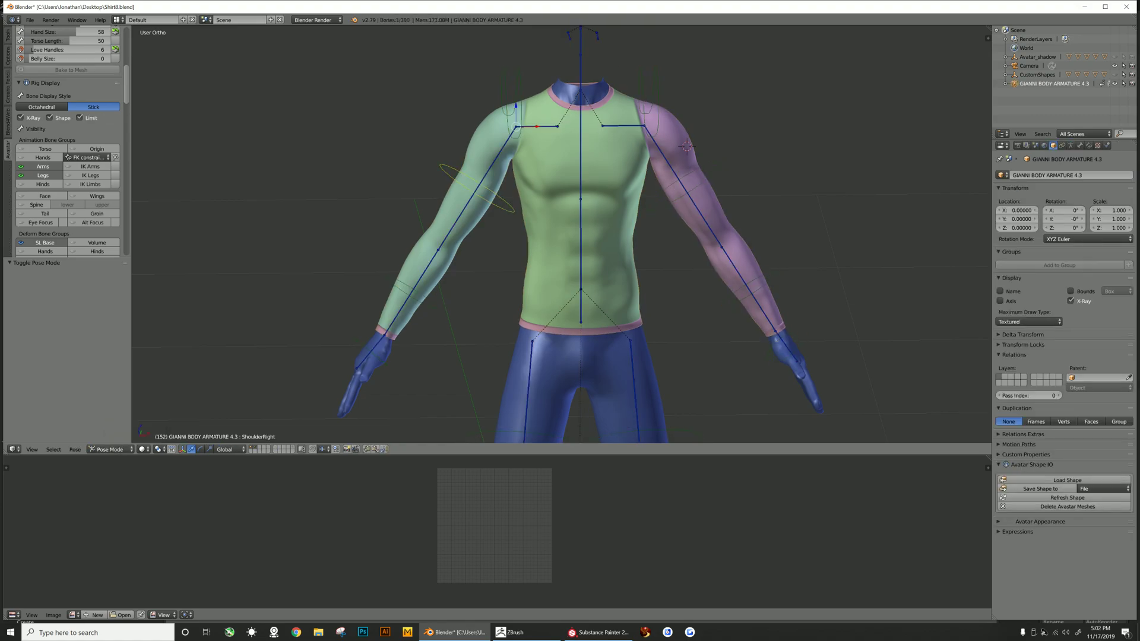
pyautogui.click(8, 36)
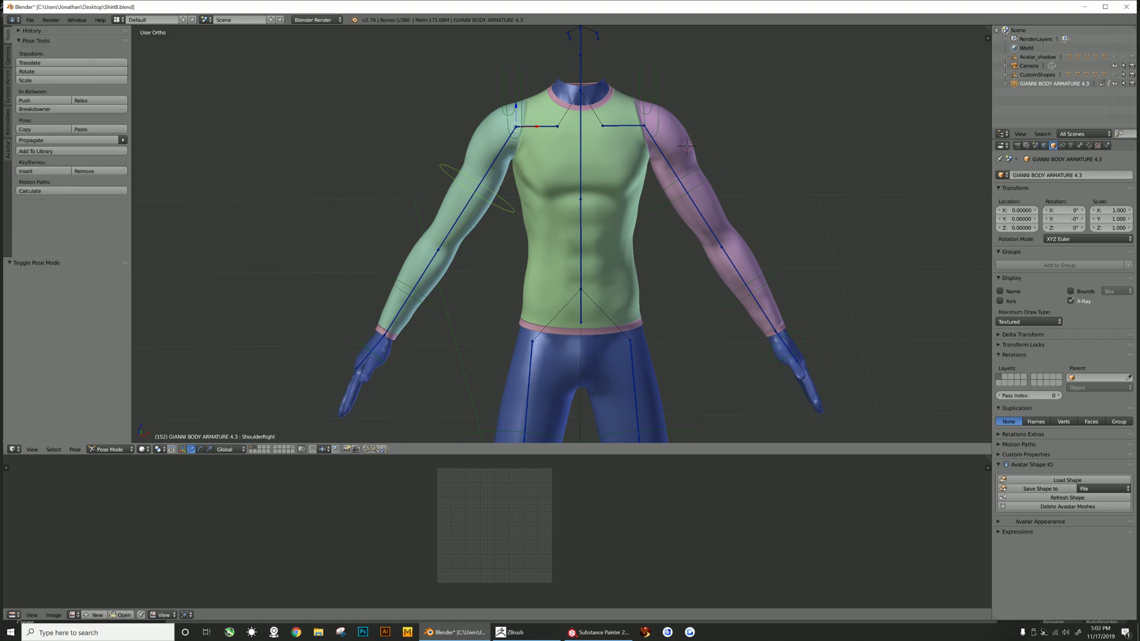
pyautogui.scroll(-3, 562, 235)
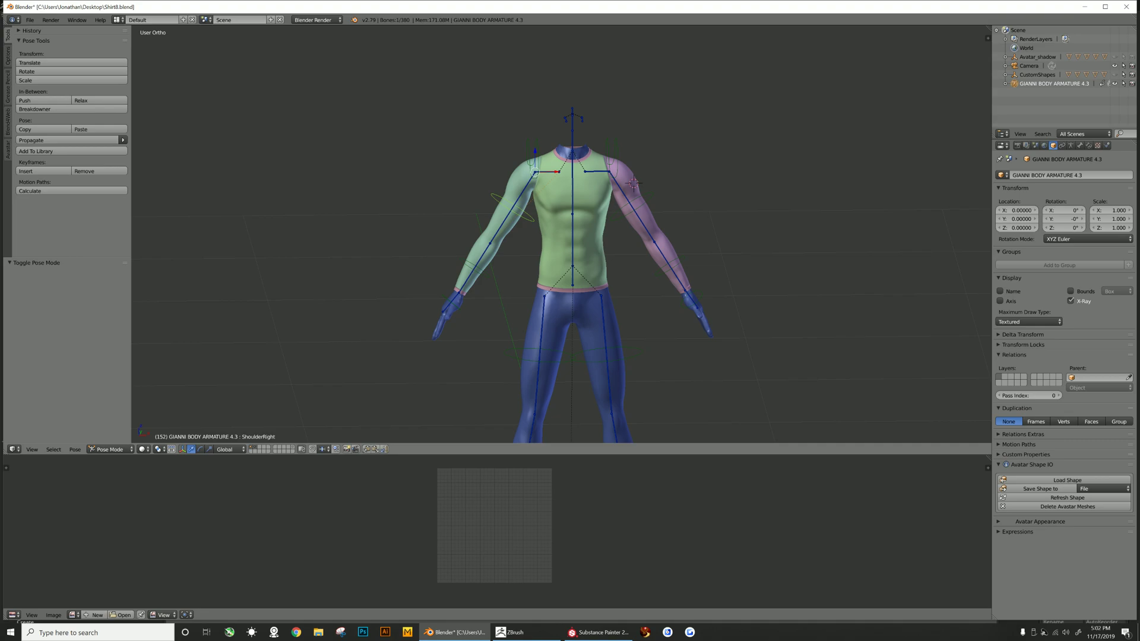
pyautogui.doubleClick(67, 71)
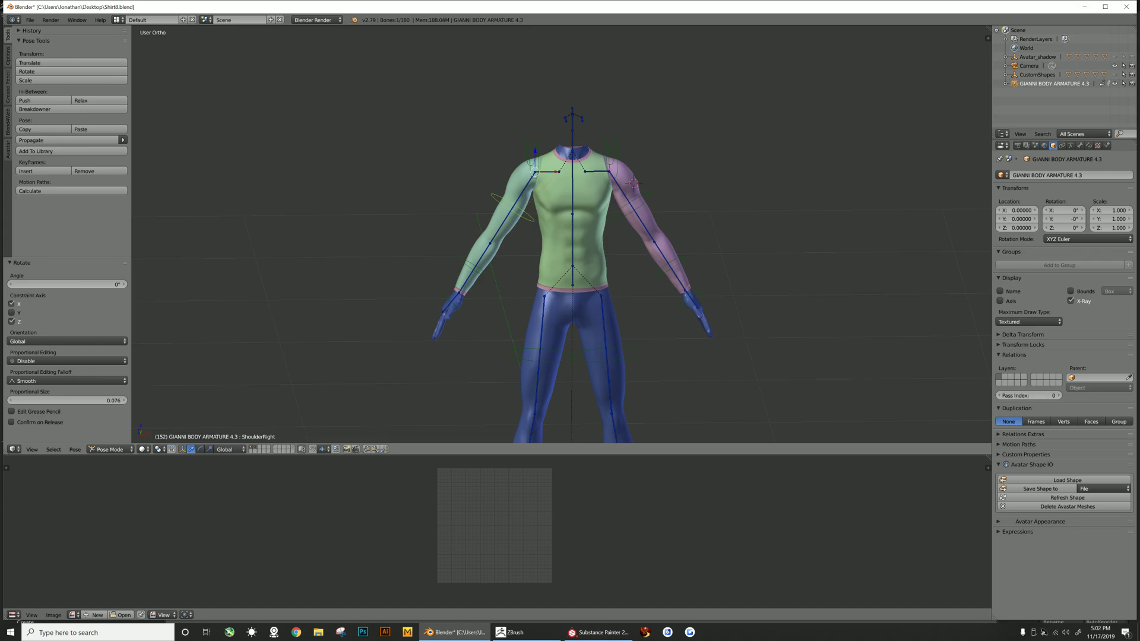
pyautogui.click(67, 285)
pyautogui.write('58')
pyautogui.press('Return')
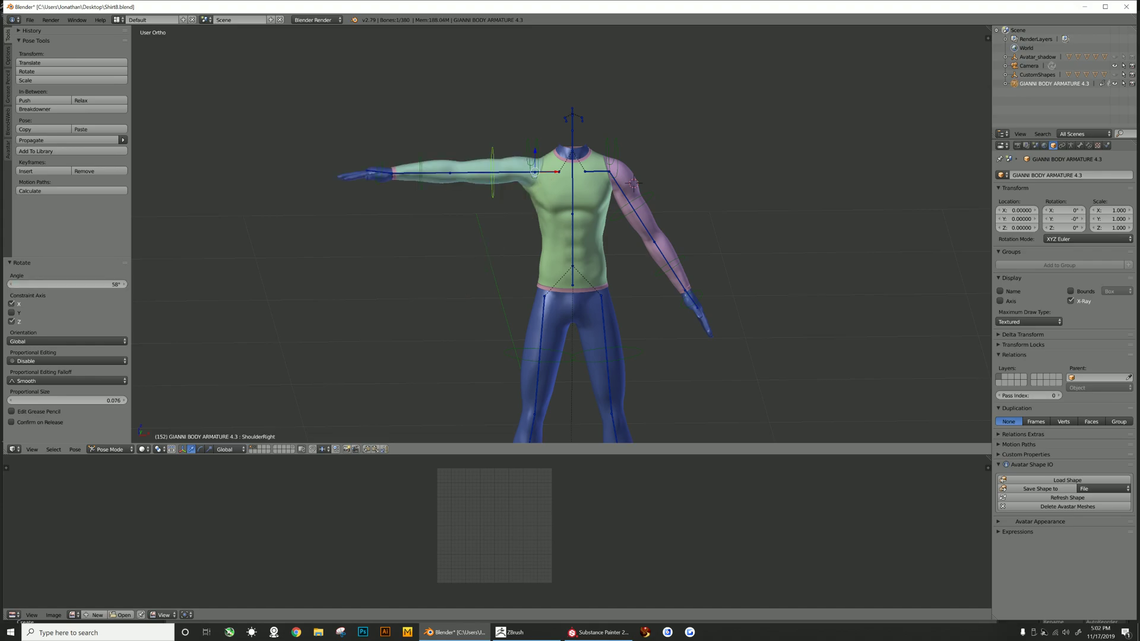
# - Select the left shoulder bone and rotate it -58° to raise the left arm into a T-pose
pyautogui.rightClick(634, 184)
pyautogui.click(11, 322)
pyautogui.click(67, 285)
pyautogui.write('-58')
pyautogui.press('Return')
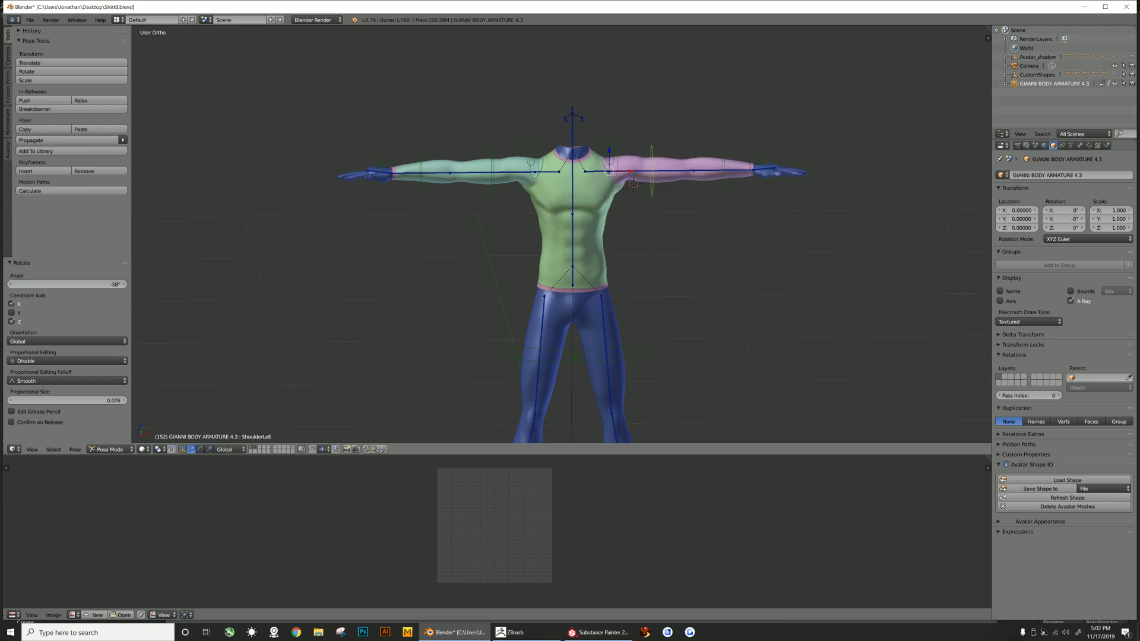
# - Select the right hip bone and rotate it -10° to spread the right leg
pyautogui.rightClick(539, 357)
pyautogui.doubleClick(66, 71)
pyautogui.click(11, 322)
pyautogui.click(67, 284)
pyautogui.write('10')
pyautogui.press('Return')
pyautogui.click(67, 284)
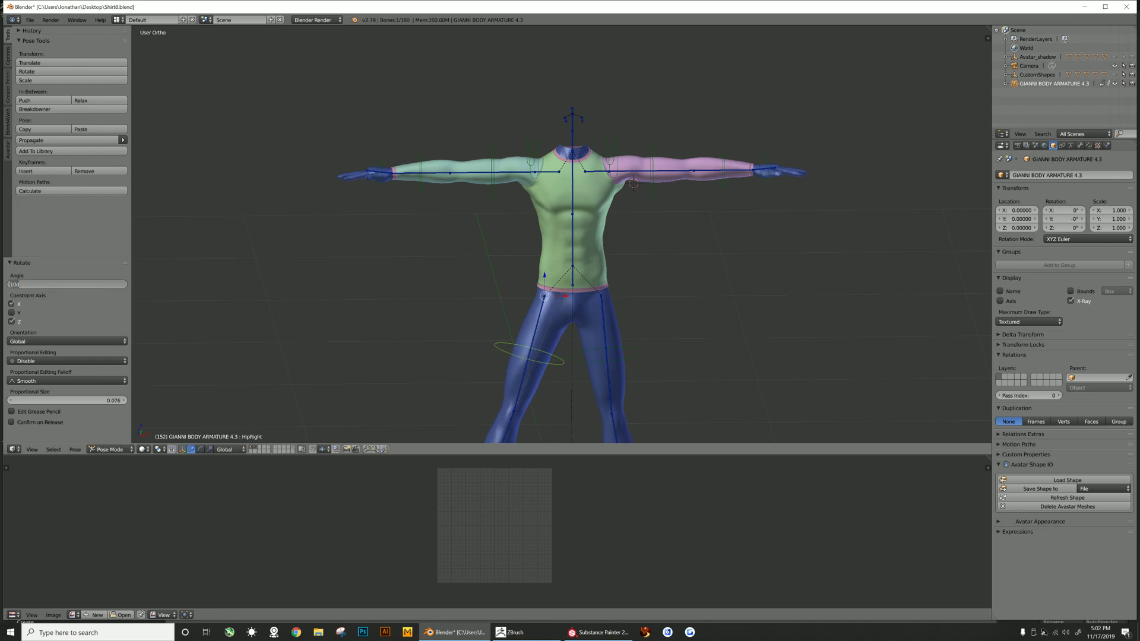
pyautogui.write('-10')
pyautogui.press('Return')
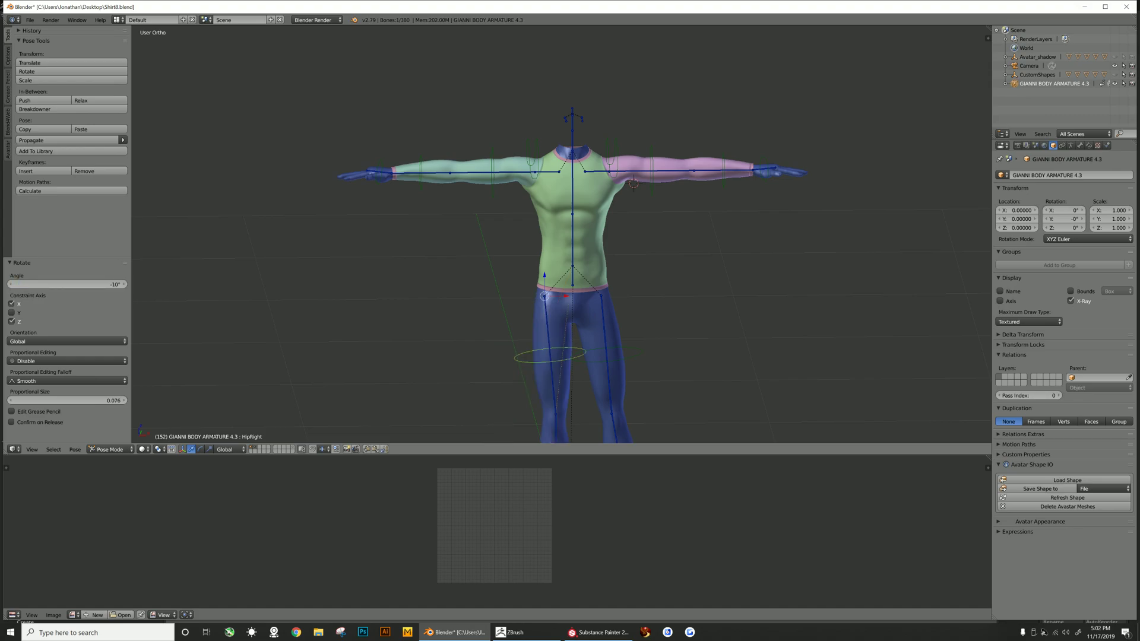
# - Select the left hip bone and rotate it 10° to spread the left leg
pyautogui.rightClick(624, 359)
pyautogui.click(52, 71)
pyautogui.click(52, 71)
pyautogui.click(12, 321)
pyautogui.click(67, 284)
pyautogui.write('10')
pyautogui.press('Return')
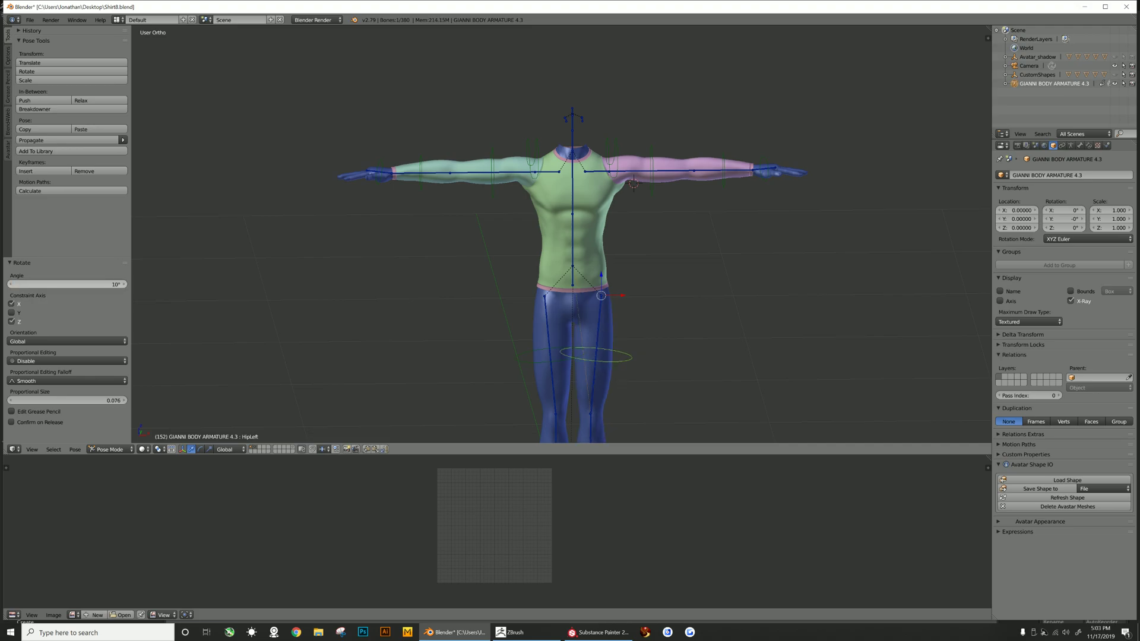
# - Return to Object Mode, select the shirt and open the Avastar tool panel
pyautogui.click(110, 449)
pyautogui.click(114, 439)
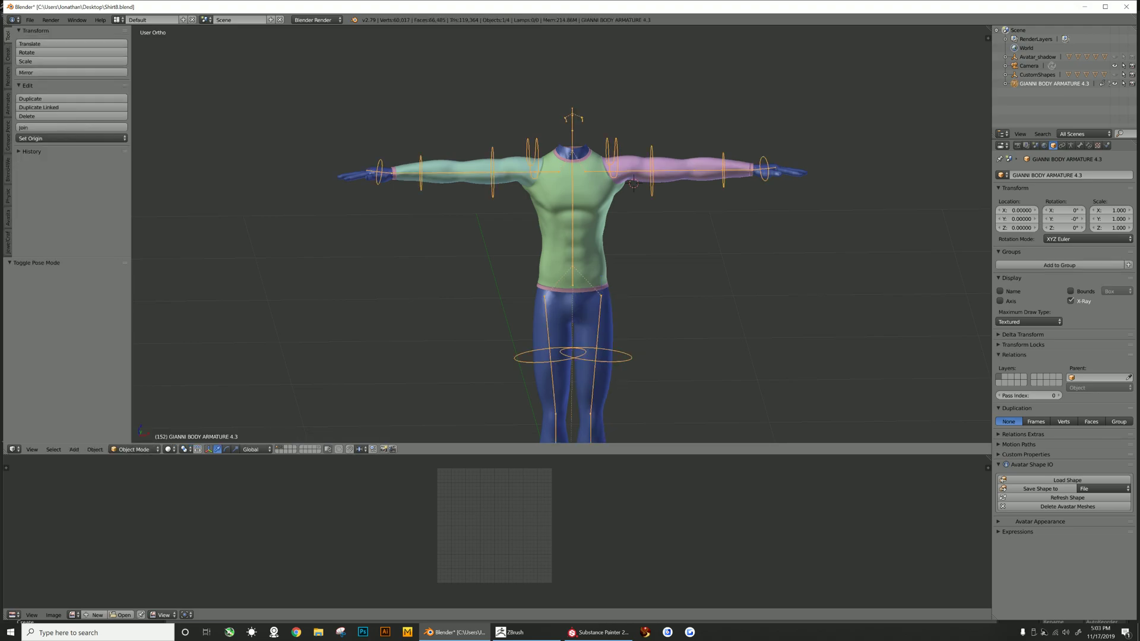
pyautogui.rightClick(579, 231)
pyautogui.scroll(2, 578, 231)
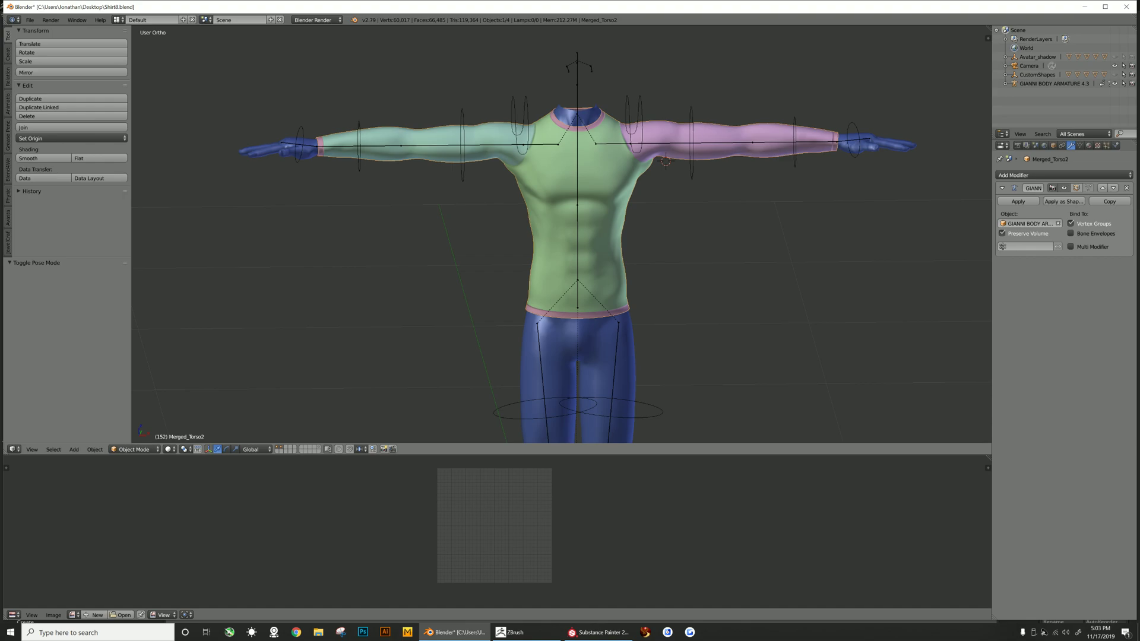
pyautogui.scroll(-2, 561, 235)
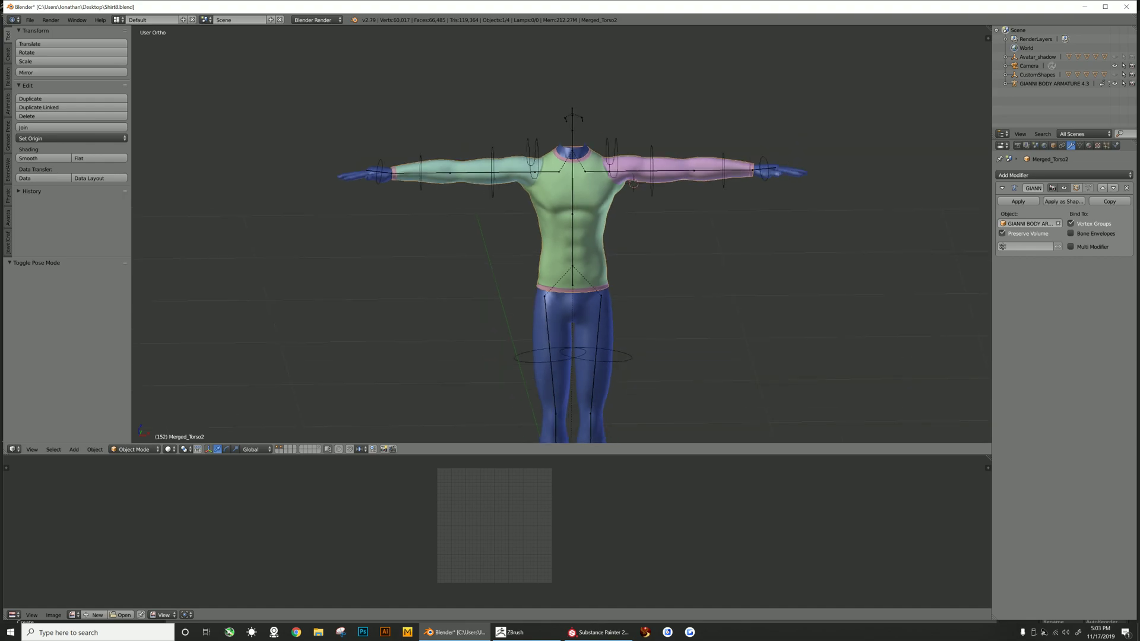
pyautogui.click(8, 218)
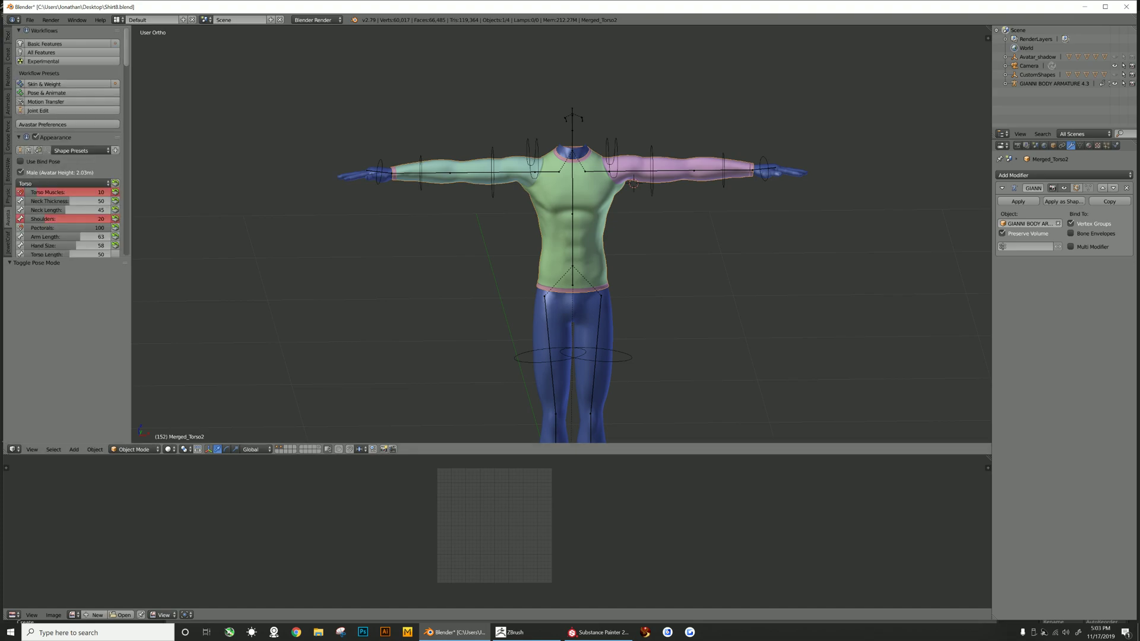
pyautogui.scroll(-4, 65, 128)
pyautogui.scroll(-5, 42, 151)
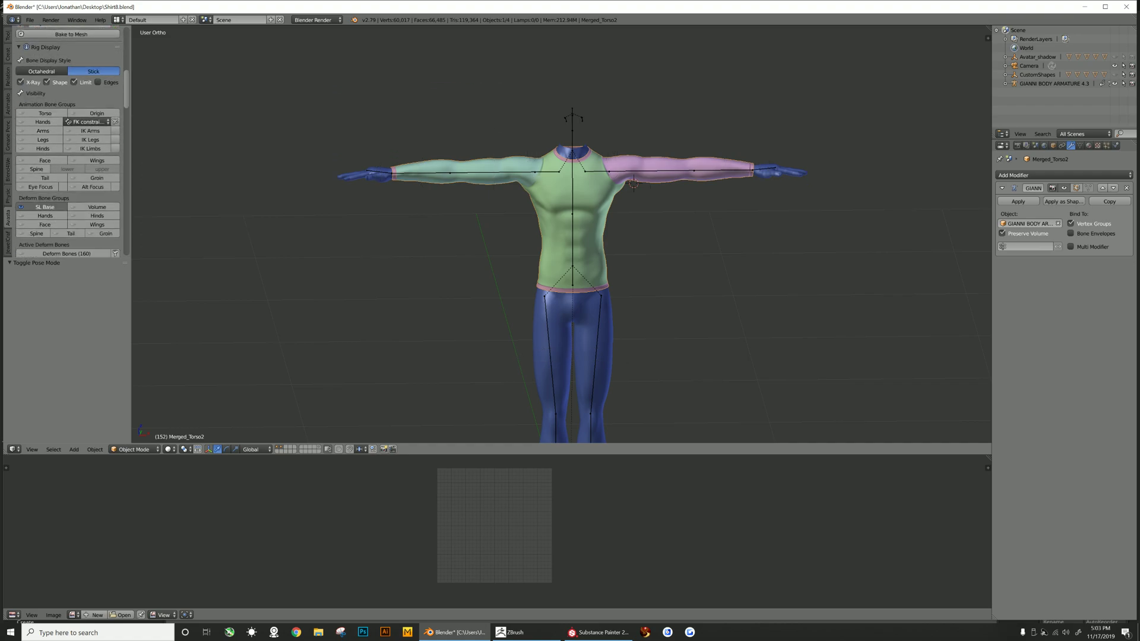
# - Select the armature, enter Pose Mode, select the neck bone and scroll through the Avastar posing options
pyautogui.rightClick(572, 130)
pyautogui.click(135, 449)
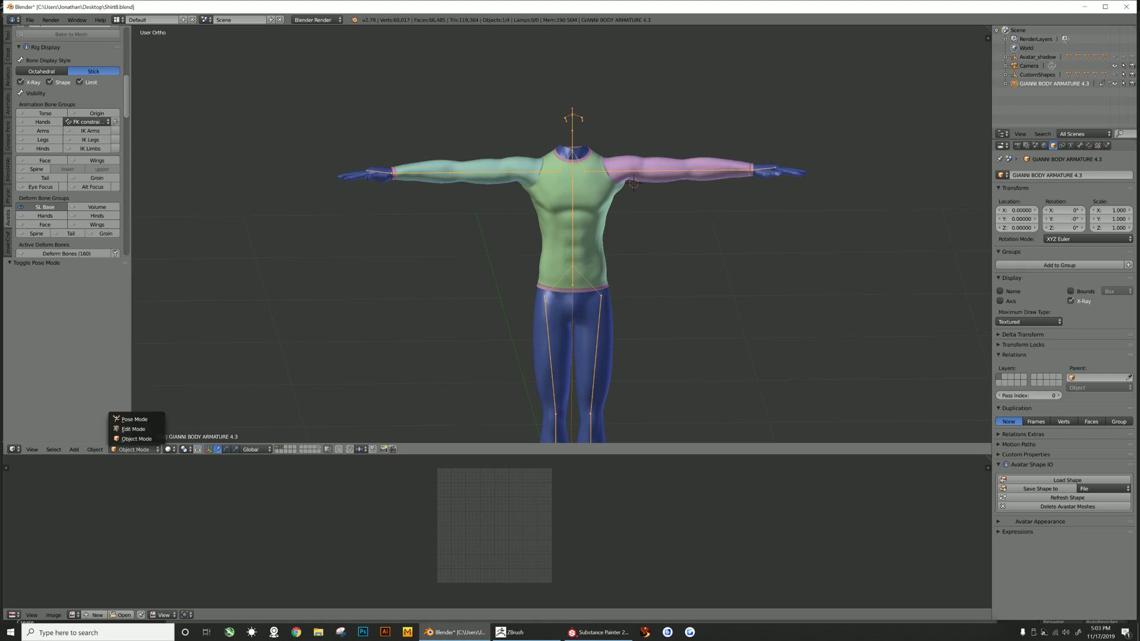
pyautogui.click(134, 419)
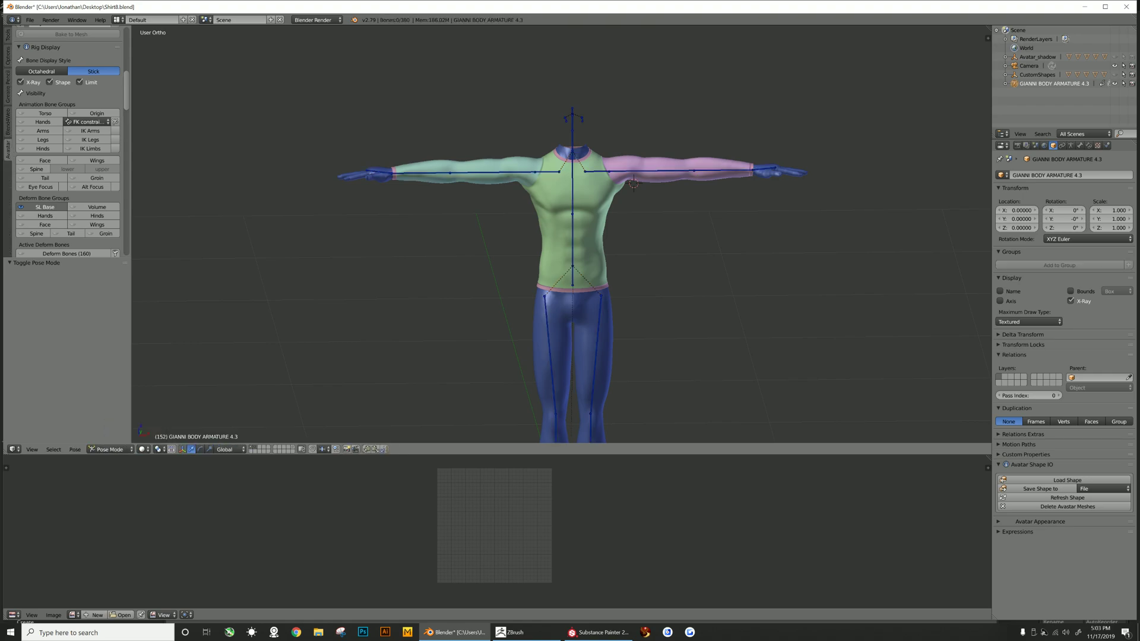
pyautogui.rightClick(572, 150)
pyautogui.scroll(-10, 41, 148)
pyautogui.scroll(-12, 65, 143)
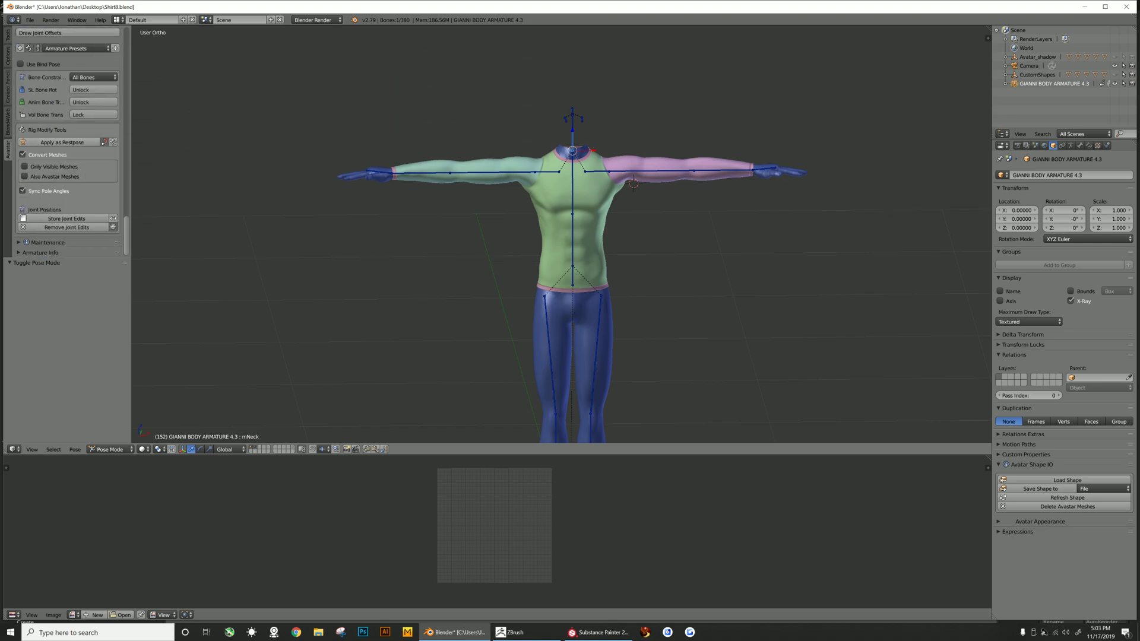
pyautogui.scroll(3, 65, 143)
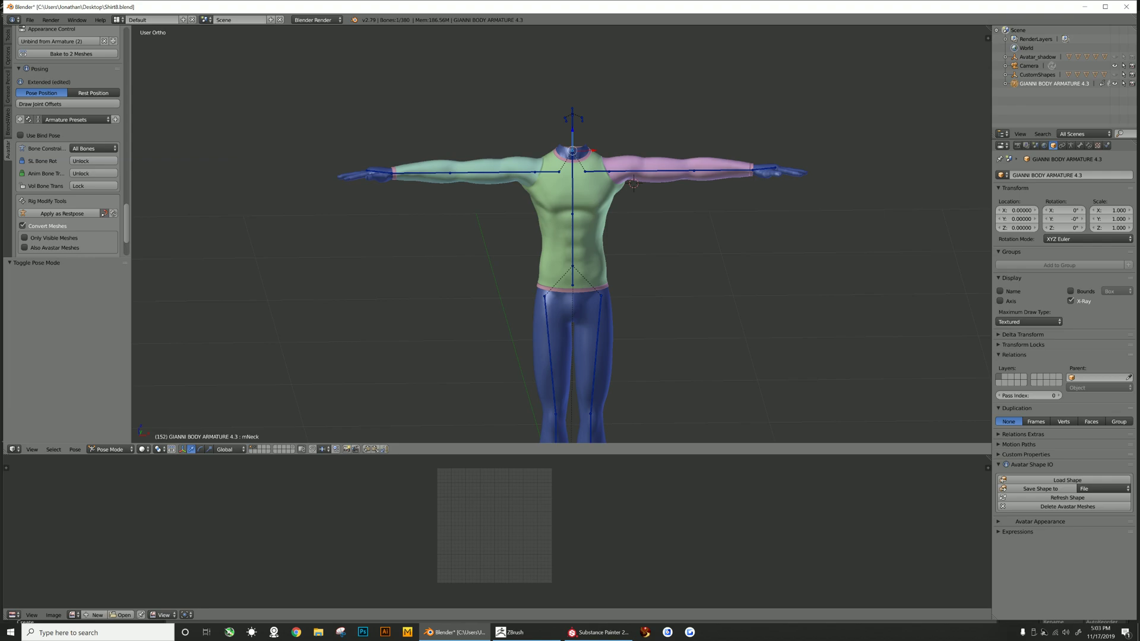
pyautogui.scroll(-2, 66, 142)
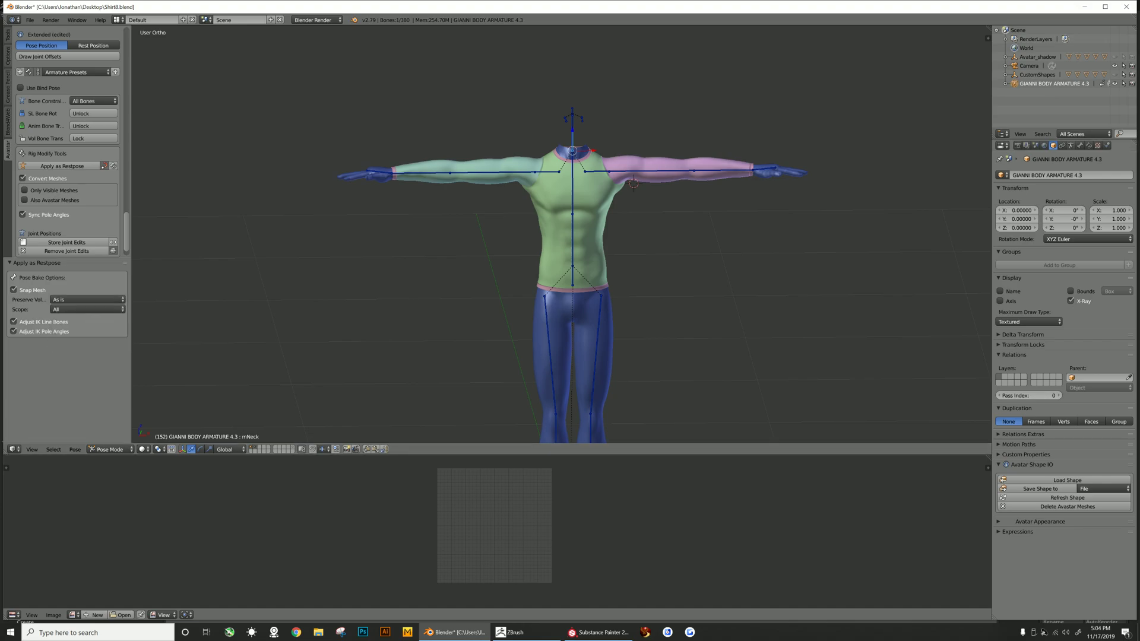
# - Switch between the armature and the shirt to inspect their armature data and modifier settings
pyautogui.click(1071, 145)
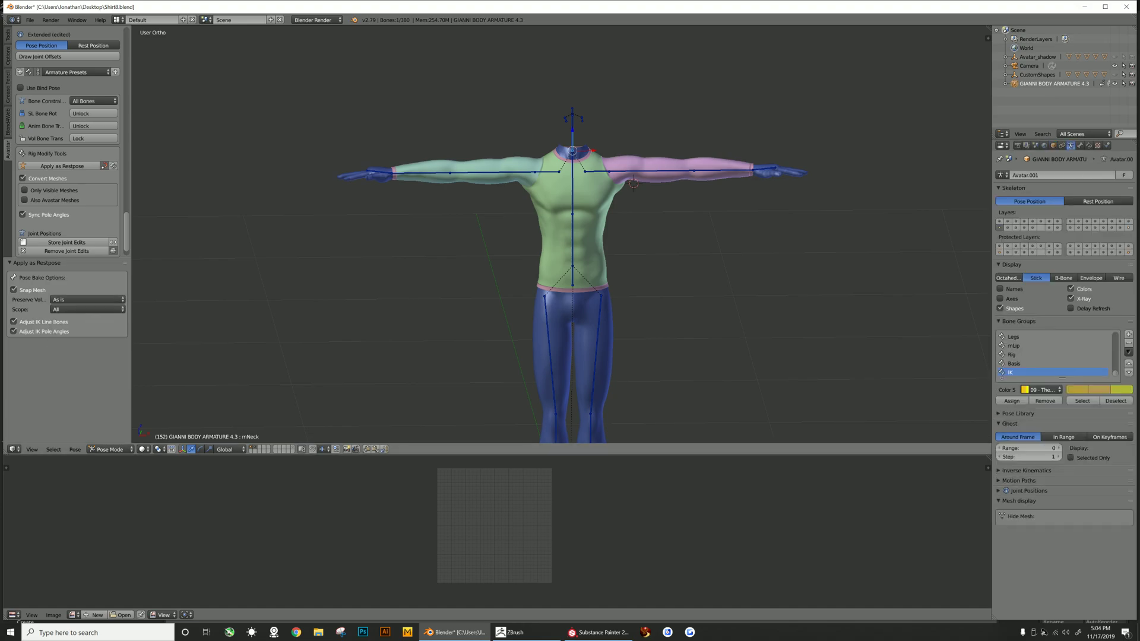
pyautogui.rightClick(591, 205)
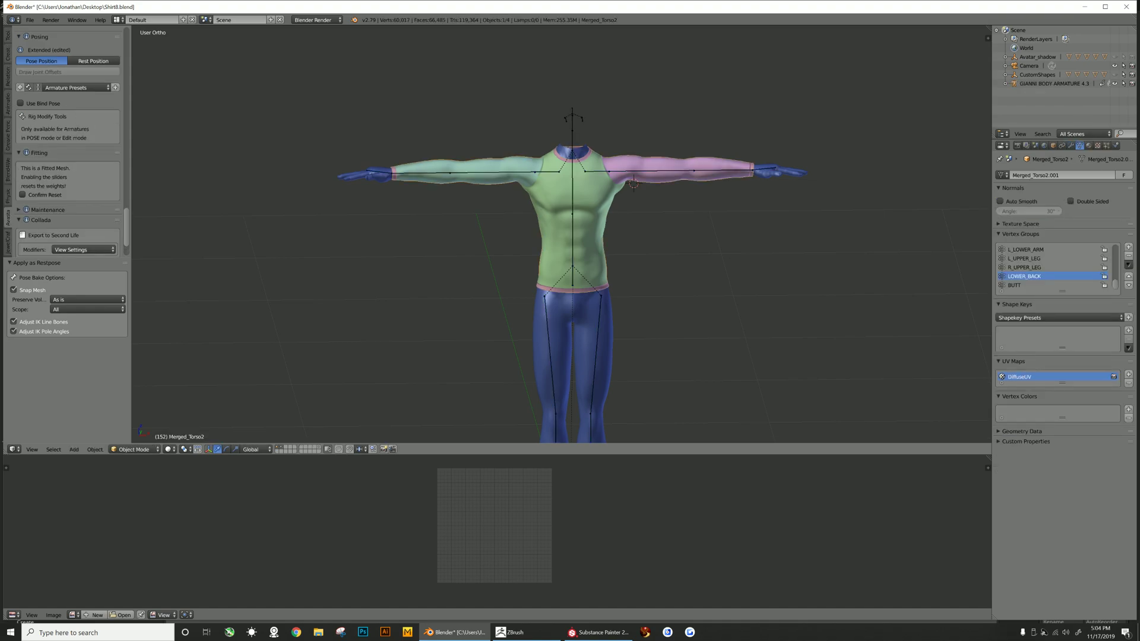
pyautogui.click(1071, 145)
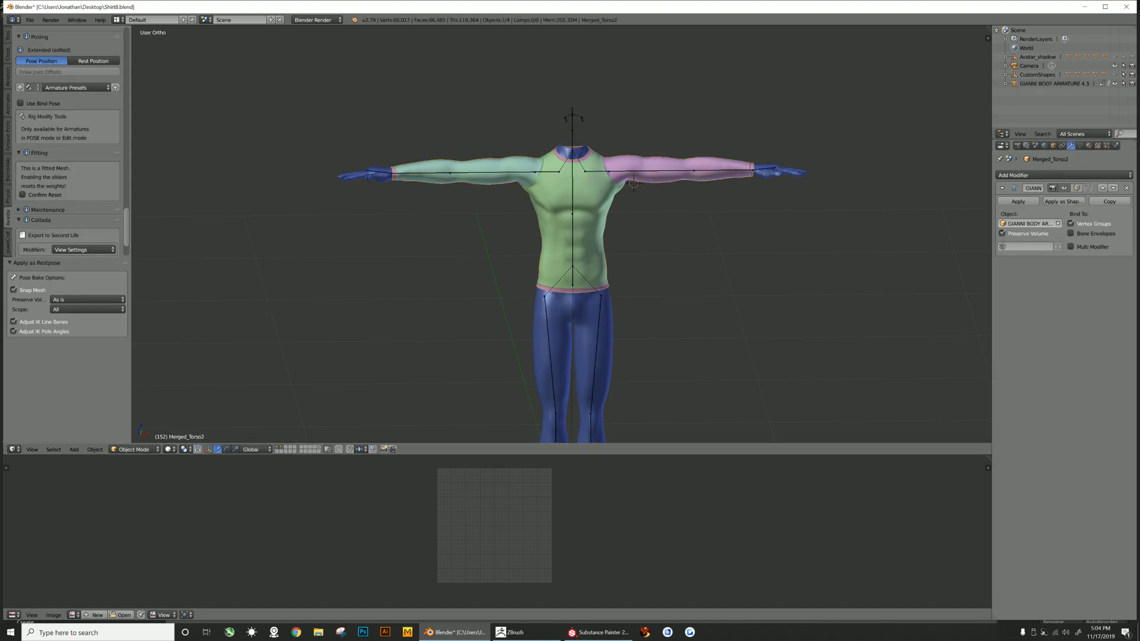
pyautogui.rightClick(573, 122)
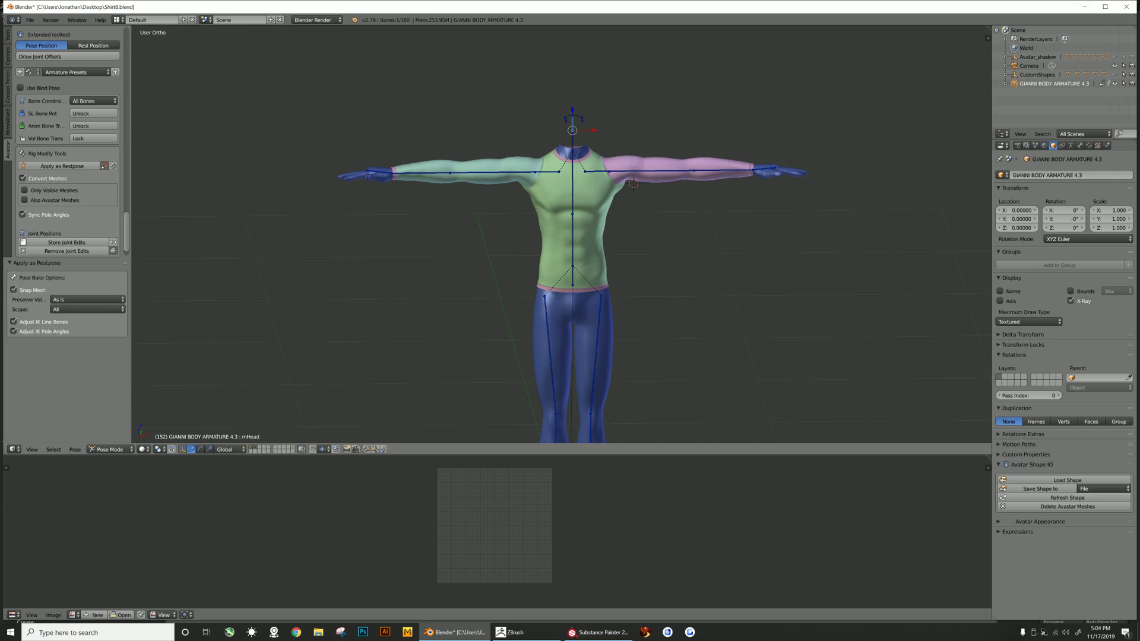
pyautogui.click(110, 450)
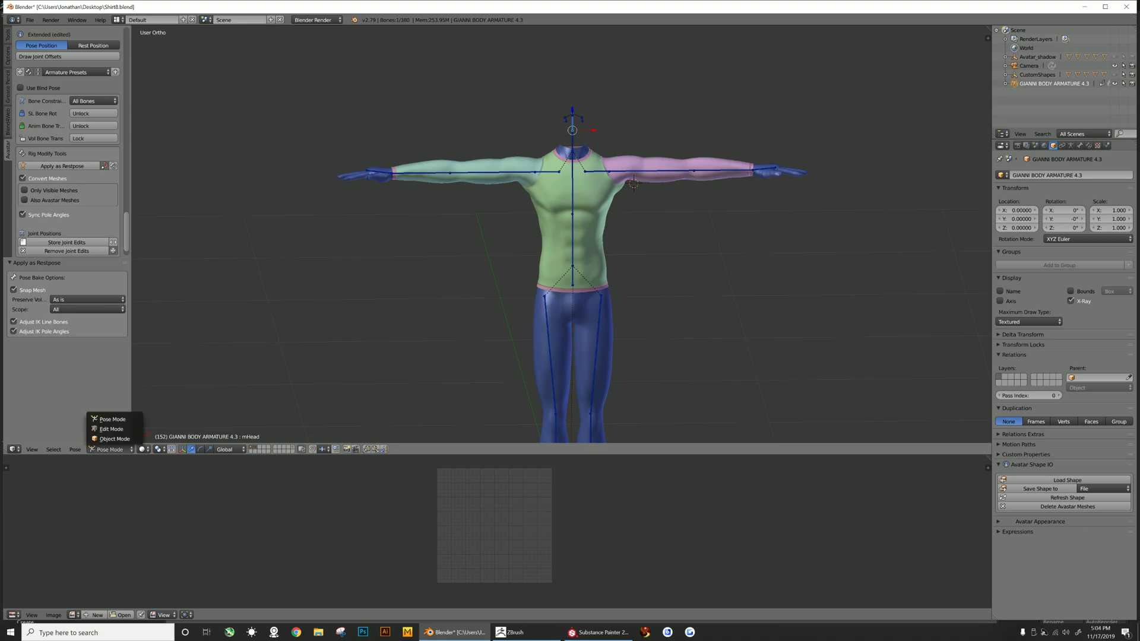
pyautogui.click(110, 419)
pyautogui.rightClick(555, 229)
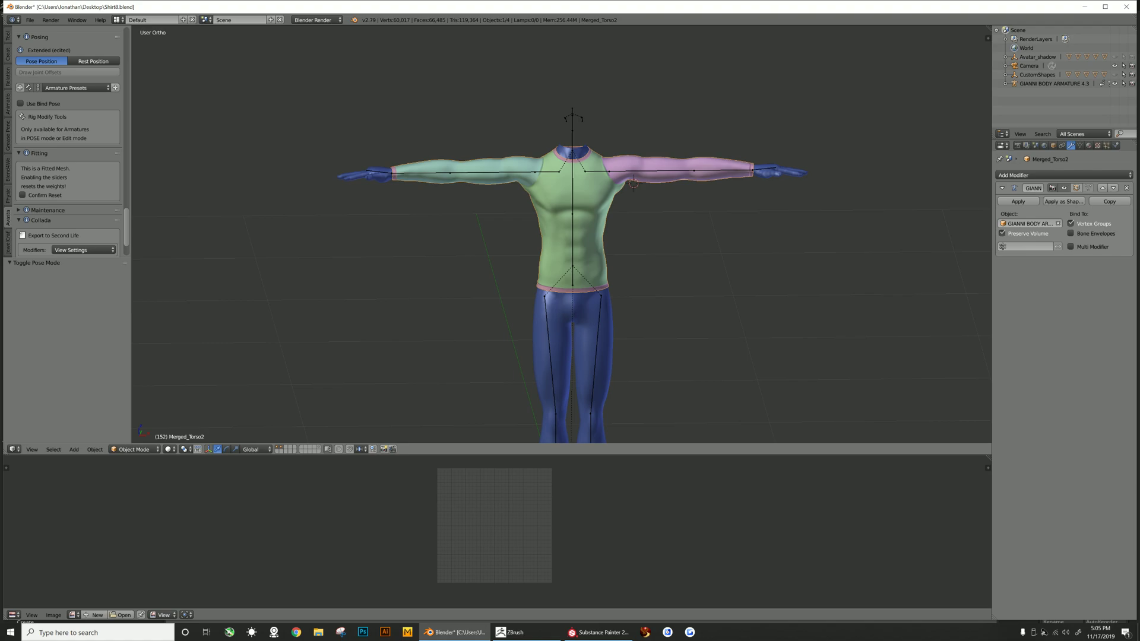
pyautogui.scroll(-3, 72, 178)
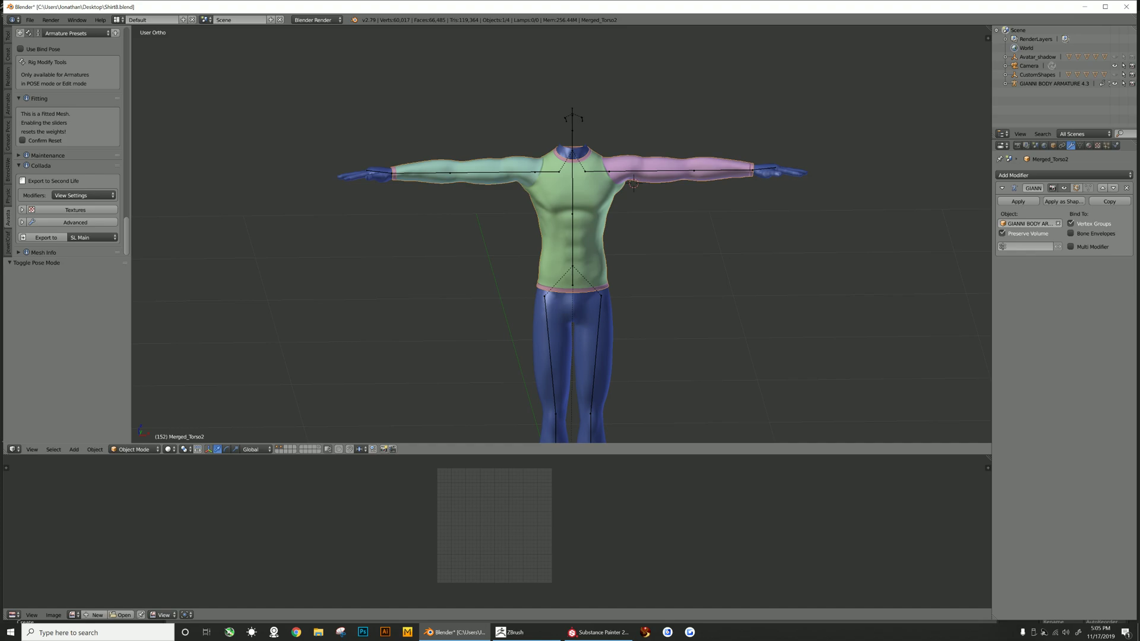
pyautogui.rightClick(572, 128)
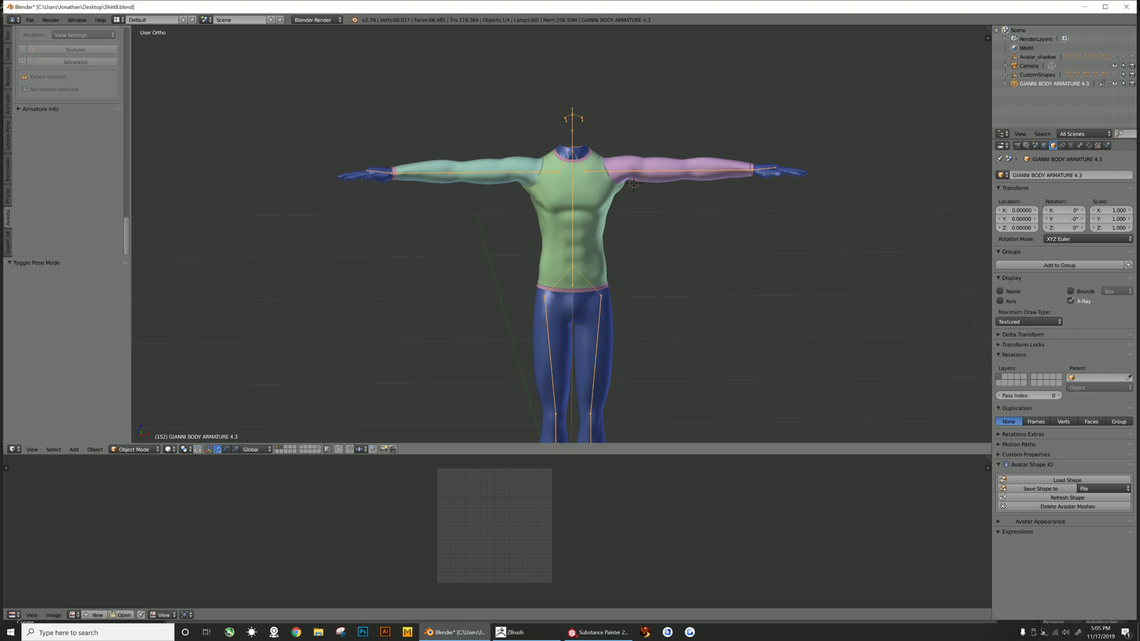
pyautogui.click(134, 450)
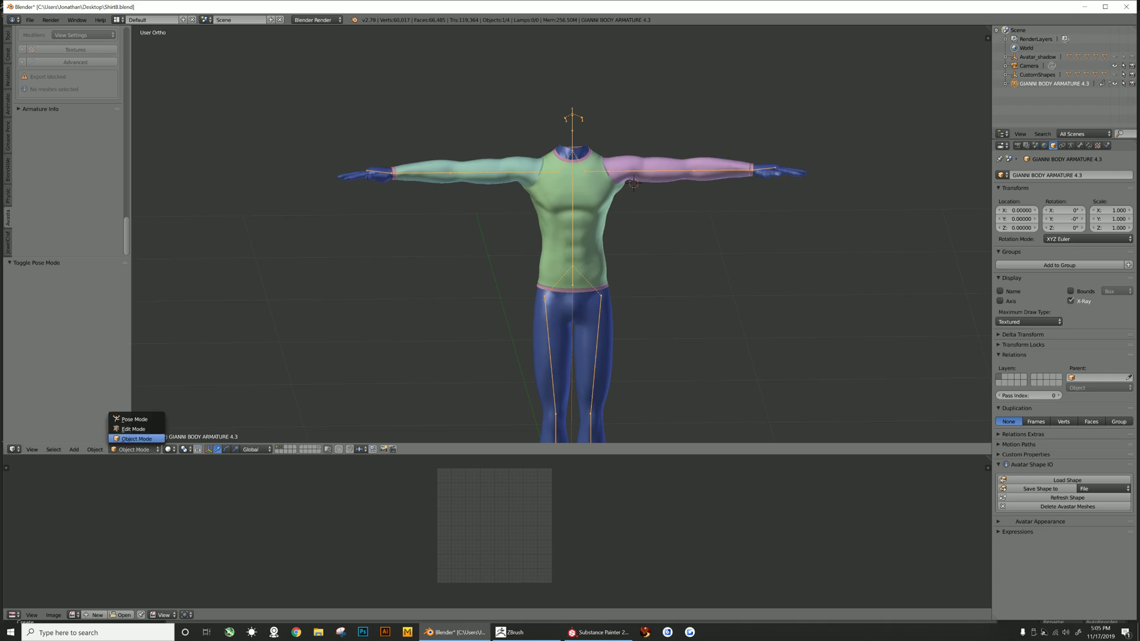
pyautogui.click(134, 418)
pyautogui.rightClick(572, 141)
pyautogui.scroll(6, 68, 143)
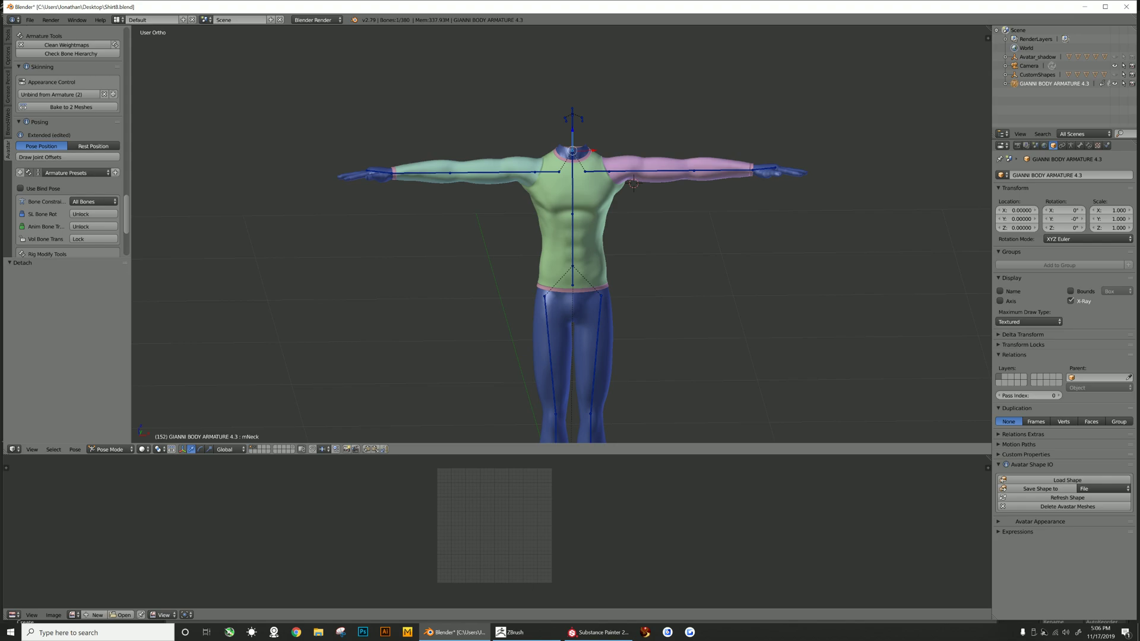
# - Return to Object Mode, select the shirt and unbind it from the armature
pyautogui.click(110, 449)
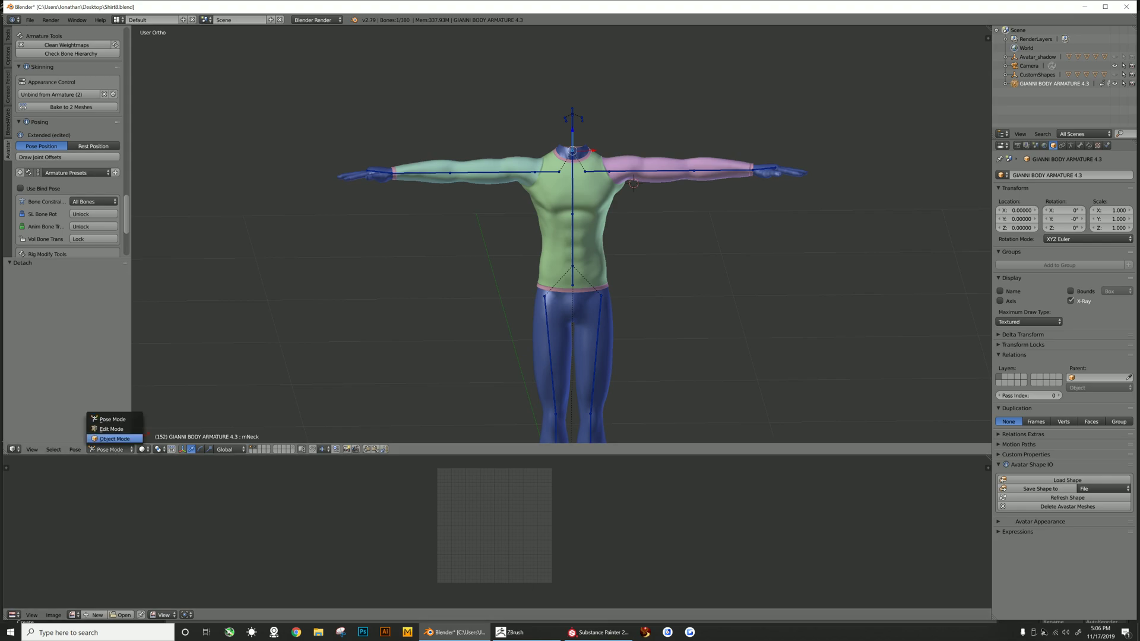
pyautogui.click(113, 439)
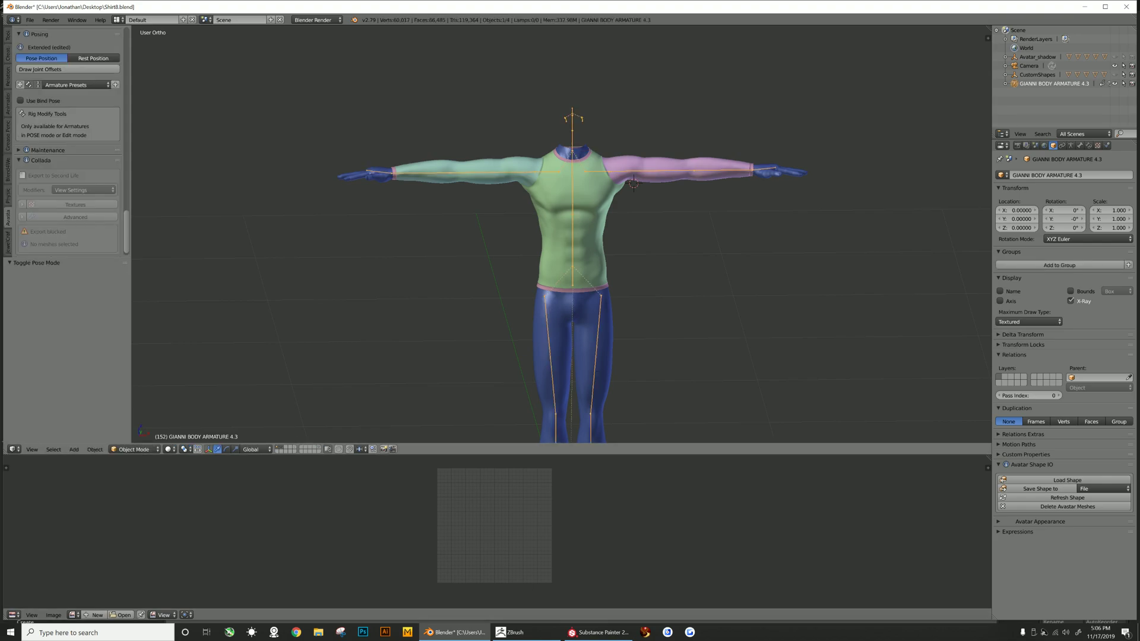
pyautogui.rightClick(585, 238)
pyautogui.scroll(-10, 68, 143)
pyautogui.click(68, 130)
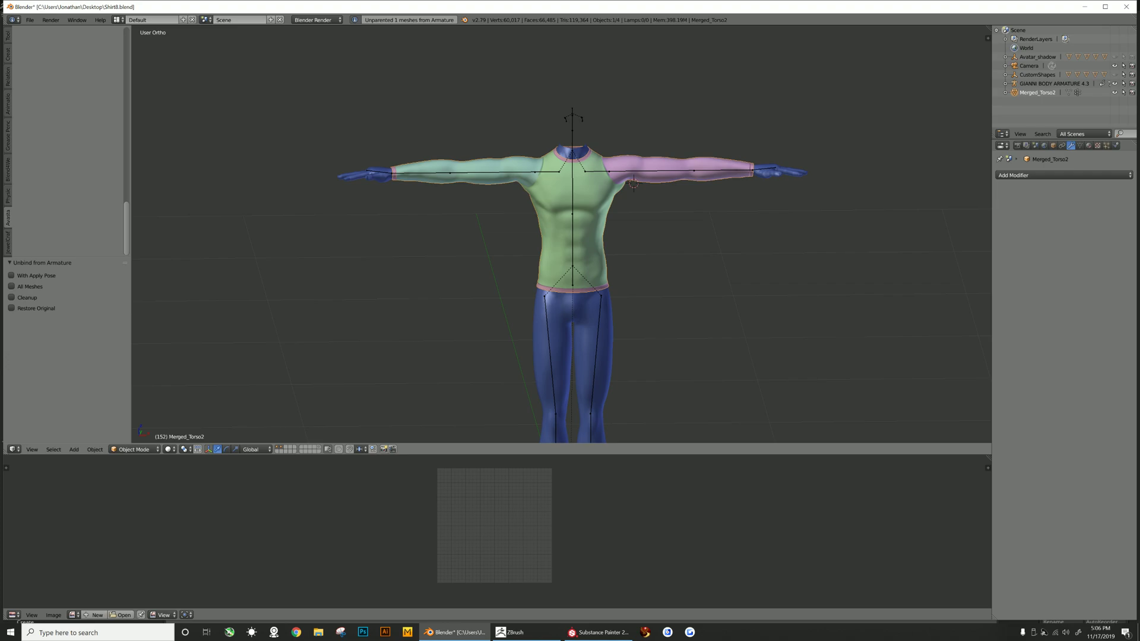
# - Undo the unbind from the armature
pyautogui.hotkey('ctrl', 'z')
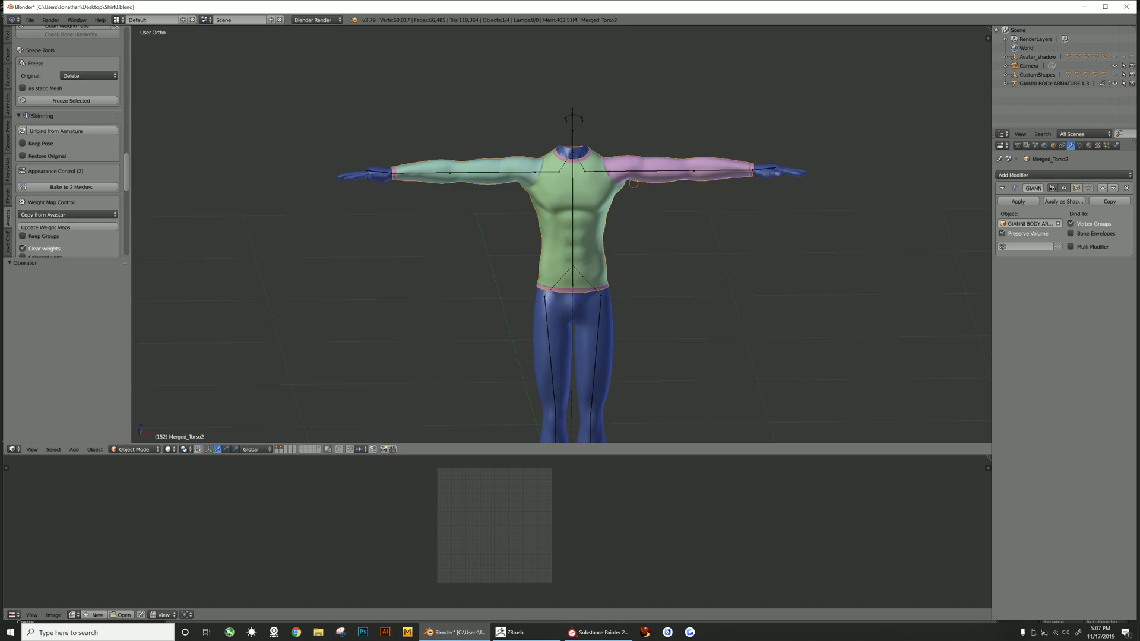
pyautogui.hotkey('ctrl', 'z')
pyautogui.hotkey('ctrl', 'z')
pyautogui.scroll(-10, 68, 148)
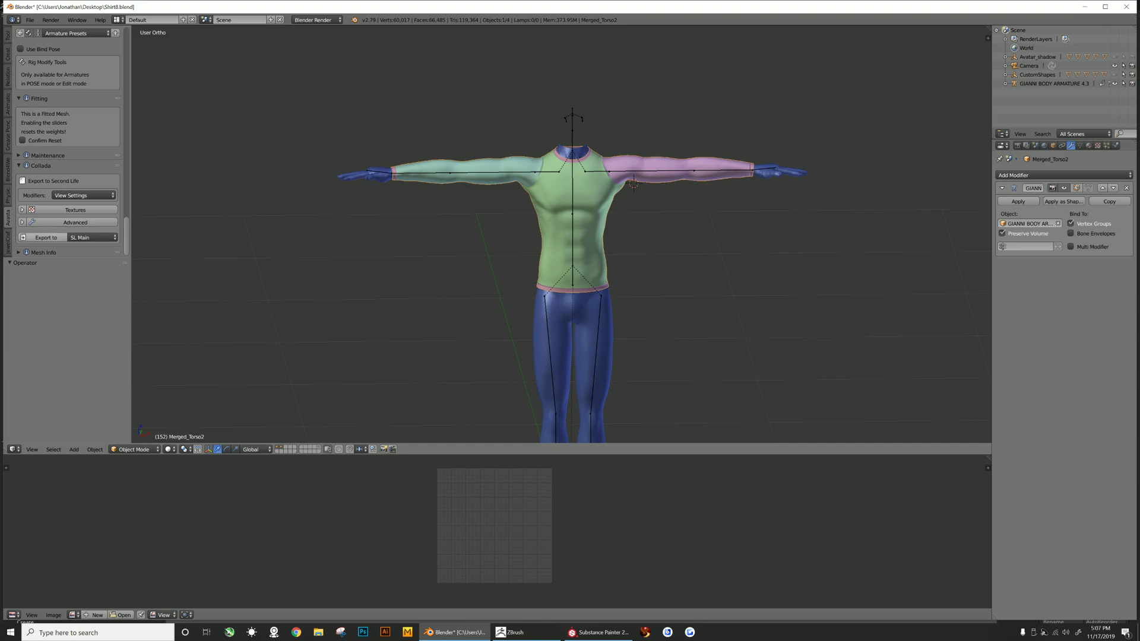
# - Export the shirt for Second Life as a Collada file named Test2 and dismiss the export warnings
pyautogui.click(45, 237)
pyautogui.click(45, 238)
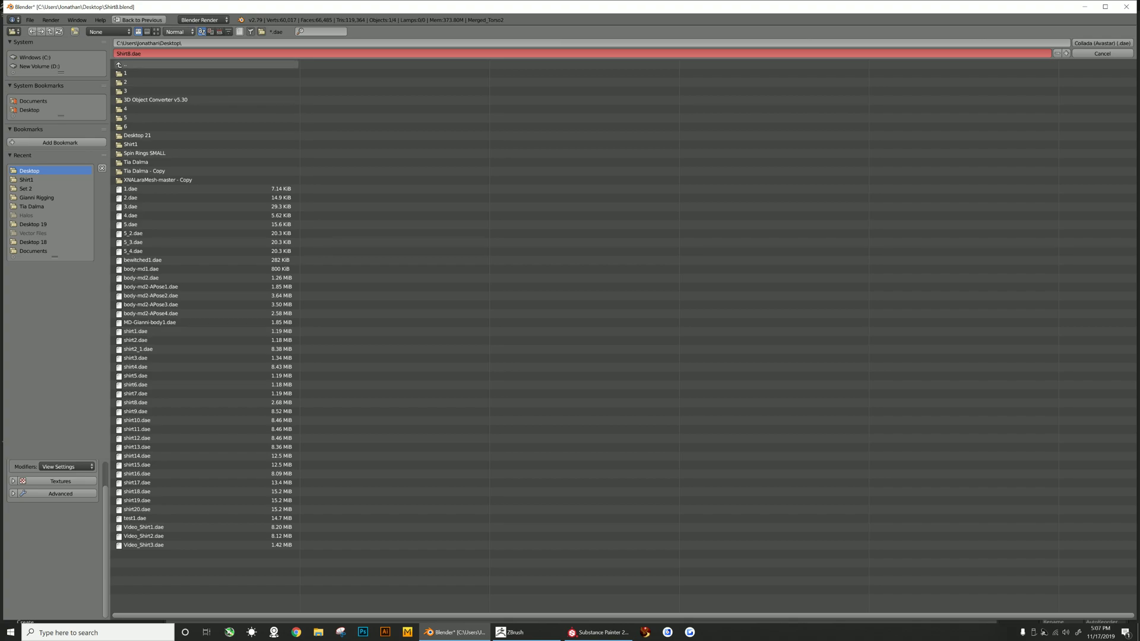
pyautogui.click(164, 53)
pyautogui.write('Test2')
pyautogui.press('Return')
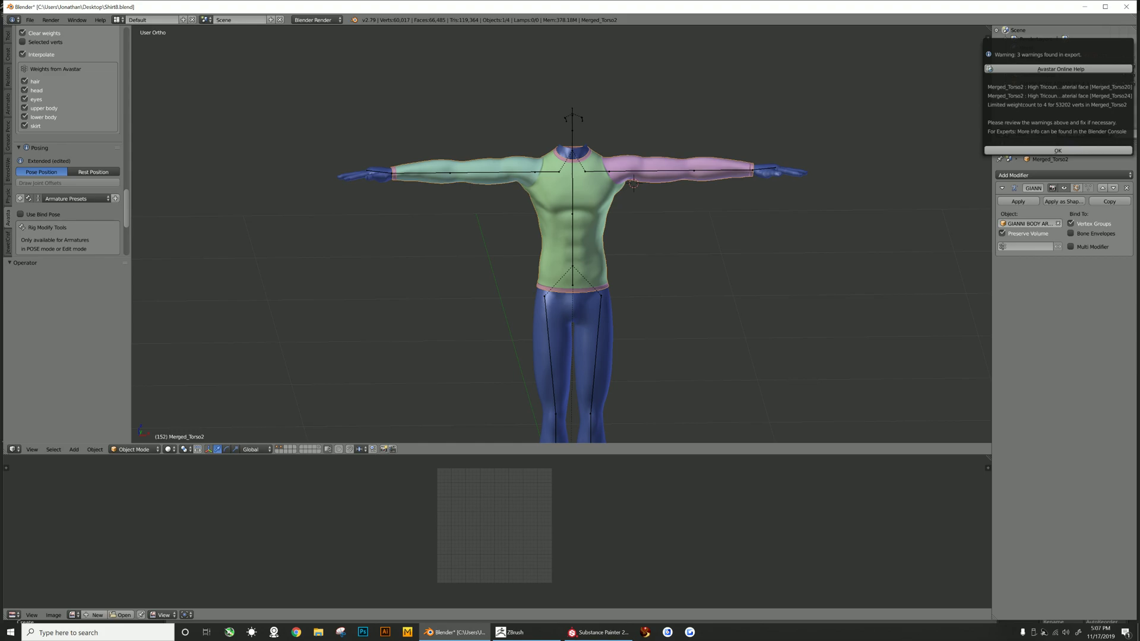
pyautogui.click(1057, 151)
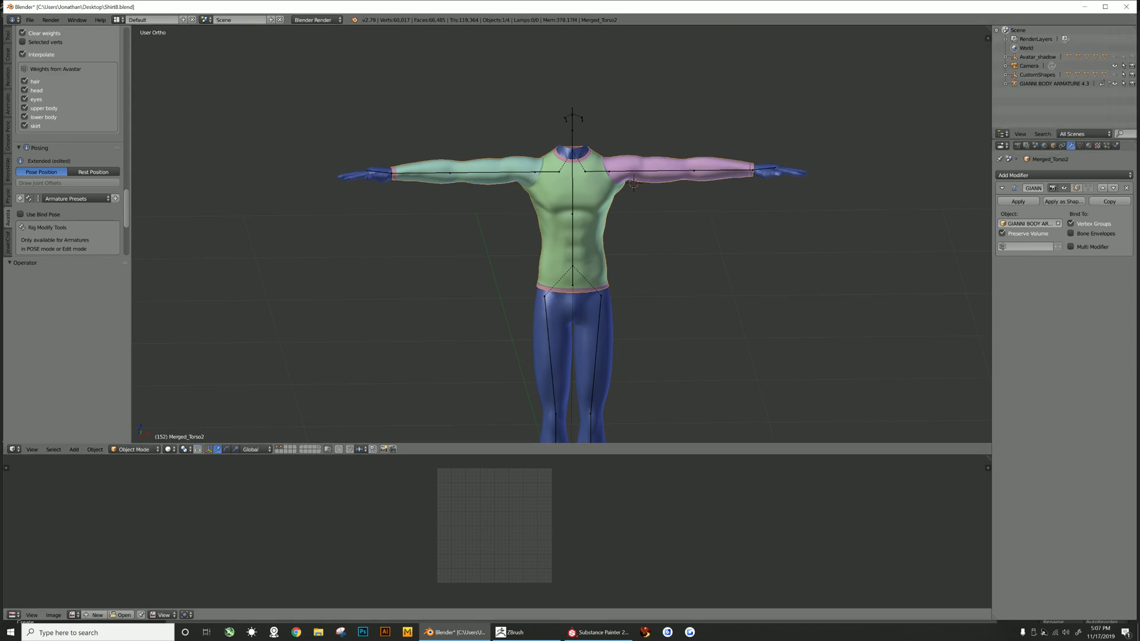
# - Switch to the Firestorm viewer and detach the shirt the avatar is currently wearing
pyautogui.click(646, 632)
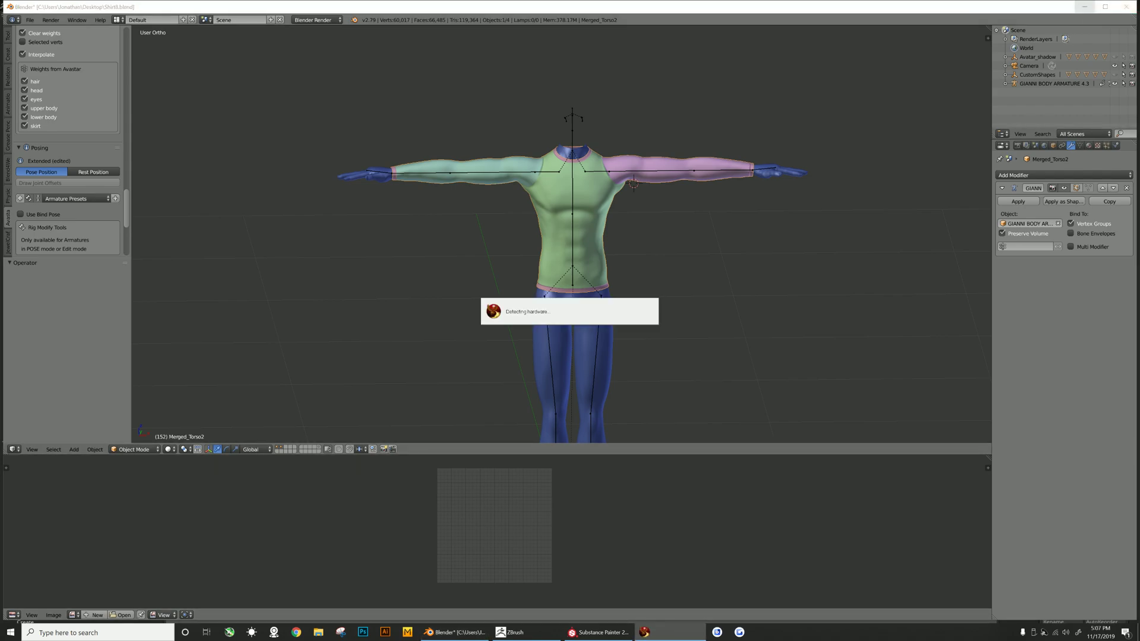
pyautogui.click(1085, 7)
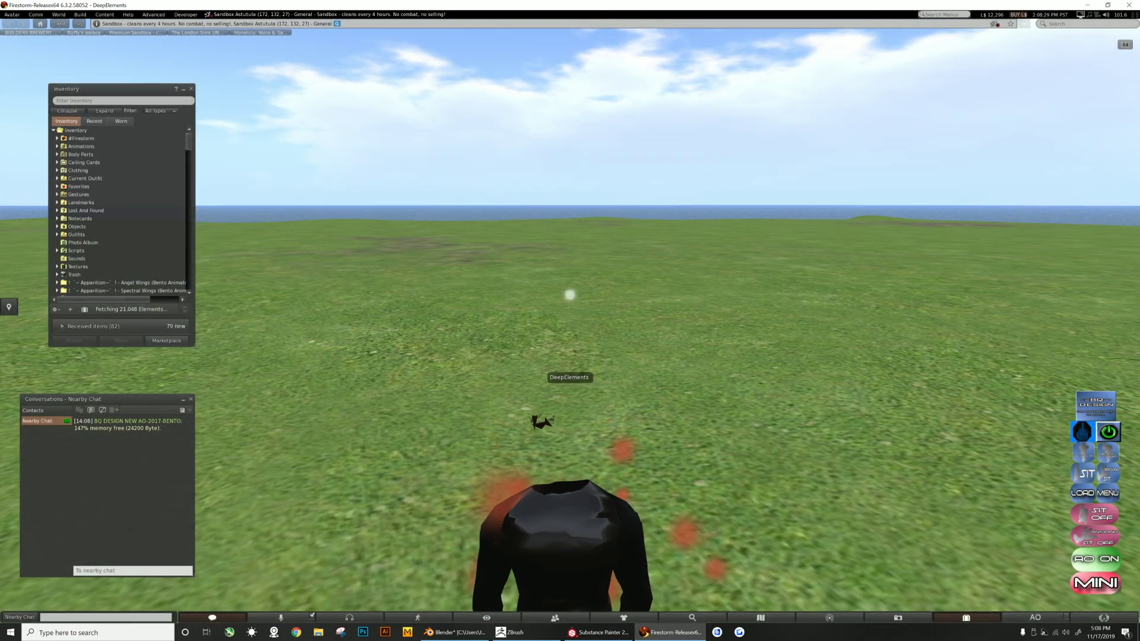
pyautogui.keyDown('ctrl'); pyautogui.keyDown('alt'); pyautogui.moveTo(540, 439); pyautogui.dragTo(843, 404); pyautogui.keyUp('alt'); pyautogui.keyUp('ctrl')
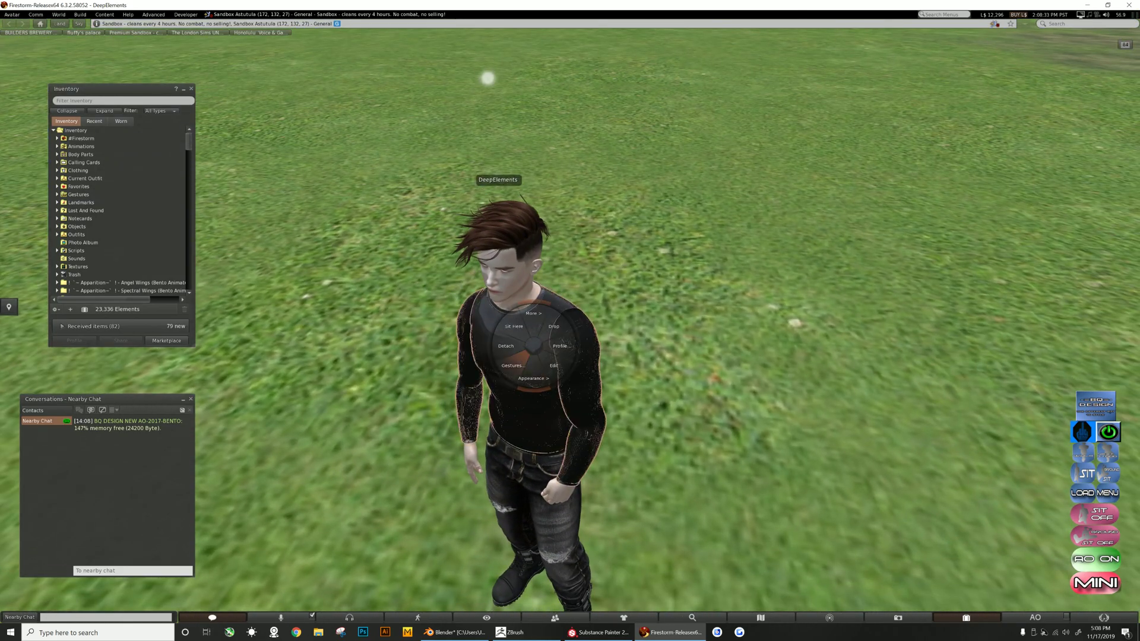
pyautogui.keyDown('alt'); pyautogui.moveTo(552, 380); pyautogui.dragTo(504, 202); pyautogui.keyUp('alt')
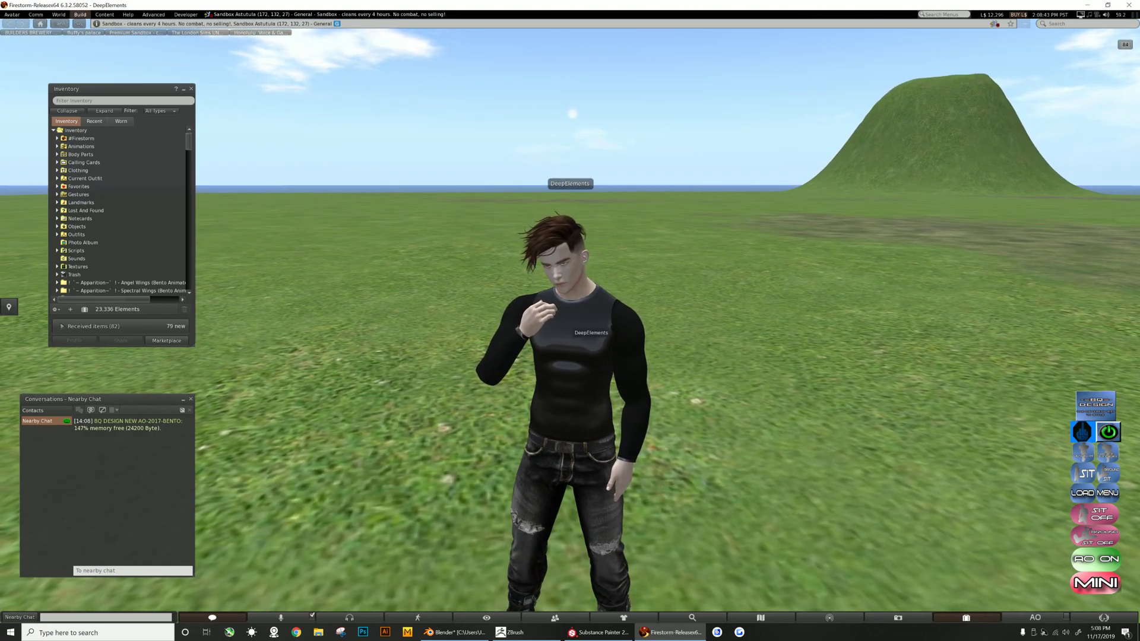
pyautogui.rightClick(634, 331)
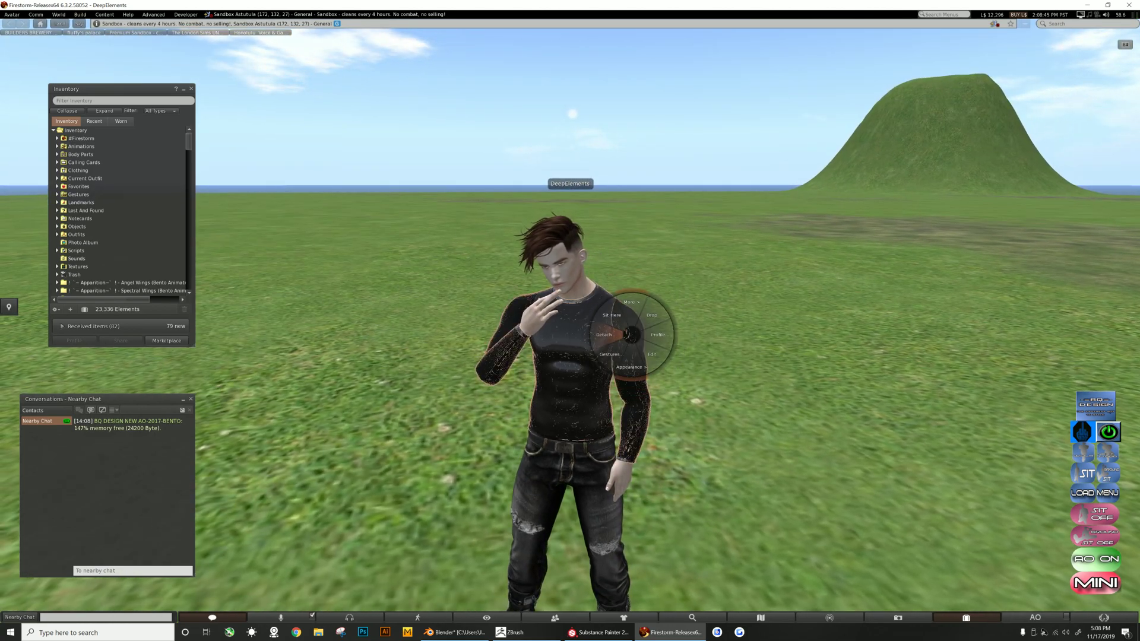
pyautogui.click(612, 332)
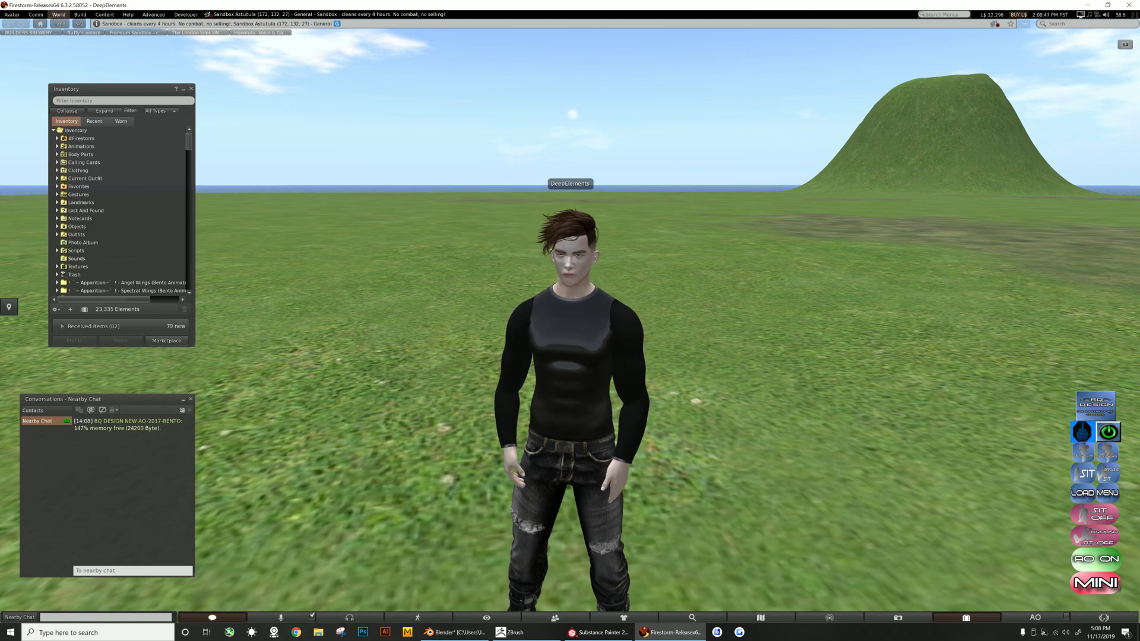
# - Start a mesh model upload and open the Test2.dae file from the desktop
pyautogui.click(80, 15)
pyautogui.moveTo(87, 121)
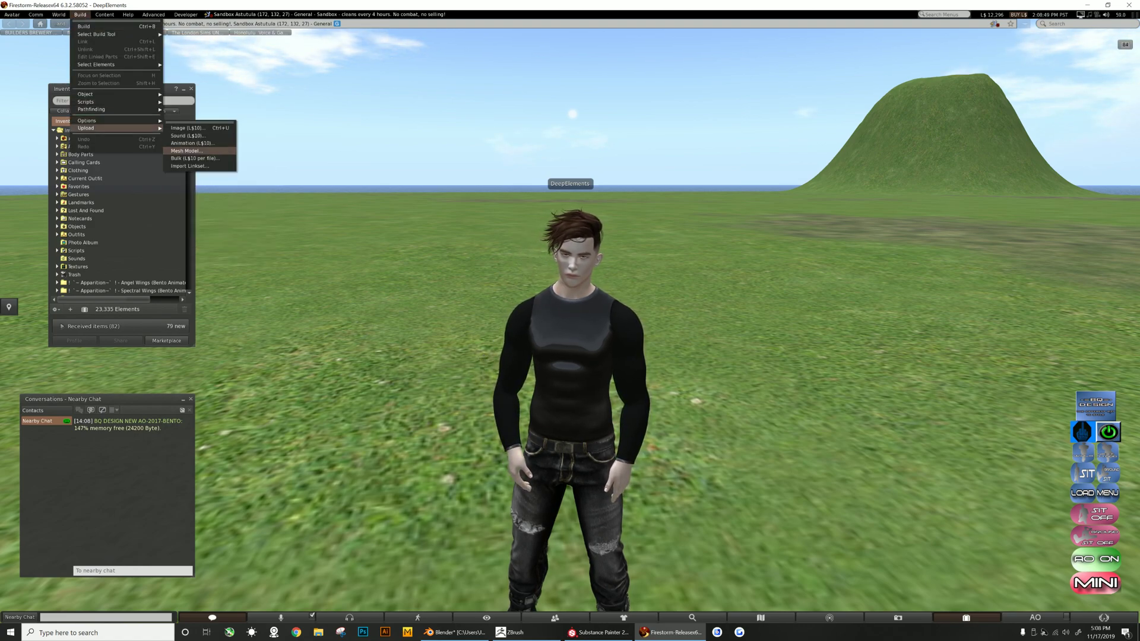
pyautogui.click(190, 152)
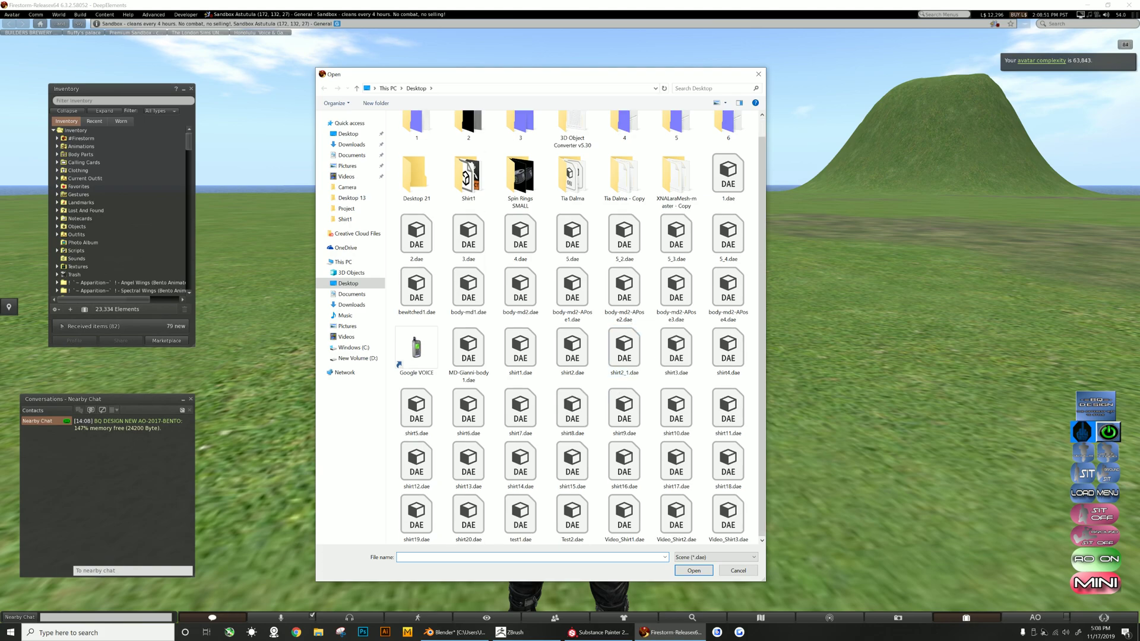
pyautogui.click(572, 518)
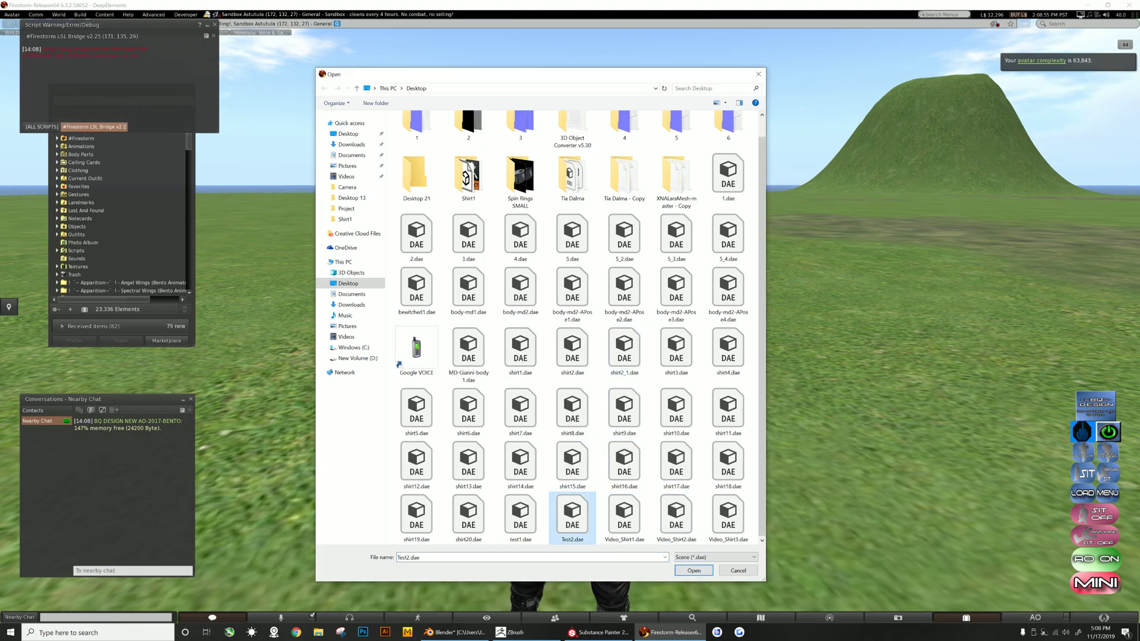
pyautogui.press('Return')
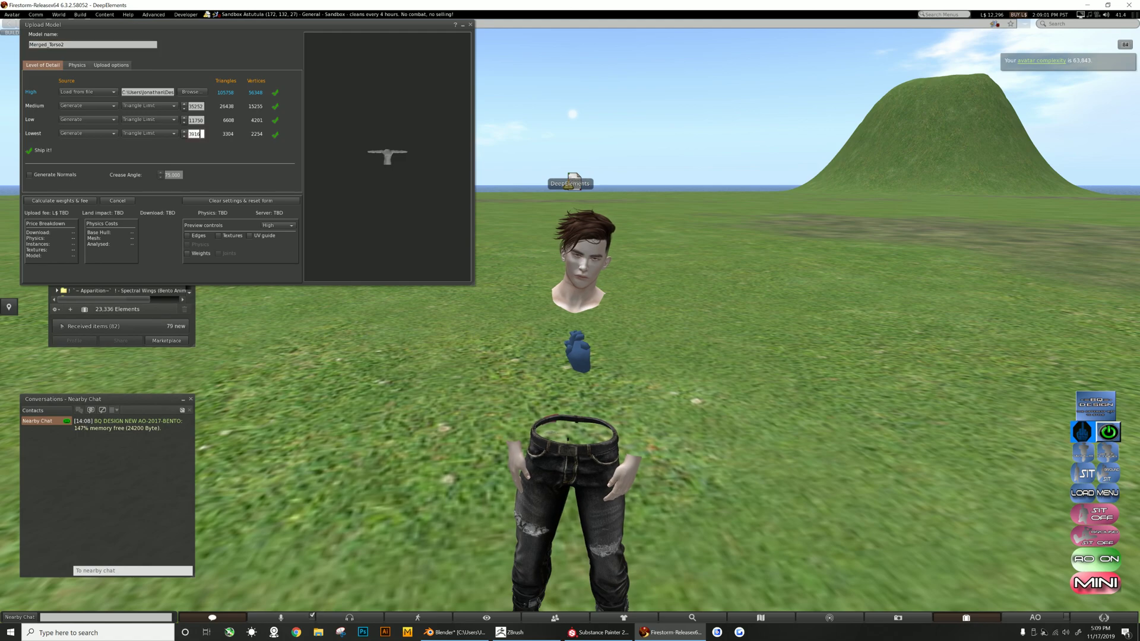
# - Set the lowest level of detail to 1 and enable including skin weights in the upload options
pyautogui.write('1')
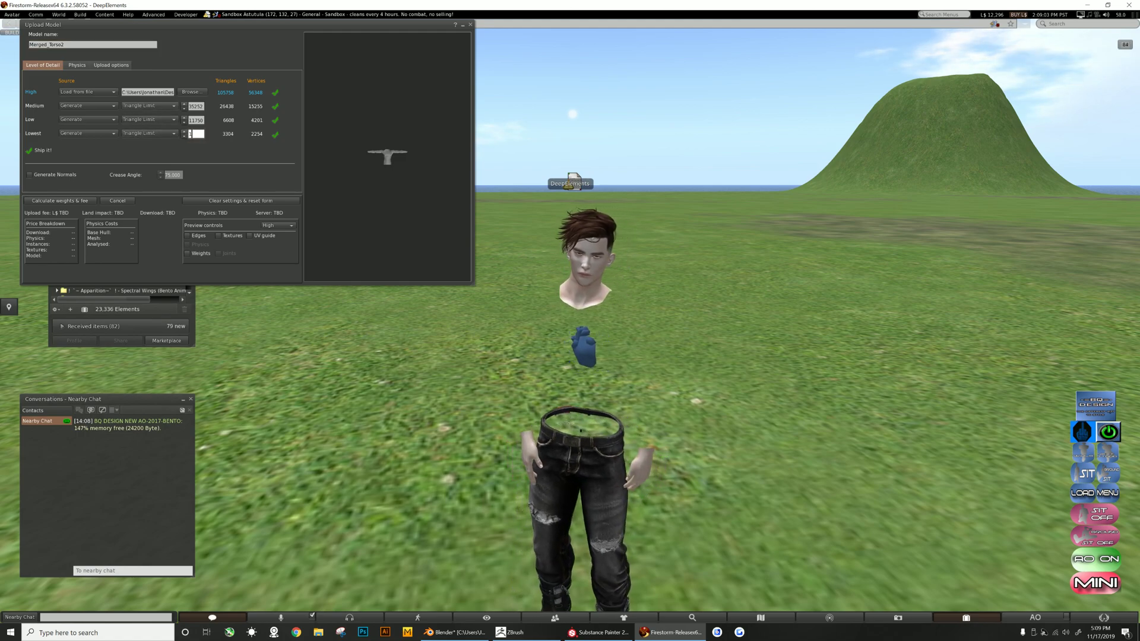
pyautogui.click(111, 65)
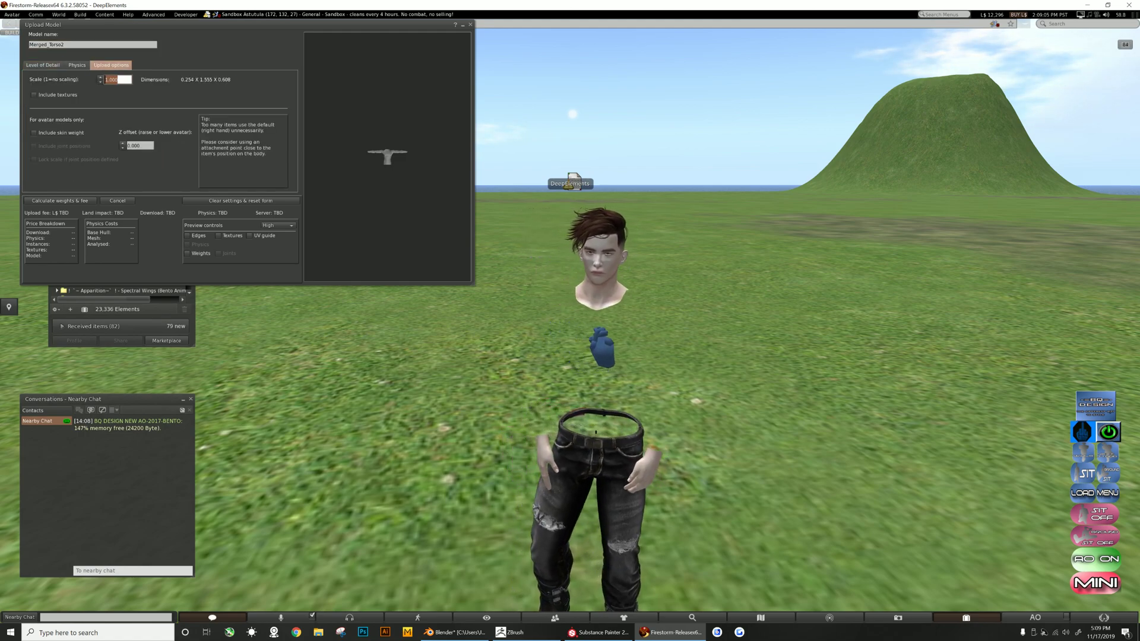
pyautogui.click(34, 133)
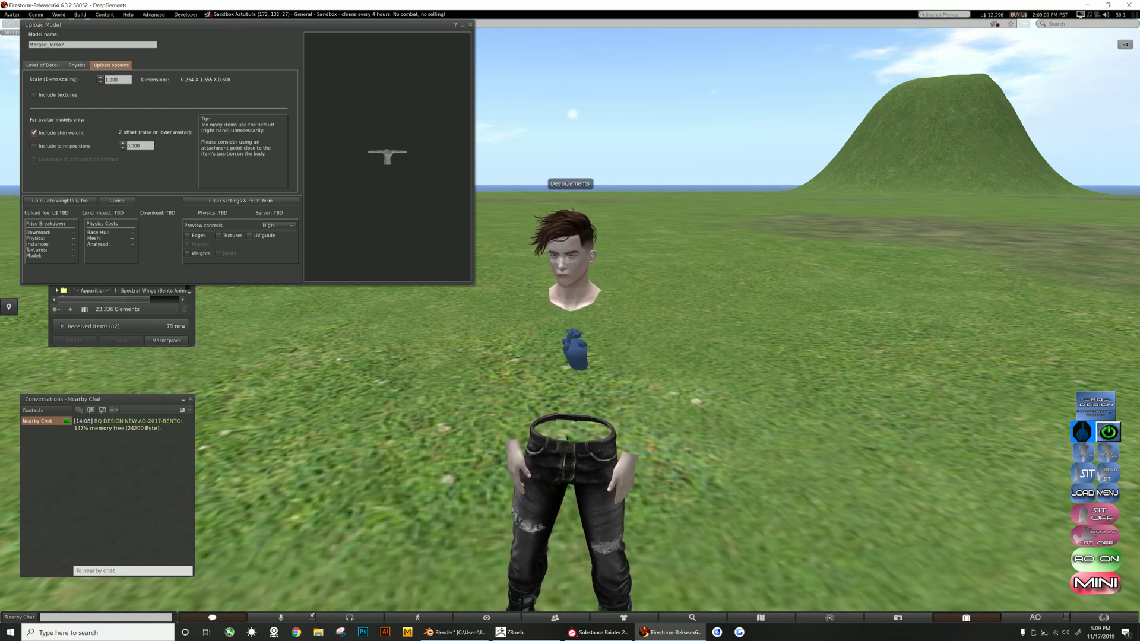
# - Load the Pride Physics file from the Desktop 13 folder on drive D as the physics model
pyautogui.click(77, 65)
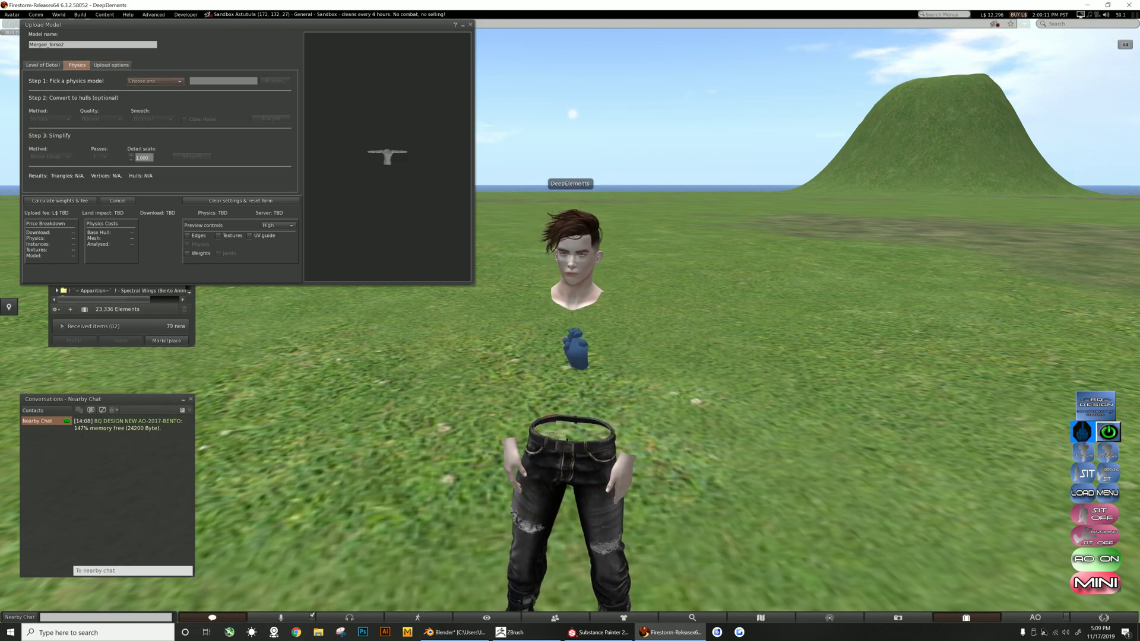
pyautogui.click(155, 81)
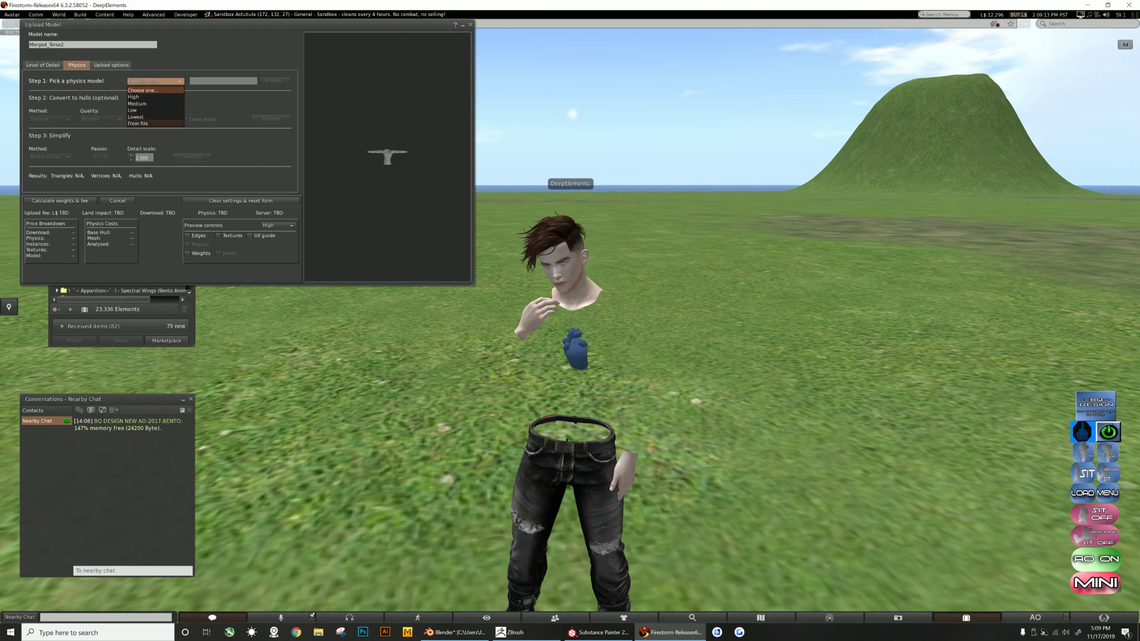
pyautogui.click(151, 123)
pyautogui.click(275, 81)
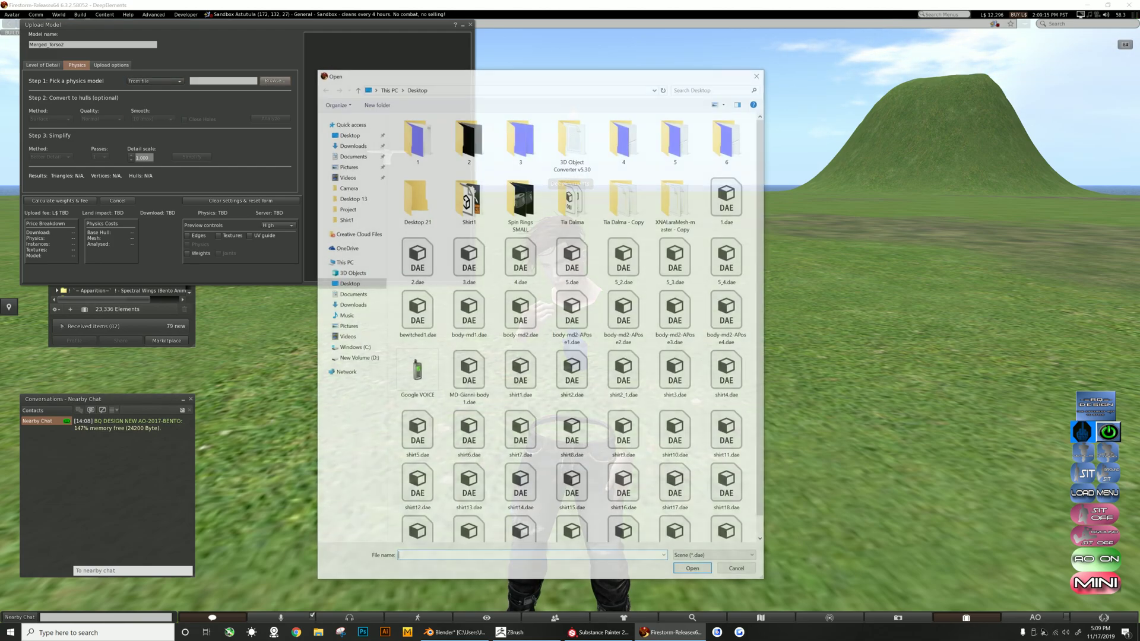
pyautogui.click(357, 358)
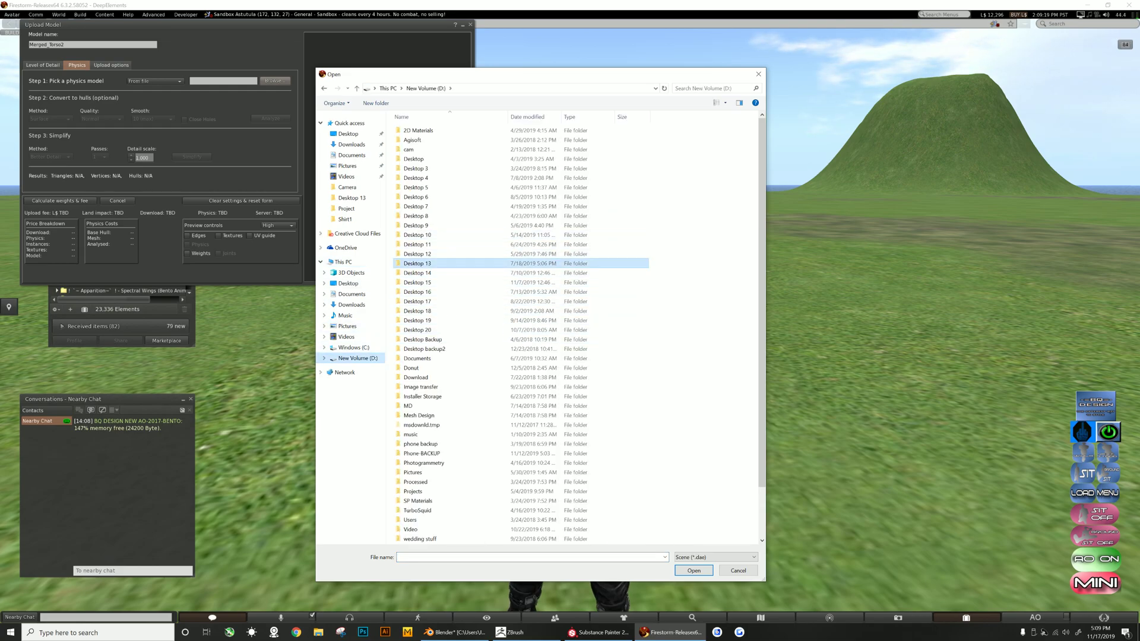
pyautogui.doubleClick(417, 263)
pyautogui.doubleClick(576, 191)
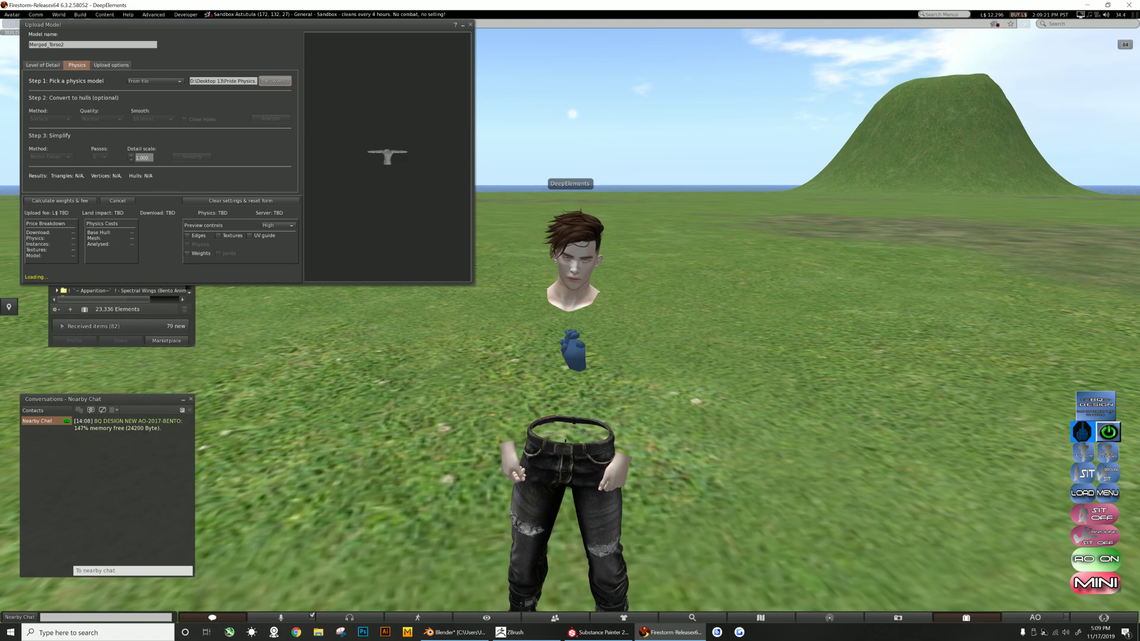
# - Choose a hull conversion quality and analyze the physics model
pyautogui.click(102, 119)
pyautogui.click(91, 128)
pyautogui.click(270, 119)
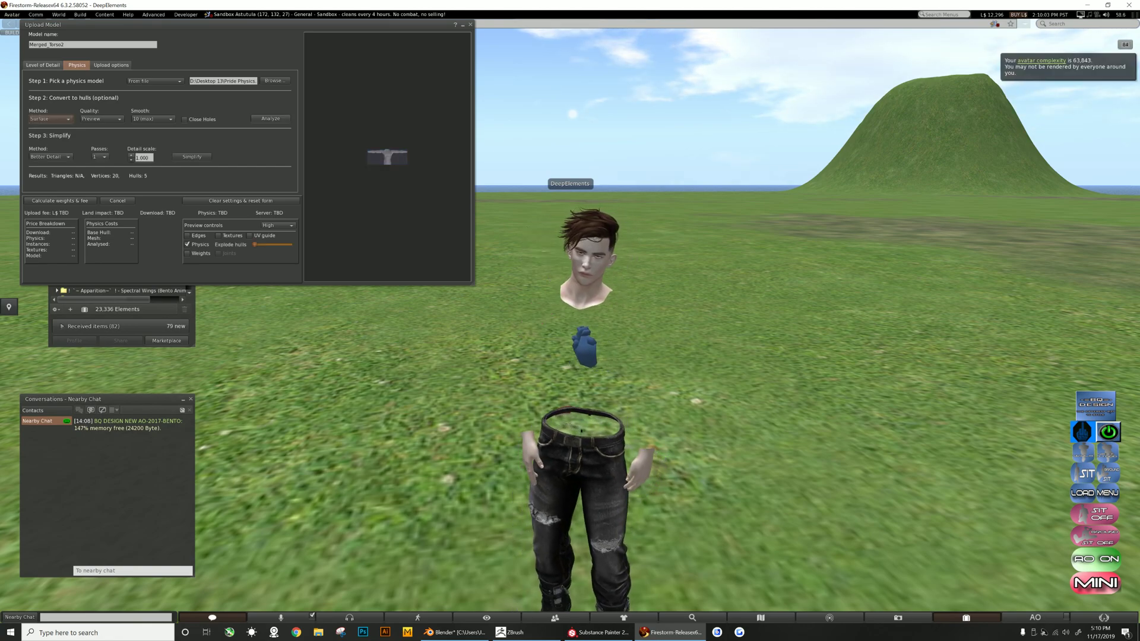
# - Rename the model Test2
pyautogui.click(43, 66)
pyautogui.moveTo(65, 45); pyautogui.dragTo(29, 44)
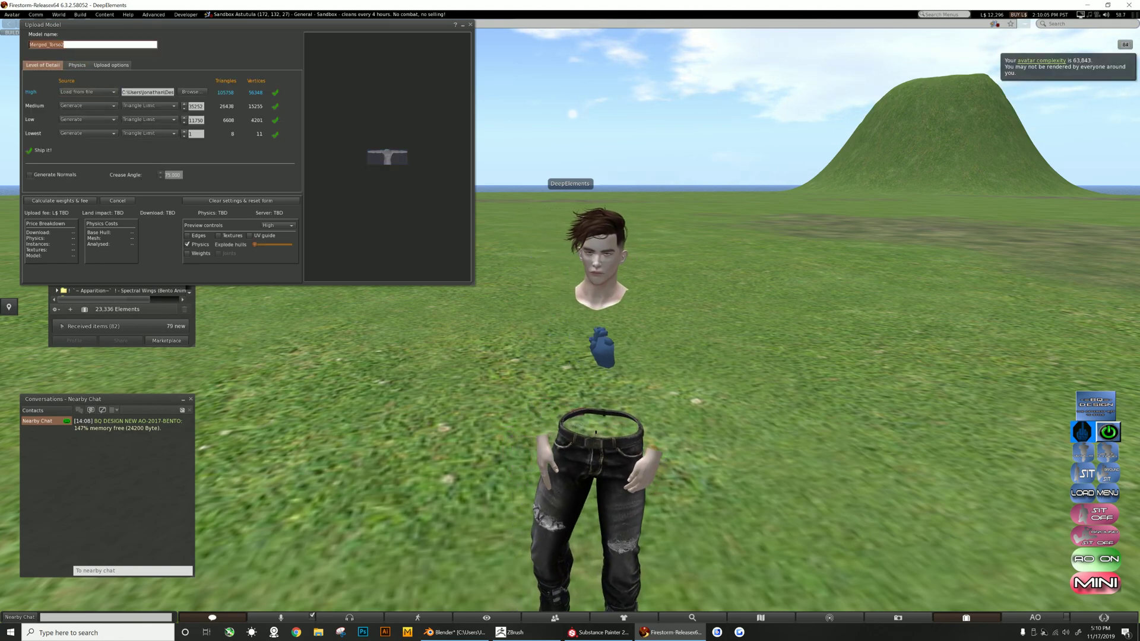
pyautogui.write('Test2')
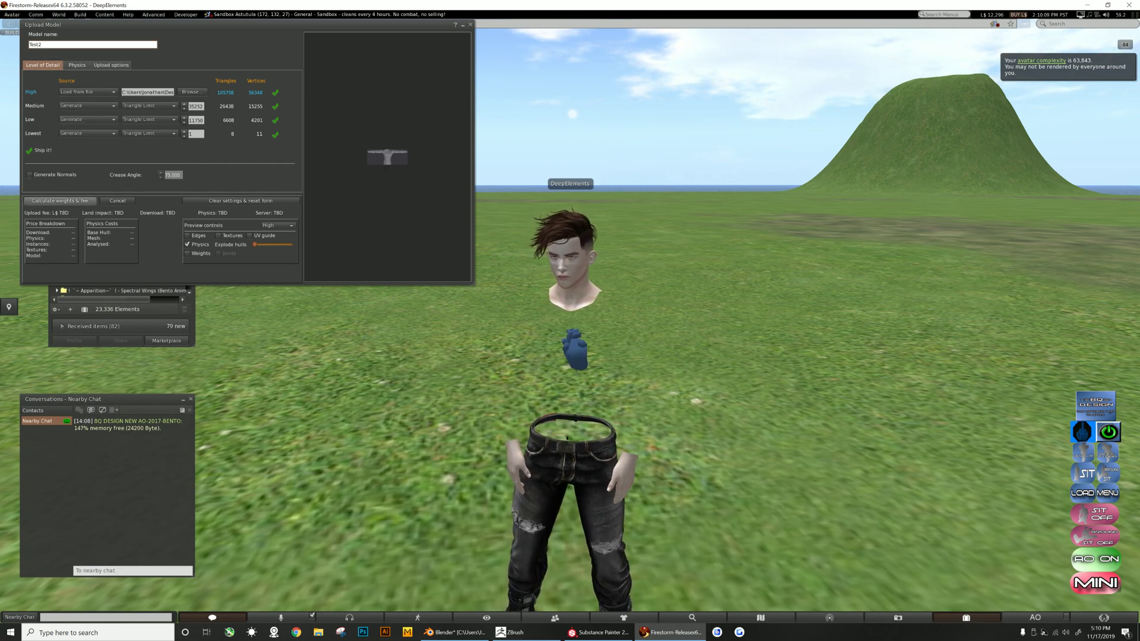
# - Calculate the weights and fee, then try to upload the model
pyautogui.click(60, 201)
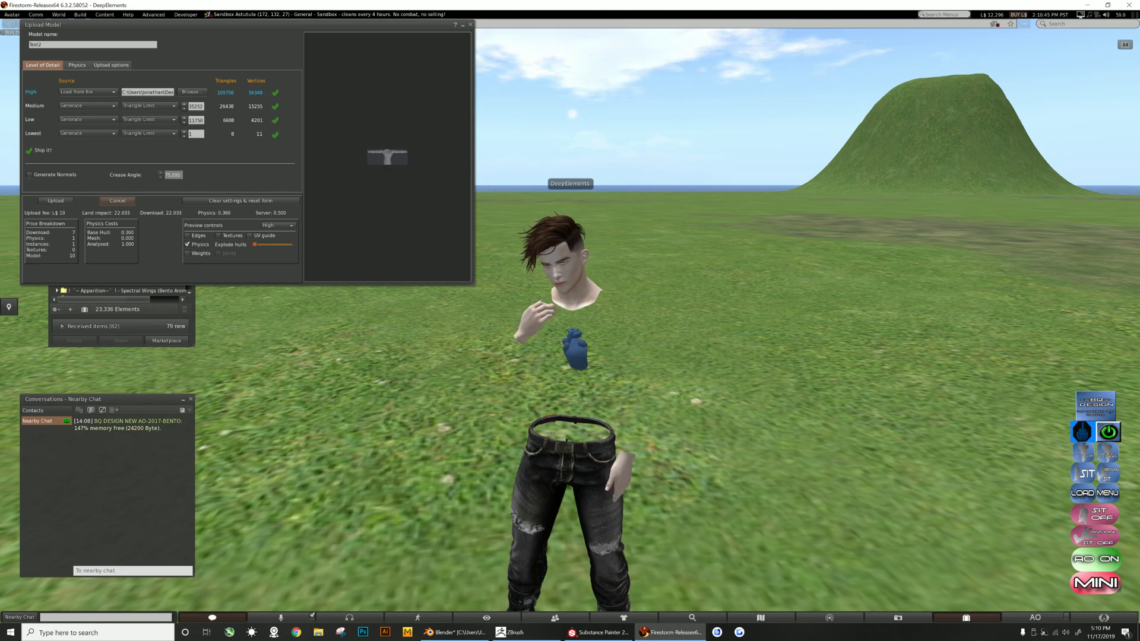
pyautogui.click(55, 200)
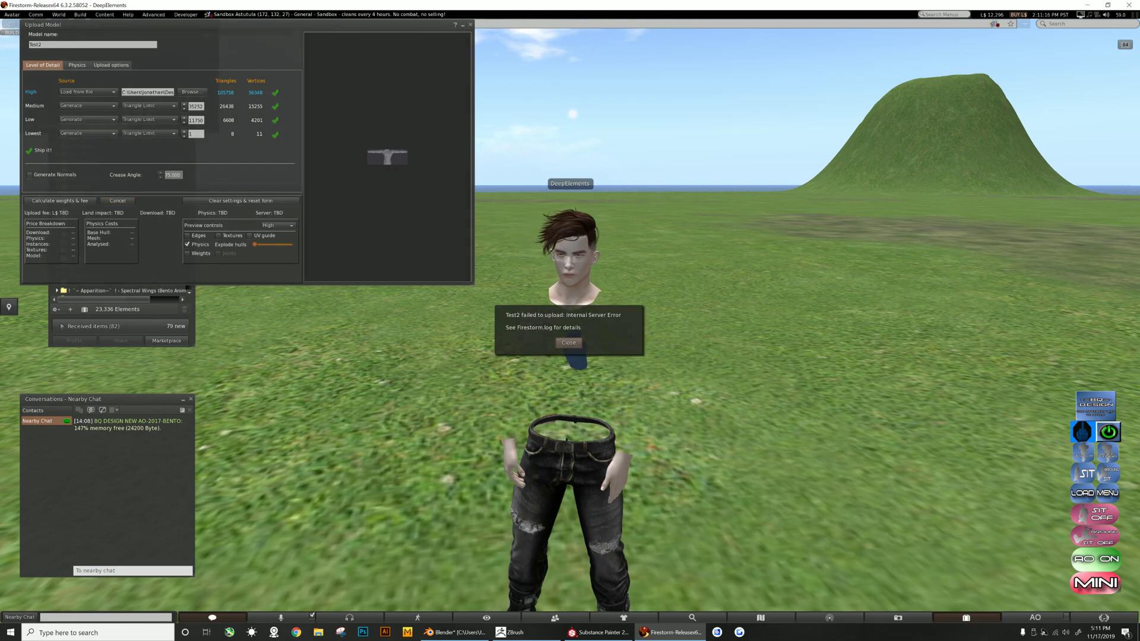
# - Dismiss the upload error, recalculate the weights and fee, and upload the model again
pyautogui.press('Return')
pyautogui.click(59, 200)
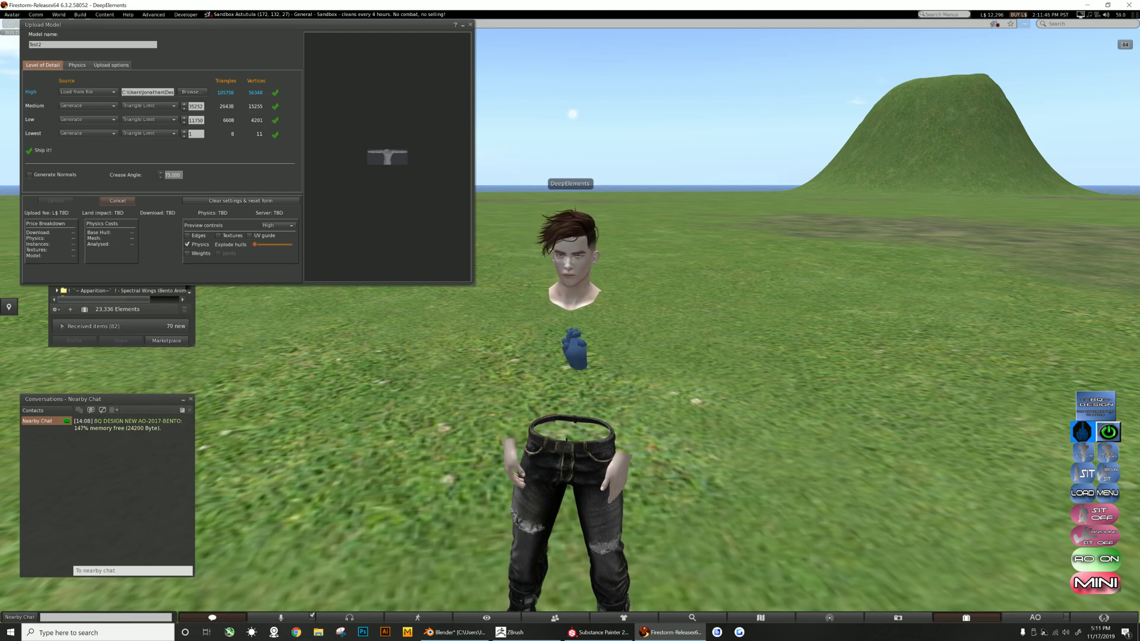
pyautogui.click(55, 202)
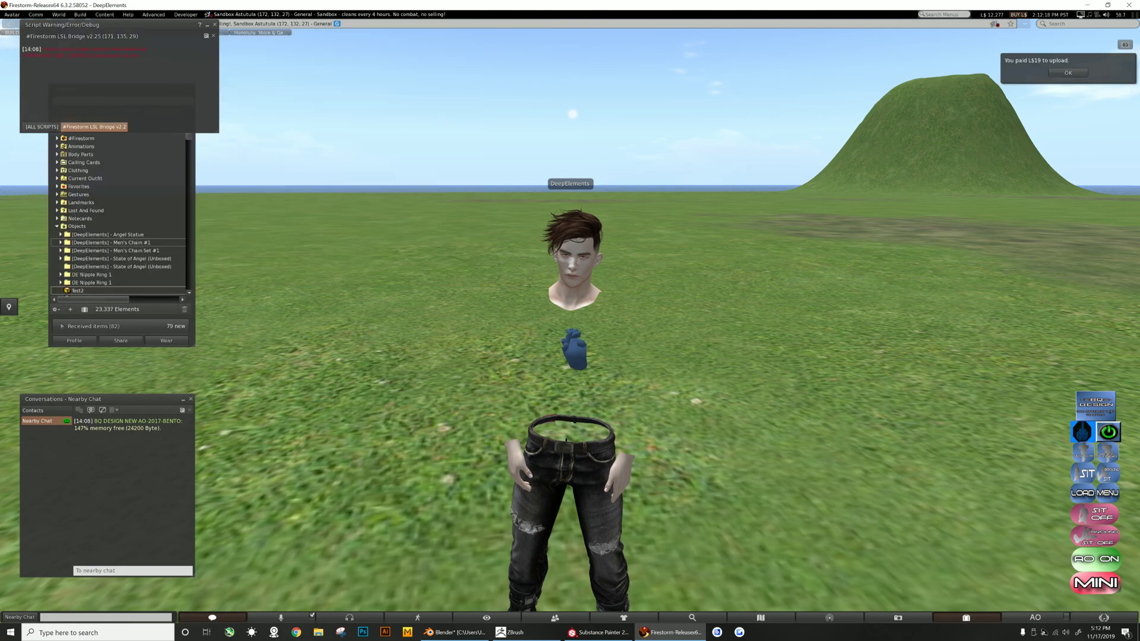
# - Locate the uploaded Test2 item in the inventory and review its permissions in the properties window
pyautogui.click(214, 24)
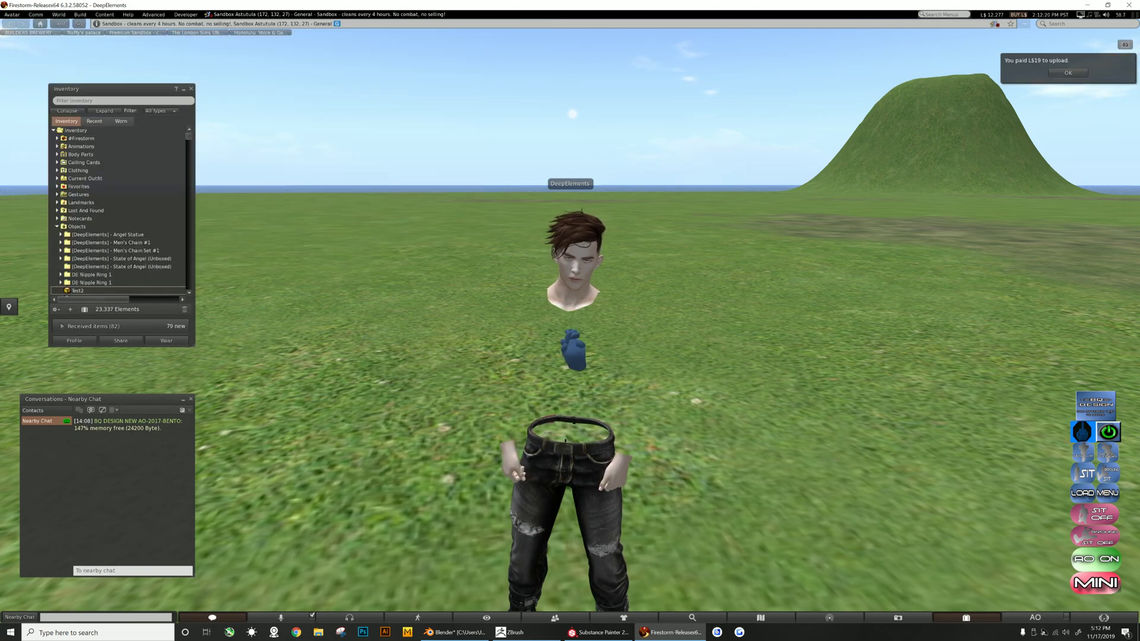
pyautogui.scroll(-4, 119, 273)
pyautogui.click(78, 262)
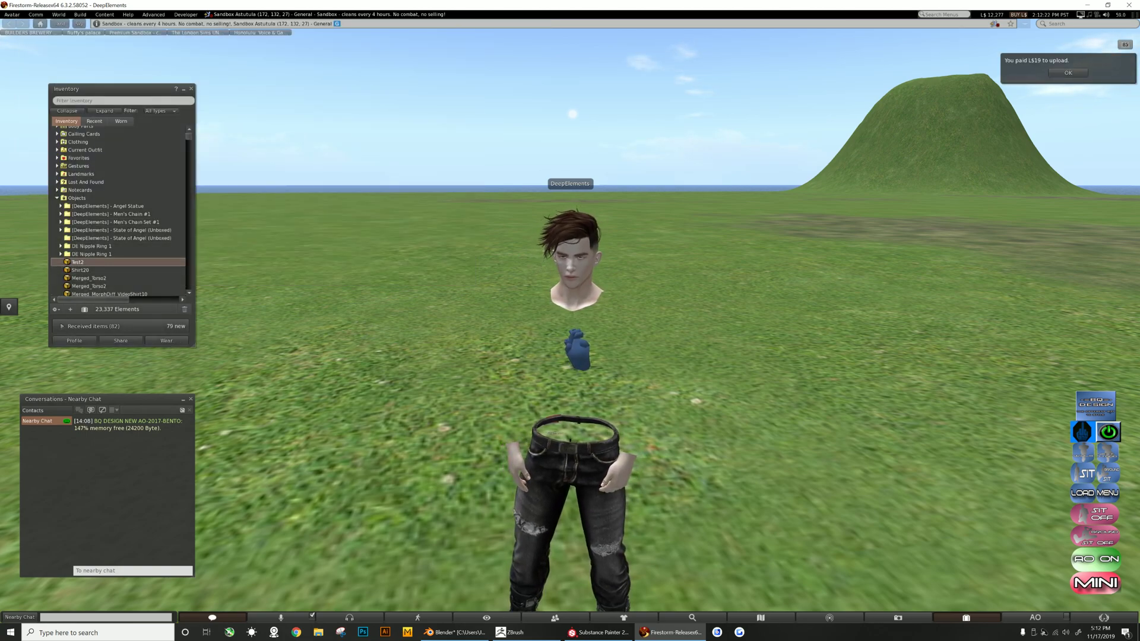
pyautogui.rightClick(79, 262)
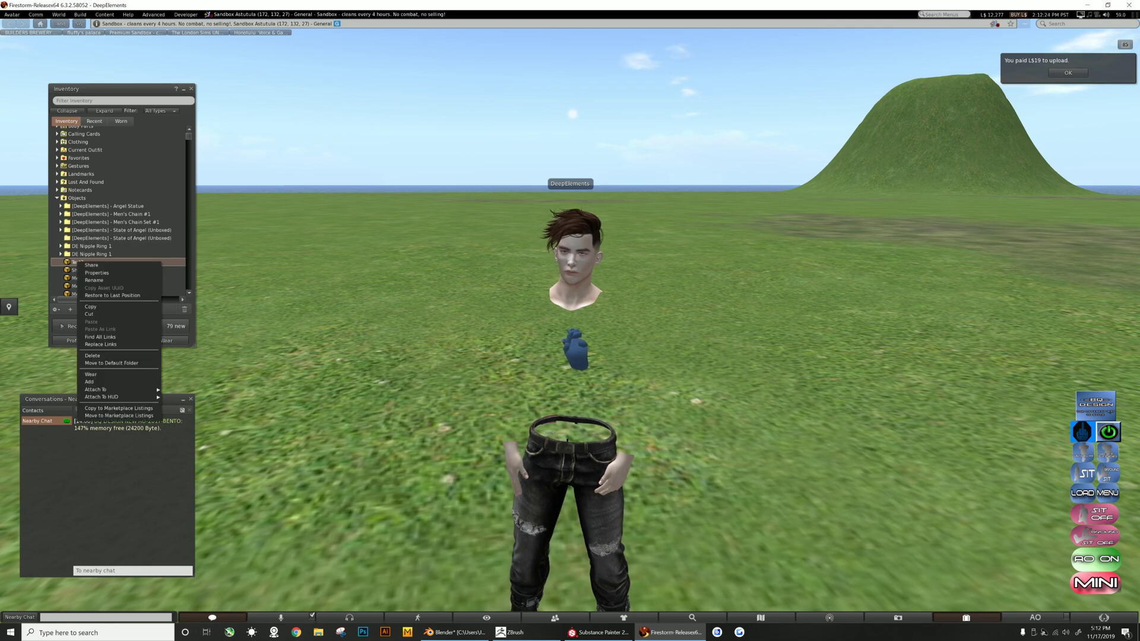
pyautogui.click(98, 273)
pyautogui.click(65, 154)
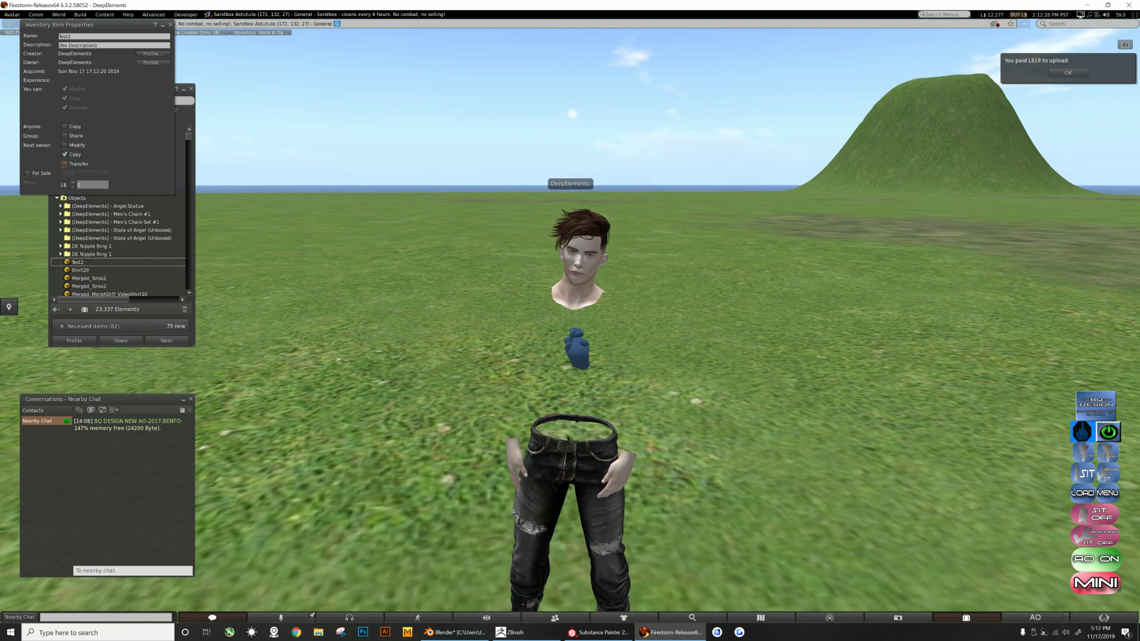
pyautogui.click(170, 24)
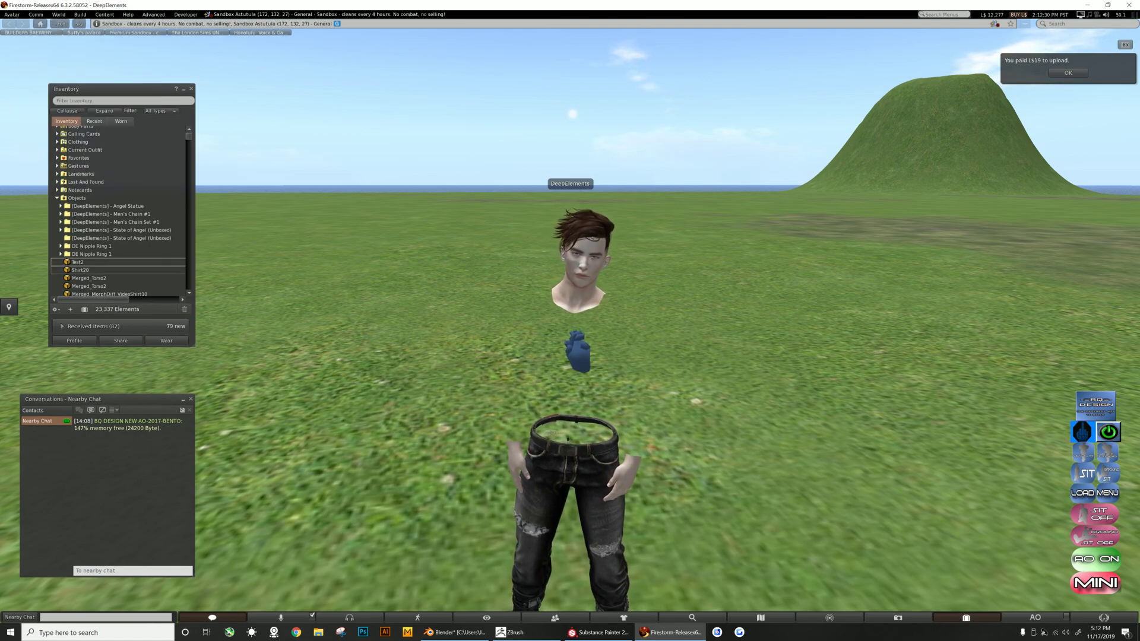
# - Wear the Test2 shirt on the avatar
pyautogui.rightClick(89, 262)
pyautogui.click(101, 382)
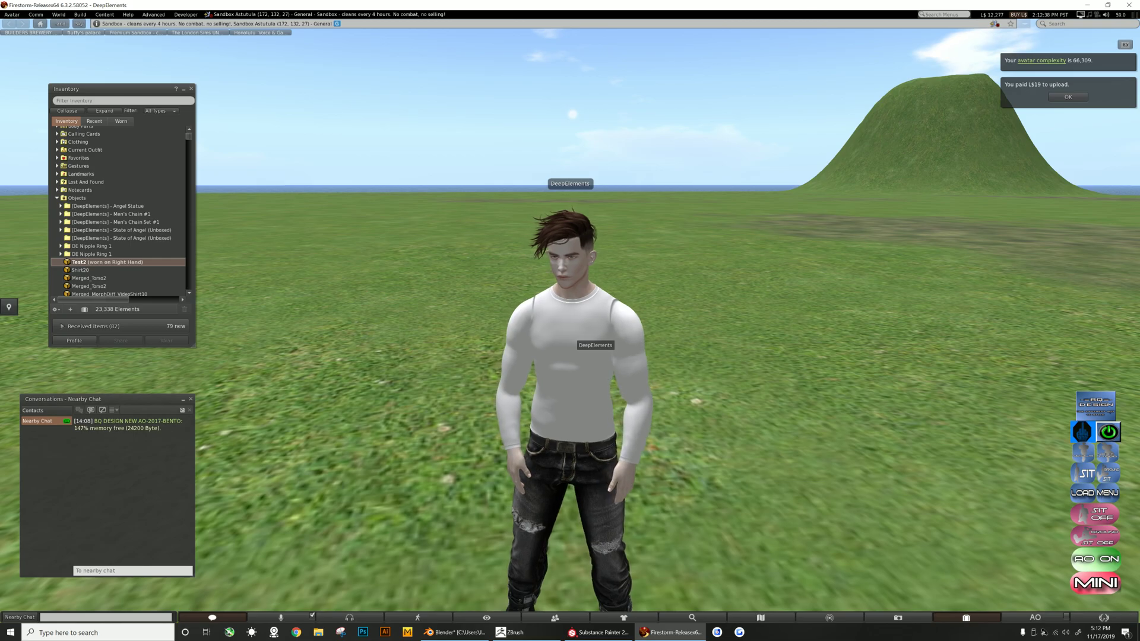
# - Orbit the camera around the avatar to inspect how the uploaded shirt fits
pyautogui.keyDown('alt'); pyautogui.moveTo(571, 425); pyautogui.dragTo(599, 261); pyautogui.keyUp('alt')
pyautogui.keyDown('alt'); pyautogui.moveTo(599, 339); pyautogui.dragTo(490, 378); pyautogui.keyUp('alt')
pyautogui.keyDown('alt'); pyautogui.moveTo(270, 320); pyautogui.dragTo(380, 386); pyautogui.keyUp('alt')
pyautogui.keyDown('alt'); pyautogui.moveTo(578, 238); pyautogui.dragTo(569, 169); pyautogui.keyUp('alt')
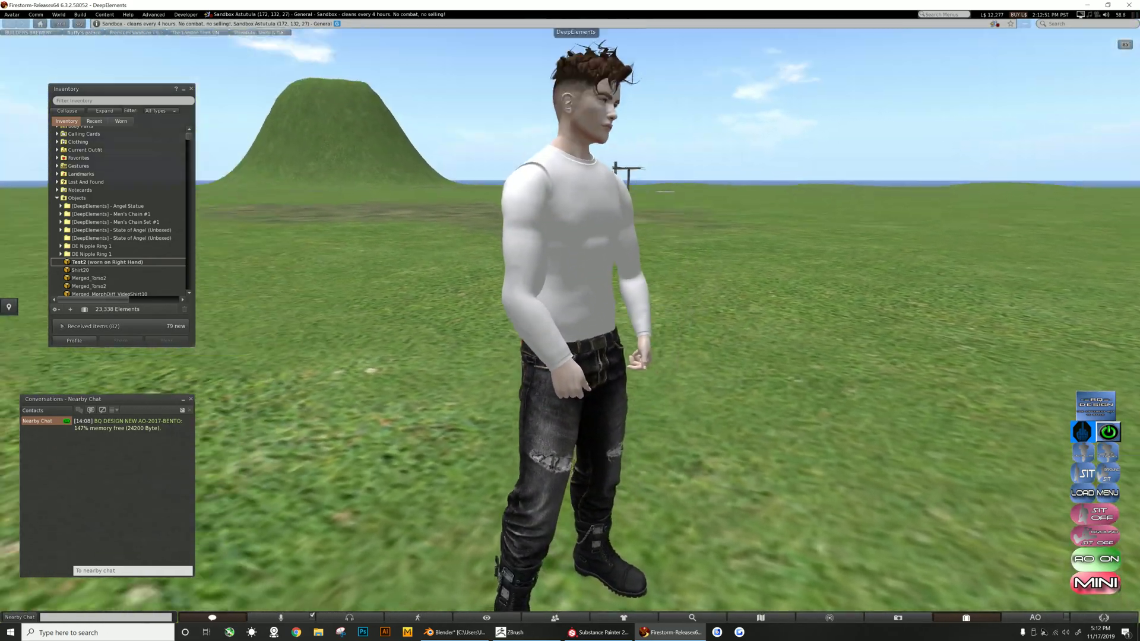
pyautogui.press('Escape')
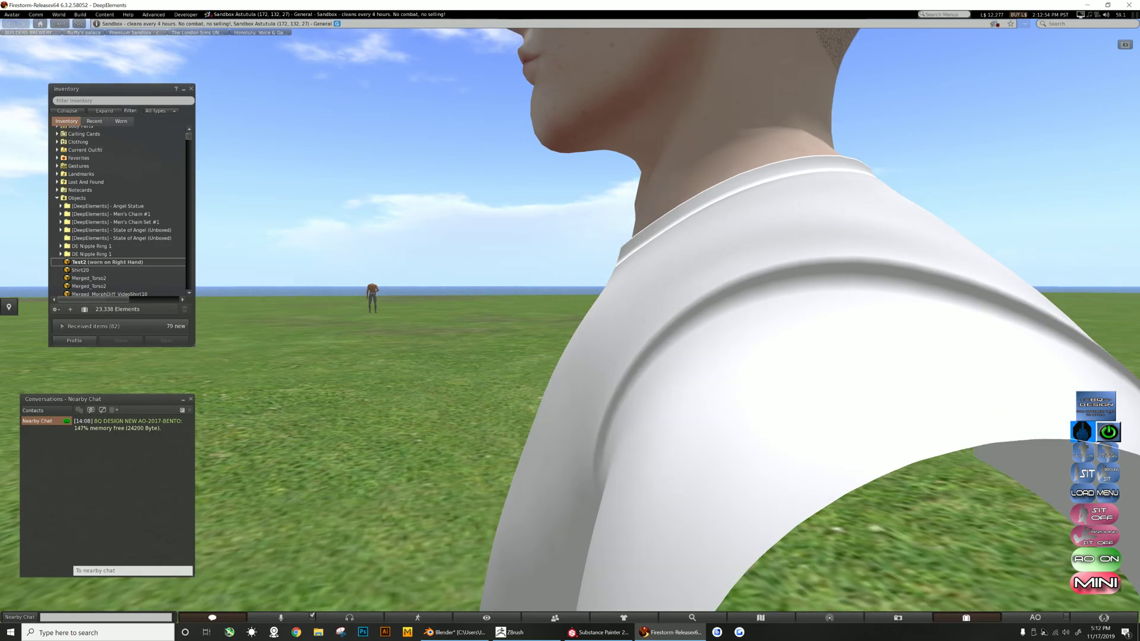
pyautogui.keyDown('alt'); pyautogui.moveTo(573, 356); pyautogui.dragTo(593, 442); pyautogui.keyUp('alt')
pyautogui.keyDown('alt'); pyautogui.moveTo(567, 232); pyautogui.dragTo(567, 320); pyautogui.keyUp('alt')
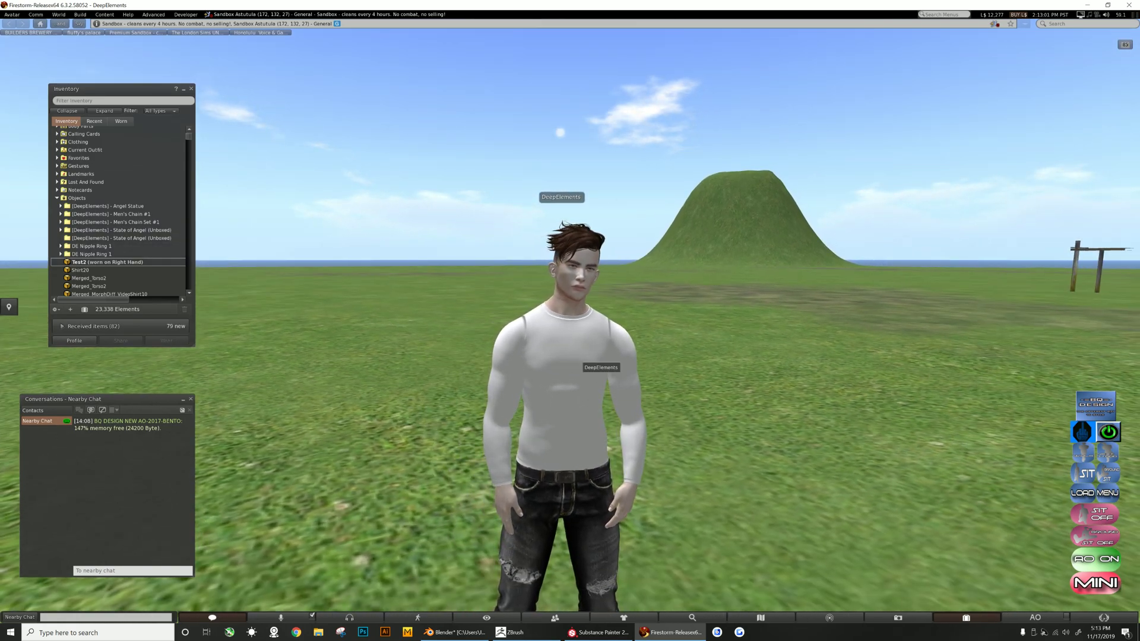
# - Open the worn Test2 shirt for editing and select its torso faces with face selection
pyautogui.rightClick(579, 356)
pyautogui.press('Escape')
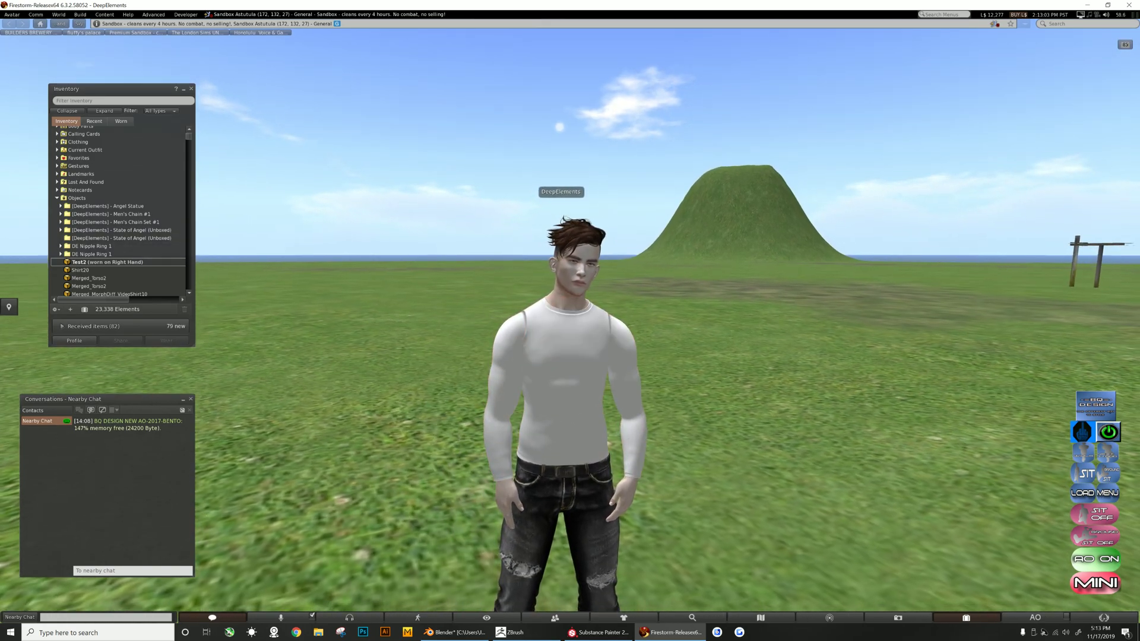
pyautogui.rightClick(584, 266)
pyautogui.click(609, 292)
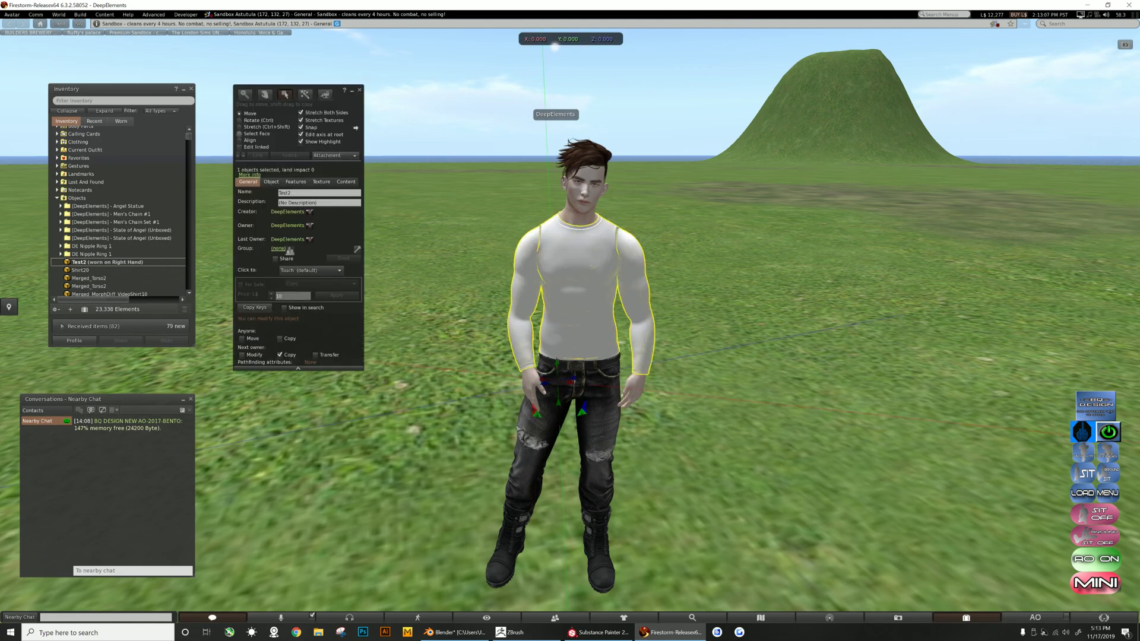
pyautogui.click(240, 134)
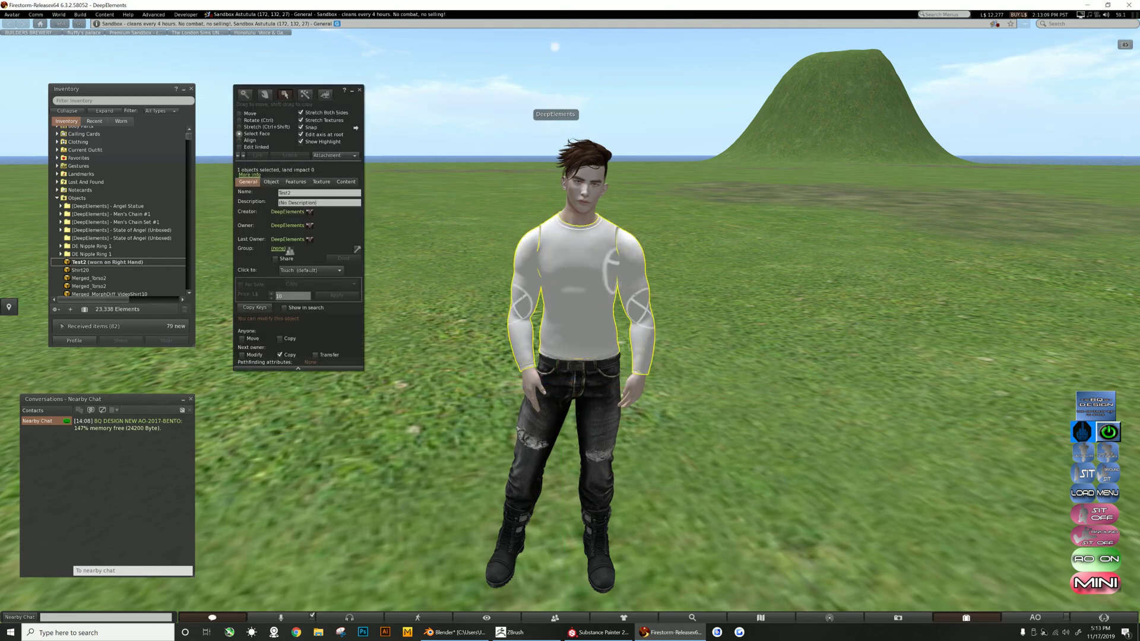
pyautogui.keyDown('shift'); pyautogui.click(639, 308); pyautogui.keyUp('shift')
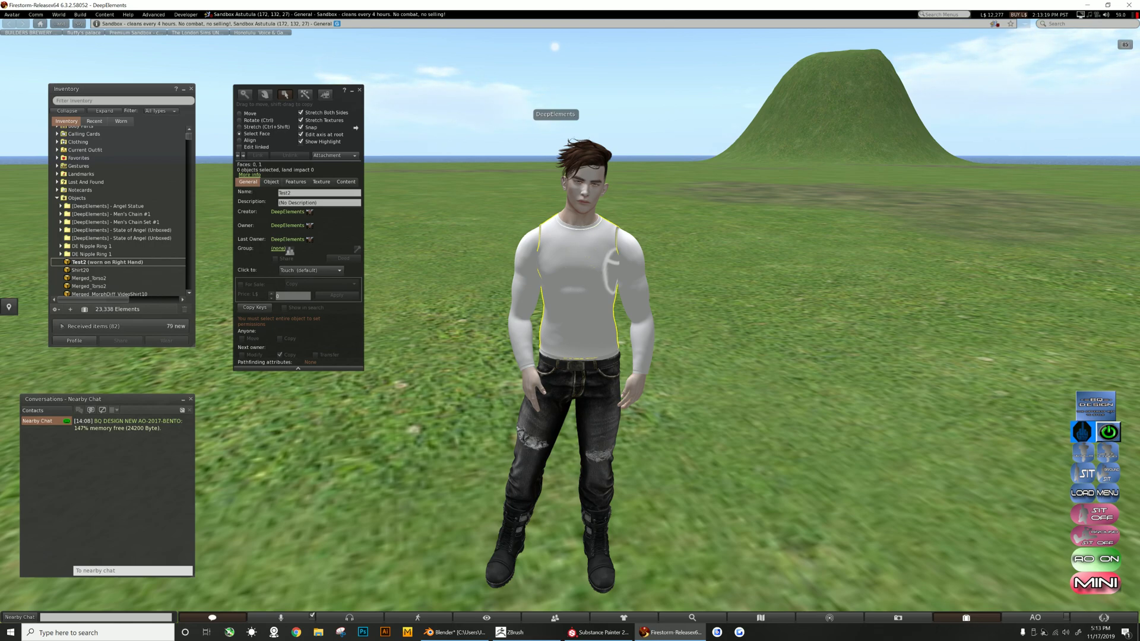
# - Open the torso faces' colour picker and darken their colour to near black
pyautogui.click(322, 182)
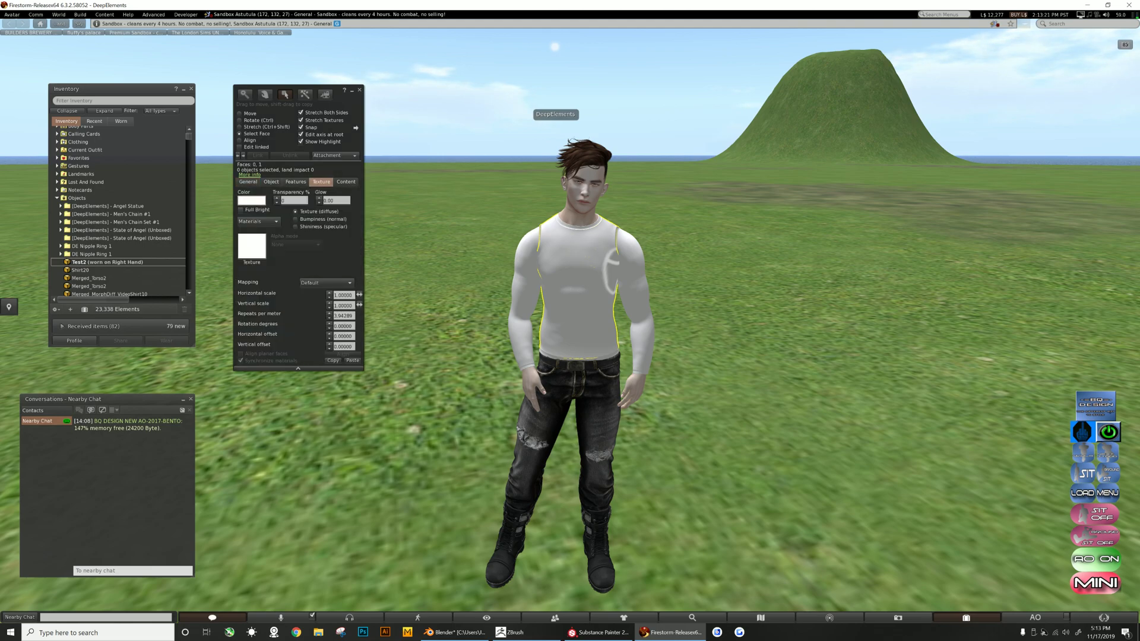
pyautogui.click(251, 200)
pyautogui.click(300, 141)
pyautogui.moveTo(557, 99); pyautogui.dragTo(556, 173)
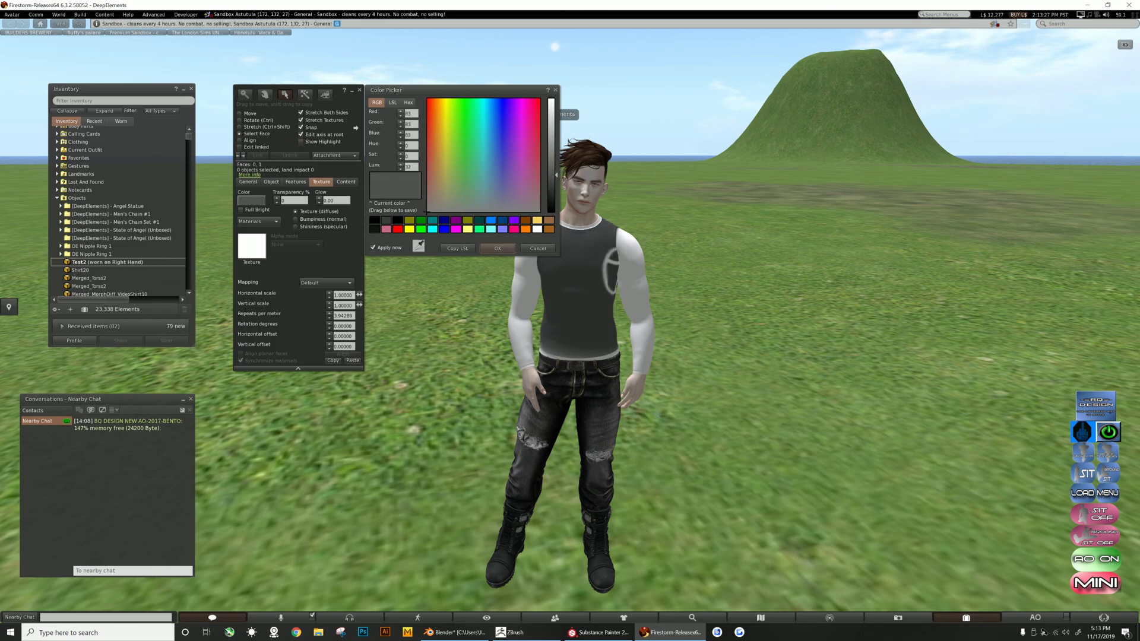
pyautogui.hotkey('ctrl', '1')
pyautogui.moveTo(557, 176); pyautogui.dragTo(556, 183)
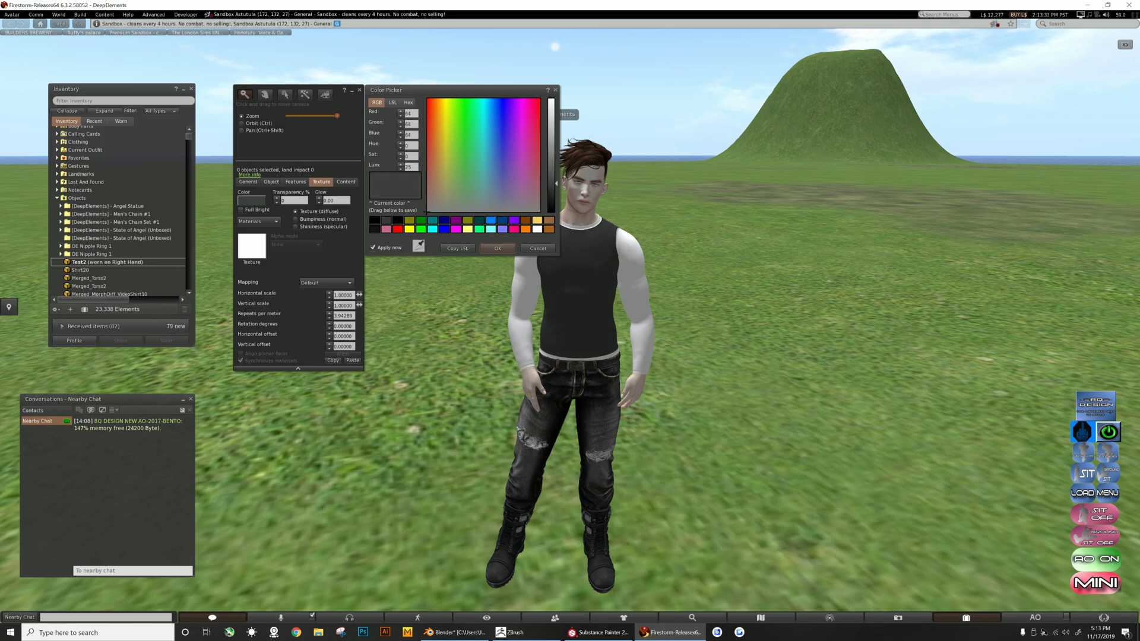
pyautogui.hotkey('ctrl', '3')
pyautogui.moveTo(557, 182)
pyautogui.mouseDown()
pyautogui.moveTo(556, 99)
pyautogui.moveTo(556, 192)
pyautogui.mouseUp()
pyautogui.hotkey('ctrl', '1')
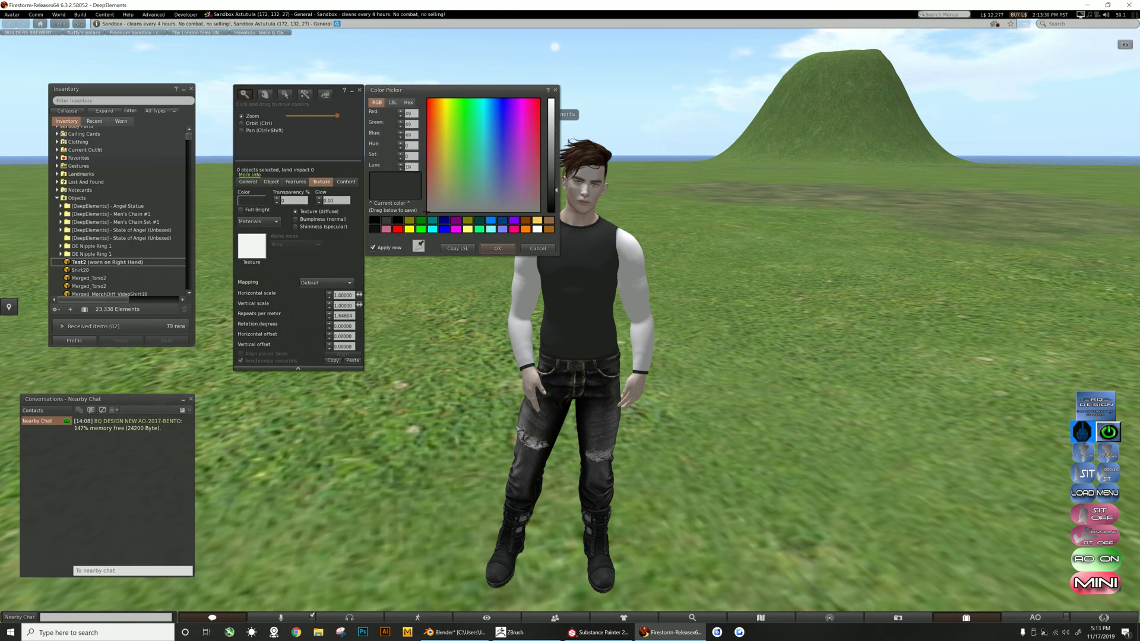
pyautogui.moveTo(557, 185); pyautogui.dragTo(556, 182)
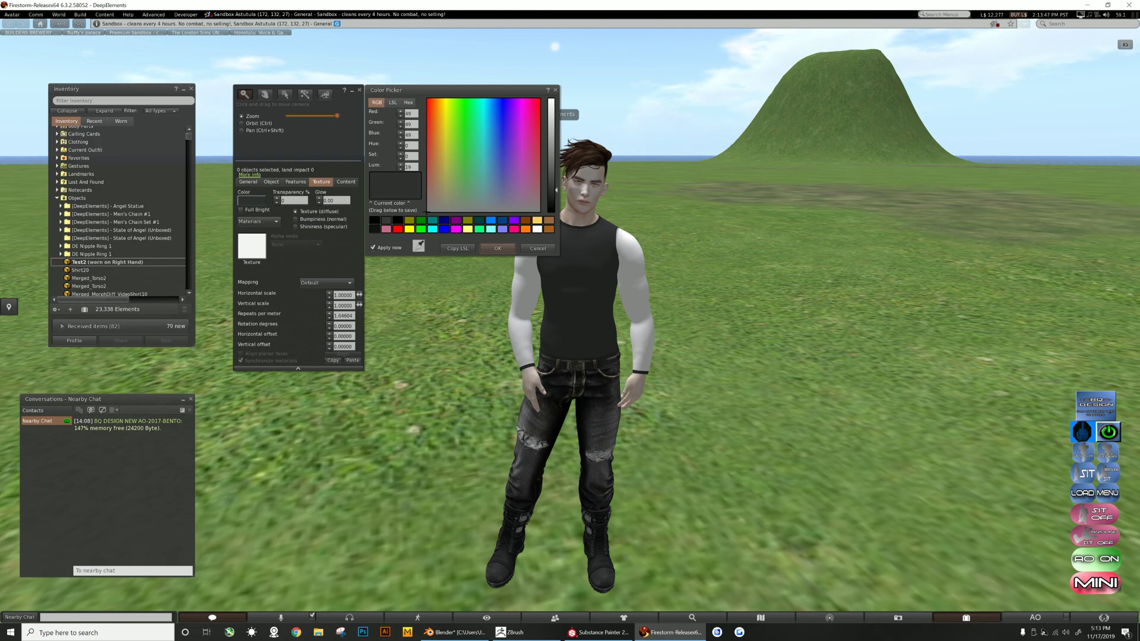
# - Reselect the torso faces and confirm the dark colour
pyautogui.click(614, 254)
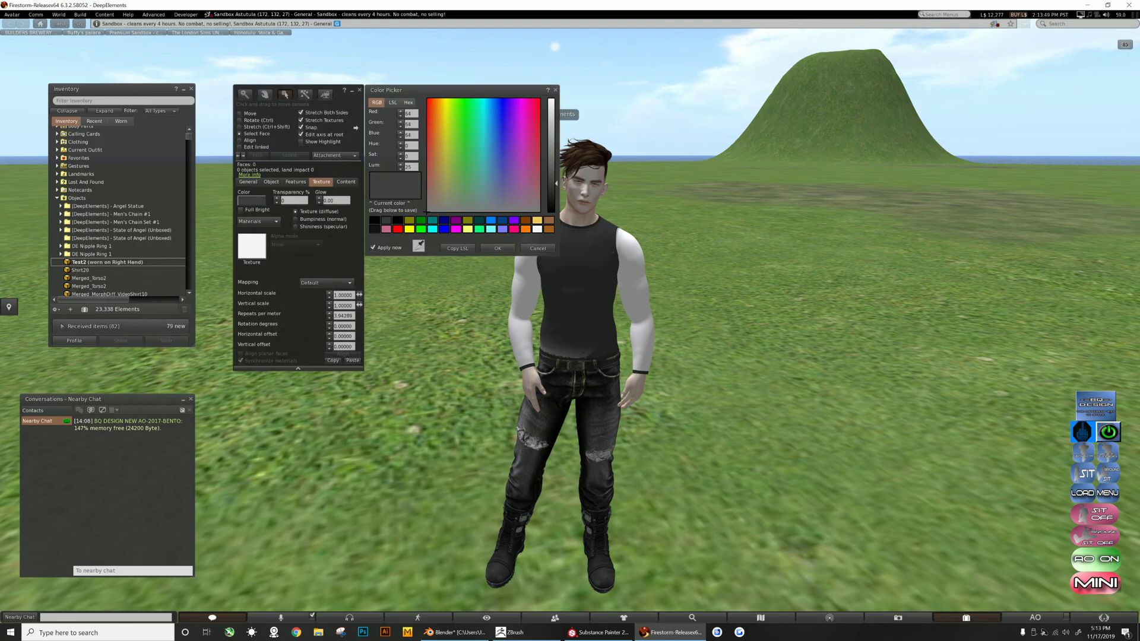
pyautogui.keyDown('shift'); pyautogui.click(606, 278); pyautogui.keyUp('shift')
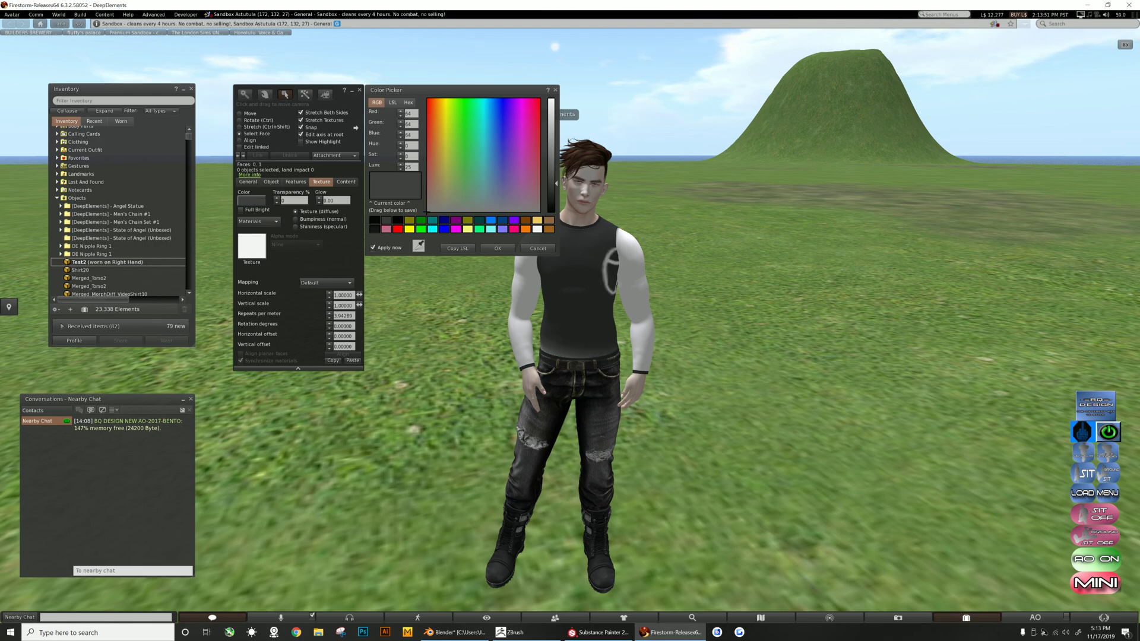
pyautogui.press('alt')
pyautogui.click(498, 248)
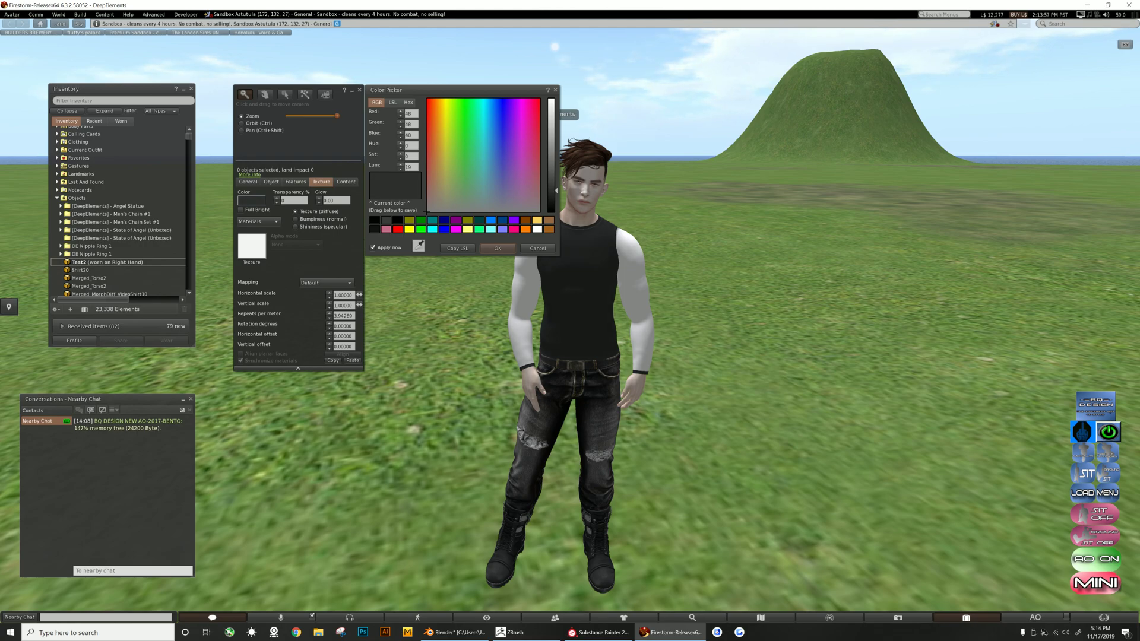
# - Select the sleeve face, darken its colour to black and close the colour picker
pyautogui.click(638, 309)
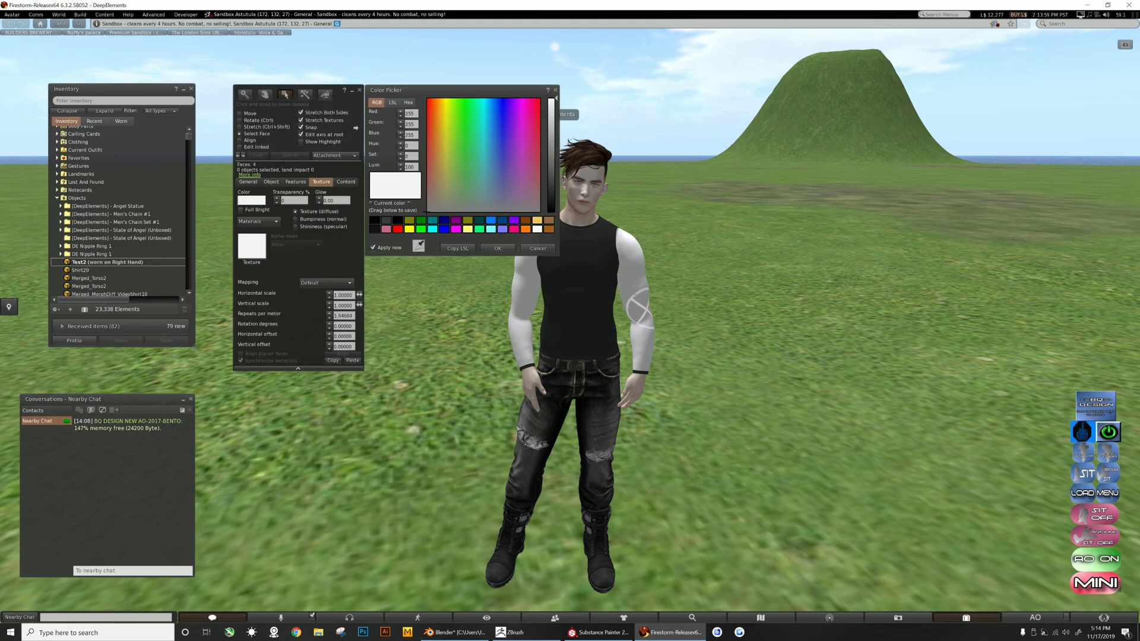
pyautogui.moveTo(551, 100); pyautogui.dragTo(551, 182)
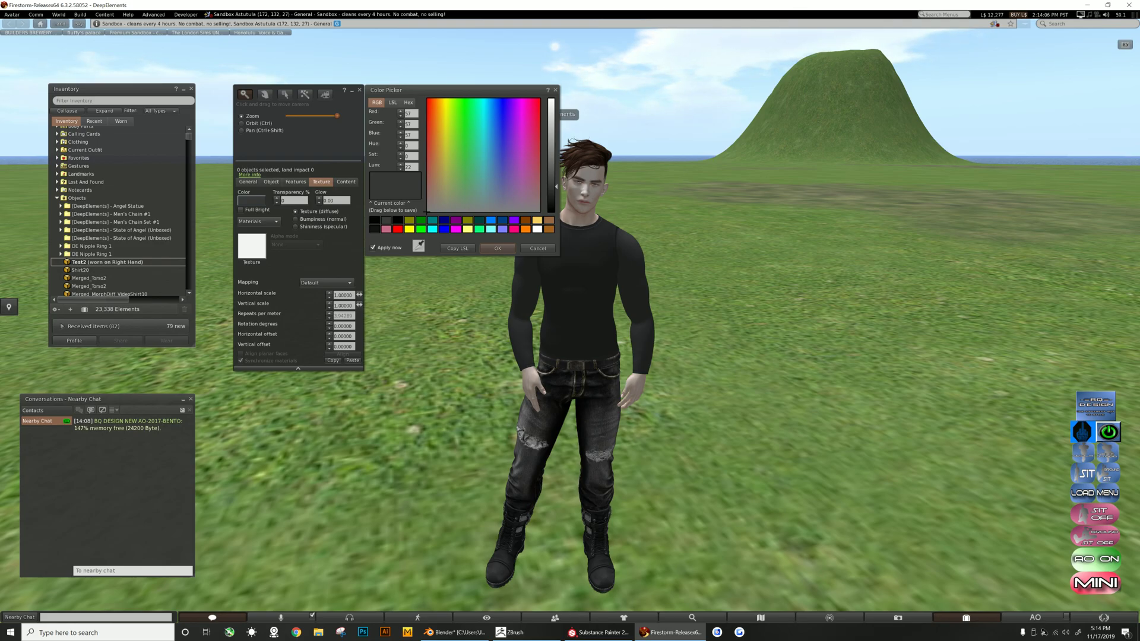
pyautogui.click(360, 90)
# - Close the edit tool and orbit around the avatar to inspect the black shirt
pyautogui.moveTo(575, 256)
pyautogui.keyDown('alt'); pyautogui.mouseDown()
pyautogui.moveTo(573, 232)
pyautogui.moveTo(333, 184)
pyautogui.moveTo(36, 152)
pyautogui.moveTo(576, 199)
pyautogui.moveTo(736, 237)
pyautogui.moveTo(594, 208)
pyautogui.moveTo(588, 244)
pyautogui.mouseUp(); pyautogui.keyUp('alt')
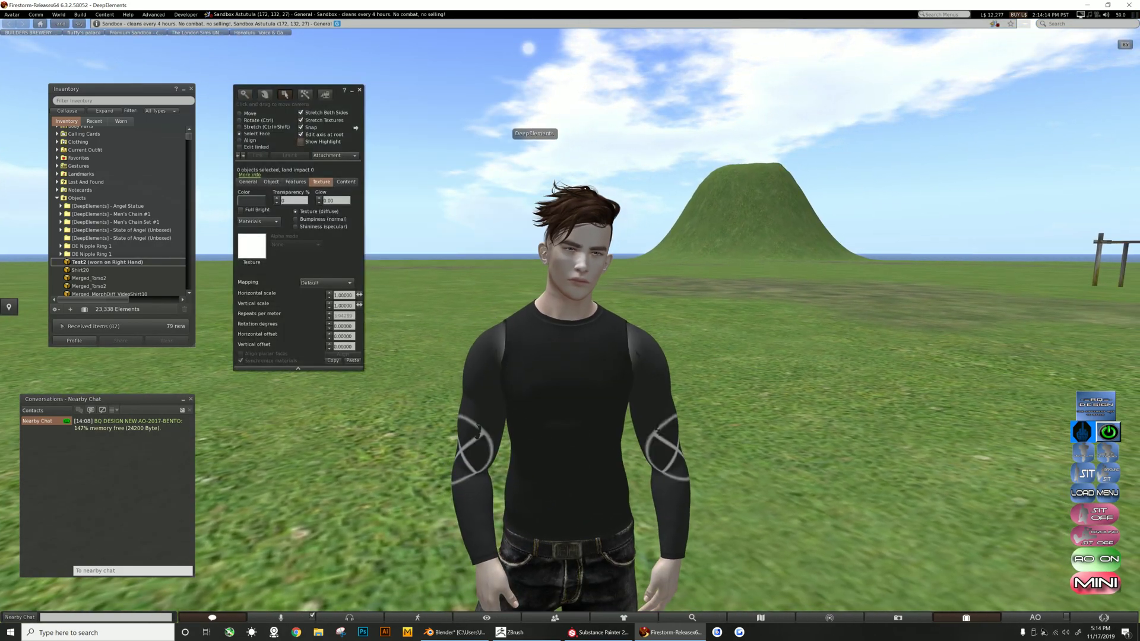
pyautogui.click(360, 90)
pyautogui.moveTo(552, 356)
pyautogui.keyDown('alt'); pyautogui.mouseDown()
pyautogui.moveTo(1063, 323)
pyautogui.moveTo(1027, 368)
pyautogui.moveTo(469, 330)
pyautogui.moveTo(475, 345)
pyautogui.moveTo(659, 386)
pyautogui.moveTo(570, 383)
pyautogui.moveTo(879, 344)
pyautogui.moveTo(585, 335)
pyautogui.moveTo(202, 349)
pyautogui.moveTo(537, 347)
pyautogui.moveTo(630, 321)
pyautogui.moveTo(564, 326)
pyautogui.moveTo(543, 356)
pyautogui.moveTo(1009, 340)
pyautogui.moveTo(448, 344)
pyautogui.moveTo(567, 338)
pyautogui.moveTo(603, 357)
pyautogui.moveTo(659, 361)
pyautogui.moveTo(558, 334)
pyautogui.moveTo(490, 351)
pyautogui.moveTo(564, 343)
pyautogui.mouseUp(); pyautogui.keyUp('alt')
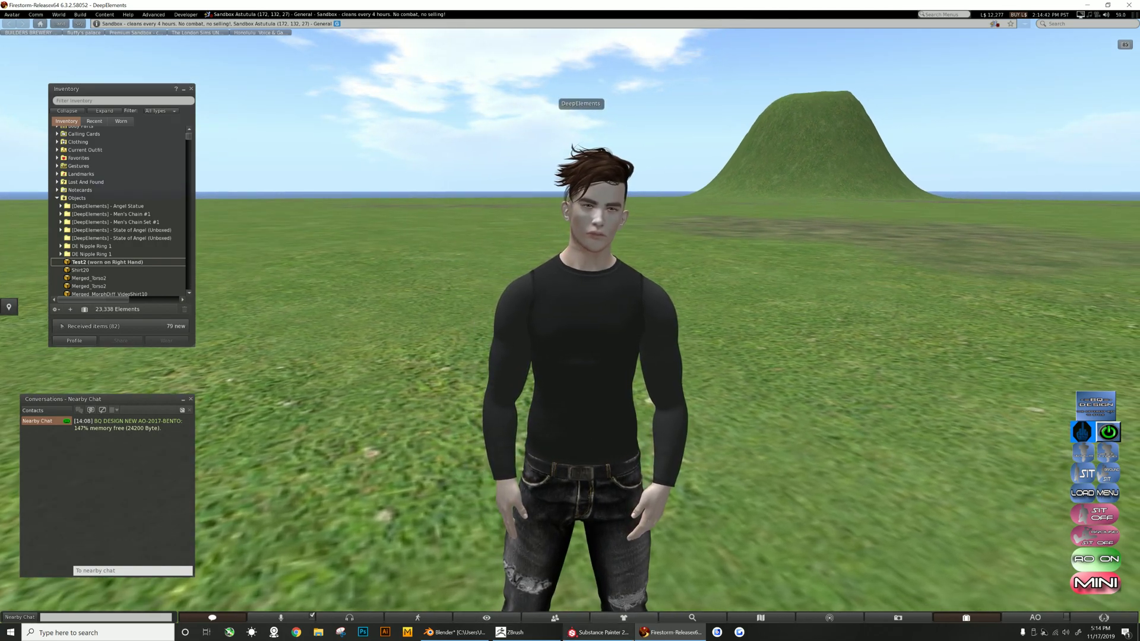
pyautogui.keyDown('alt'); pyautogui.moveTo(603, 338); pyautogui.dragTo(649, 319); pyautogui.keyUp('alt')
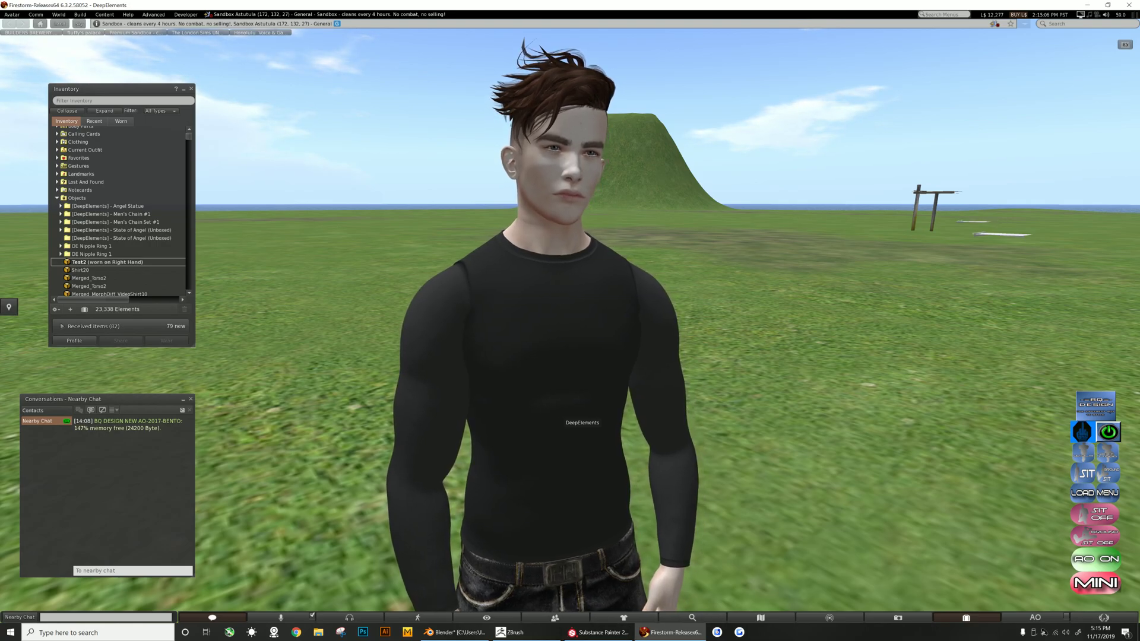
pyautogui.keyDown('alt'); pyautogui.moveTo(552, 321); pyautogui.dragTo(558, 359); pyautogui.keyUp('alt')
# - Edit the shirt again with face selection and pick individual faces of the shirt
pyautogui.rightClick(536, 332)
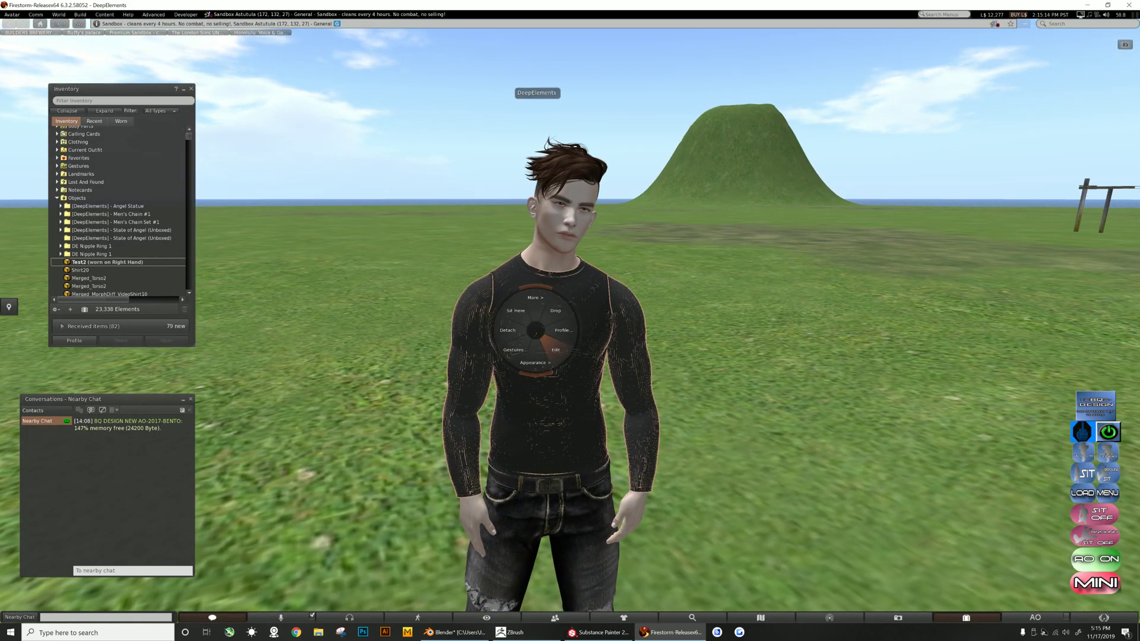
pyautogui.click(557, 352)
pyautogui.click(240, 133)
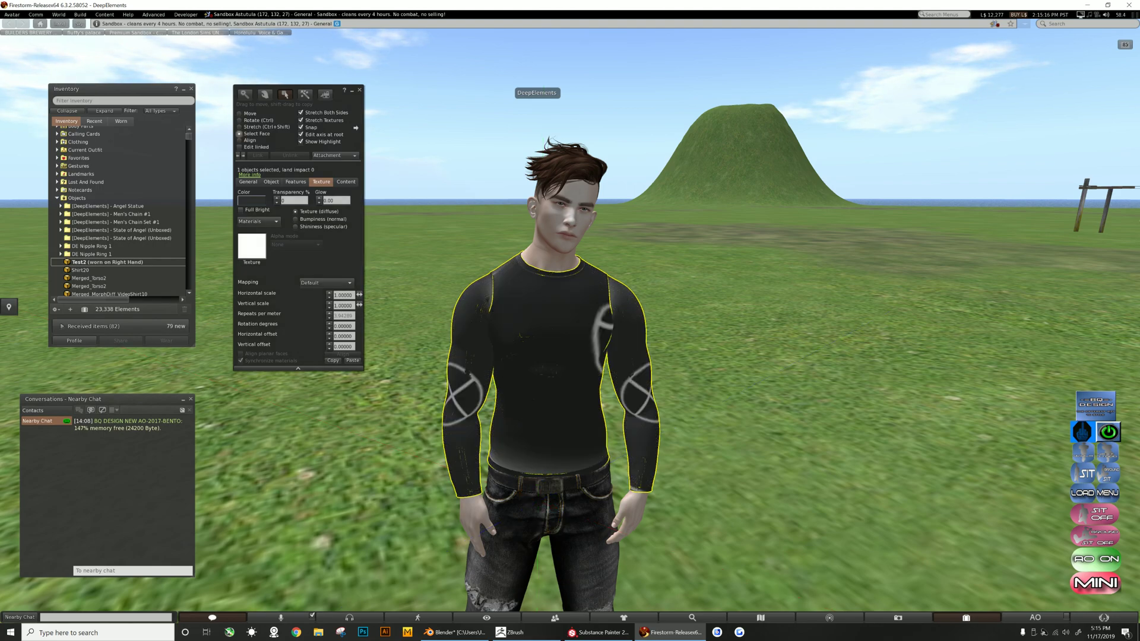
pyautogui.click(301, 141)
pyautogui.click(541, 333)
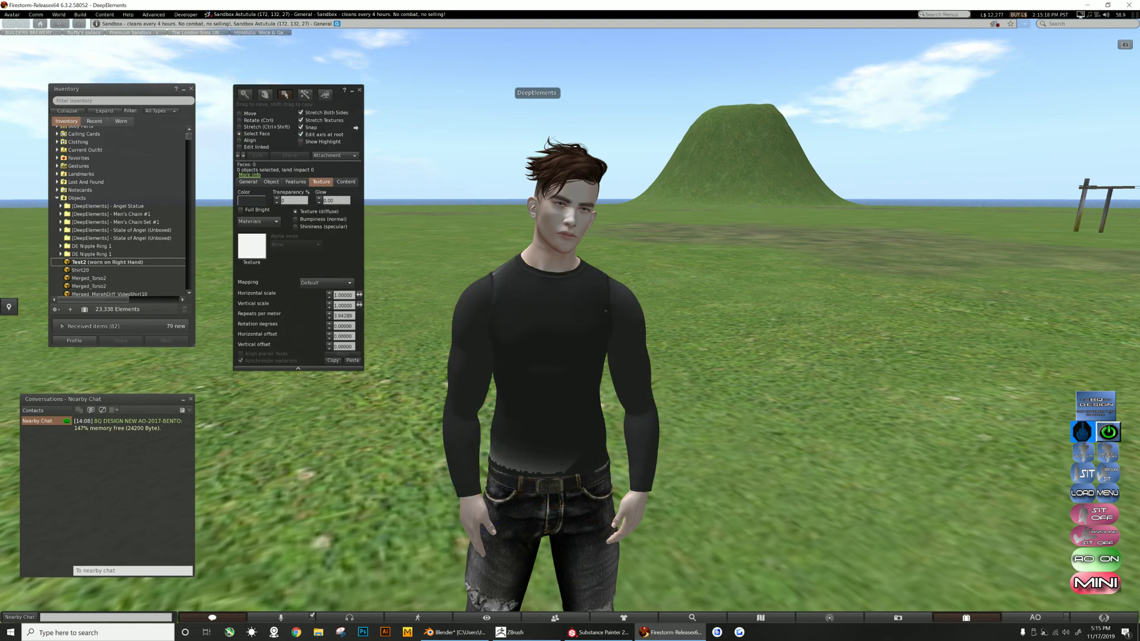
pyautogui.keyDown('shift'); pyautogui.click(602, 332); pyautogui.keyUp('shift')
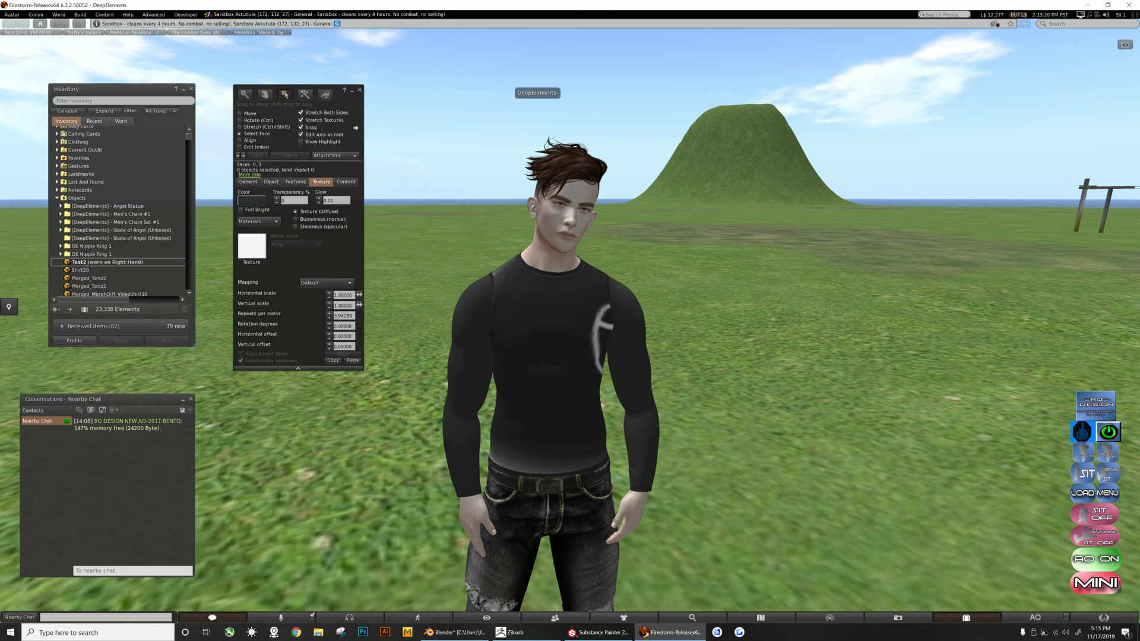
pyautogui.click(630, 356)
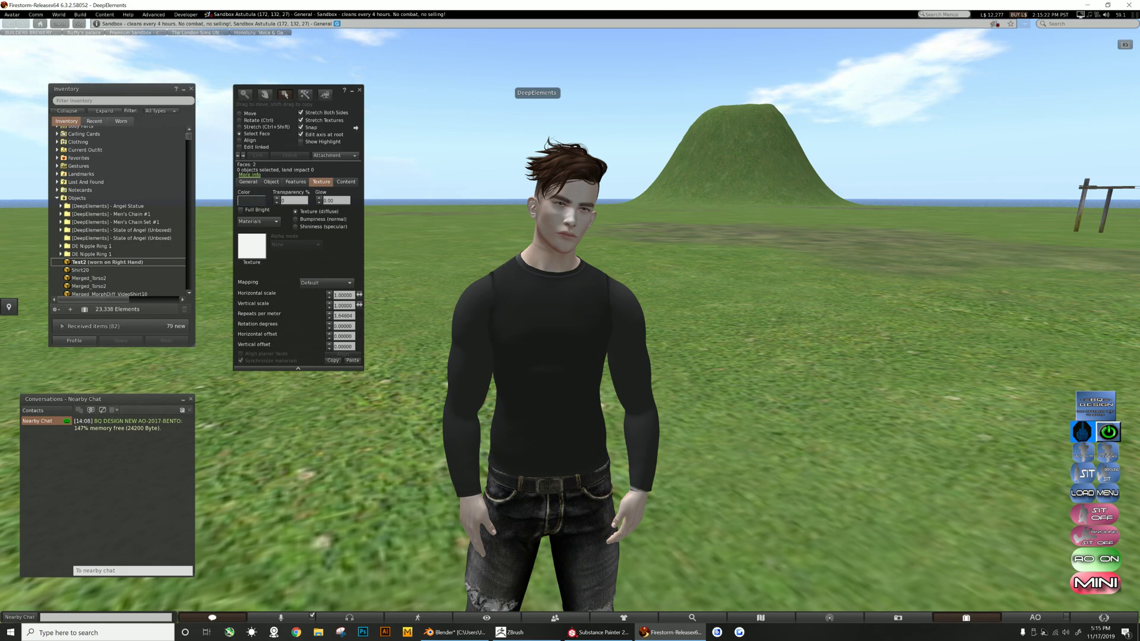
# - Set the selected face's specular shininess, trying Low and then Medium
pyautogui.click(296, 227)
pyautogui.click(334, 238)
pyautogui.click(334, 255)
pyautogui.keyDown('alt'); pyautogui.moveTo(561, 309); pyautogui.dragTo(557, 282); pyautogui.keyUp('alt')
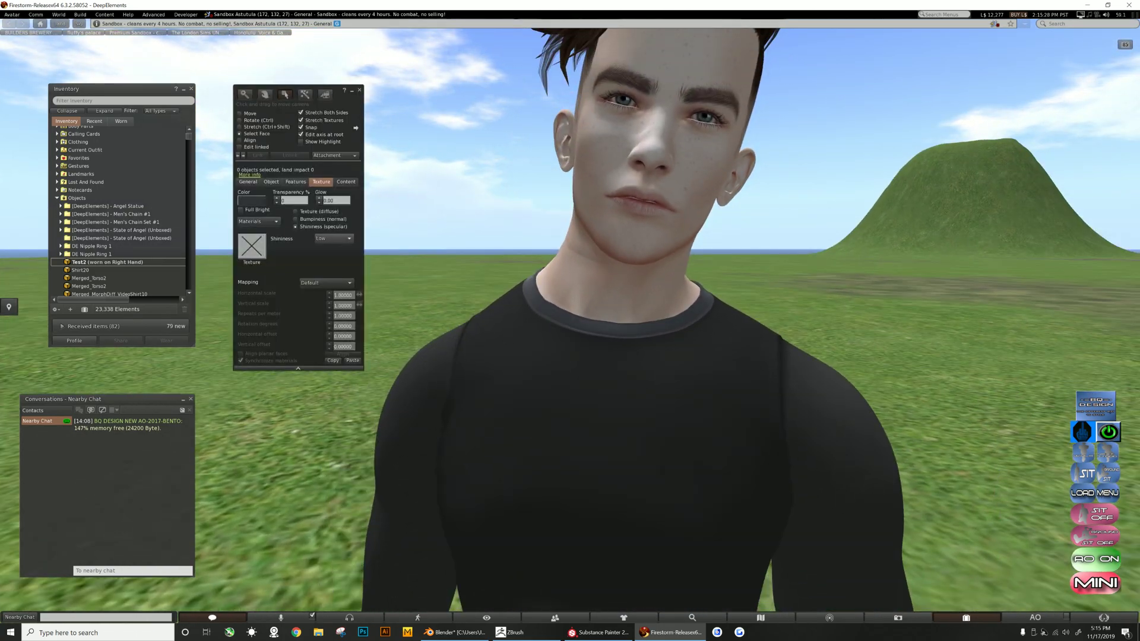
pyautogui.click(333, 238)
pyautogui.click(325, 262)
pyautogui.keyDown('alt'); pyautogui.moveTo(621, 350); pyautogui.dragTo(661, 434); pyautogui.keyUp('alt')
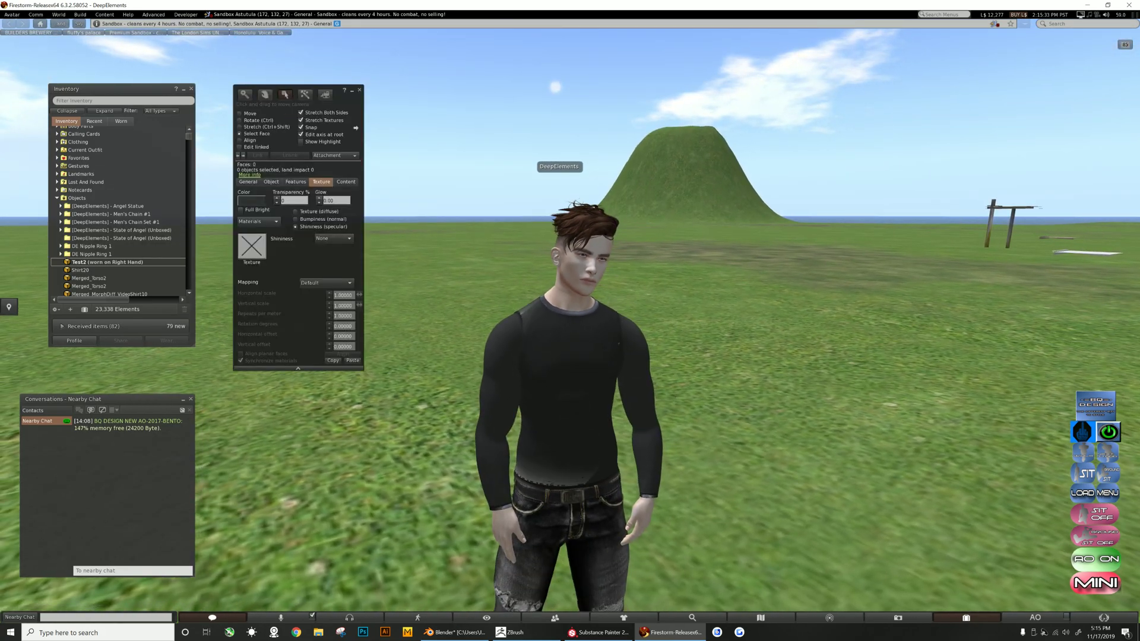
# - Select the torso faces and set their specular shininess to Low
pyautogui.click(573, 386)
pyautogui.click(573, 386)
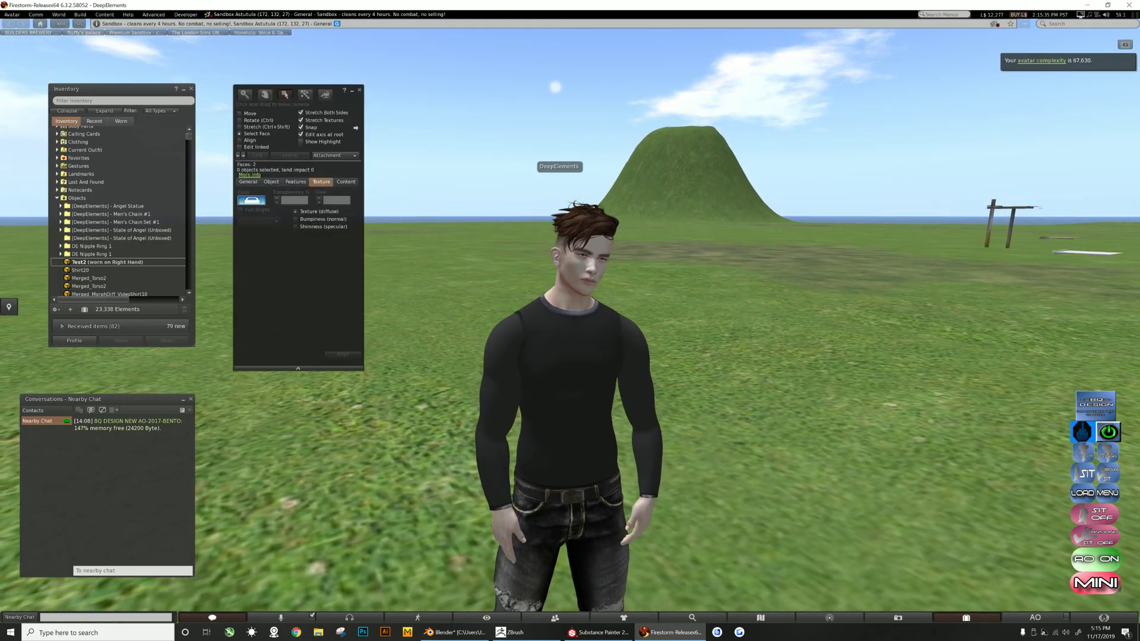
pyautogui.keyDown('shift'); pyautogui.click(573, 386); pyautogui.keyUp('shift')
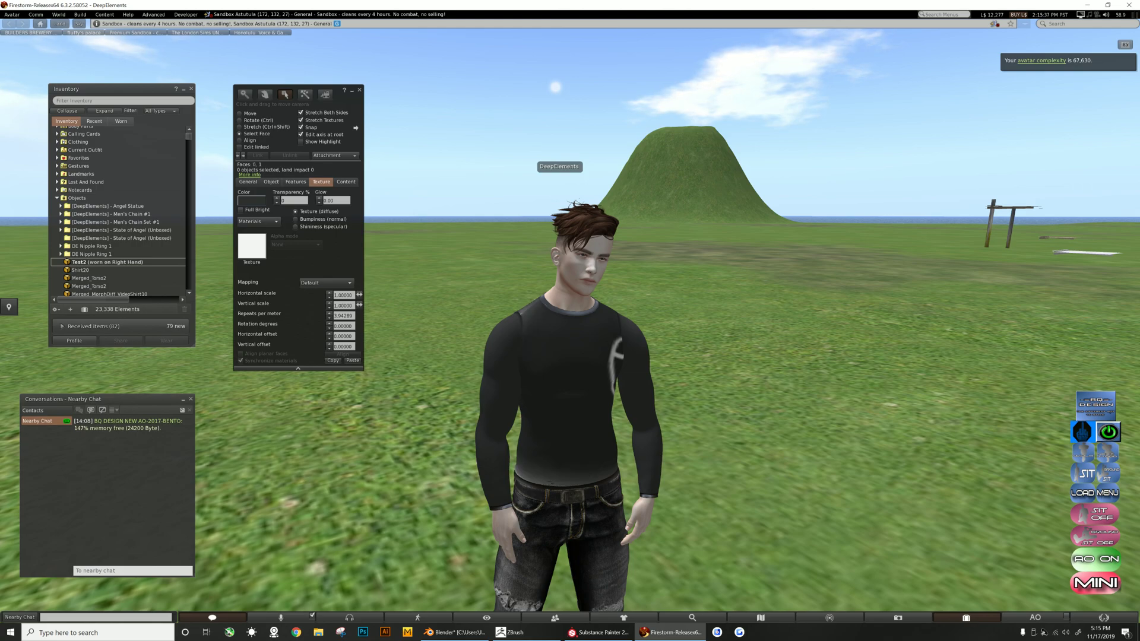
pyautogui.click(295, 226)
pyautogui.click(334, 238)
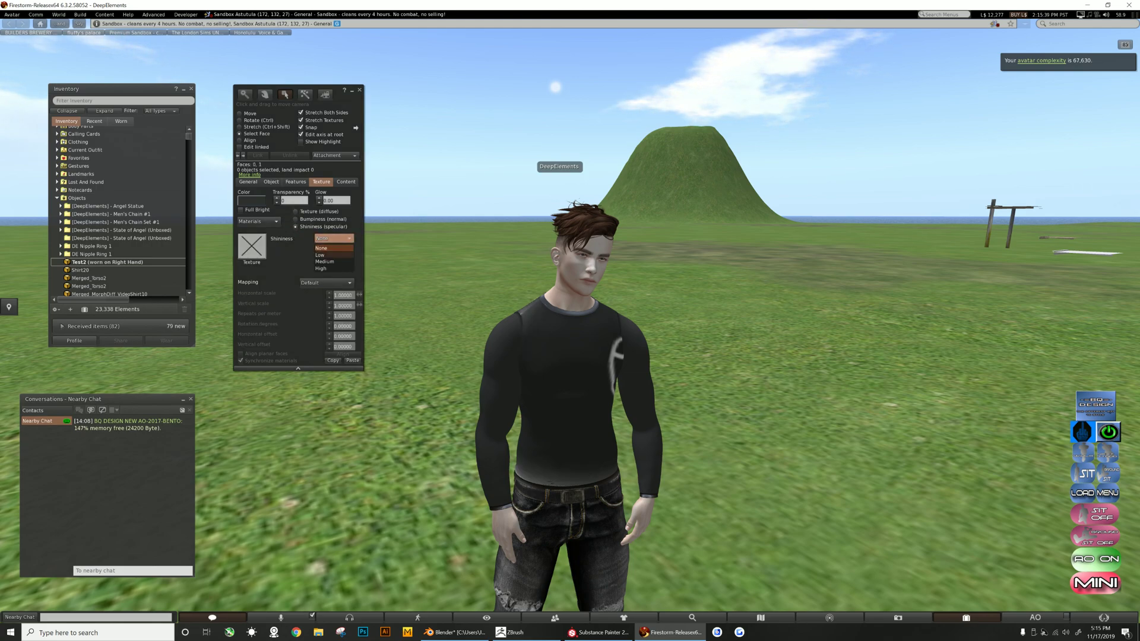
pyautogui.click(320, 255)
pyautogui.keyDown('alt'); pyautogui.moveTo(570, 380); pyautogui.dragTo(475, 317); pyautogui.keyUp('alt')
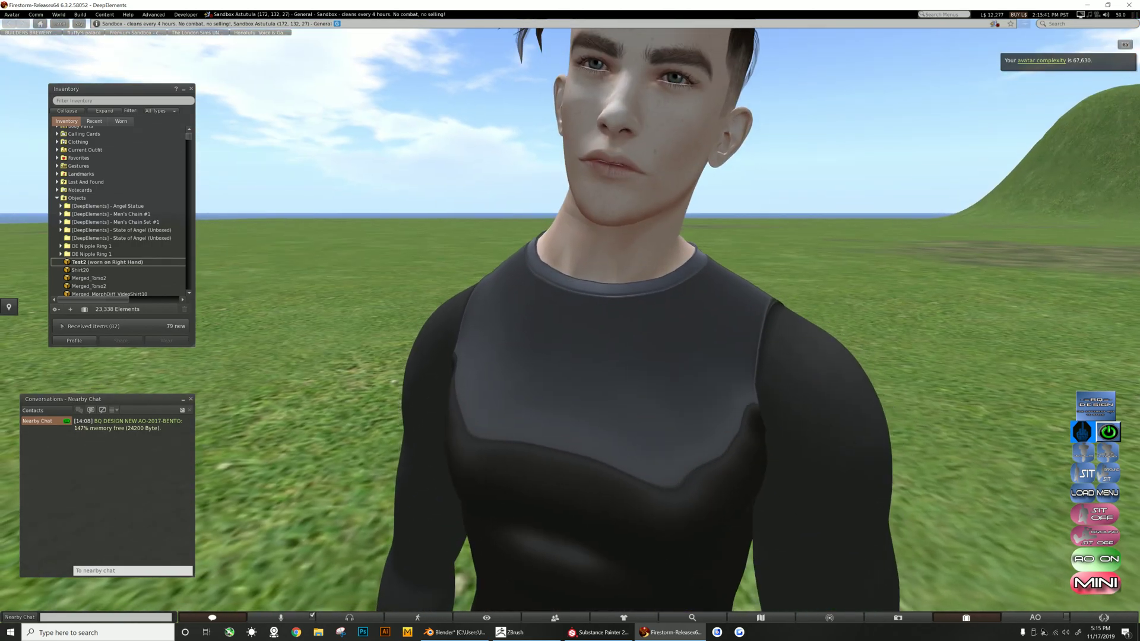
pyautogui.press('Escape')
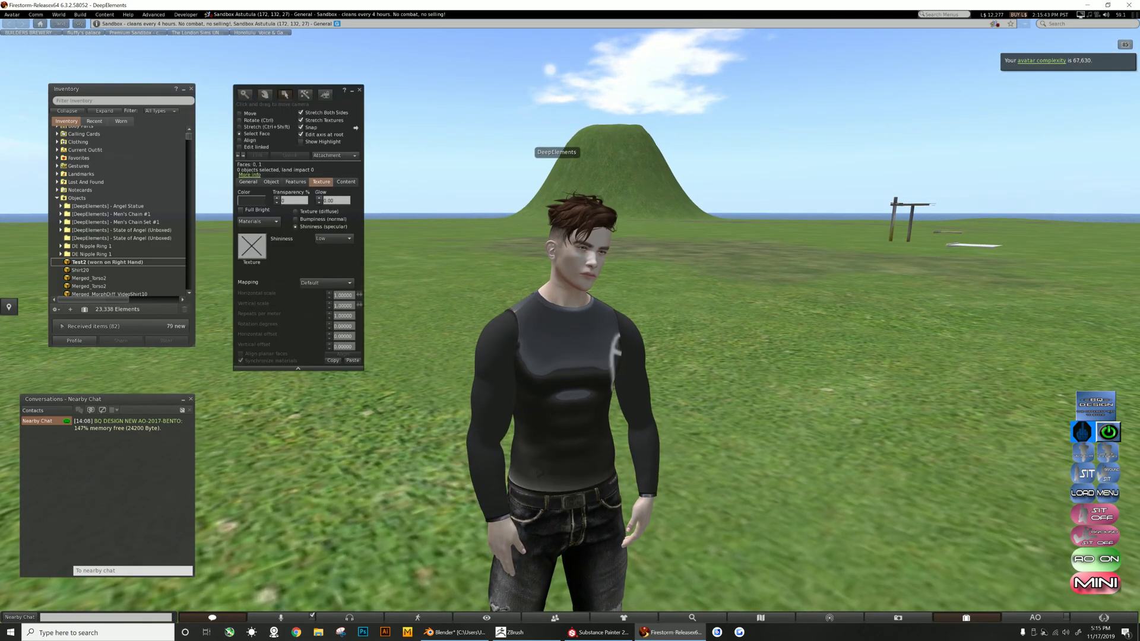
# - Set the torso faces' shininess to None and exit editing
pyautogui.moveTo(539, 474)
pyautogui.keyDown('alt'); pyautogui.mouseDown()
pyautogui.moveTo(434, 425)
pyautogui.moveTo(350, 422)
pyautogui.moveTo(525, 469)
pyautogui.mouseUp(); pyautogui.keyUp('alt')
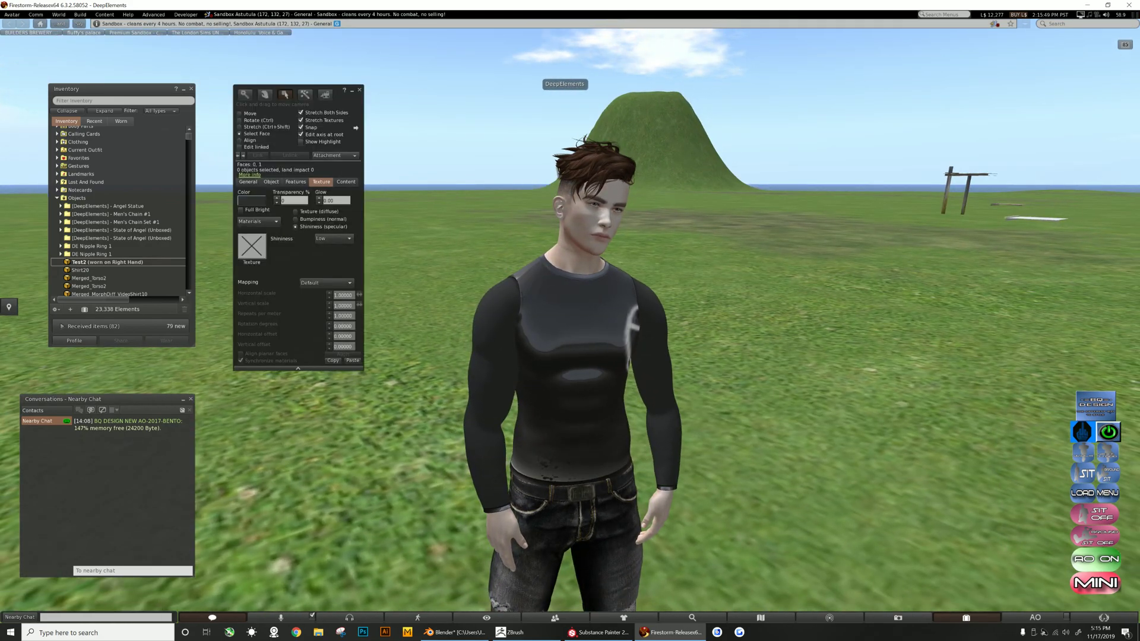
pyautogui.click(334, 238)
pyautogui.click(330, 247)
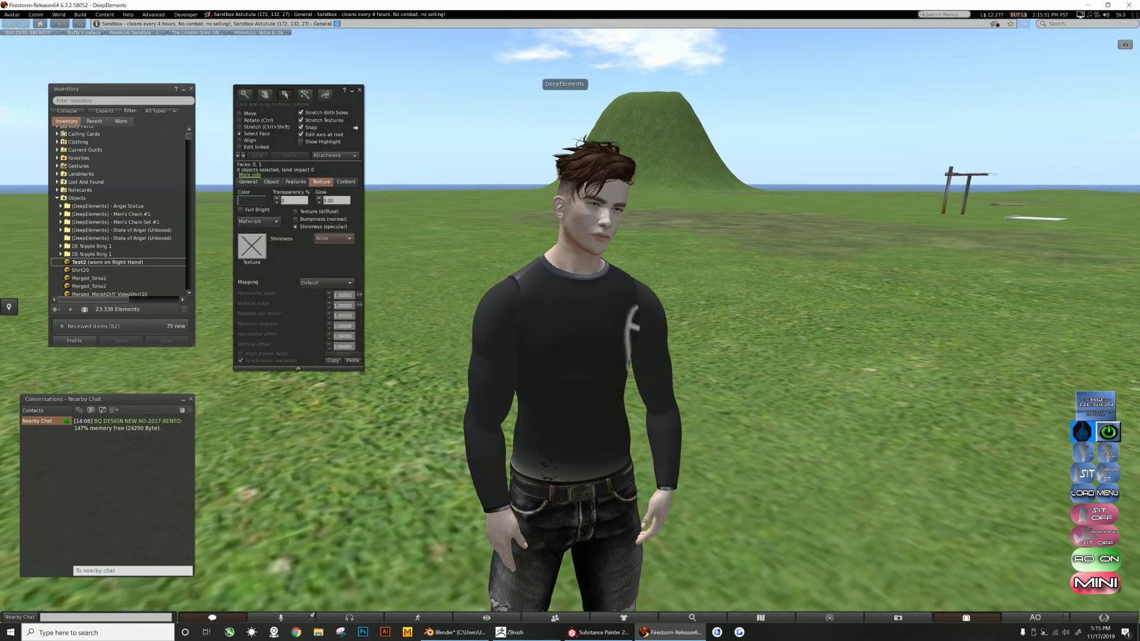
pyautogui.press('Escape')
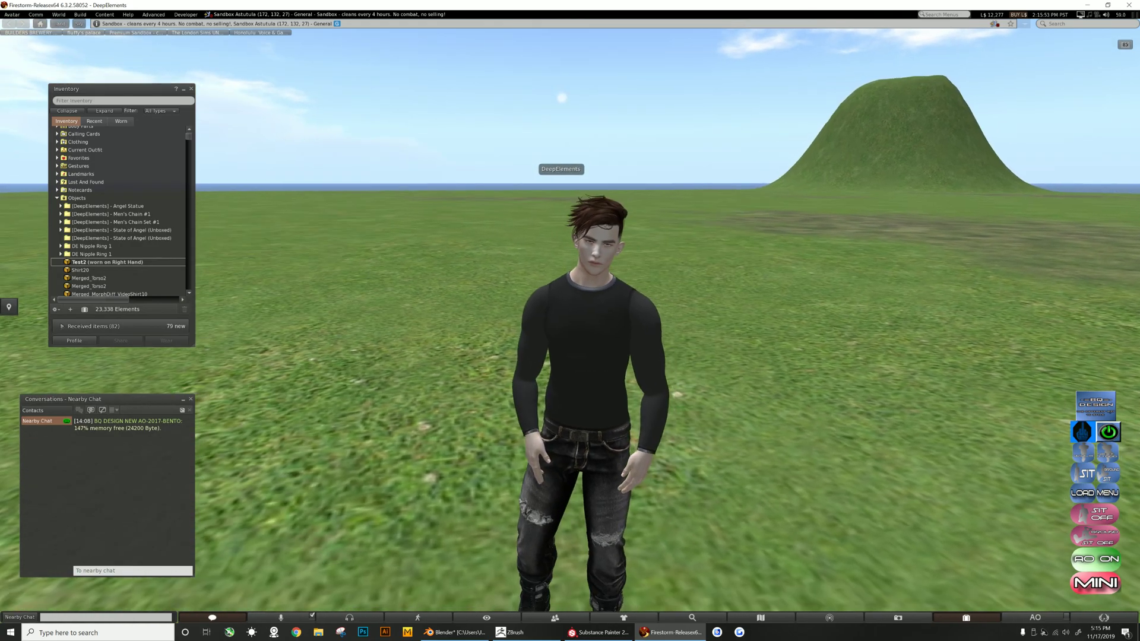